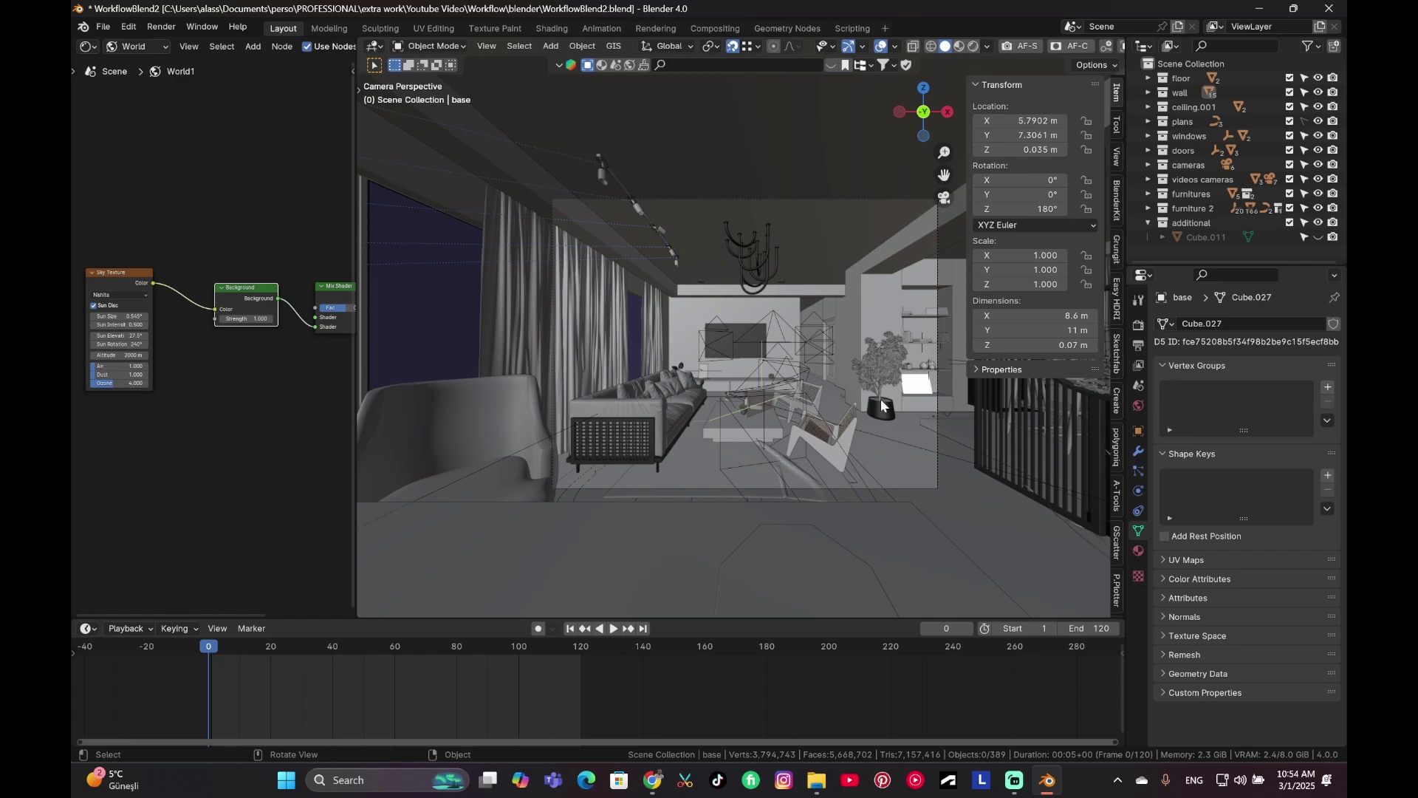
Step: Examine the living room from the camera view in a rendered preview, ending back in solid shading
scroll(887, 395, "up", 4)
middle_click_drag(898, 400, 802, 389, "shift")
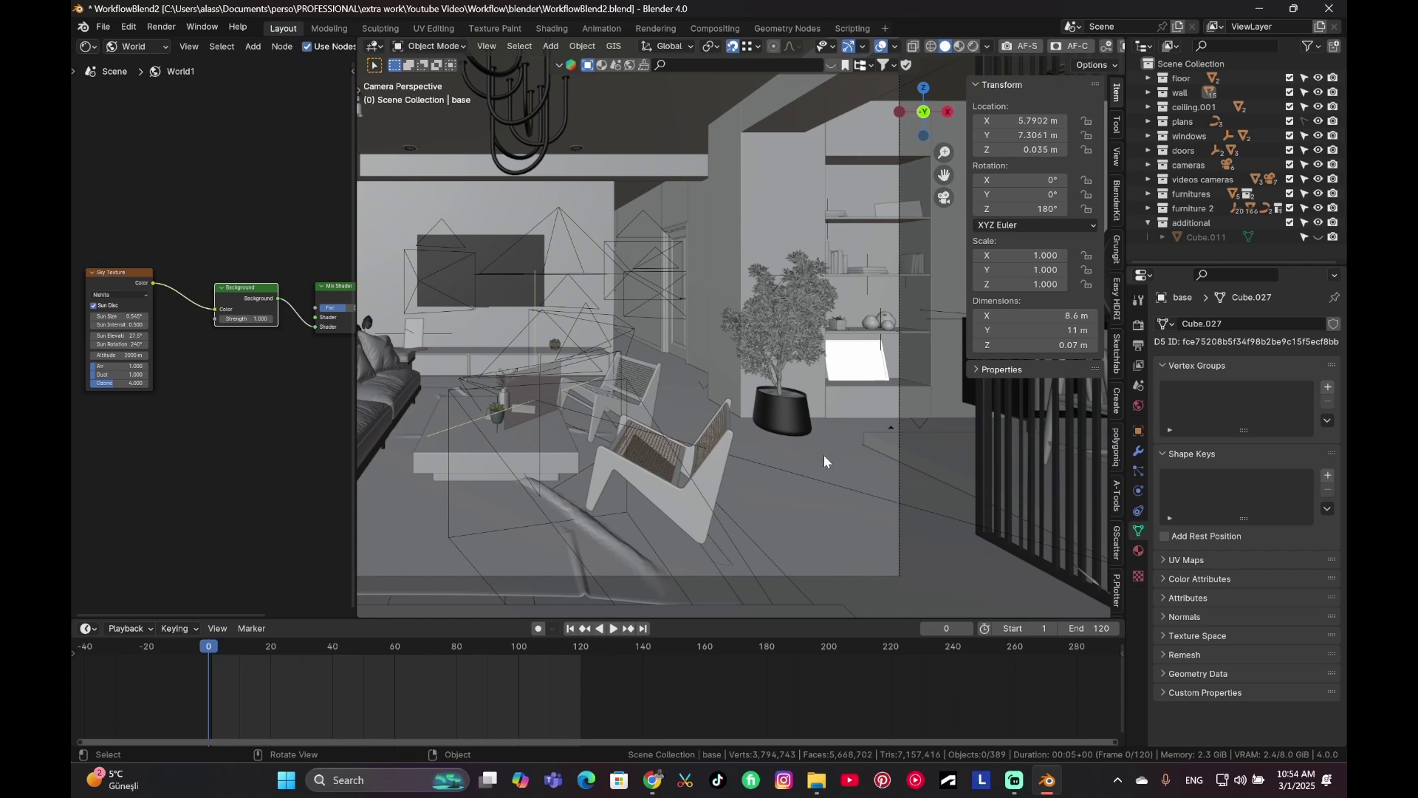
scroll(817, 462, "down", 3)
scroll(624, 341, "down", 4)
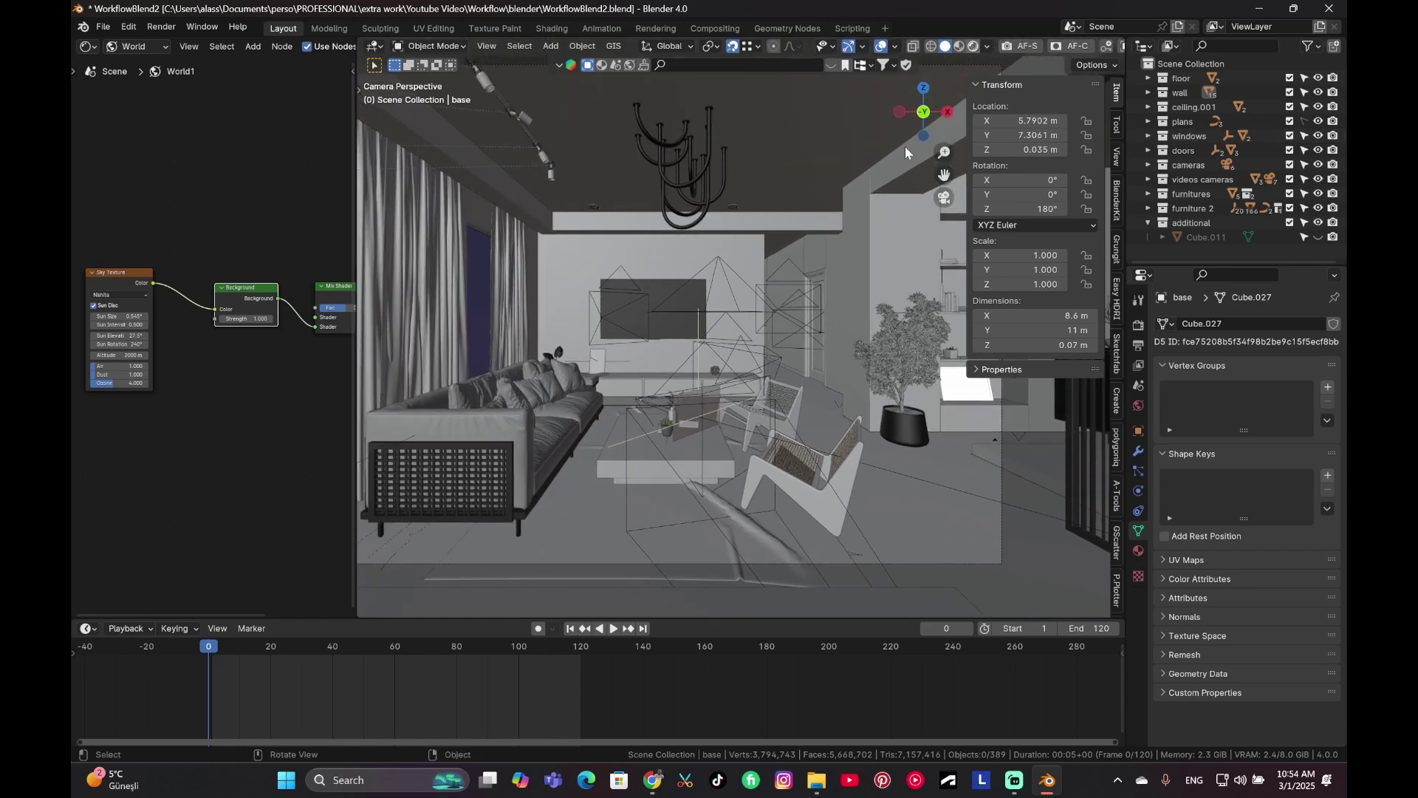
key("z")
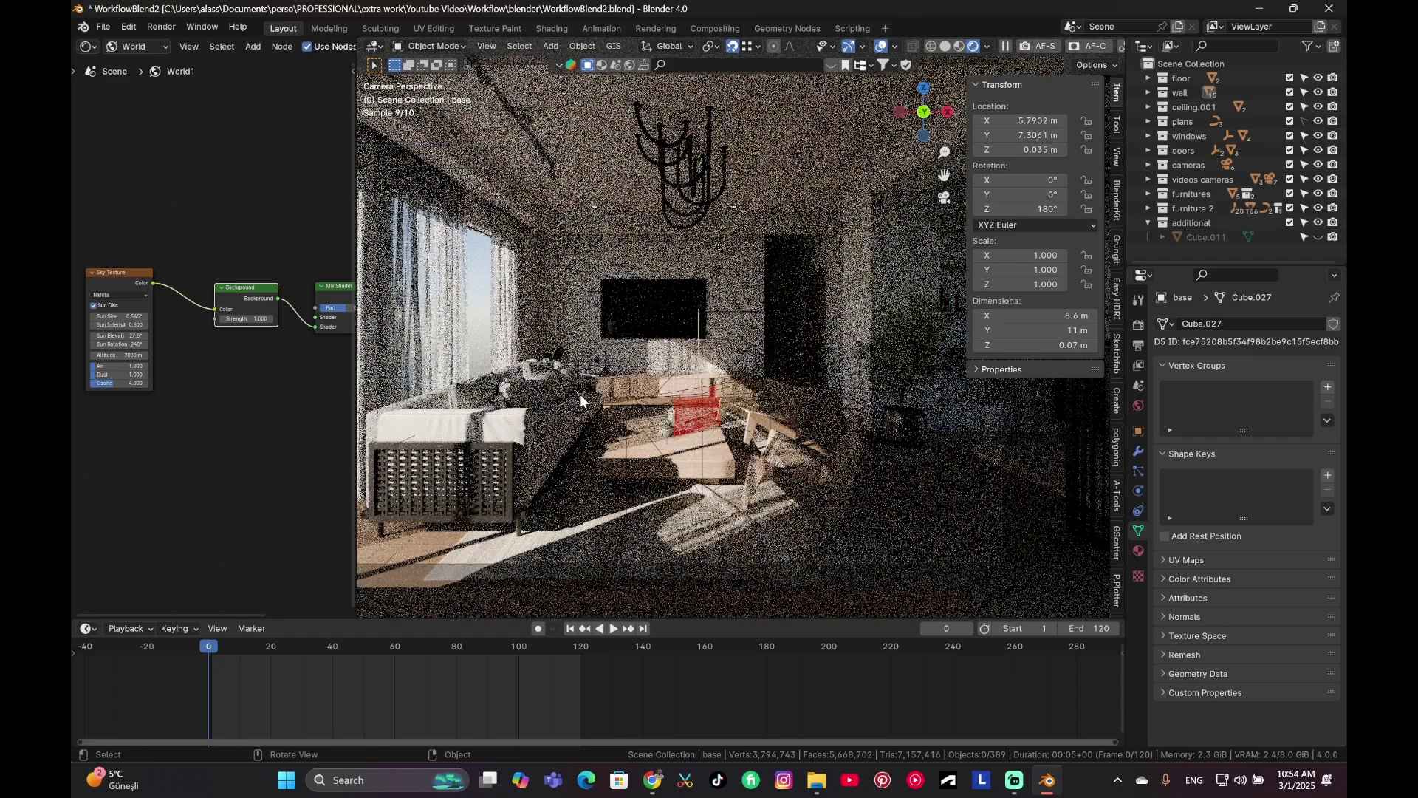
scroll(579, 399, "down", 1)
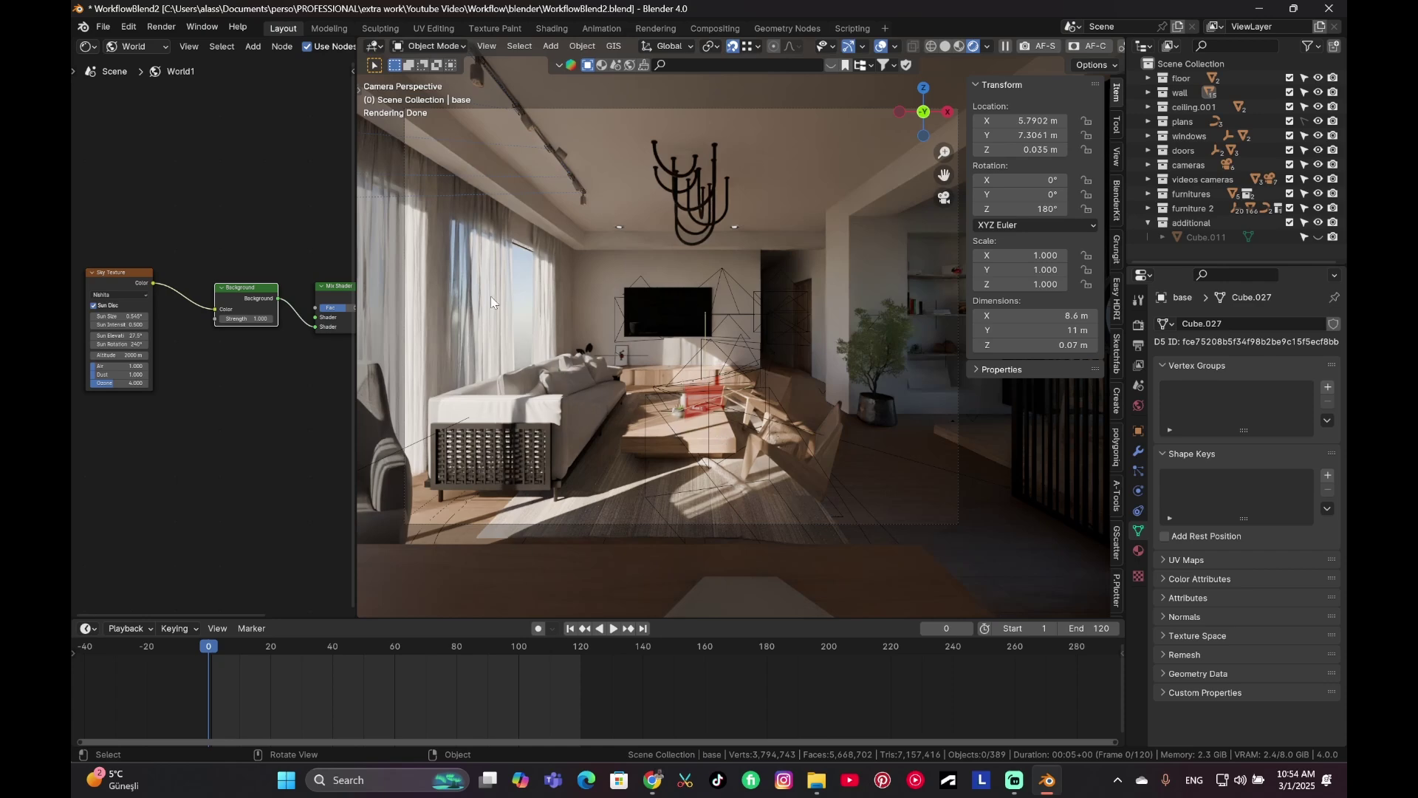
scroll(731, 401, "up", 1)
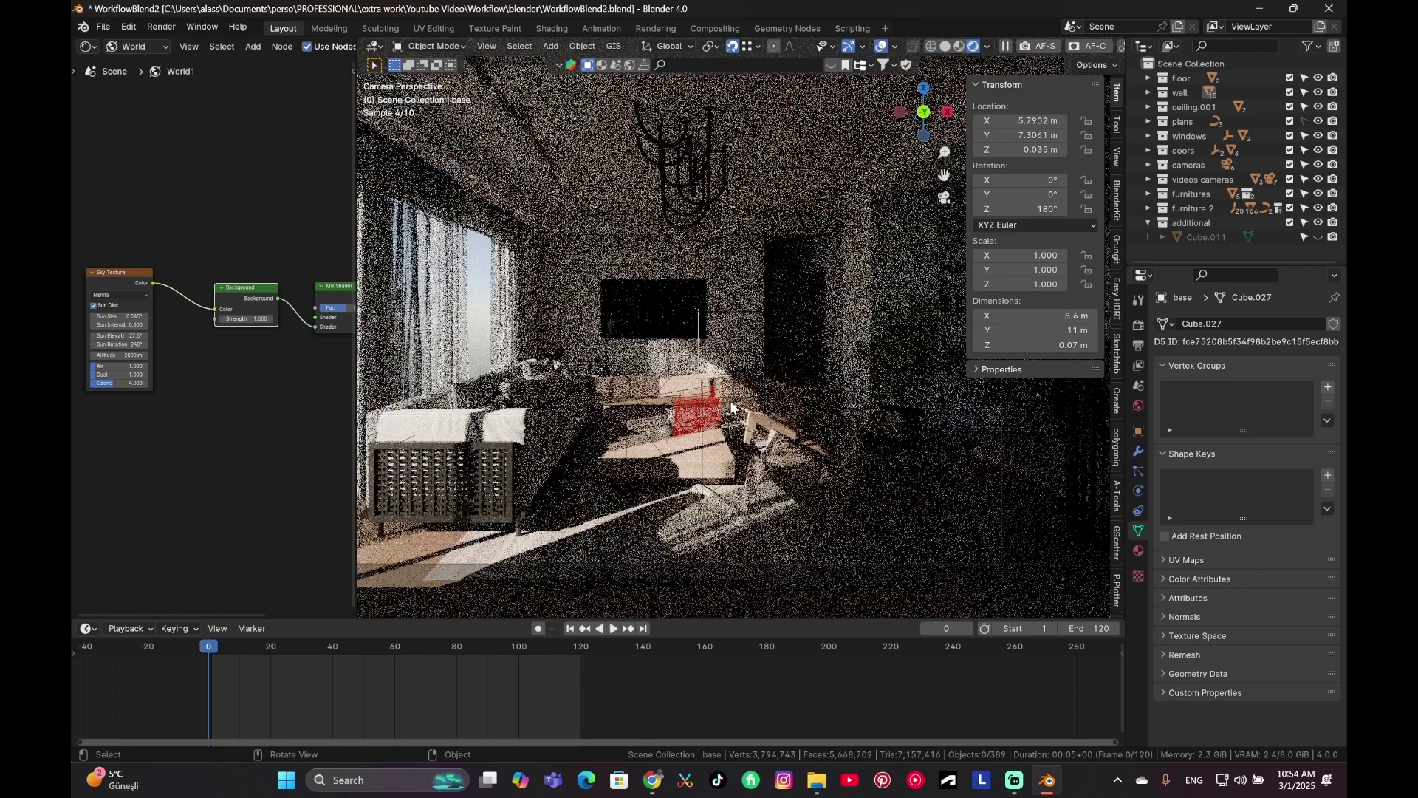
scroll(730, 402, "down", 2)
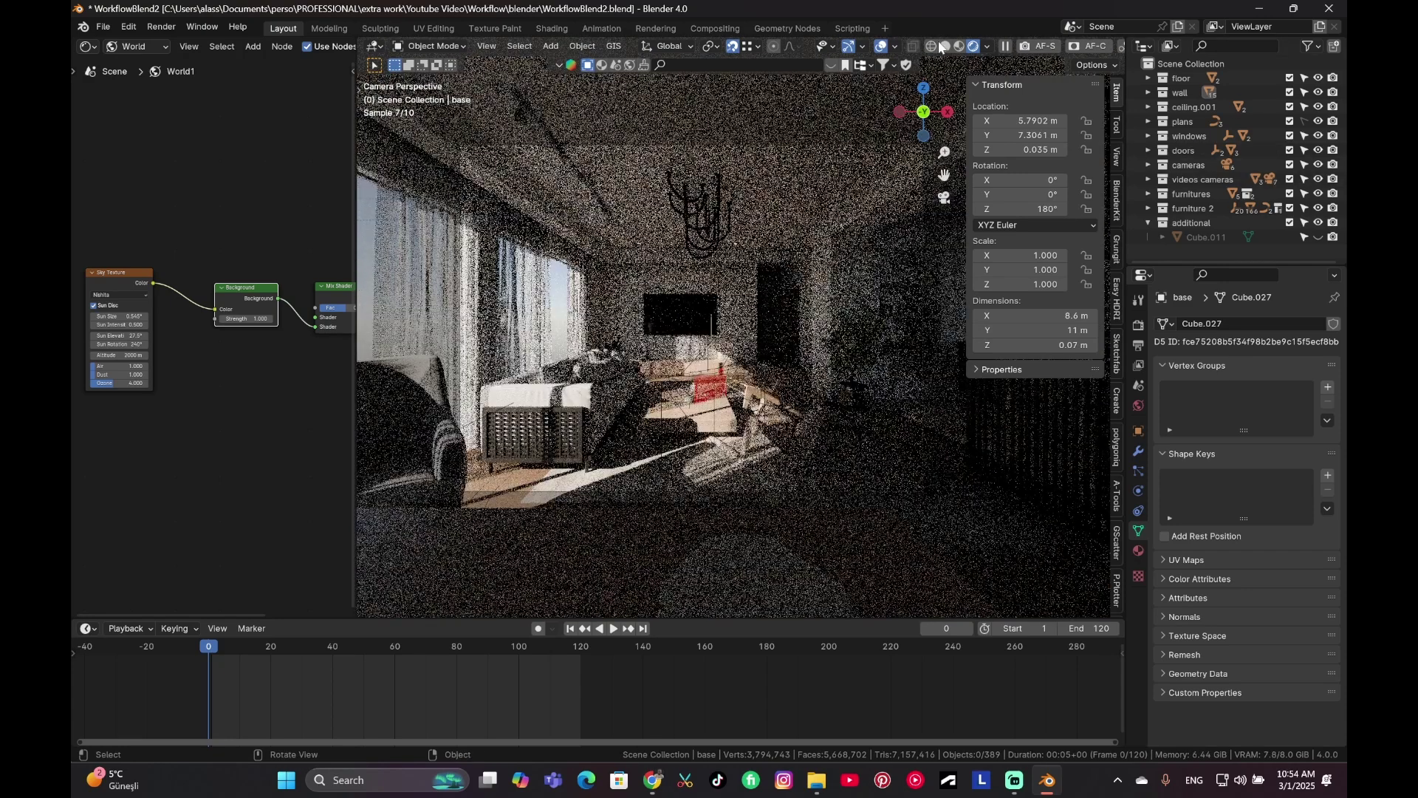
left_click(944, 47)
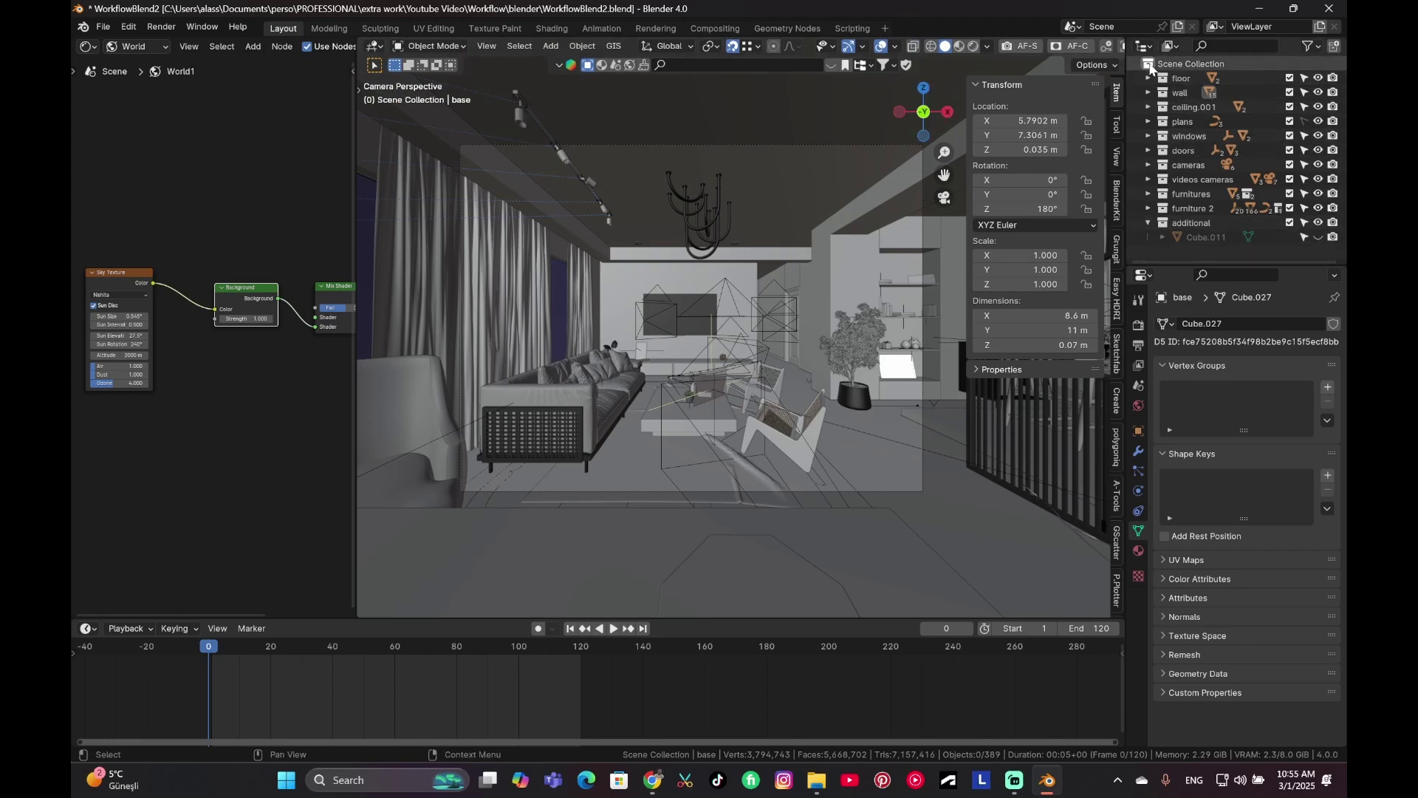
Step: Snap the 3D cursor to the world origin
middle_click_drag(584, 244, 661, 226)
scroll(662, 226, "up", 5)
middle_click_drag(581, 190, 768, 358, "shift")
key("shift+a")
key("Escape")
key("shift+s")
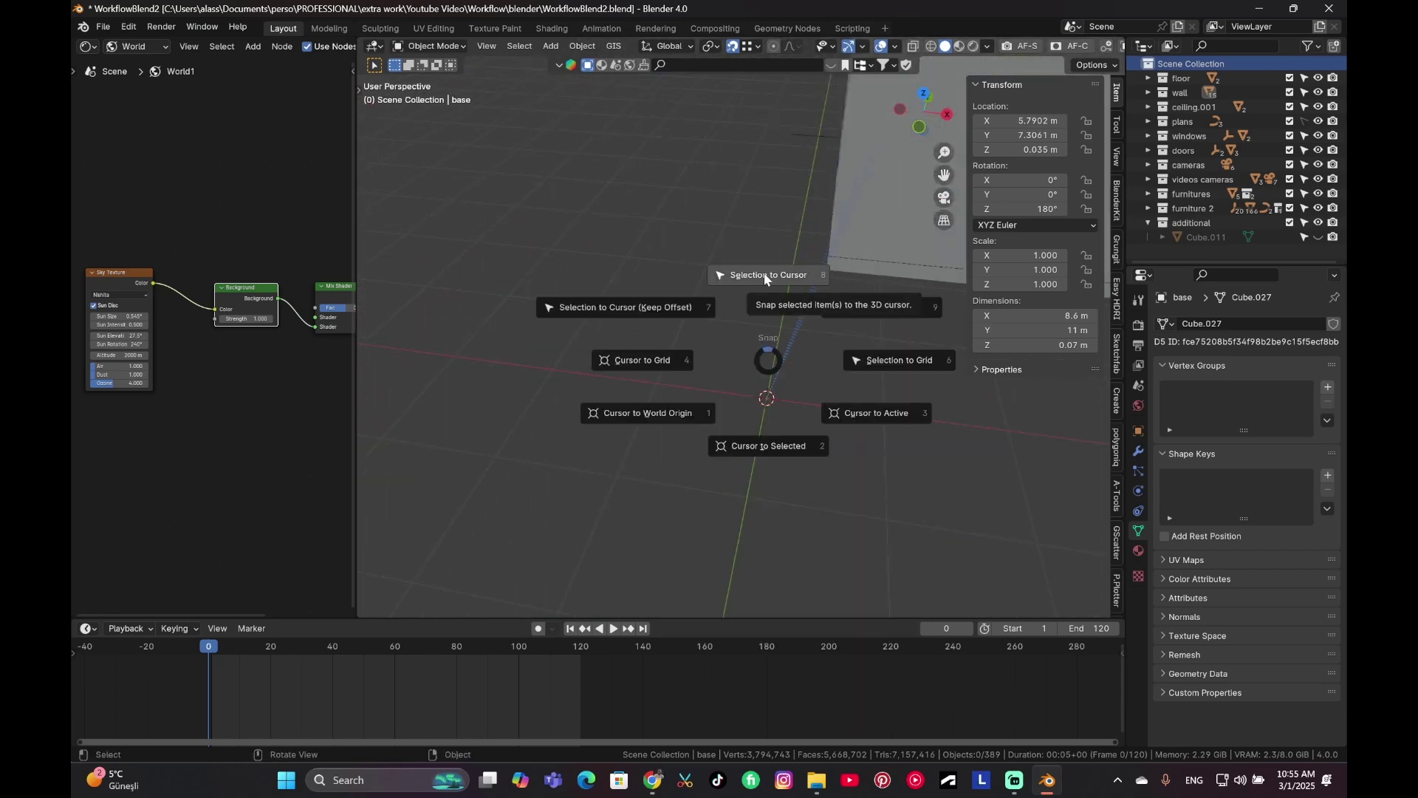
left_click(649, 413)
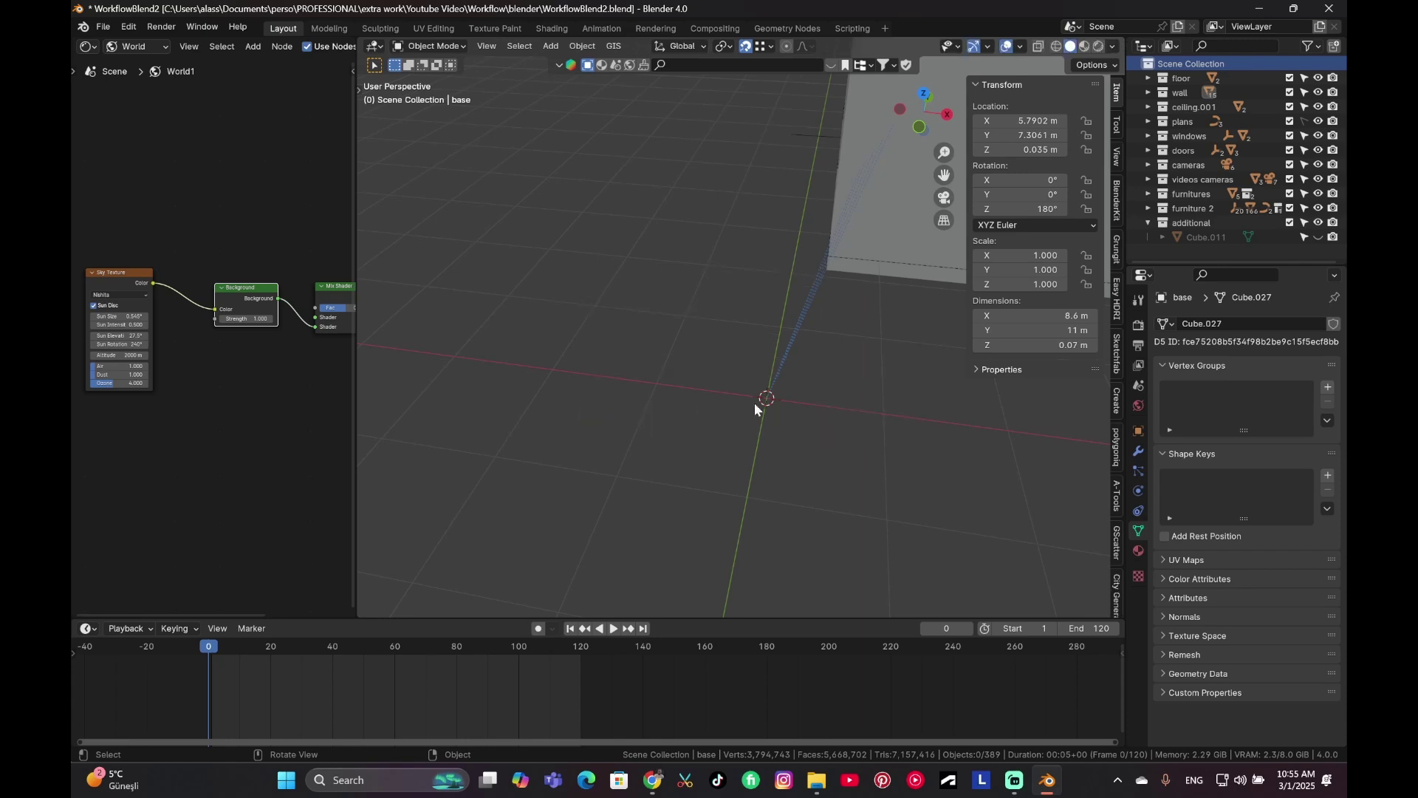
Step: Add a cube mesh at the world origin
scroll(765, 399, "up", 5)
key("shift+a")
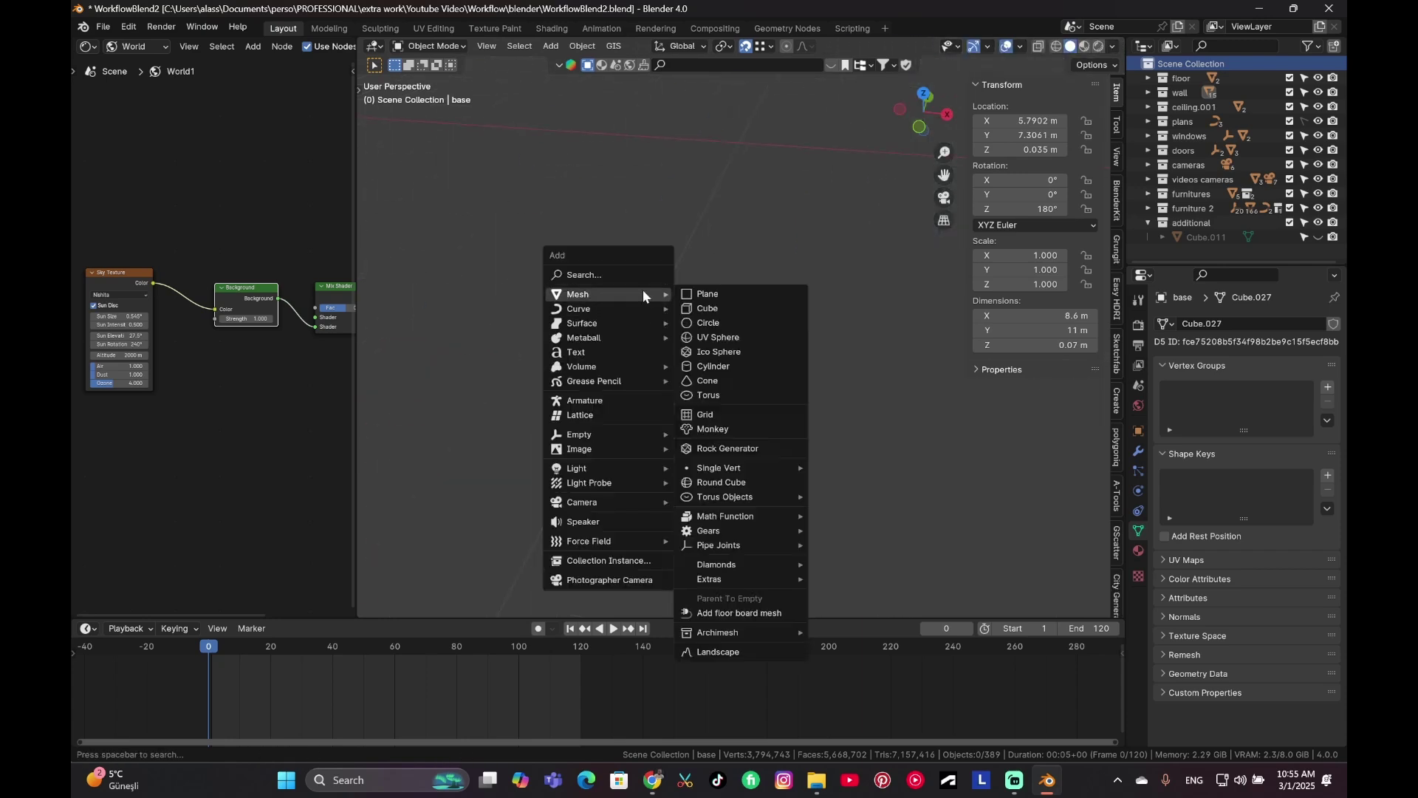
key("Escape")
key("shift+a")
key("Escape")
key("shift+a")
mouse_move(609, 296)
left_click(678, 312)
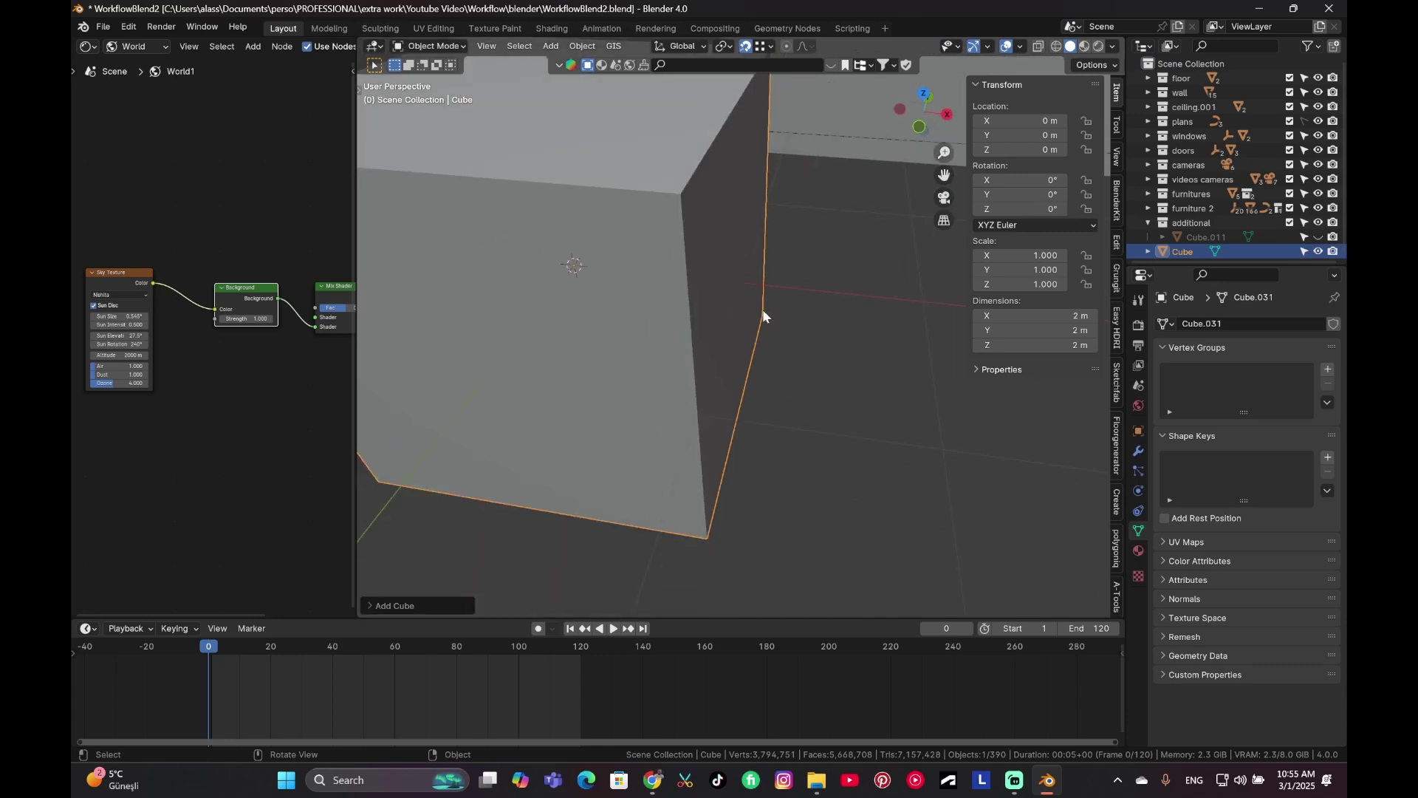
Step: Set the cube's dimensions to X 0.05 m, Y 0.01 m and Z 0.07 m
left_click(1058, 340)
type("0.07")
key("Return")
left_click(1061, 317)
type("0.05")
key("Return")
left_click(1057, 329)
type("01")
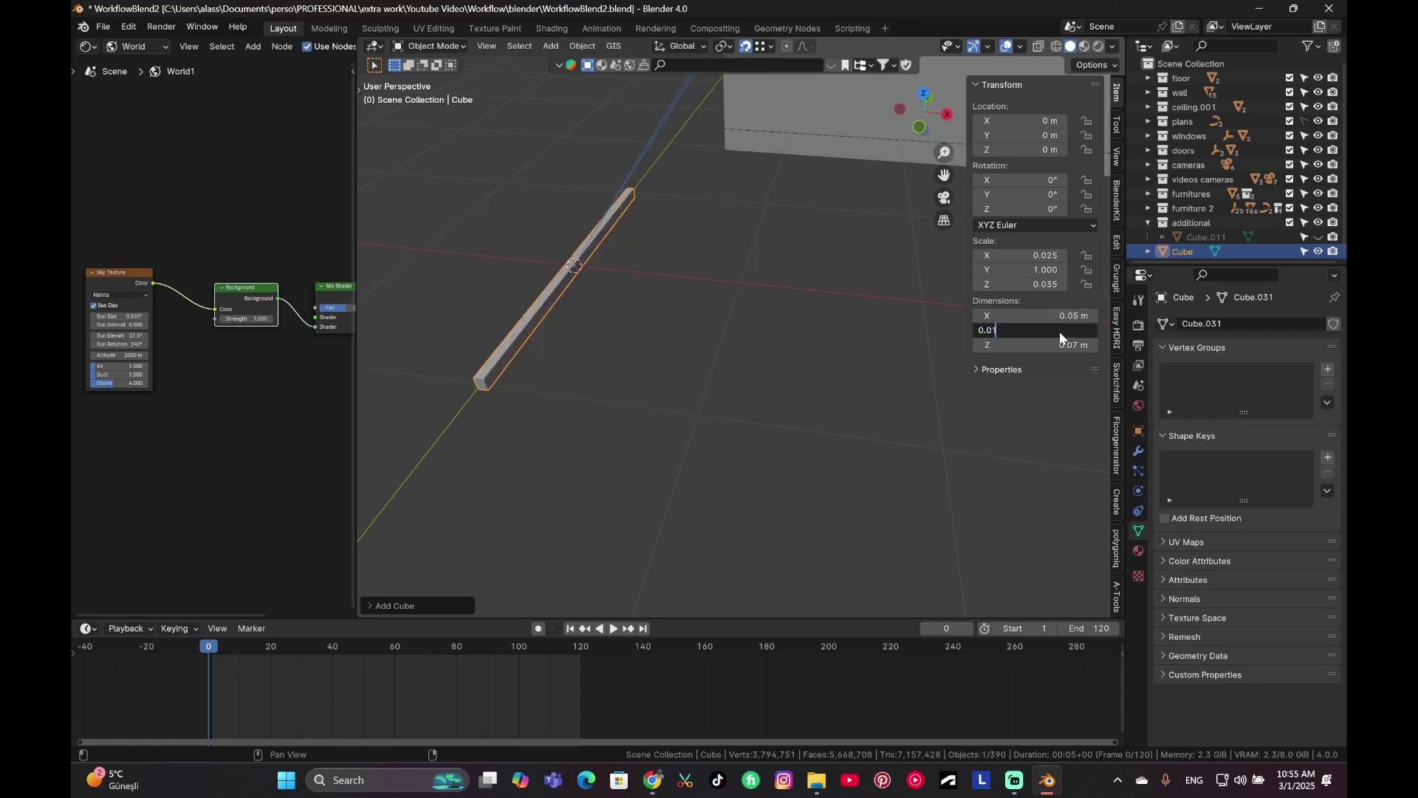
key("Return")
key("KP_Decimal")
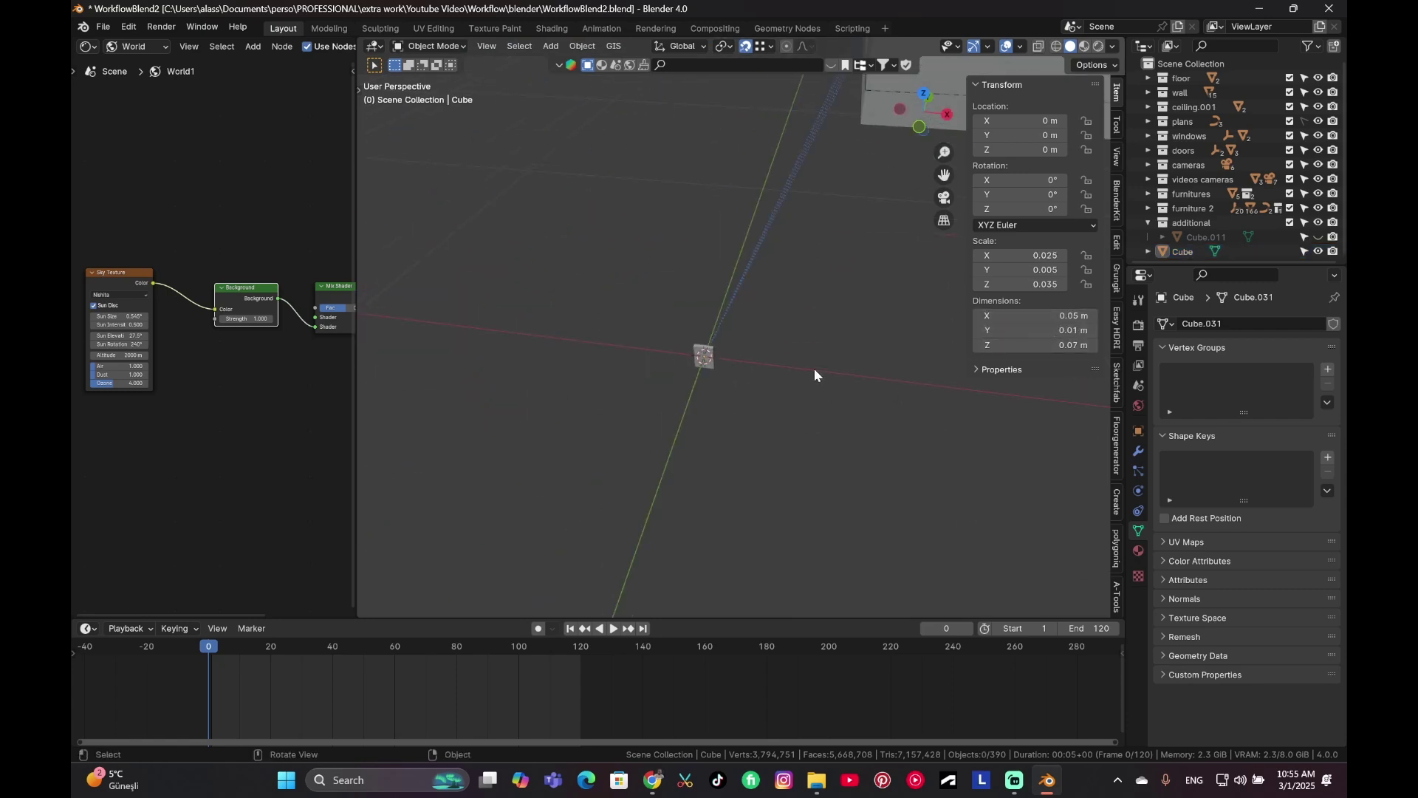
Step: Rotate the resized cube 90° around the Z axis
scroll(731, 344, "up", 3)
middle_click_drag(731, 344, 827, 344, "shift")
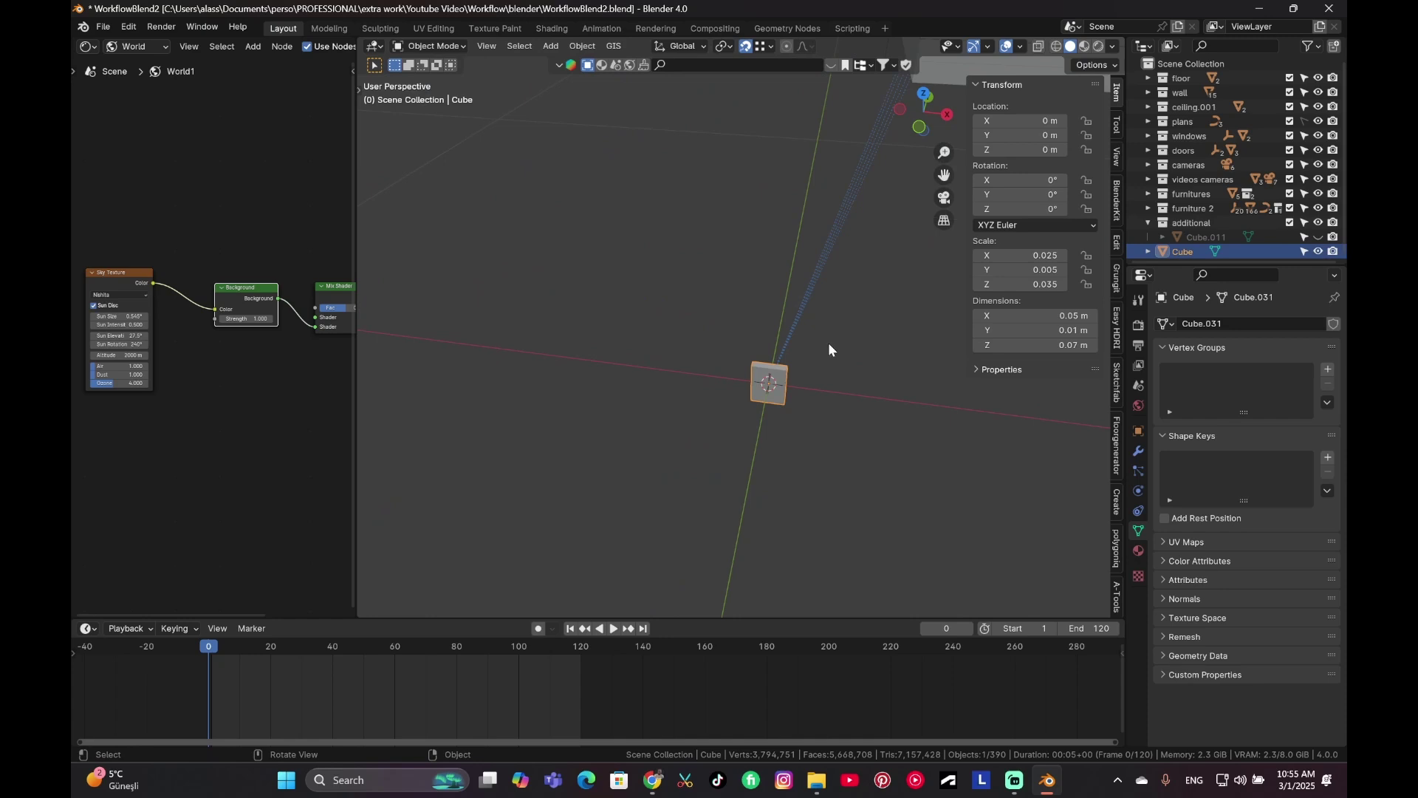
key("r")
key("z")
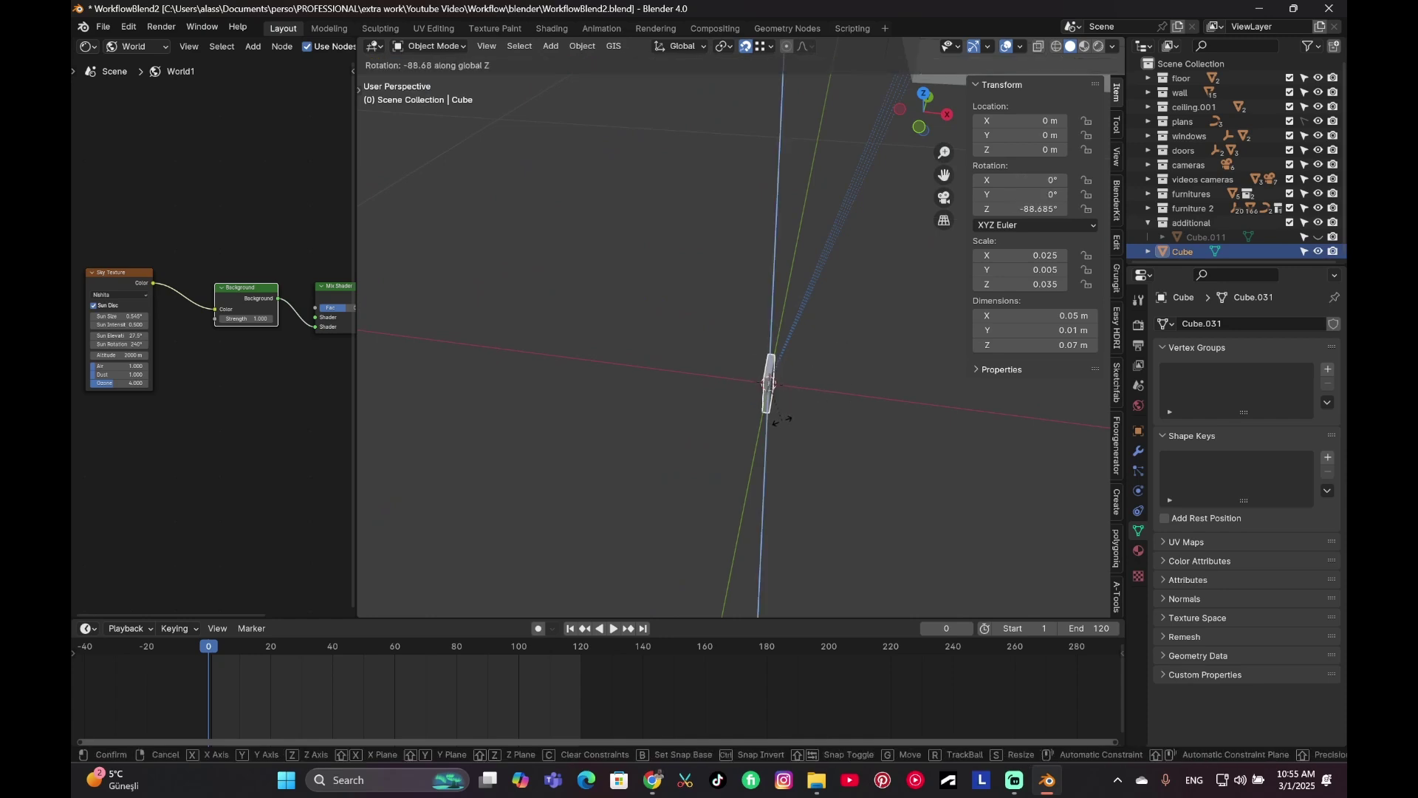
type("90")
key("Return")
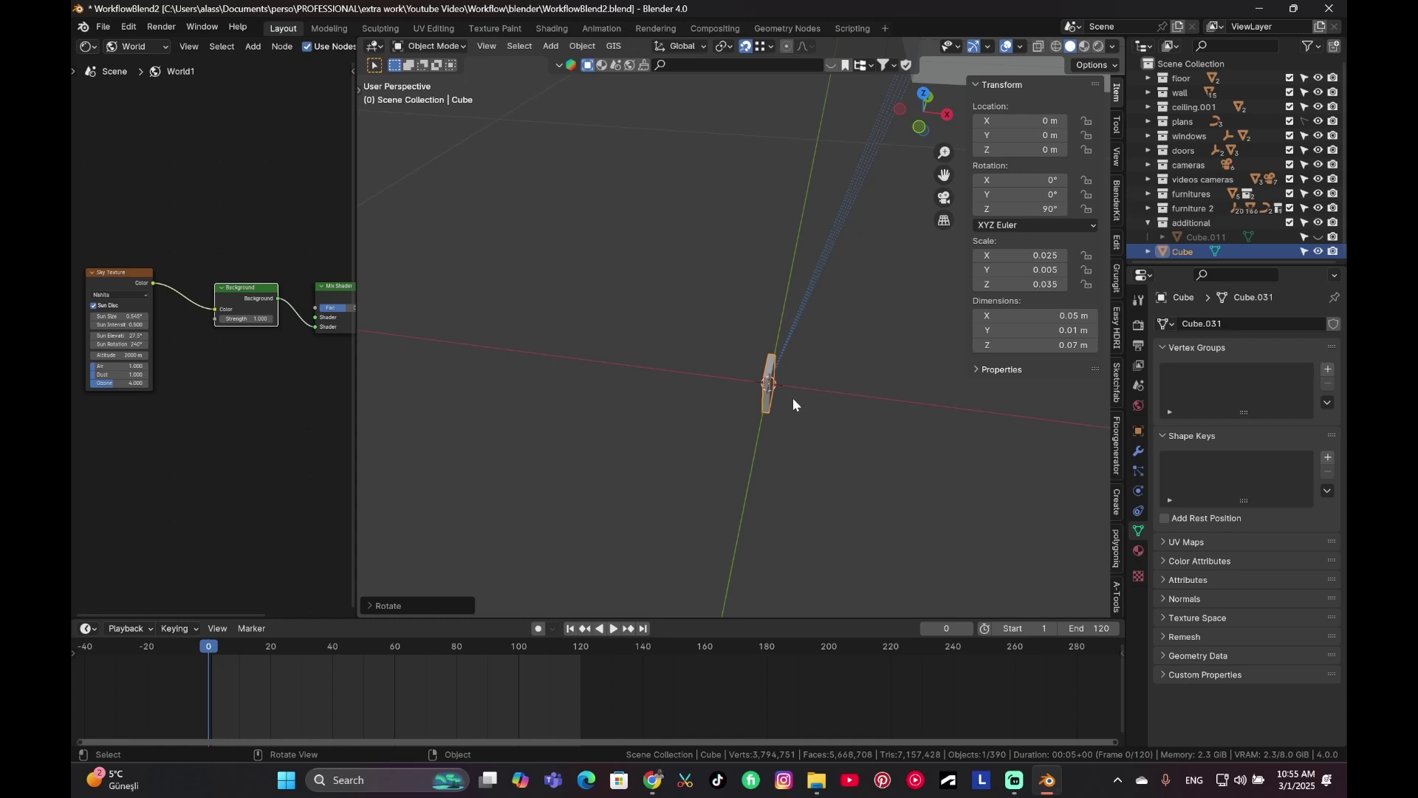
Step: Isolate the block in front view and add a horizontal loop cut in its upper part at about Z 0.46 m local
key("KP_Divide")
key("KP_1")
scroll(788, 398, "down", 5)
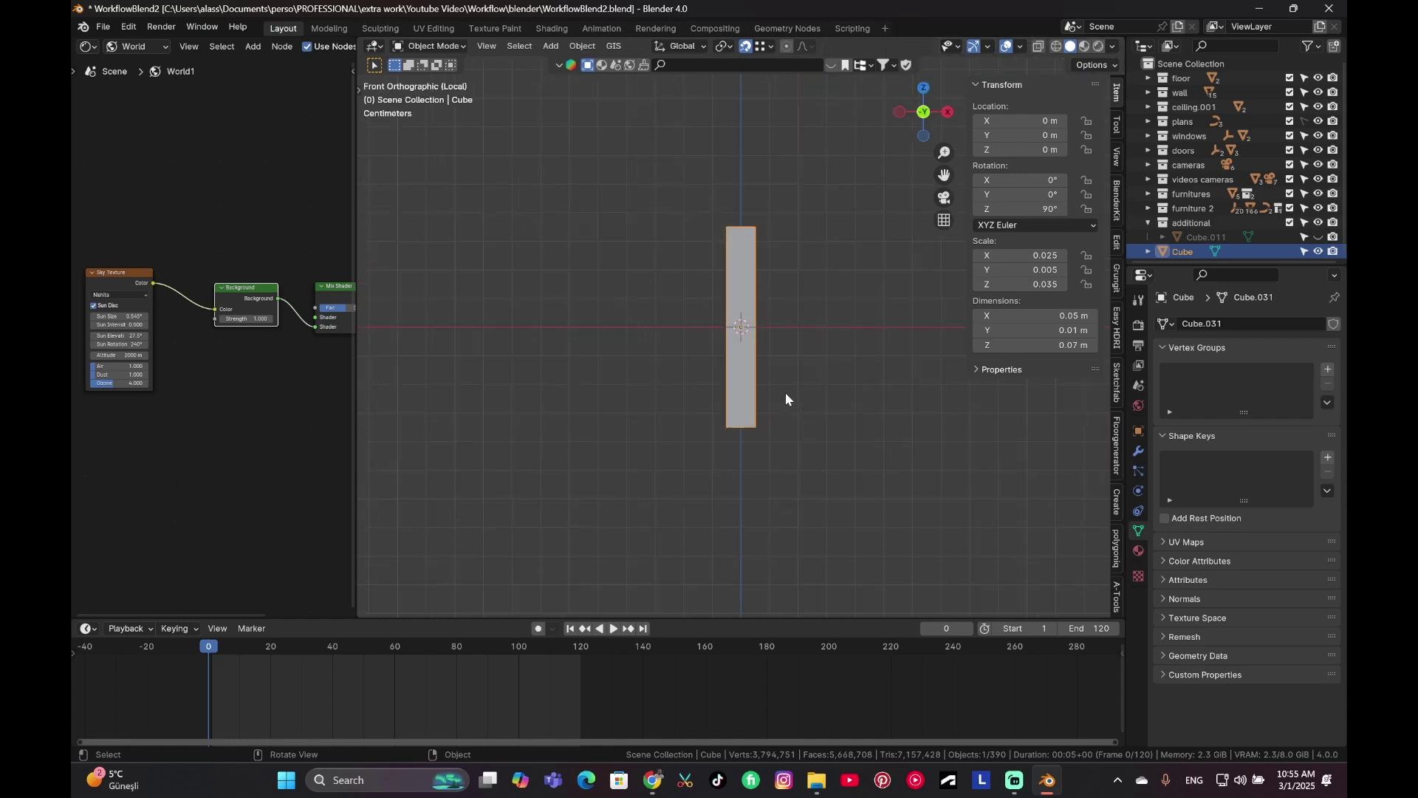
scroll(785, 392, "up", 4)
key("Tab")
key("ctrl+r")
left_click(772, 328)
left_click(786, 251)
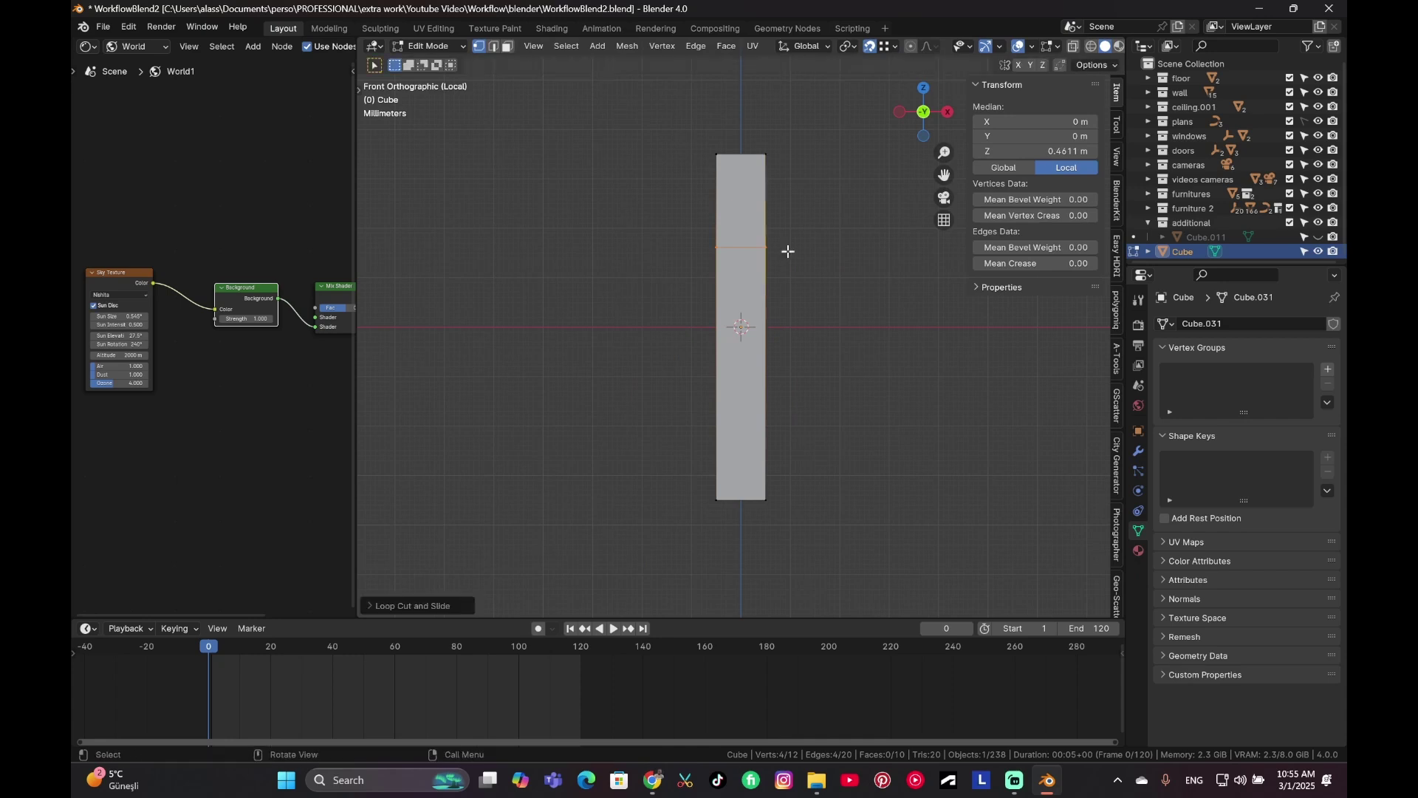
Step: Add a centred loop cut between the first cut and the block's top, and another midway between the two cuts
key("ctrl+r")
left_click(772, 188)
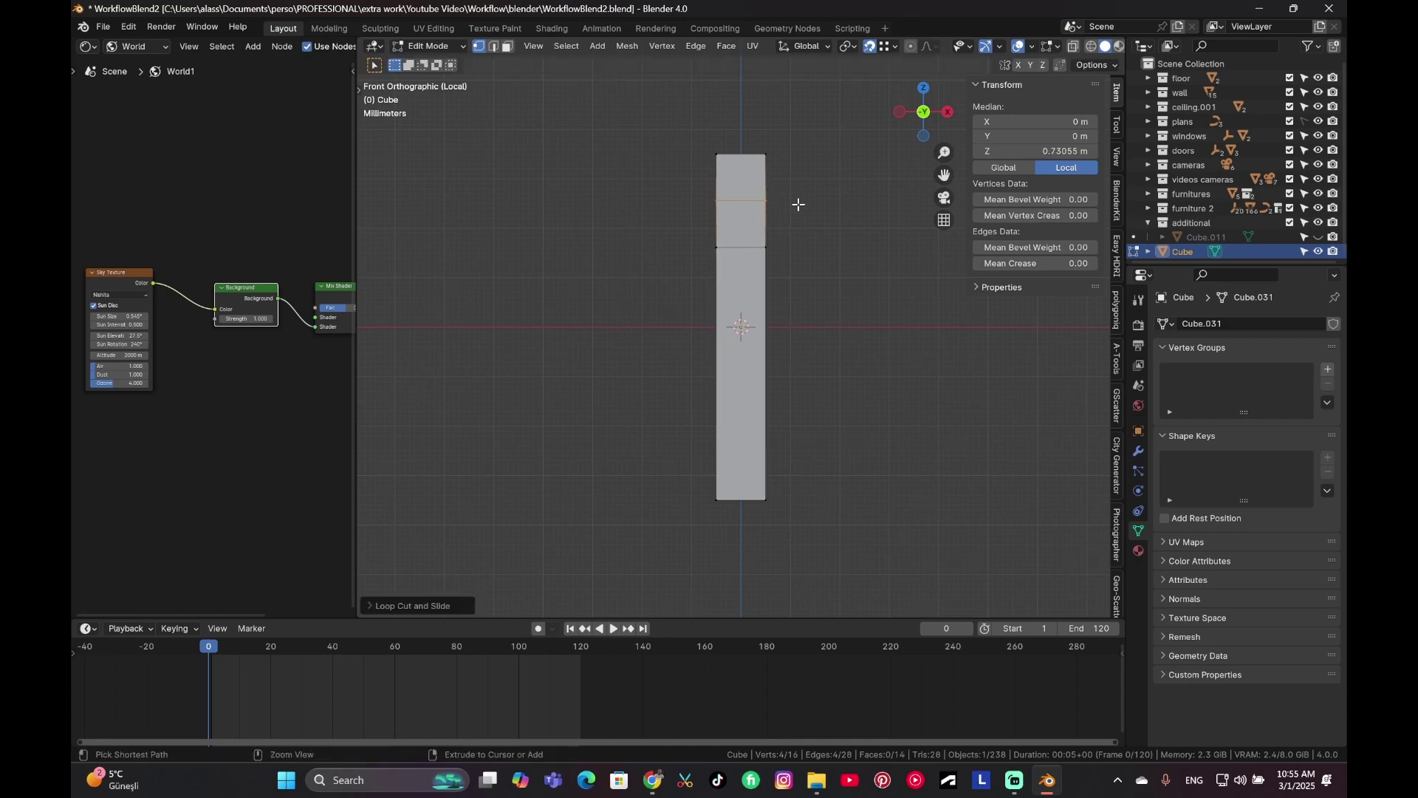
key("ctrl+r")
left_click(779, 232)
left_click(764, 221)
scroll(763, 220, "up", 4)
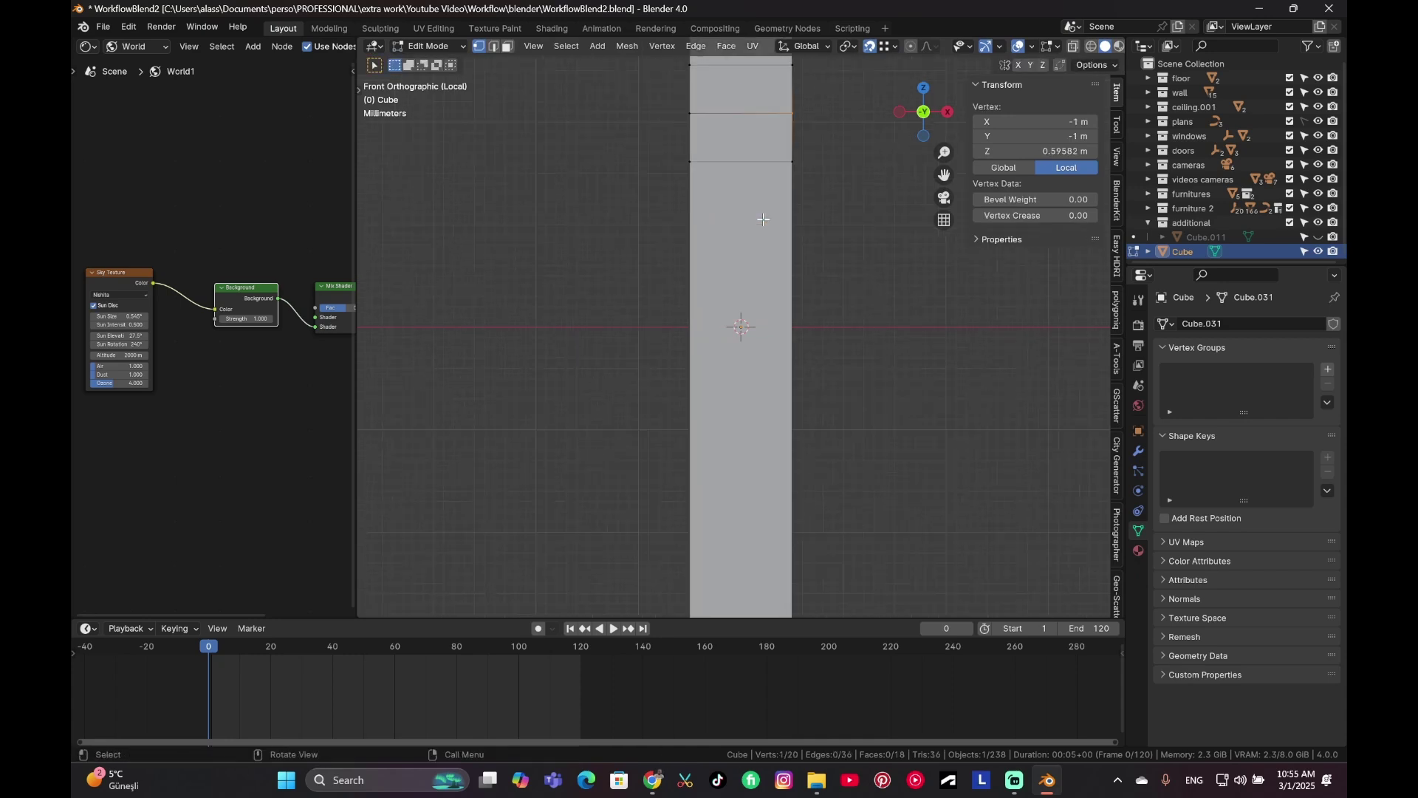
scroll(769, 228, "down", 2)
middle_click_drag(767, 234, 748, 267, "shift")
key("g")
key("x")
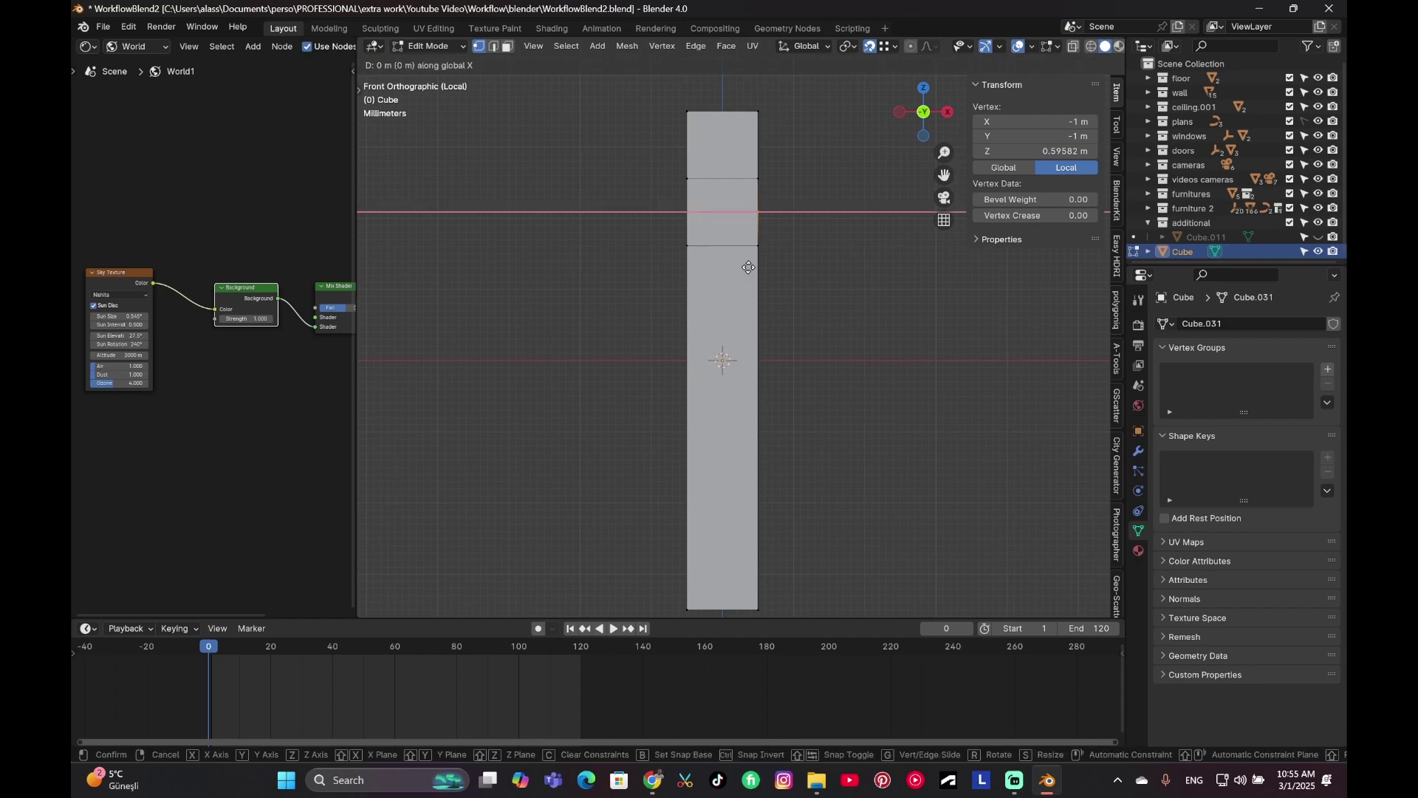
left_click(714, 267)
key("ctrl+z")
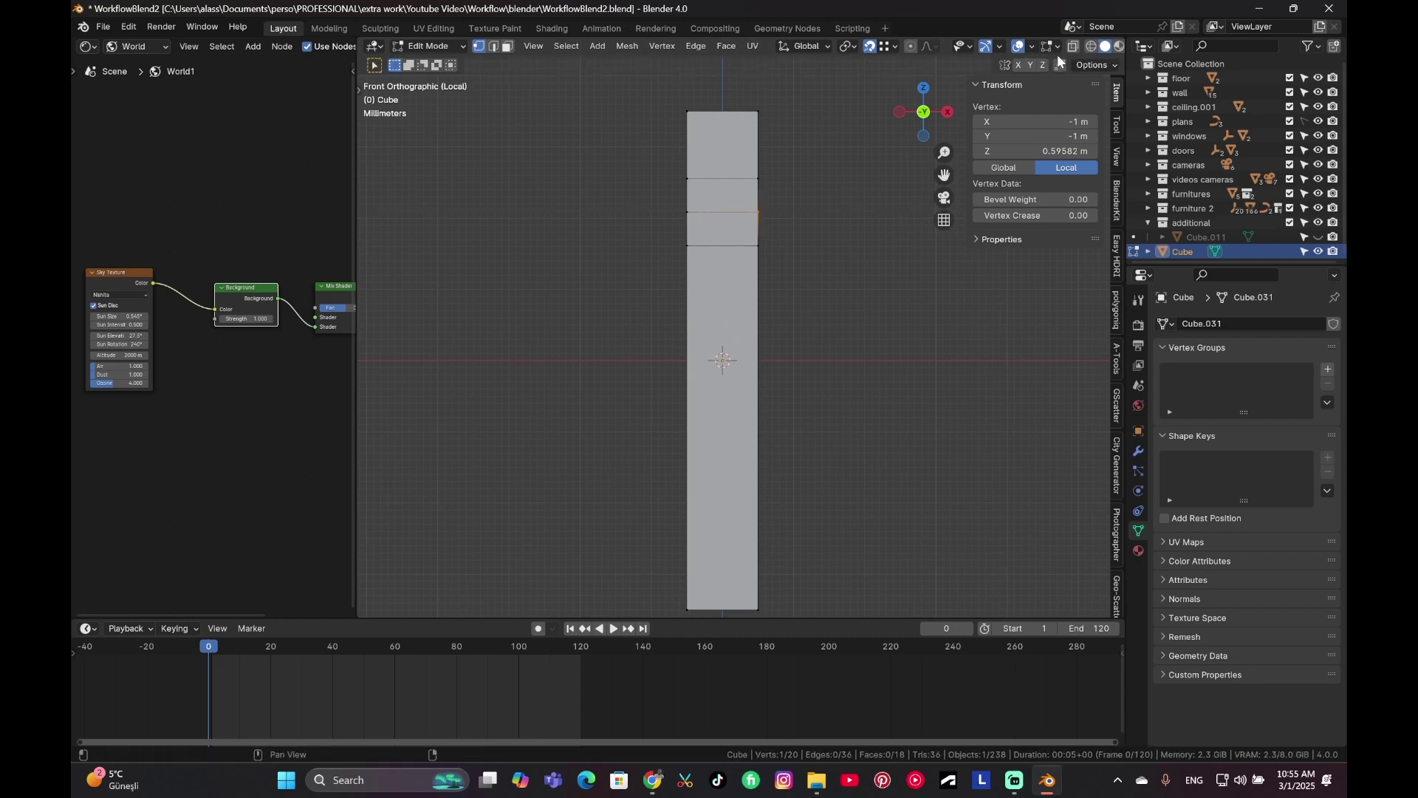
Step: With X-ray on, move the right edge of the middle cut inward along X and bevel it into a rounded groove
left_click(1072, 47)
left_click_drag(782, 196, 733, 227)
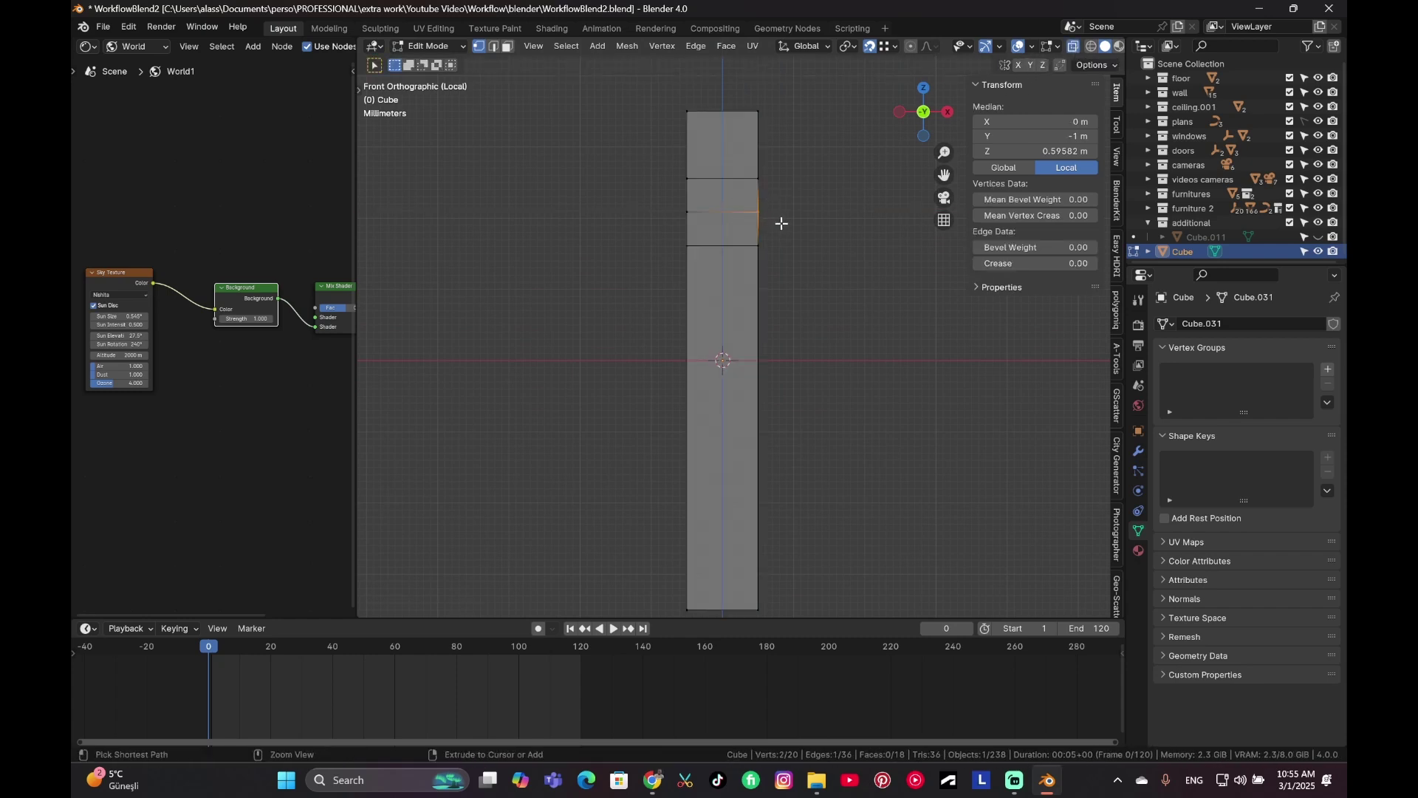
key("g")
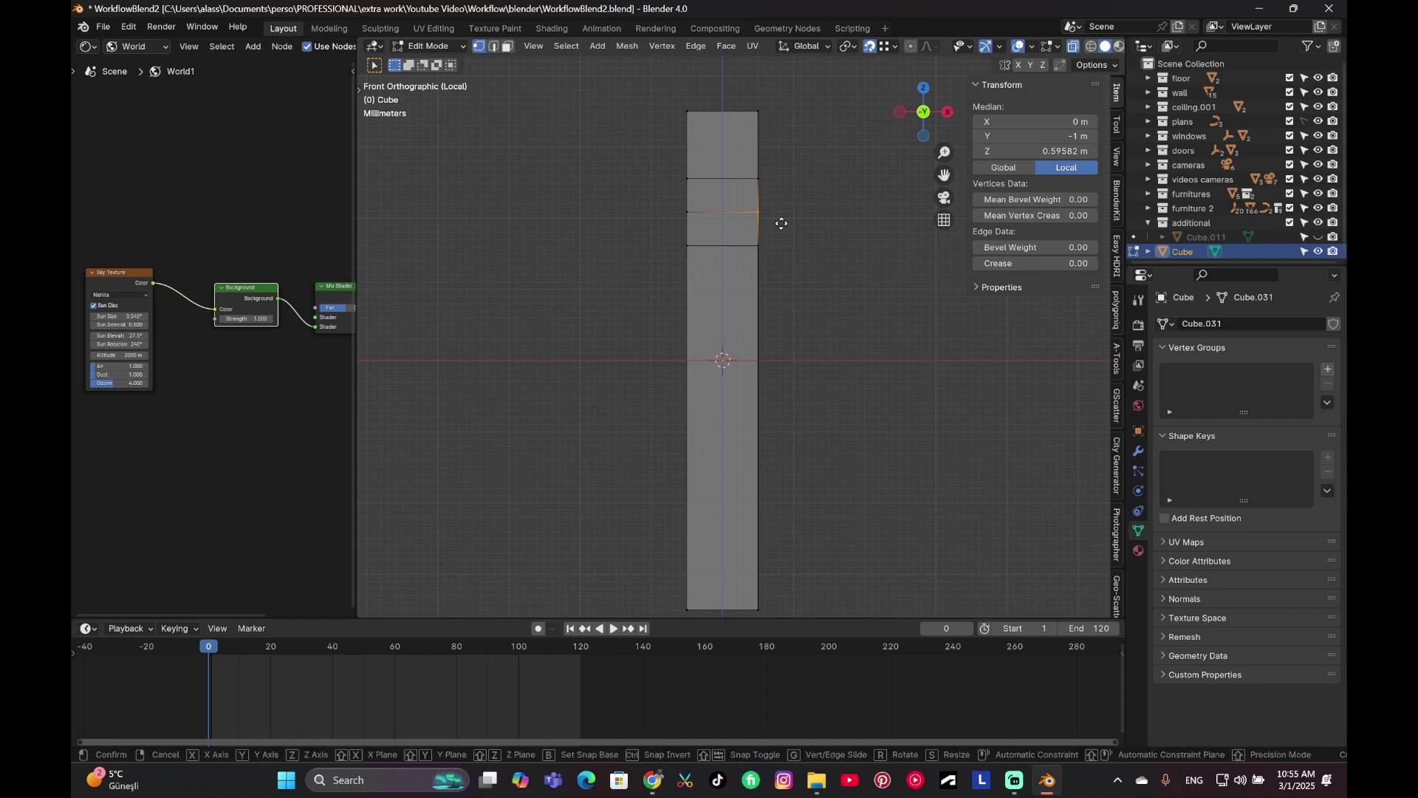
key("x")
left_click(738, 228)
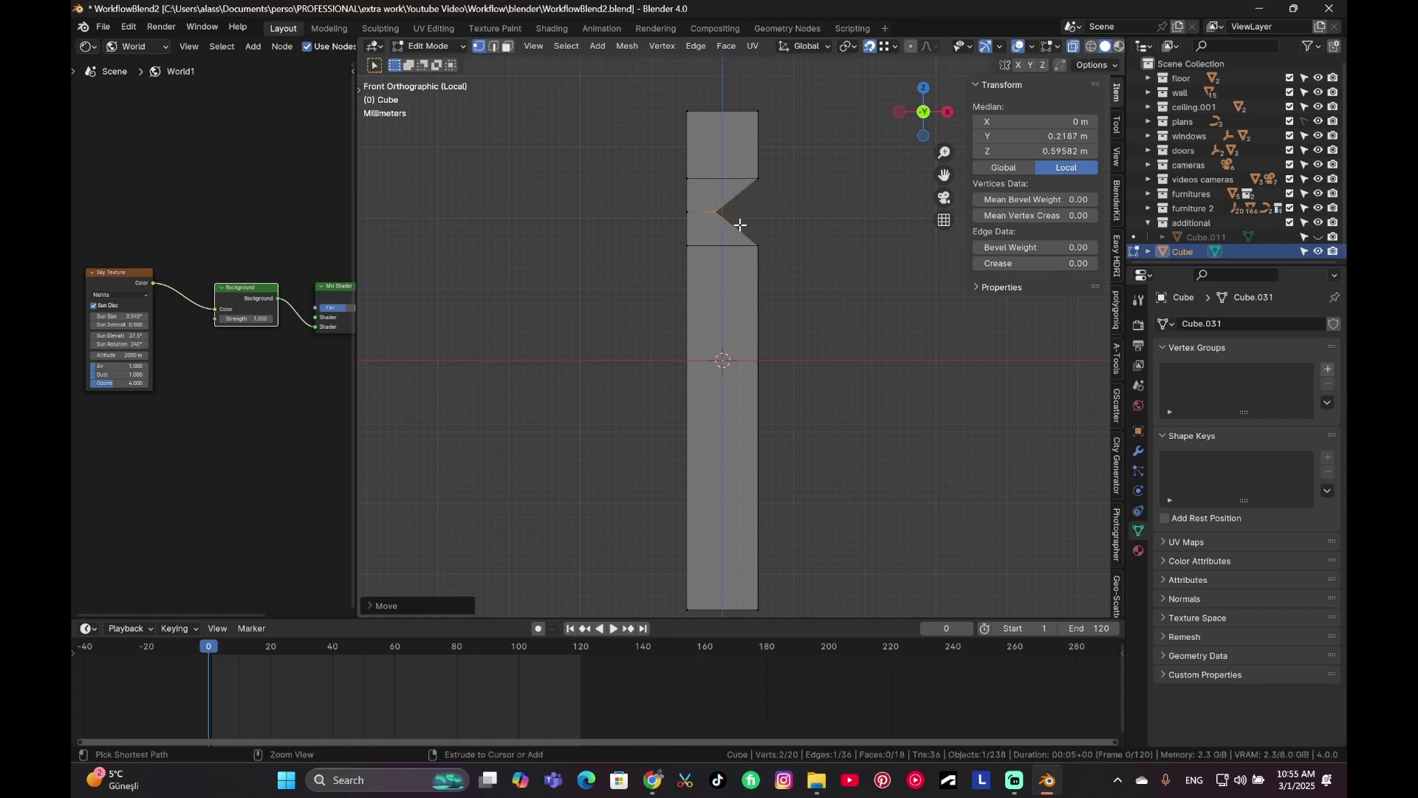
key("ctrl+b")
left_click(850, 279)
Step: Save the file and apply the block's rotation and scale in Object Mode
left_click_drag(787, 86, 747, 128)
key("Tab")
key("ctrl+s")
key("ctrl+a")
left_click(775, 171)
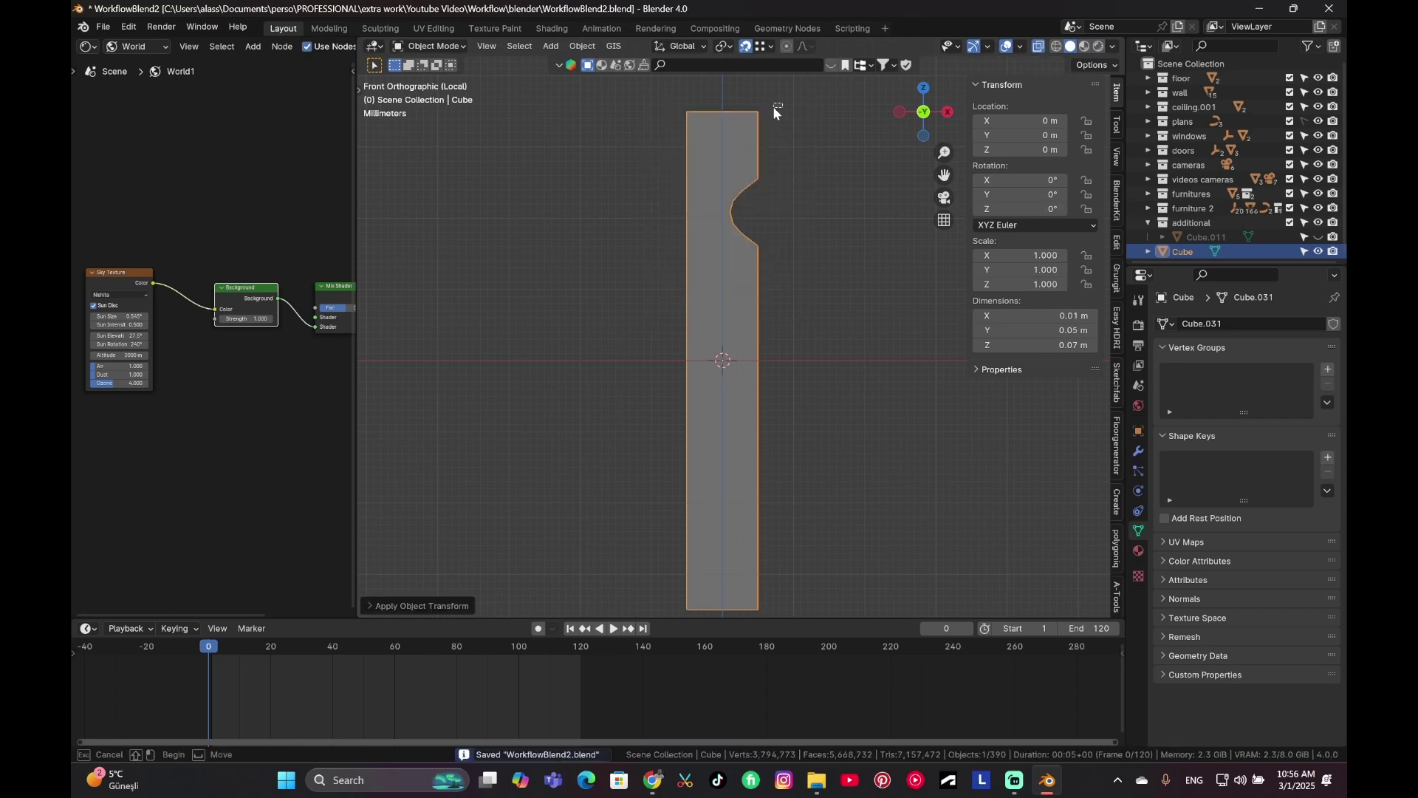
Step: Bevel the block's upper right edge into a rounded corner with 4 segments
key("Tab")
key("ctrl+b")
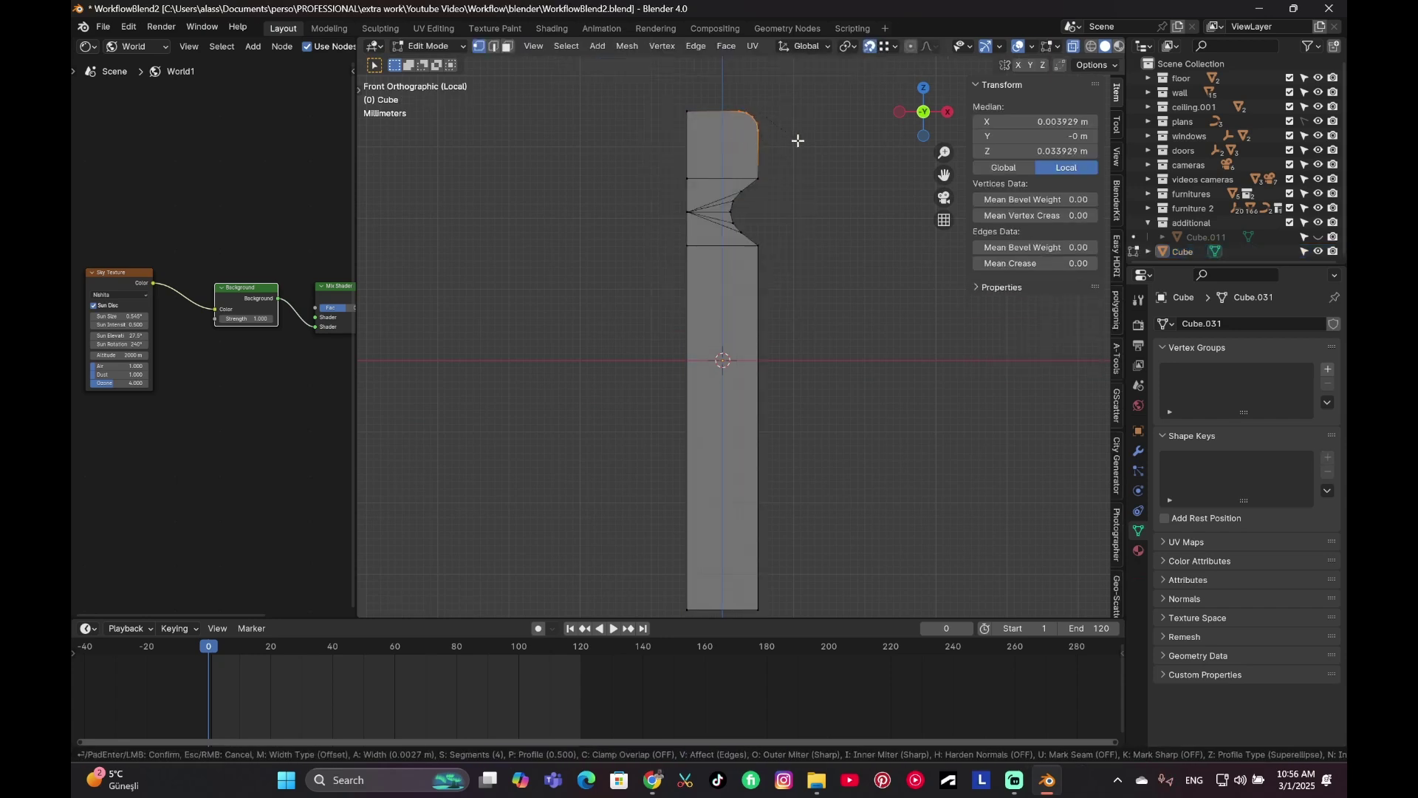
left_click(808, 154)
key("Tab")
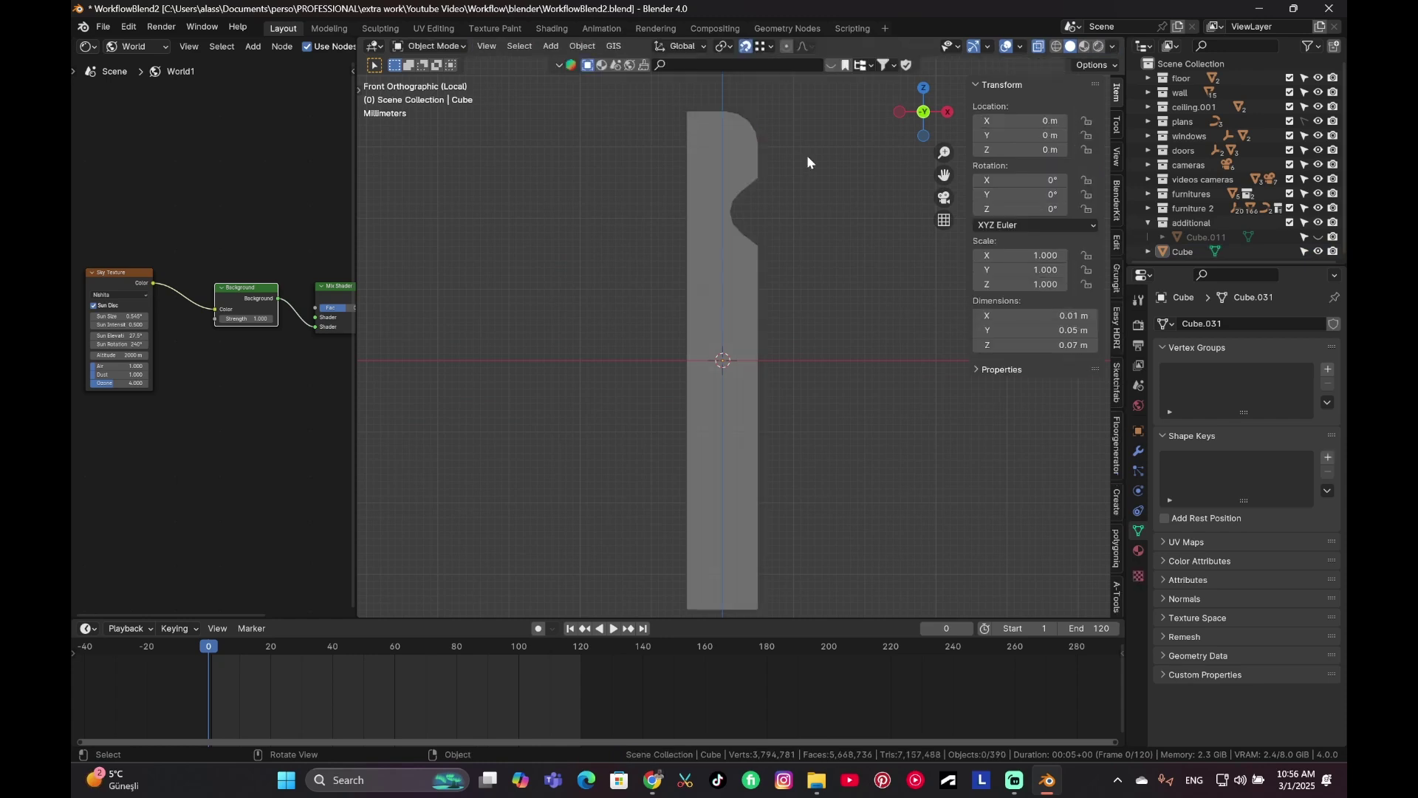
Step: Select the finished profile block and hide the furniture 2 and ceiling.001 collections
key("Home")
left_click(744, 308)
left_click(1318, 208)
left_click(1318, 107)
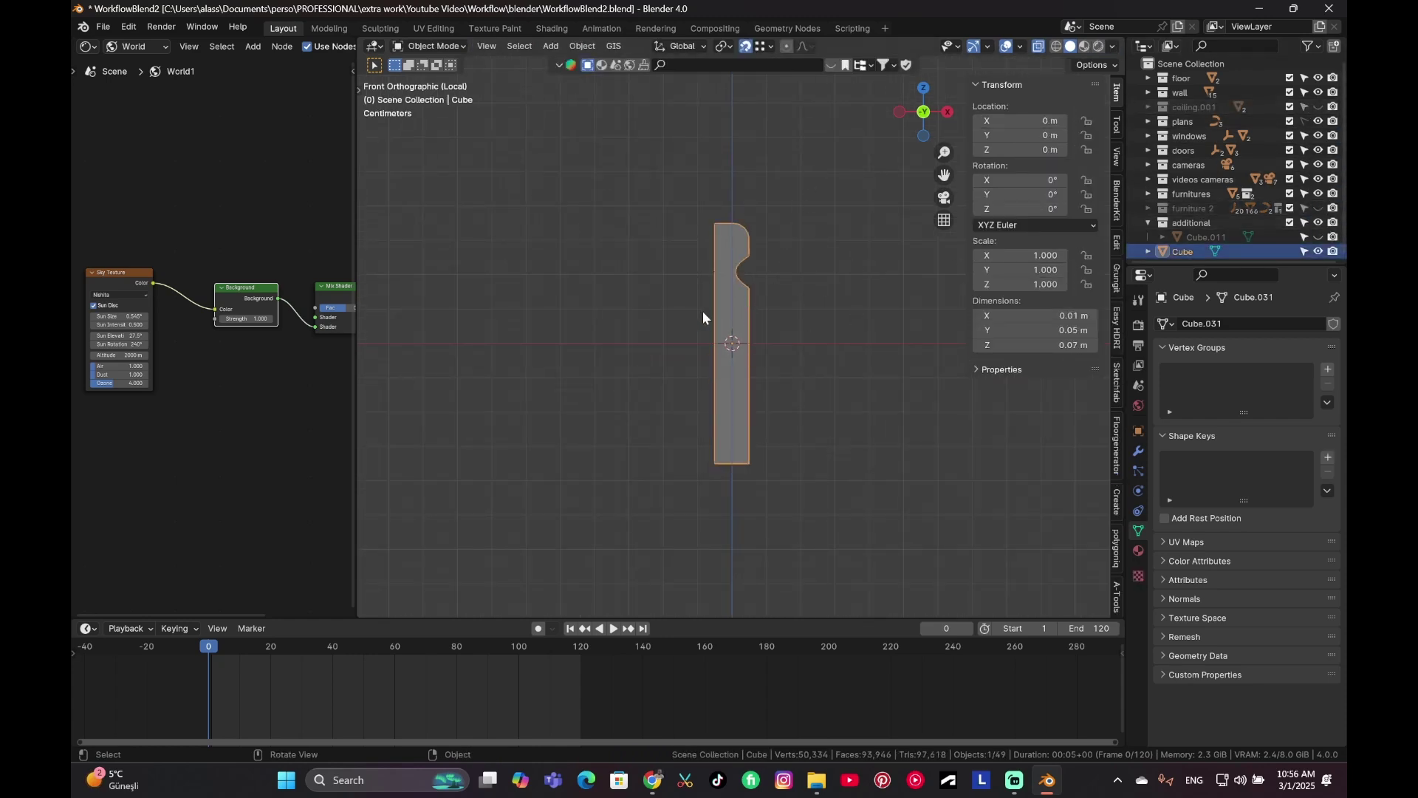
Step: Leave the isolated view and move the profile in top view to the living room's lower-left corner, about X 0.59 m, Y 2.63 m
key("KP_7")
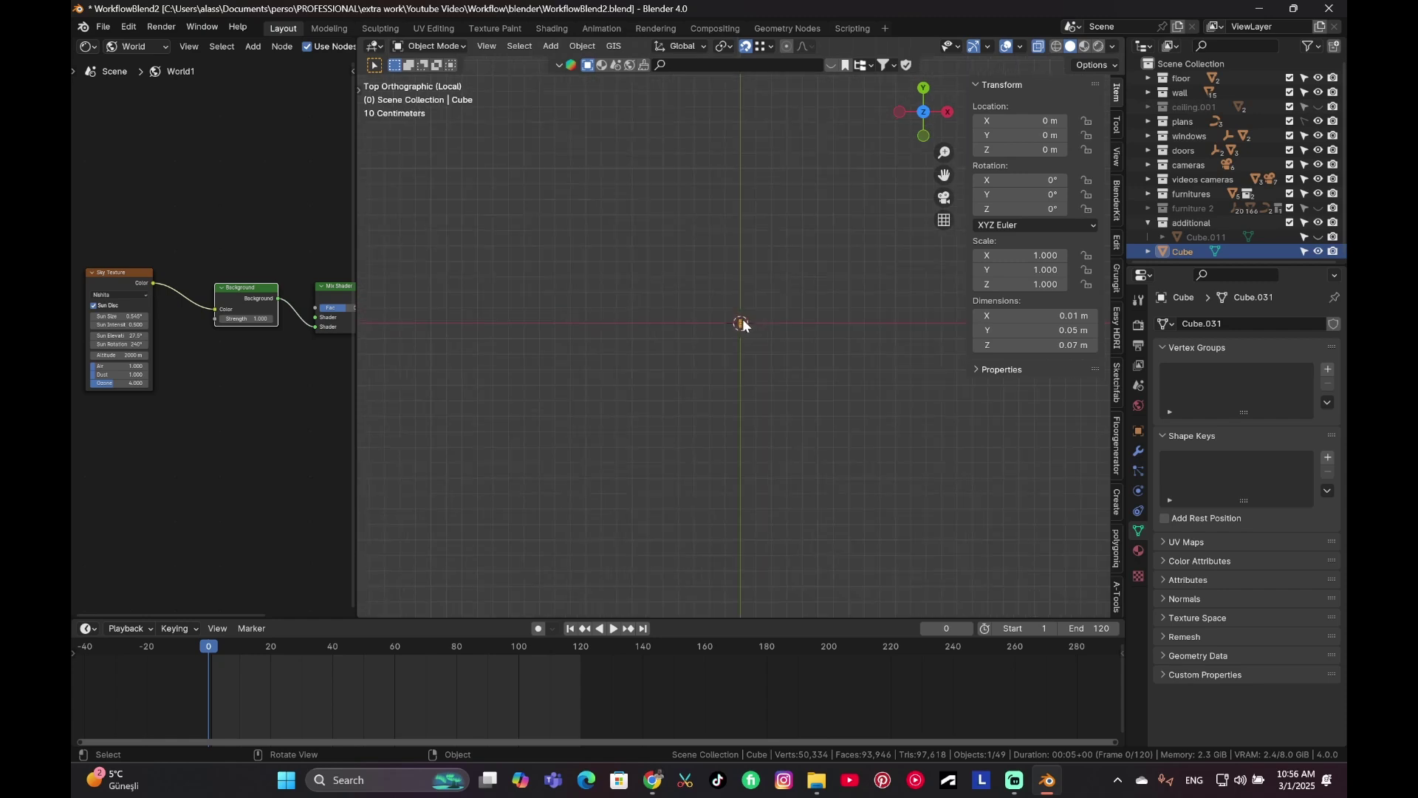
scroll(748, 323, "down", 2)
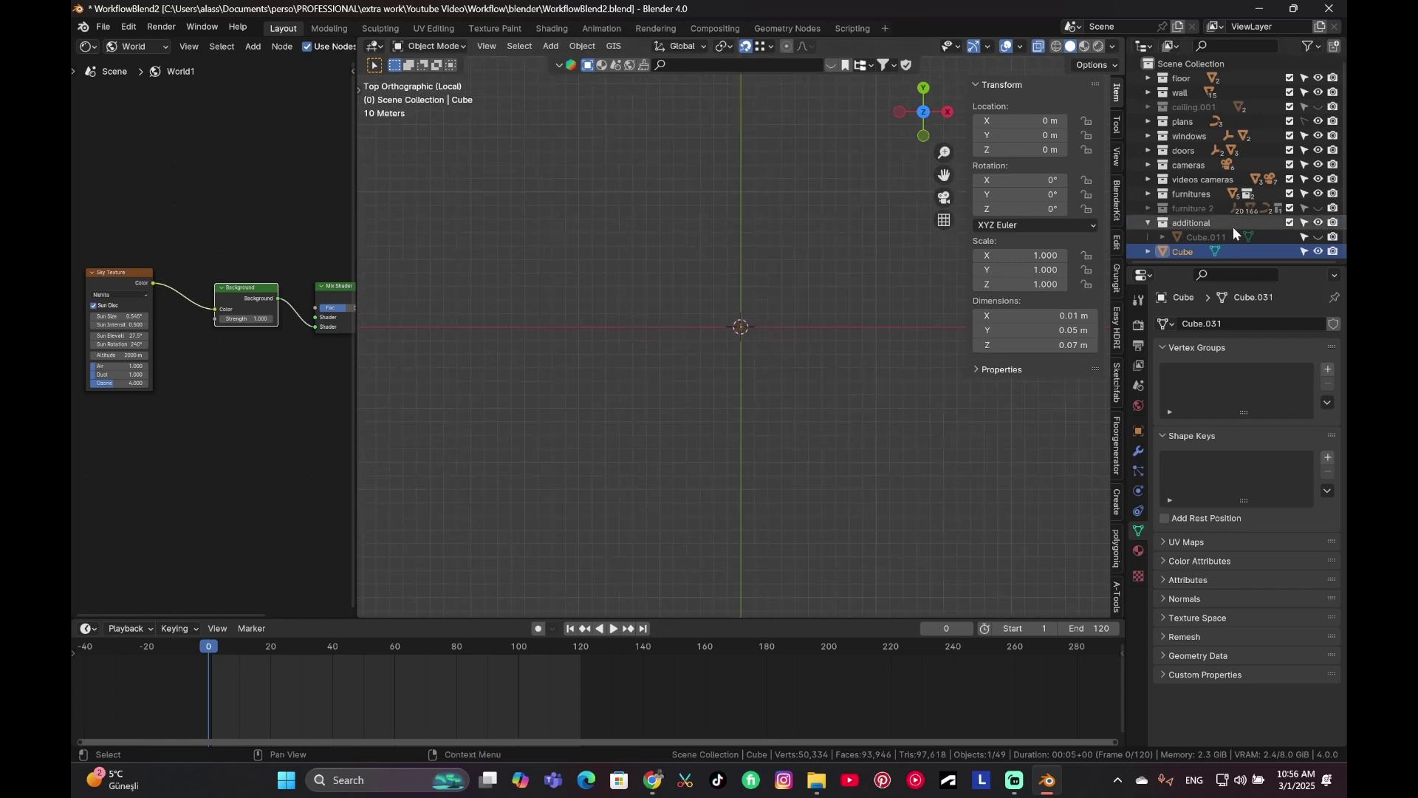
middle_click_drag(651, 362, 652, 362)
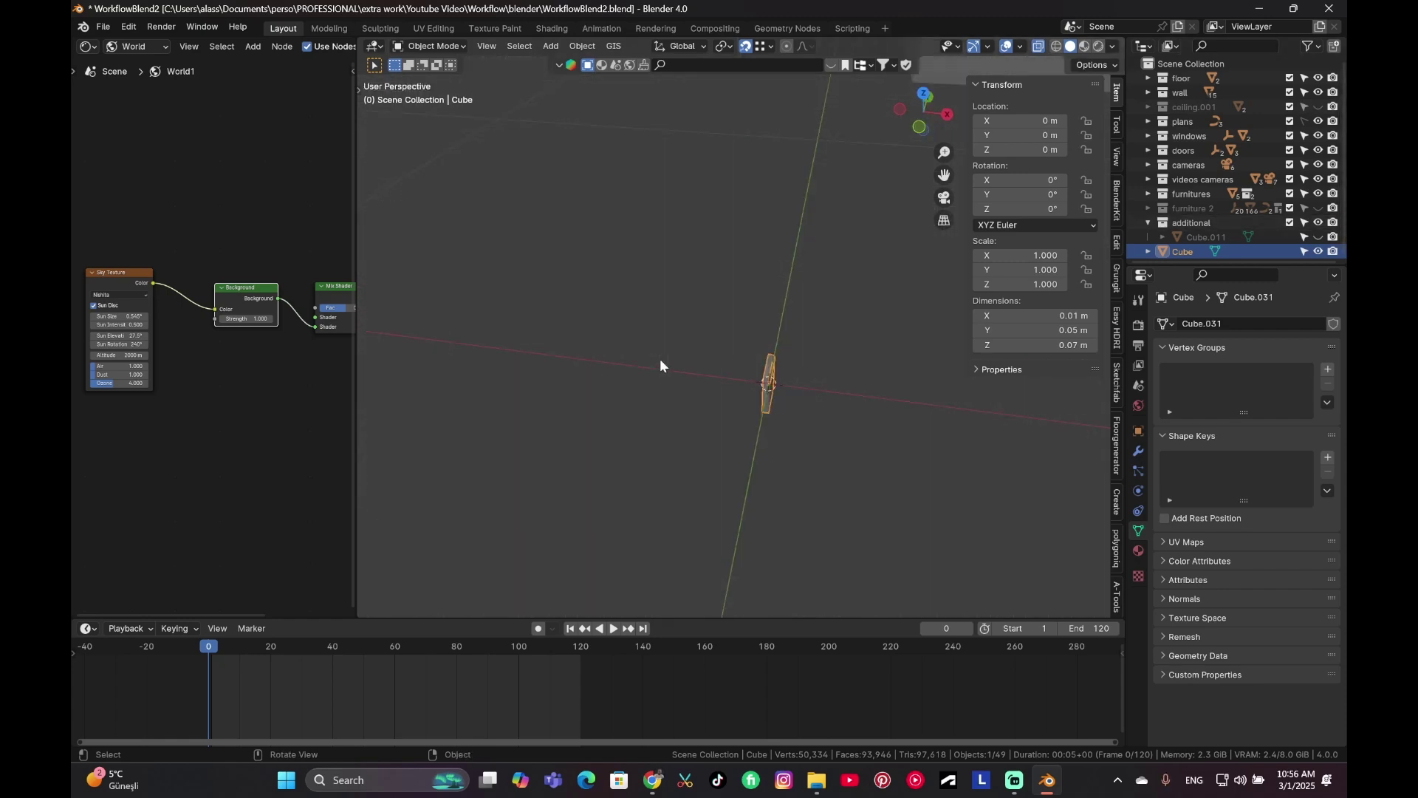
key("KP_7")
scroll(756, 347, "down", 15)
middle_click_drag(781, 288, 727, 349, "shift")
key("g")
left_click(730, 264)
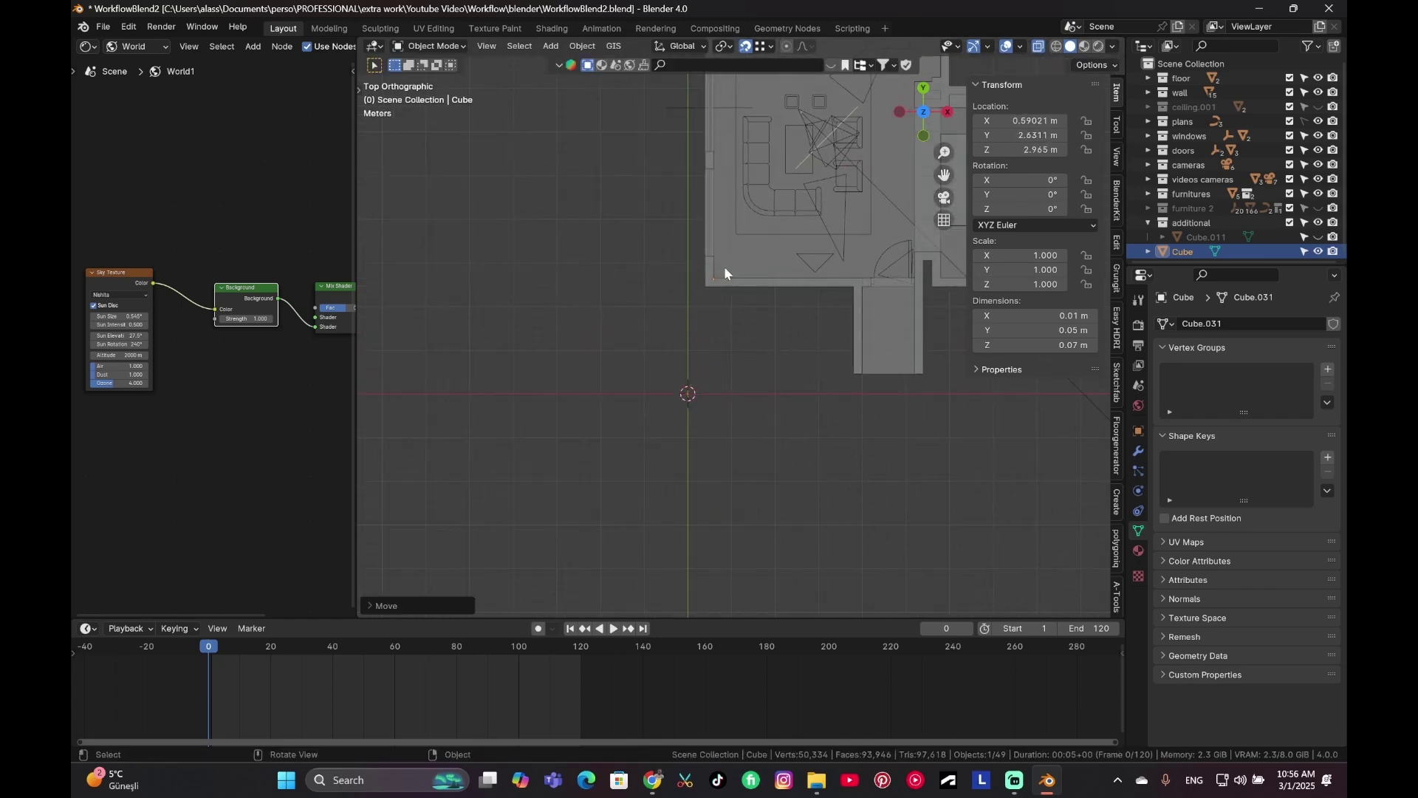
scroll(730, 265, "up", 4)
middle_click_drag(729, 264, 579, 214)
key("g")
key("z")
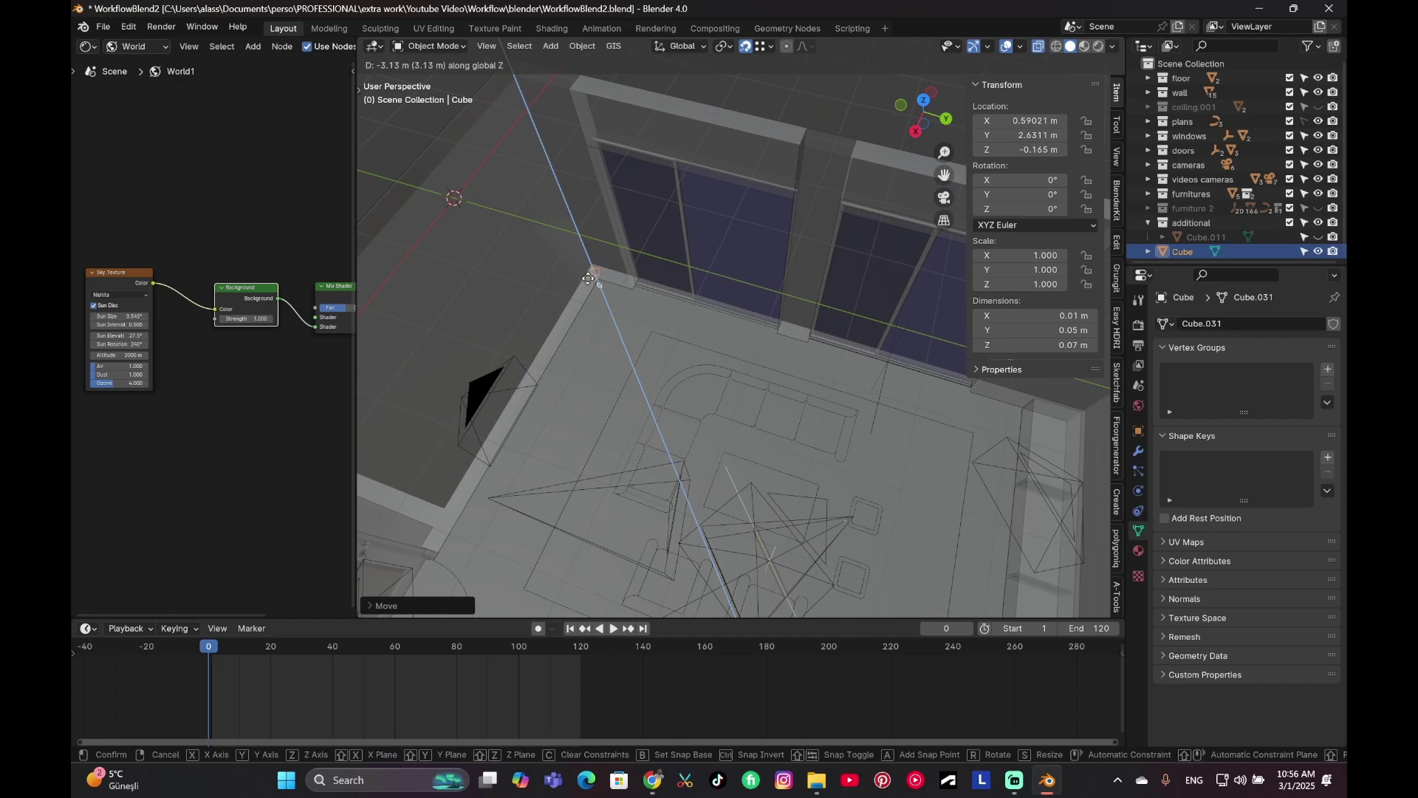
right_click(586, 264)
Step: Lower the baseboard profile along Z onto the living room floor, to Z 0.035 m
left_click(1038, 46)
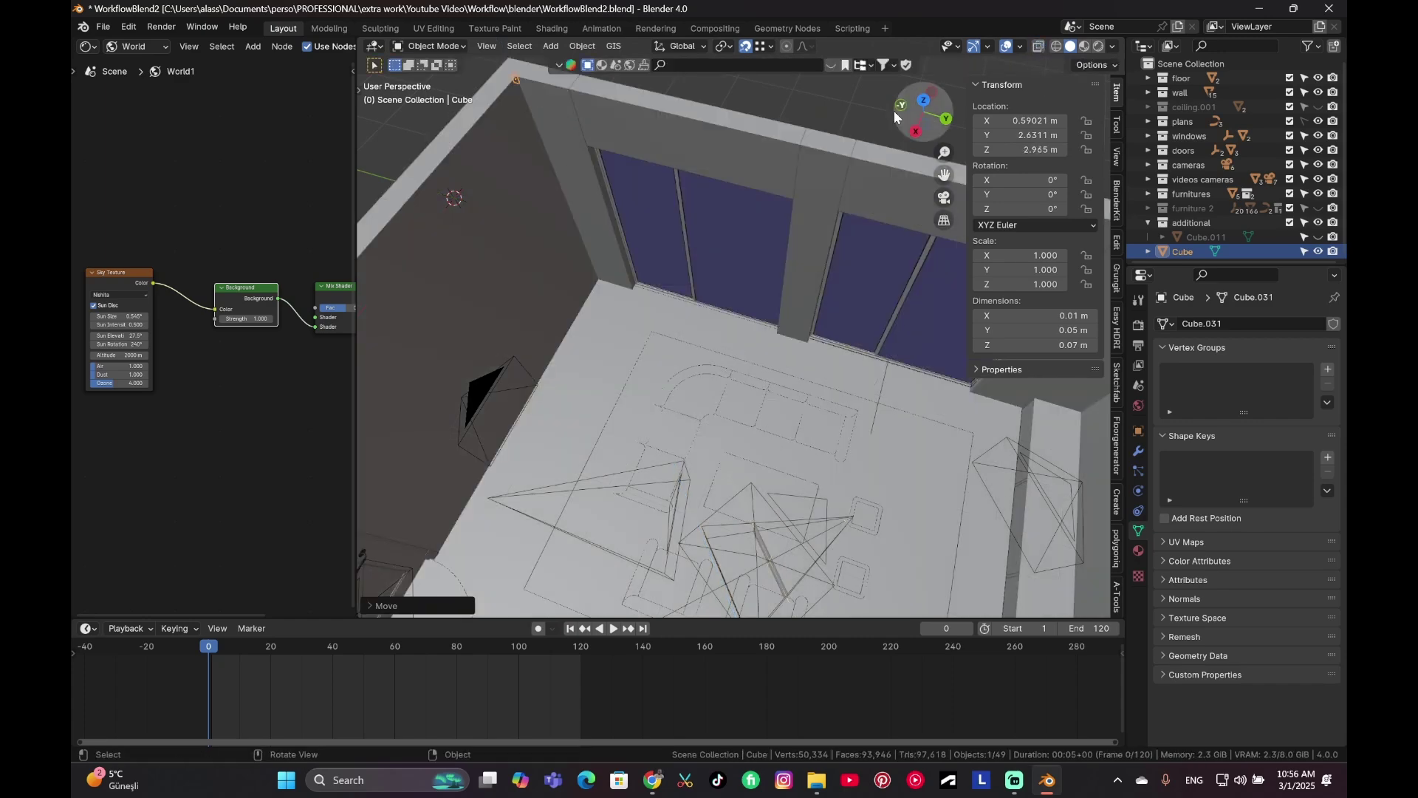
key("g")
key("z")
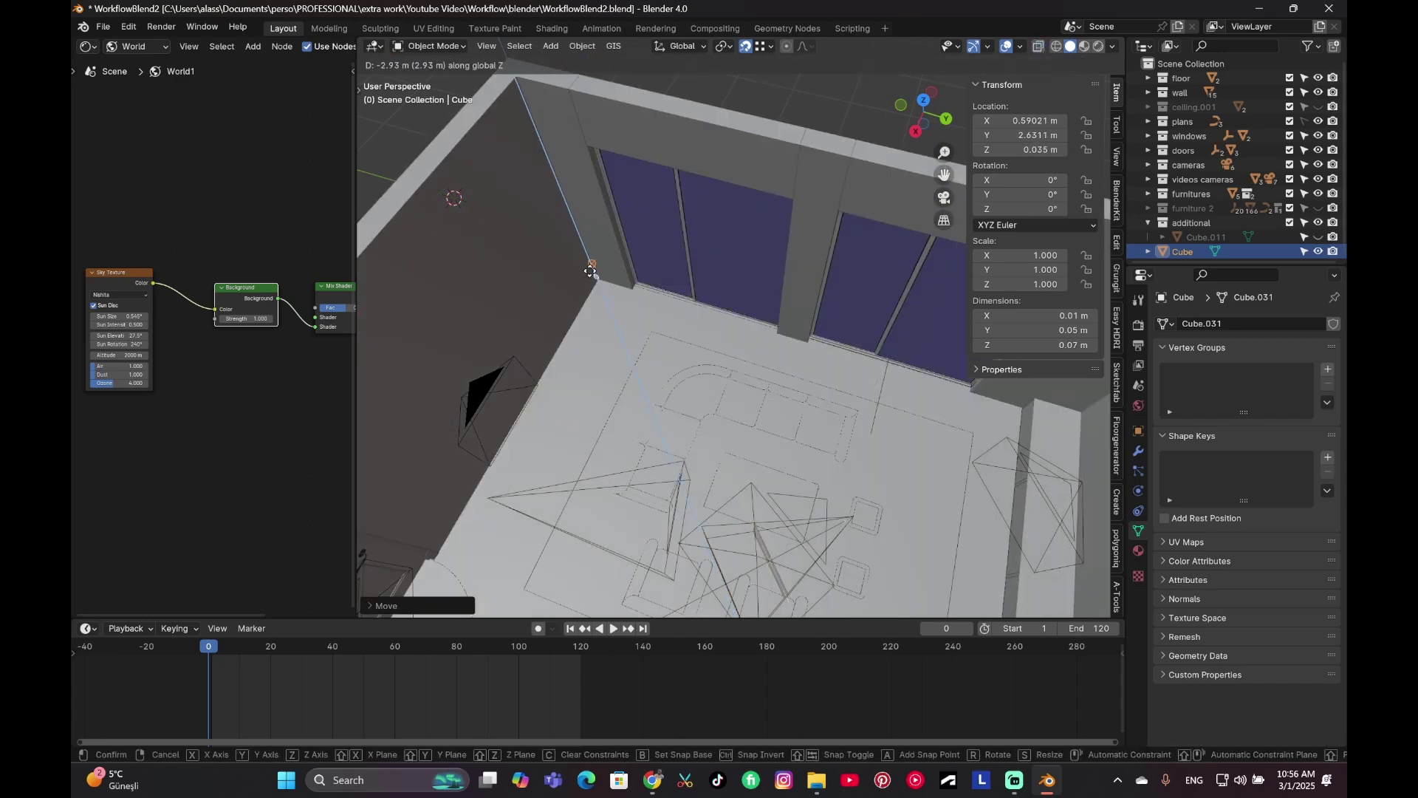
left_click(591, 271)
Step: Move the profile within the floor plane and snap it into the room's corner, at about X 0.60 m, Y 2.68 m
scroll(600, 287, "up", 5)
middle_click_drag(600, 290, 812, 303)
key("g")
key("shift+z")
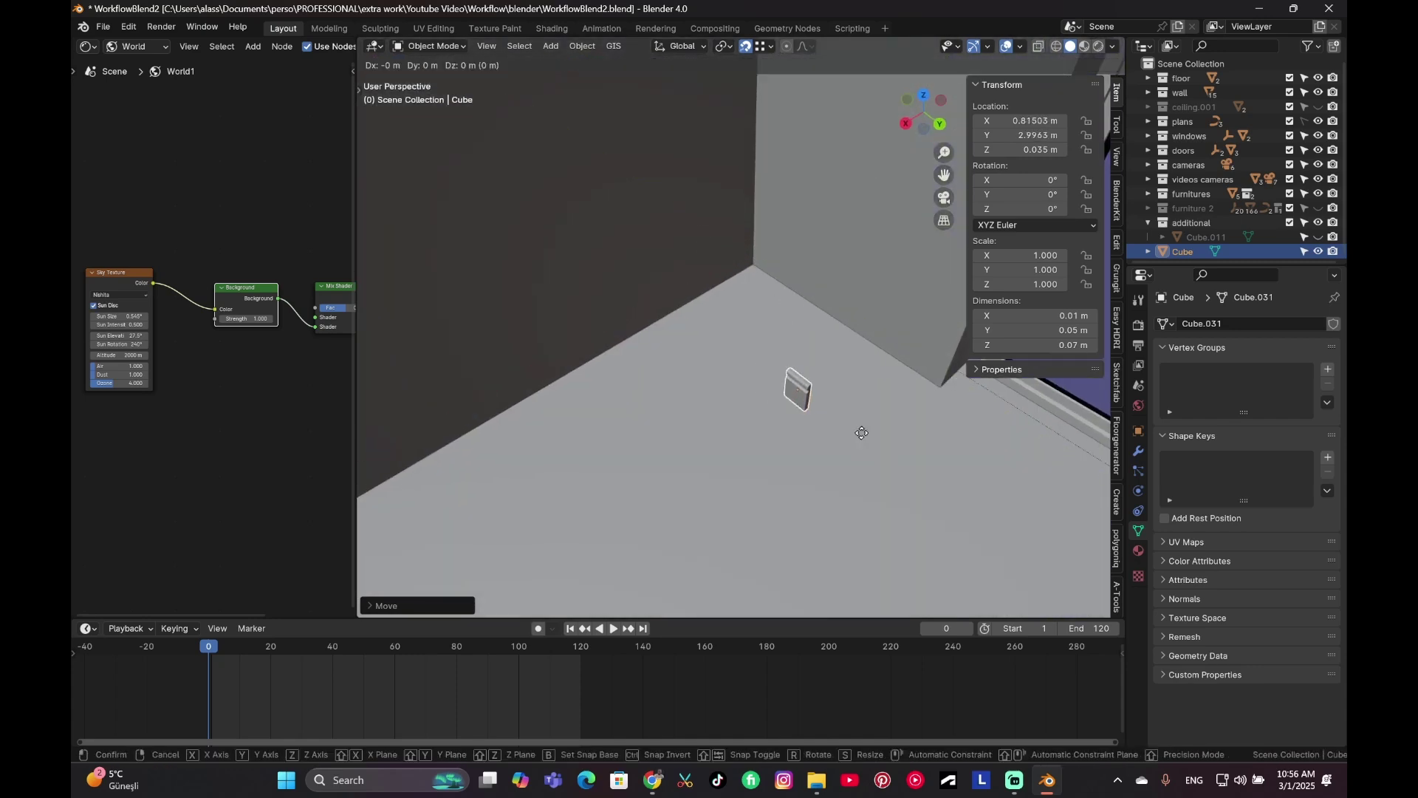
left_click(755, 262)
scroll(795, 294, "up", 7)
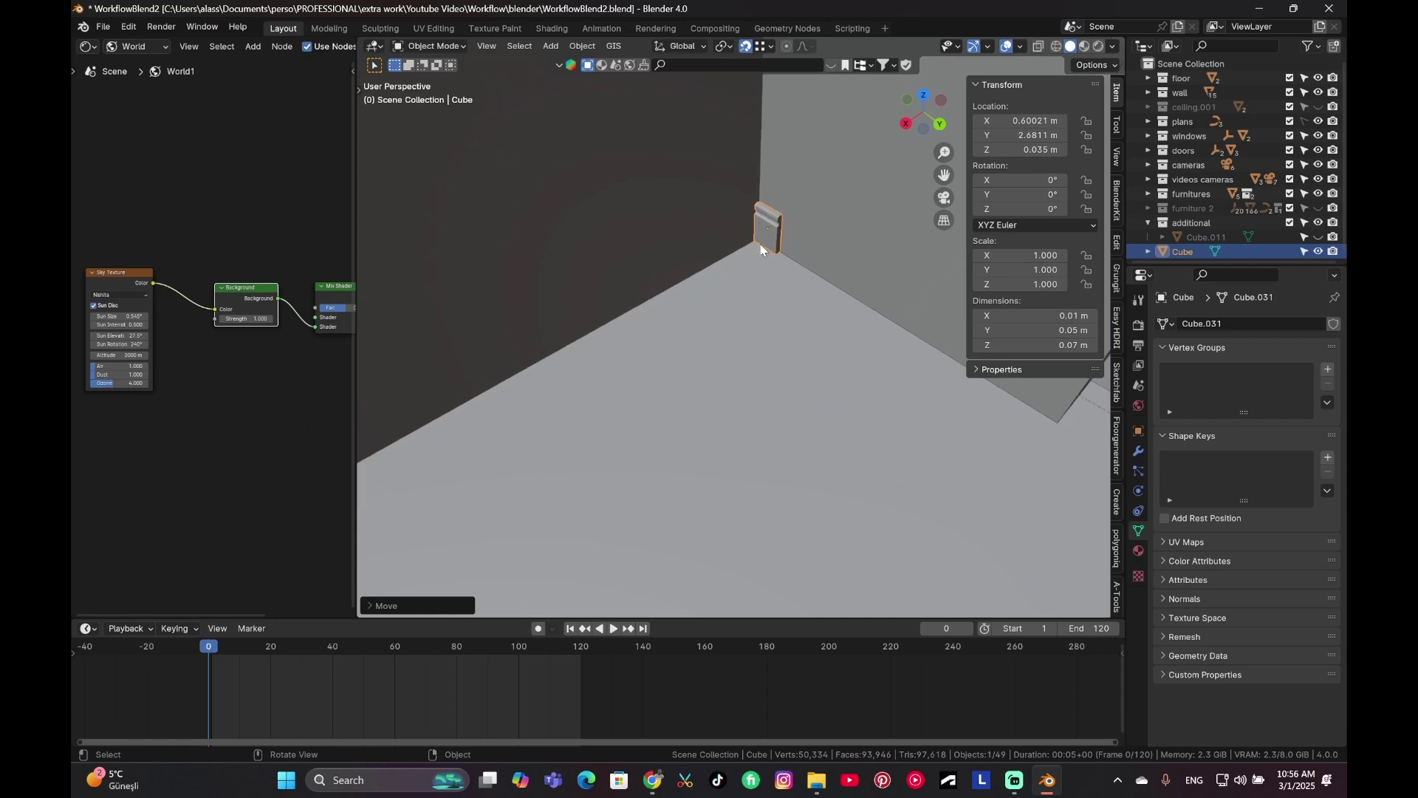
mouse_move(831, 253)
middle_mouse_down()
mouse_move(828, 180)
mouse_move(847, 258)
middle_mouse_up()
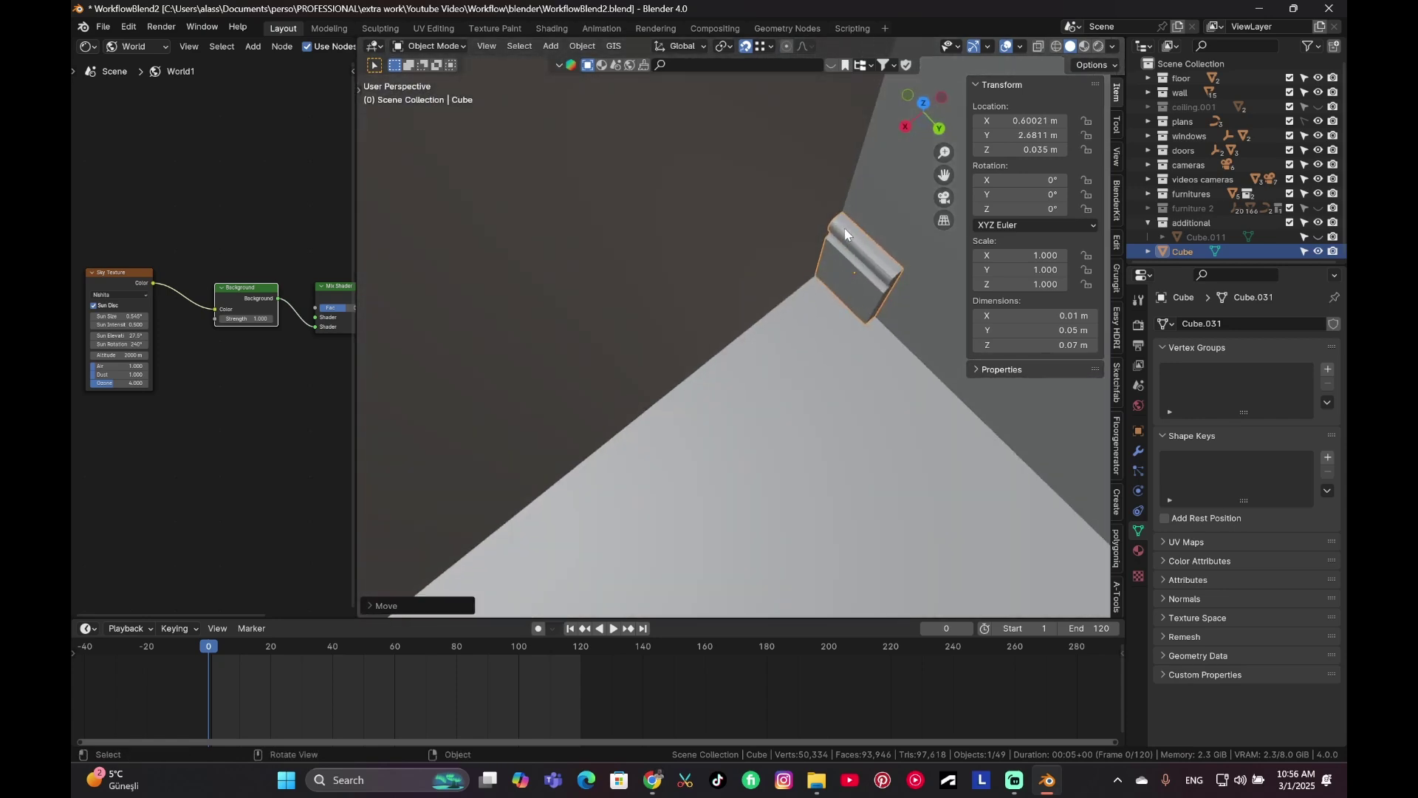
Step: In Edit Mode, select all vertices of the profile's end face touching the corner wall, using top view with X-ray on
scroll(662, 421, "down", 3)
scroll(757, 329, "down", 5)
scroll(746, 332, "up", 5)
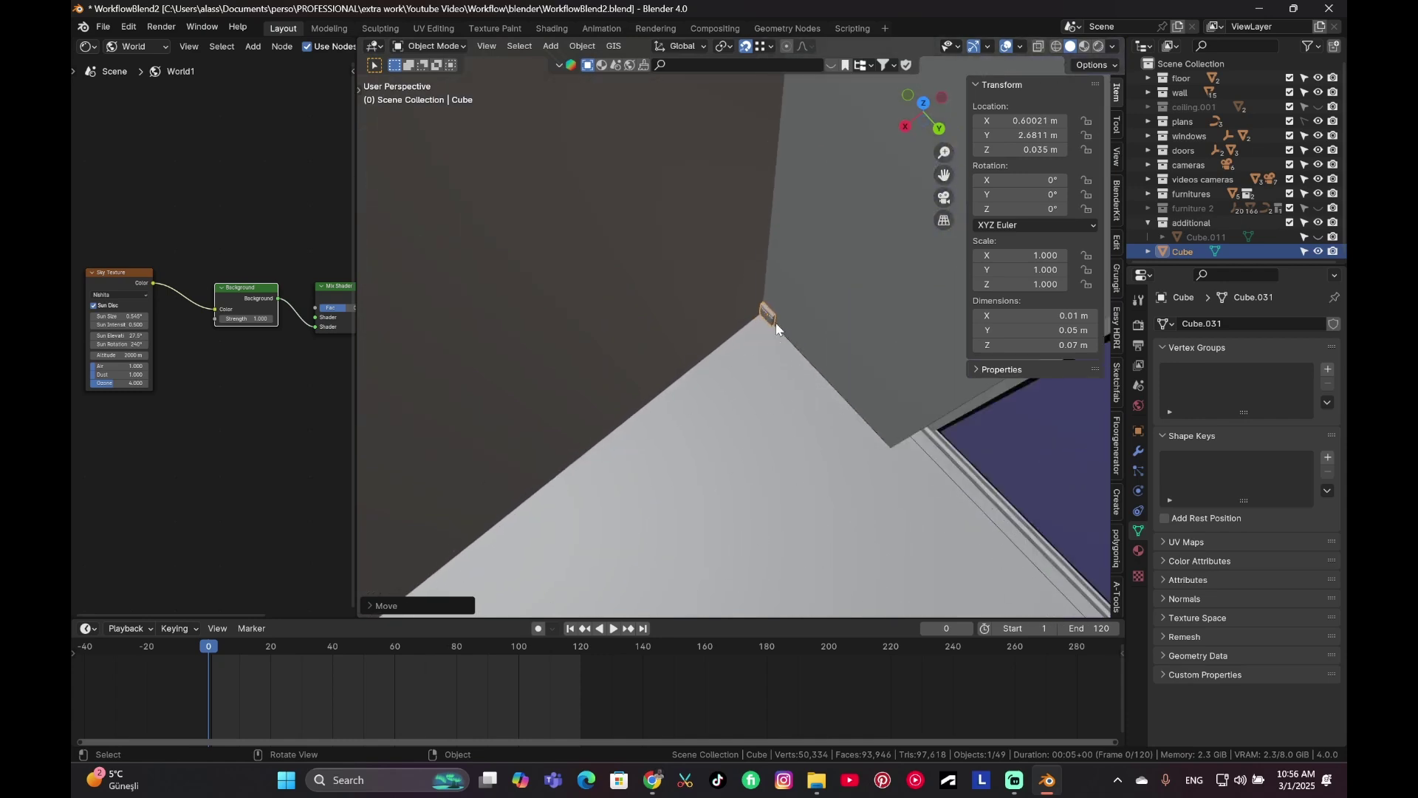
key("Tab")
left_click(805, 301)
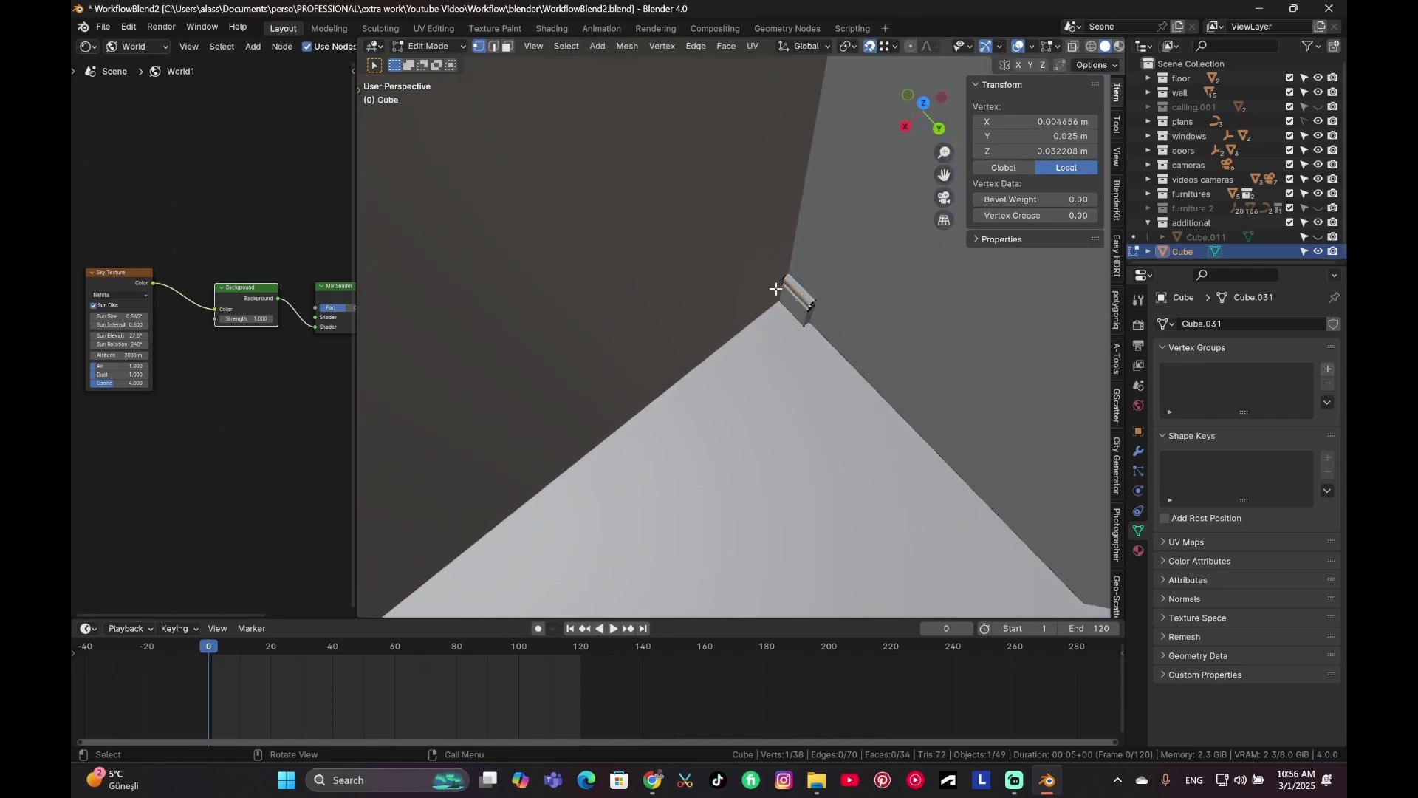
key("KP_7")
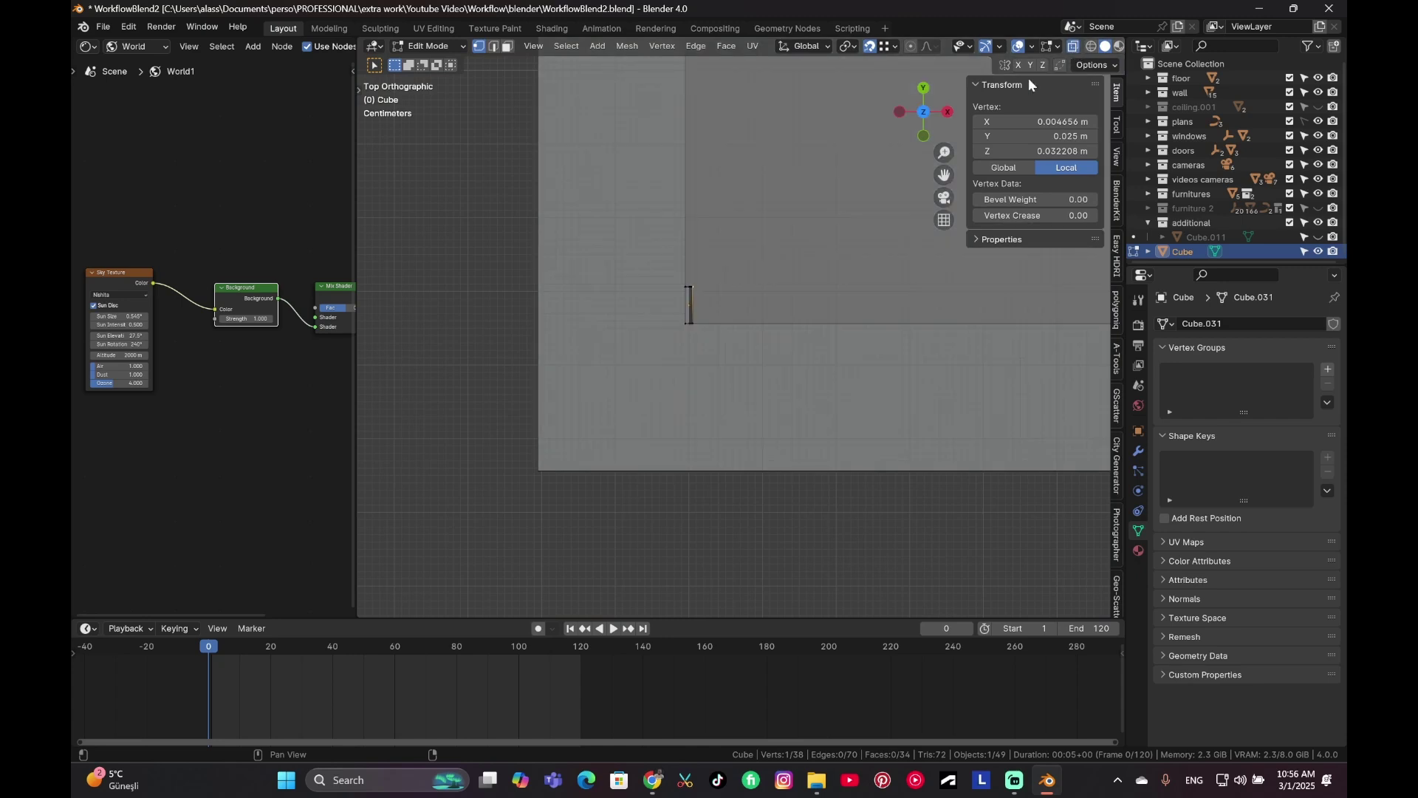
scroll(820, 195, "up", 5)
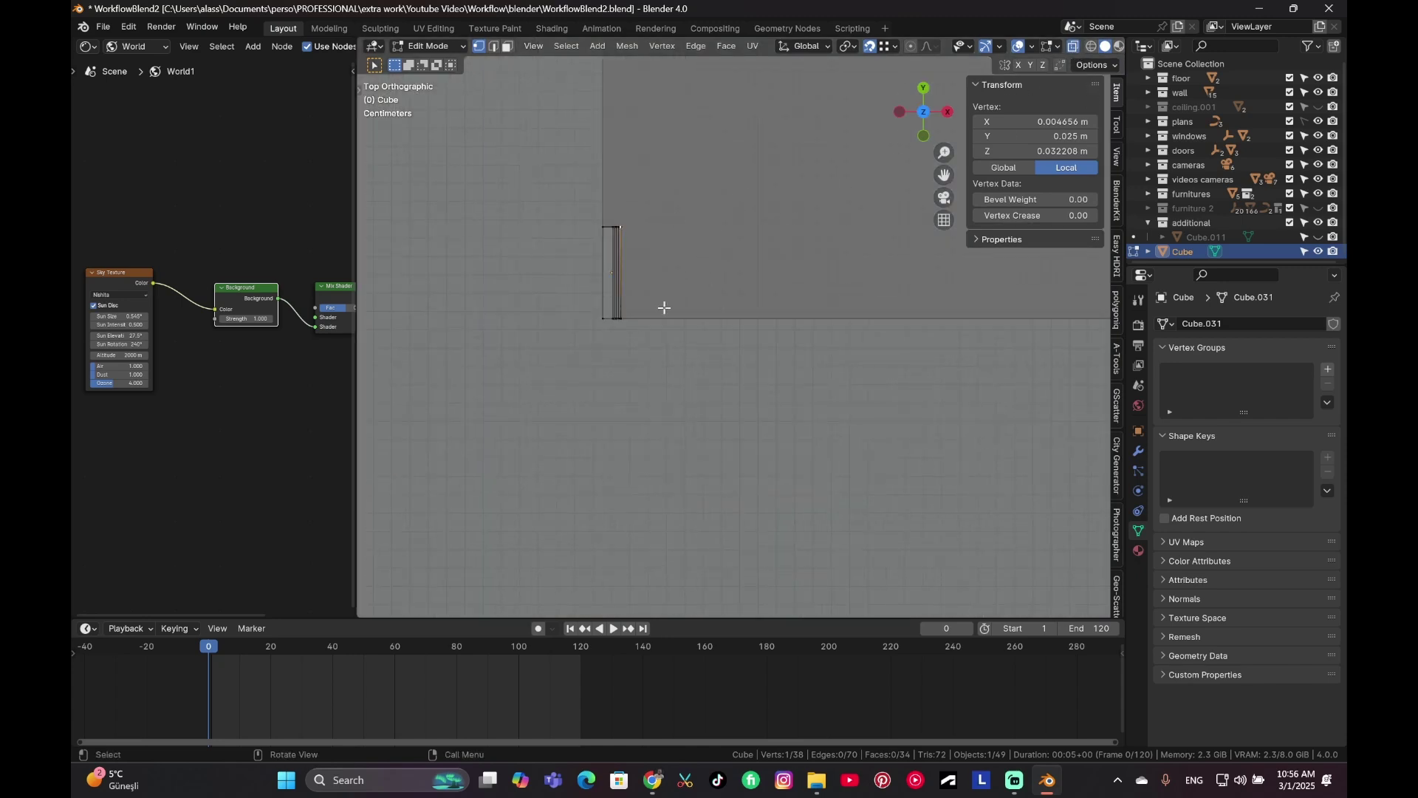
left_click_drag(664, 307, 532, 355)
left_click_drag(679, 288, 510, 345)
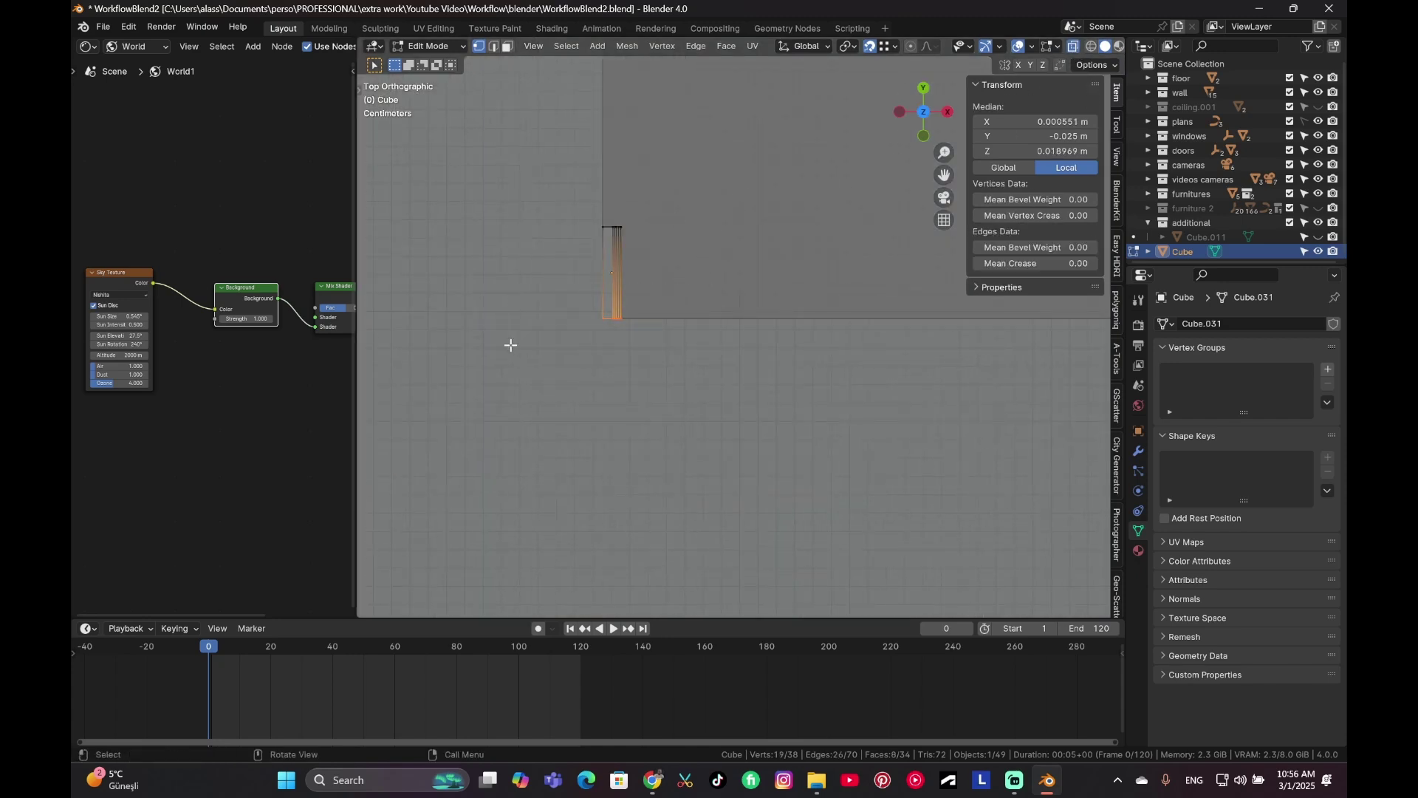
key("F3")
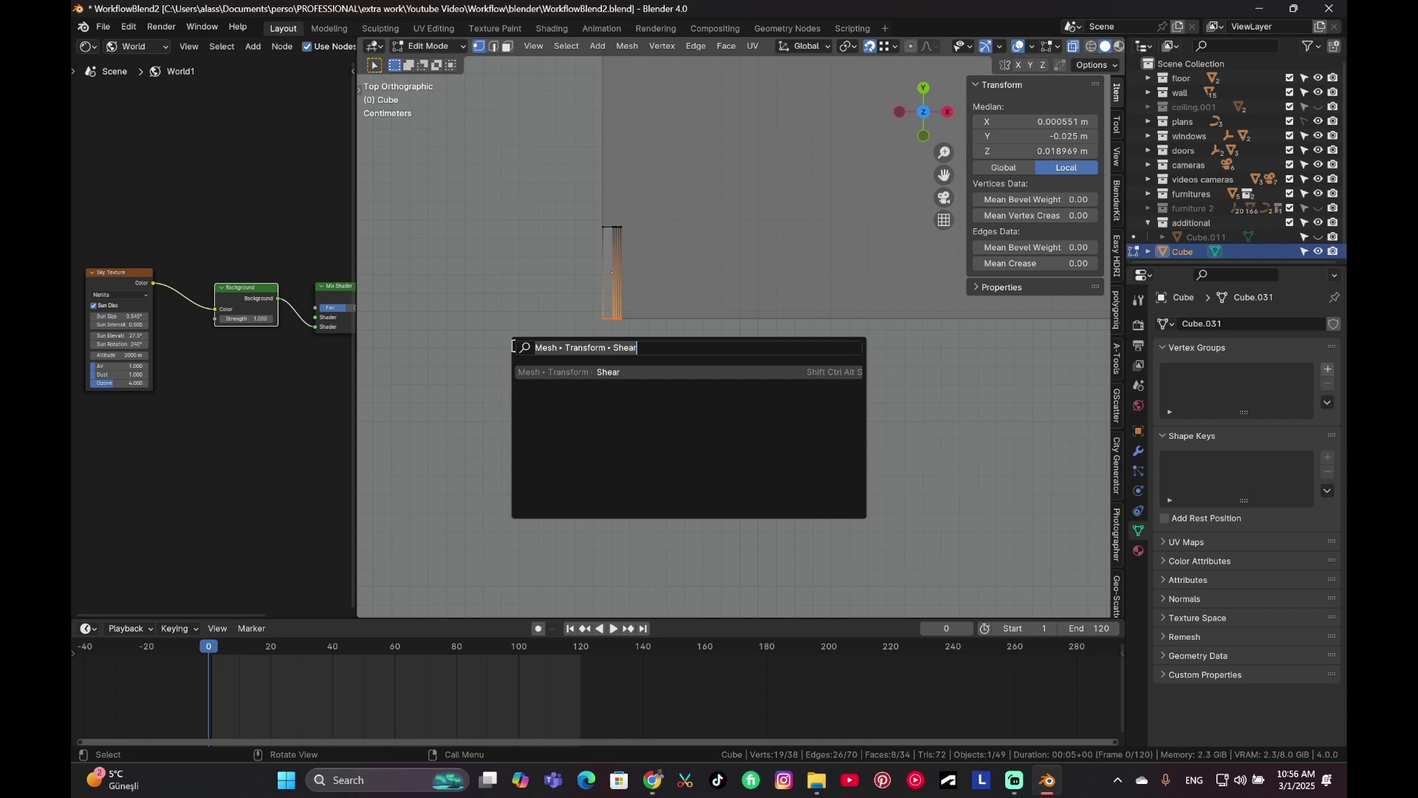
type("shear")
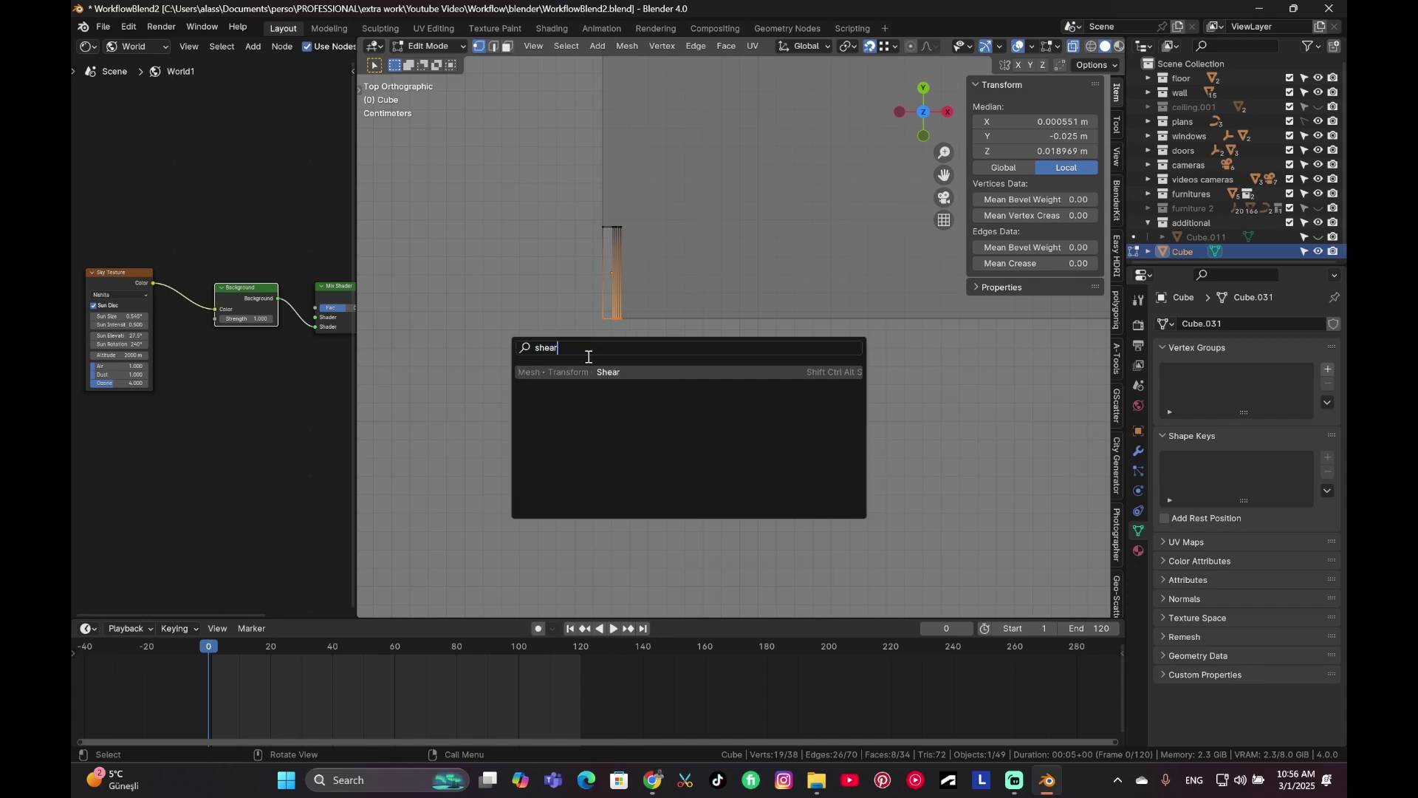
key("Return")
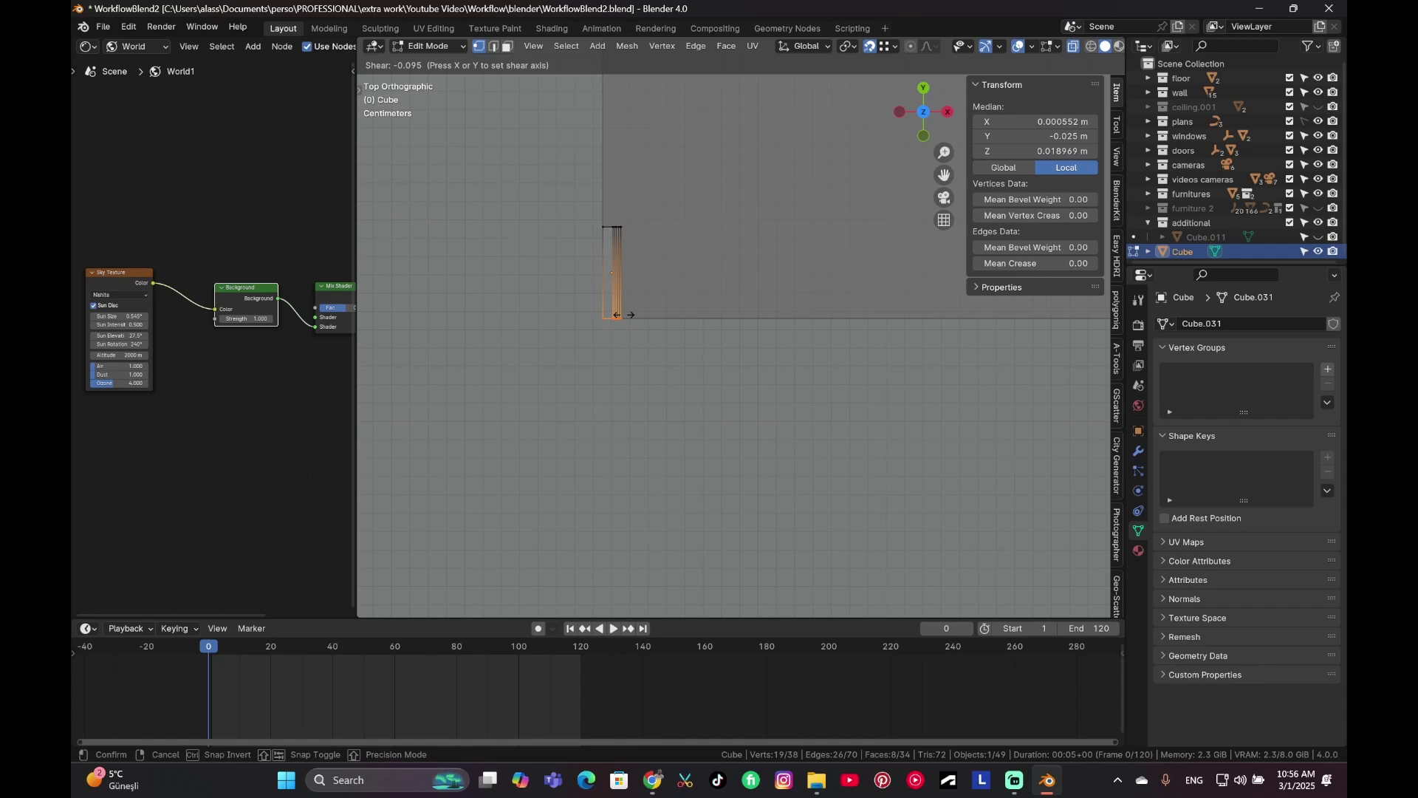
left_click(631, 297)
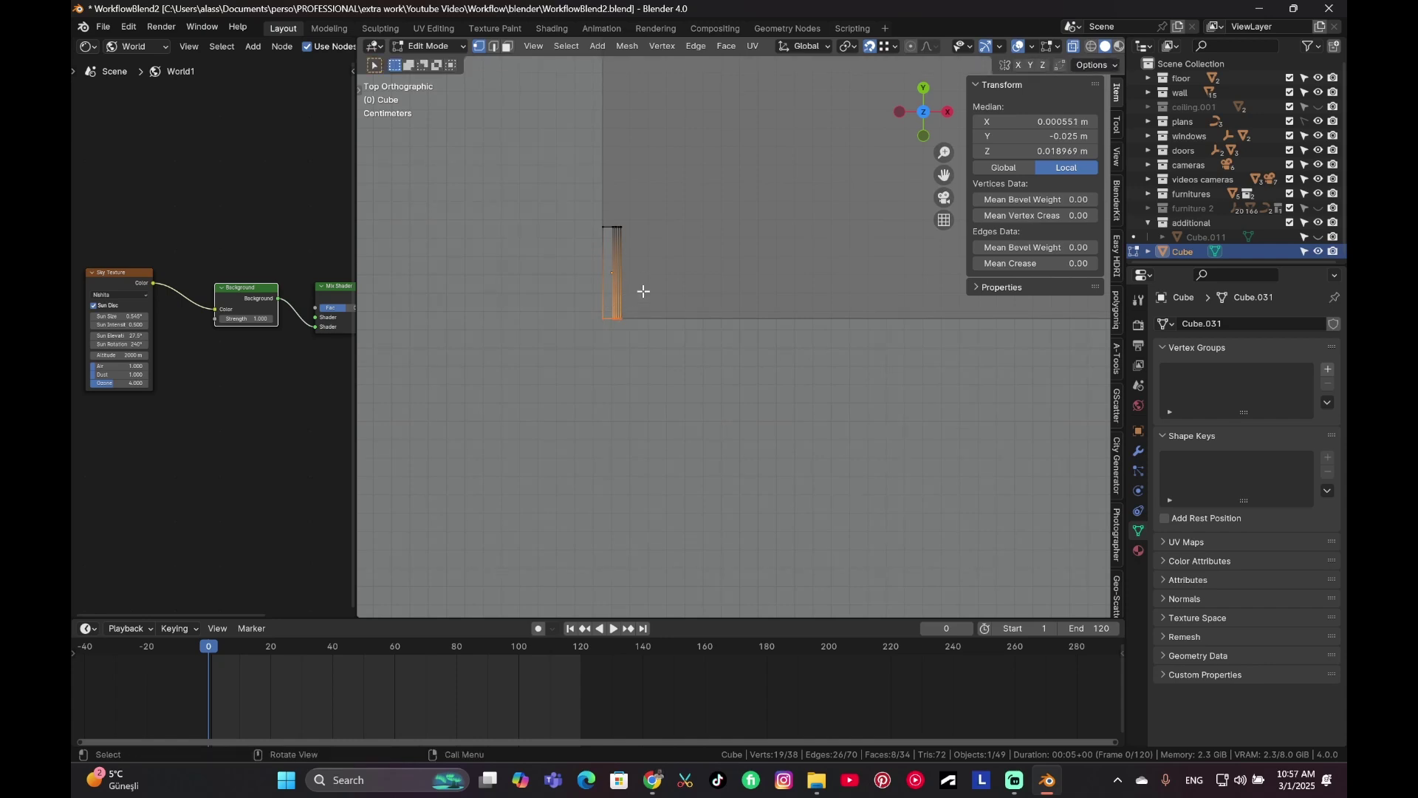
key("r")
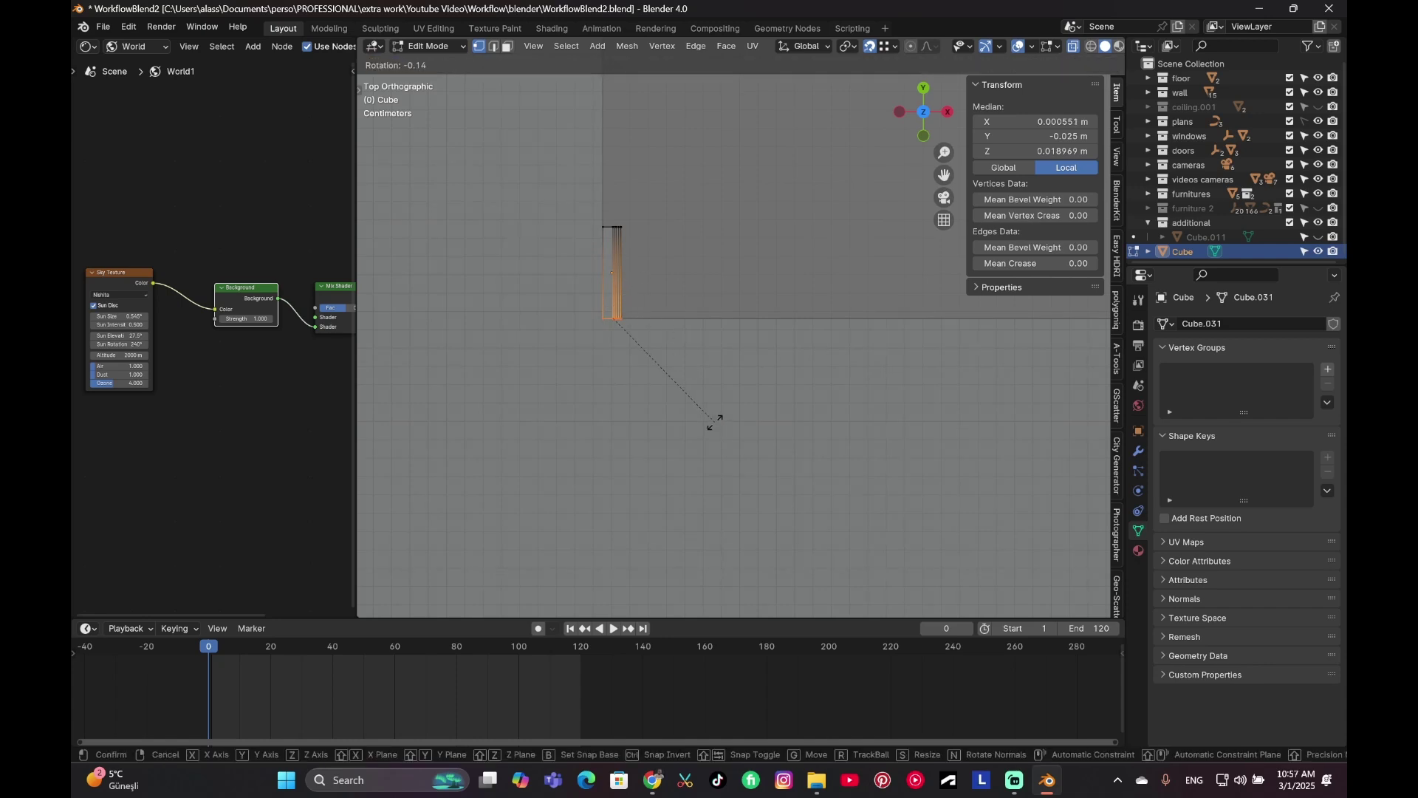
key("z")
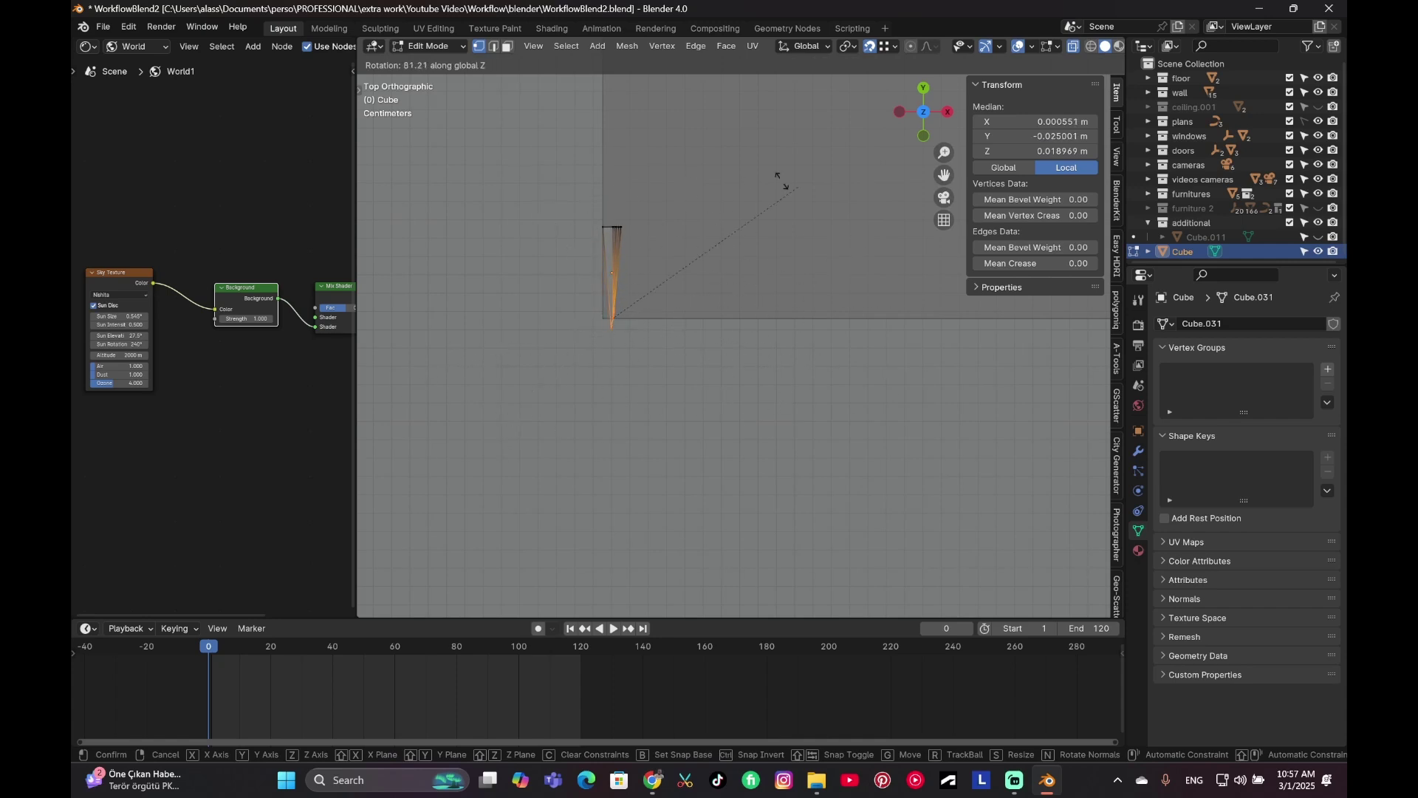
right_click(625, 424)
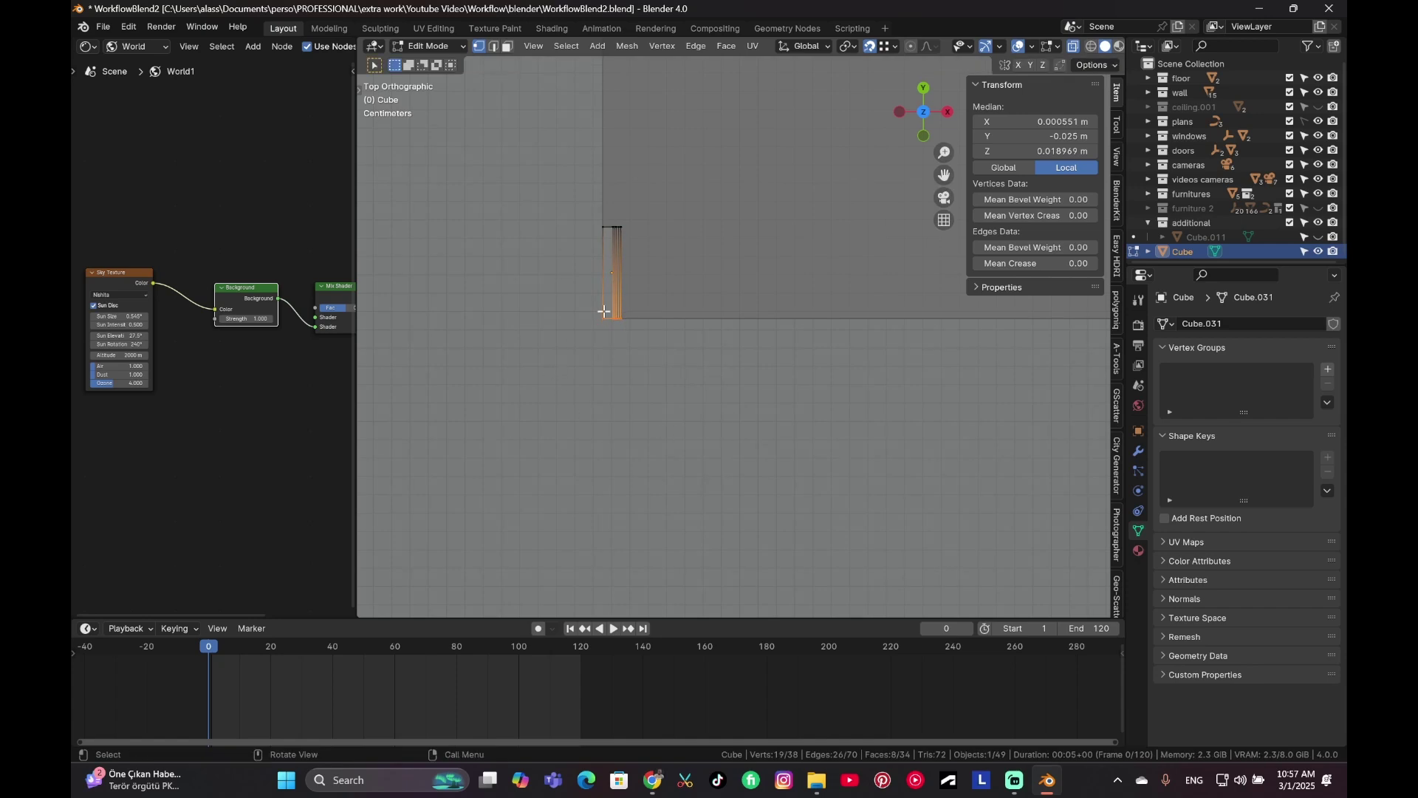
key("F3")
key("Escape")
Step: Shear the profile's selected end by 1 to form a mitred corner, and return to Object Mode
key("F3")
type("shear")
key("Return")
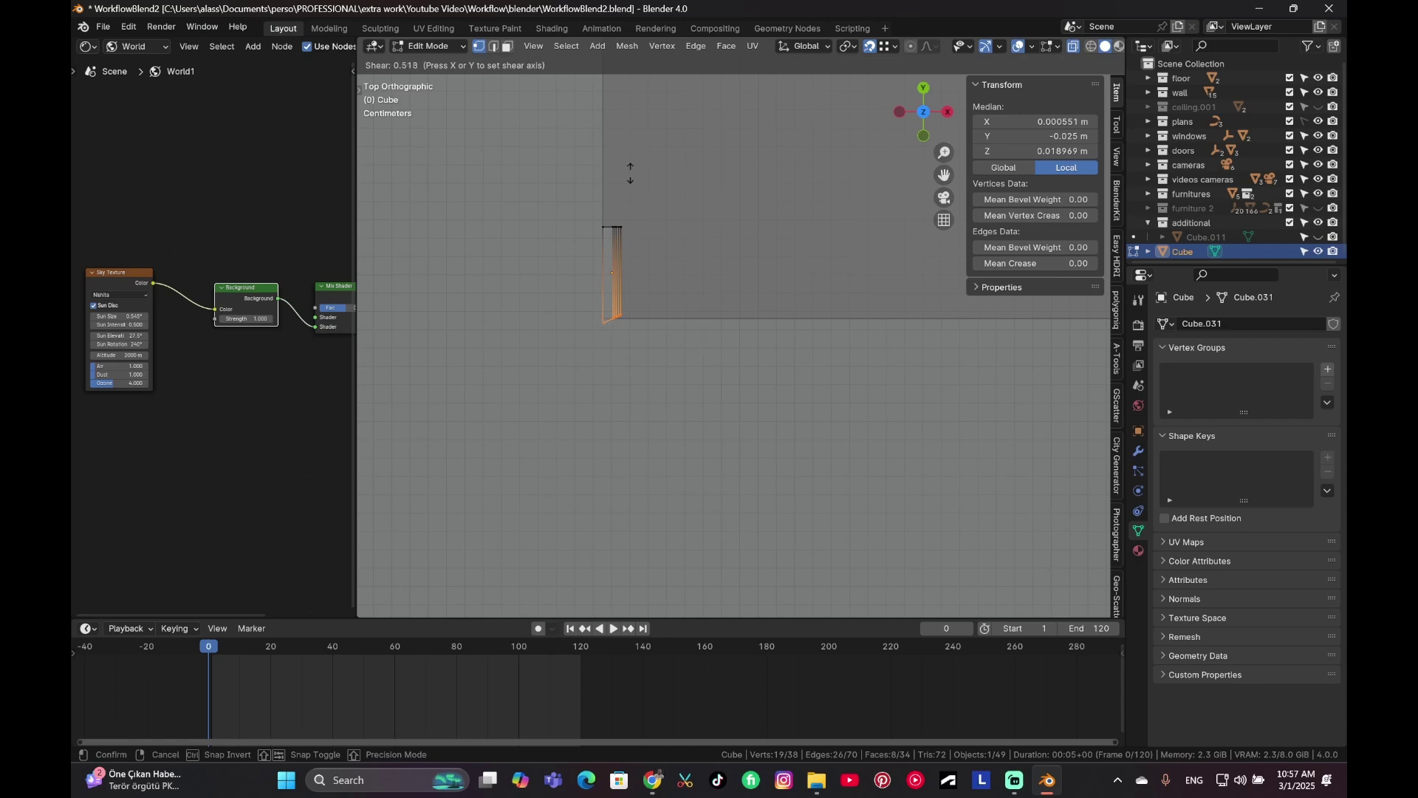
type("1")
key("Return")
key("Tab")
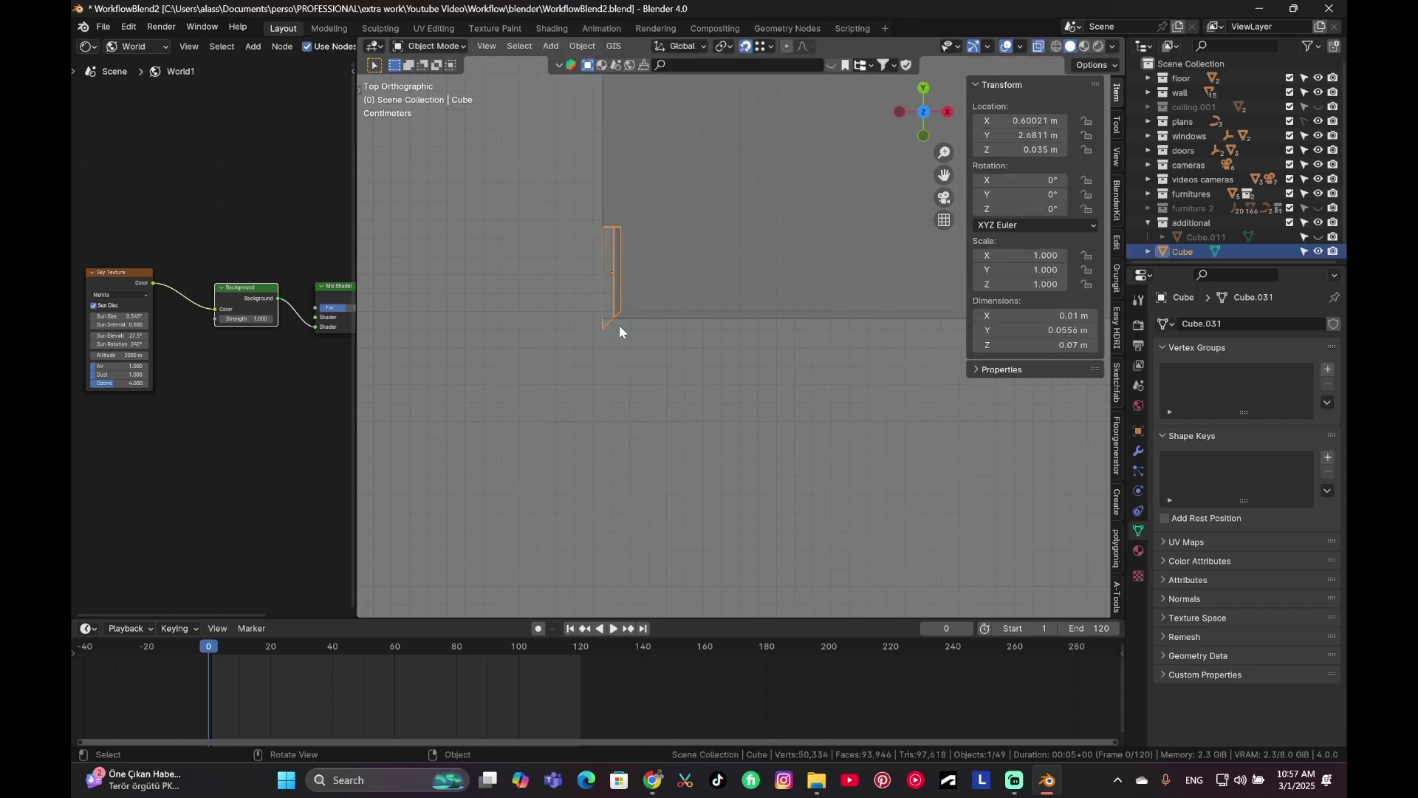
key("g")
key("z")
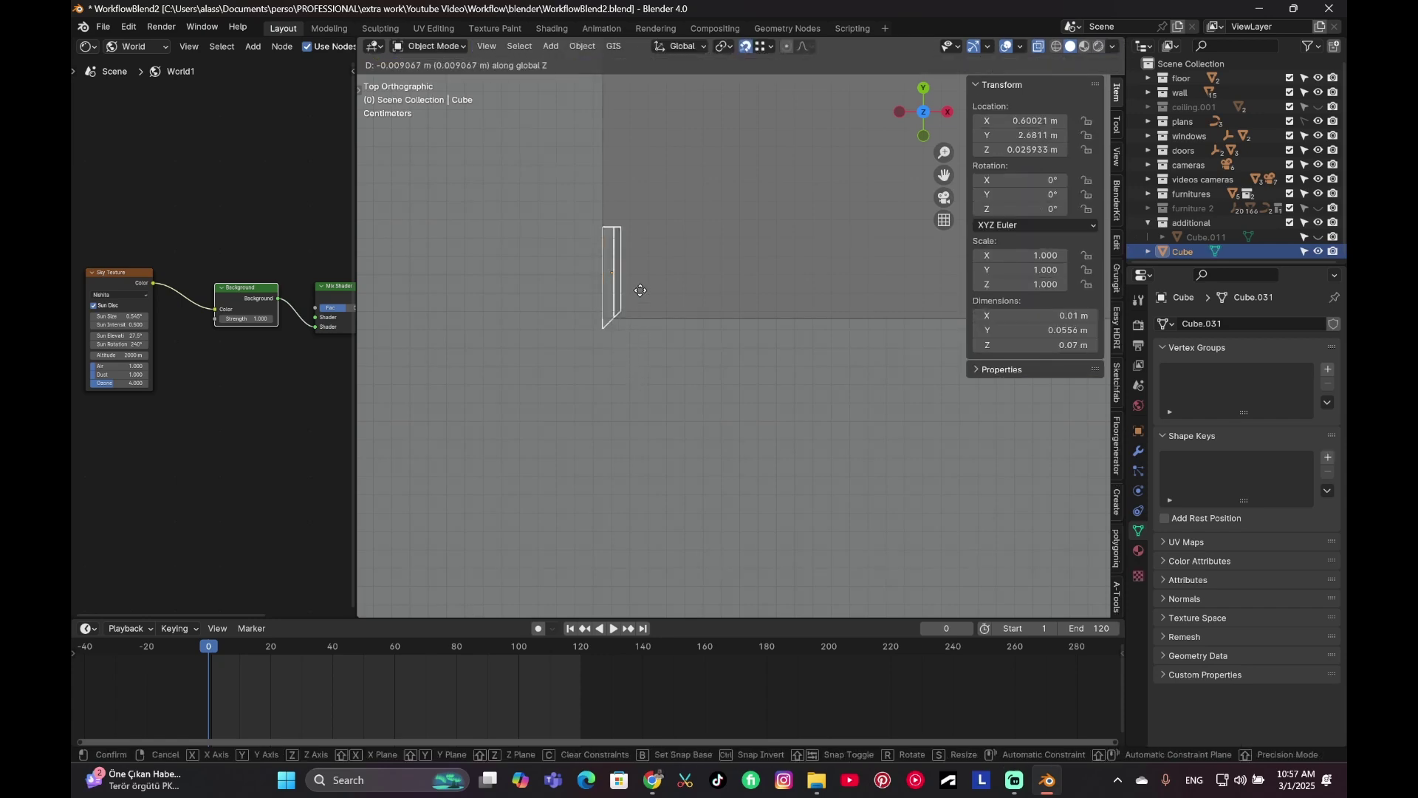
right_click(640, 290)
Step: Turn snapping off and shift the mitred profile along Y away from the corner, to about Y 2.70 m
left_click(742, 46)
key("h")
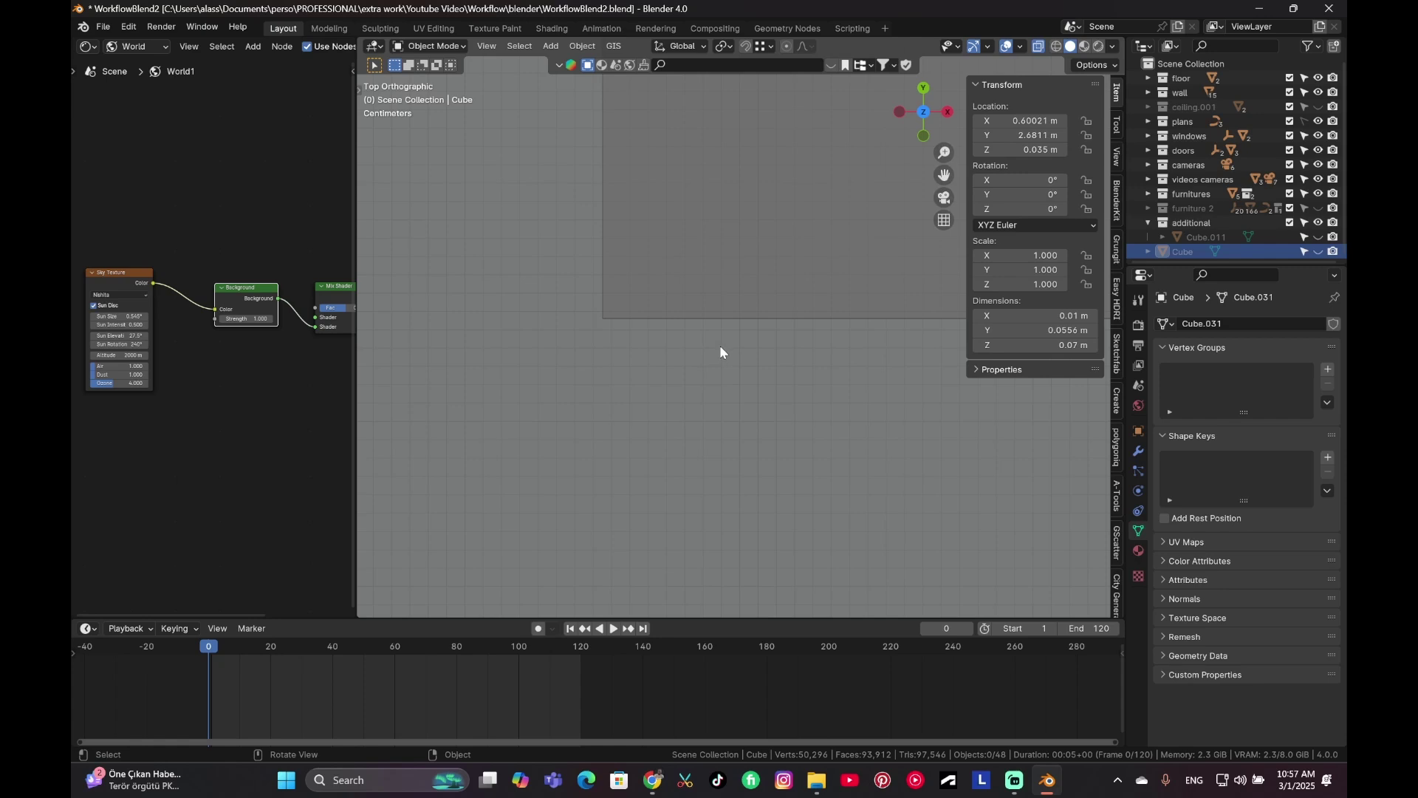
key("alt+h")
key("g")
key("y")
left_click(697, 316)
key("g")
key("y")
key("Escape")
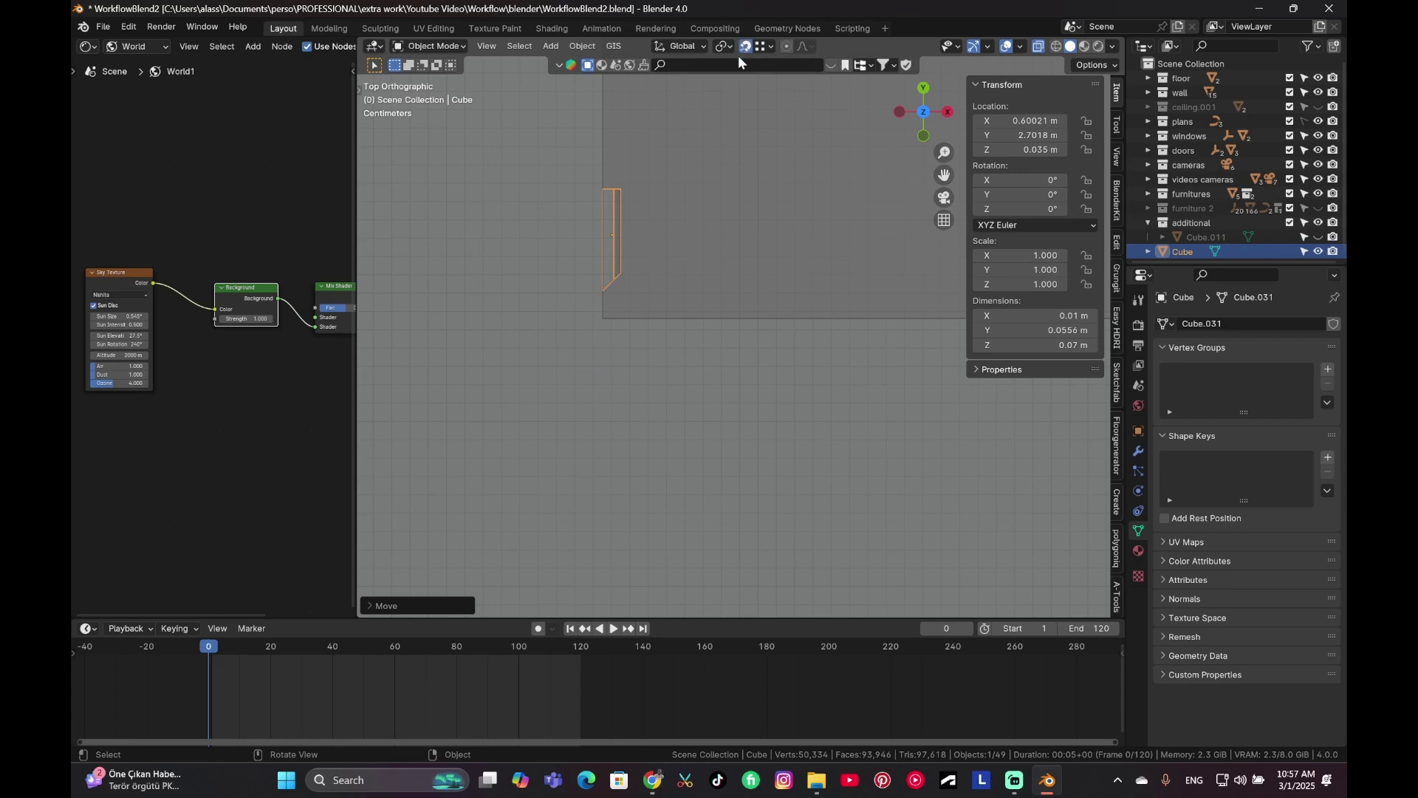
Step: With snapping on, move the profile along Y so its mitred tip meets the room corner, at about Y 2.687 m
key("h")
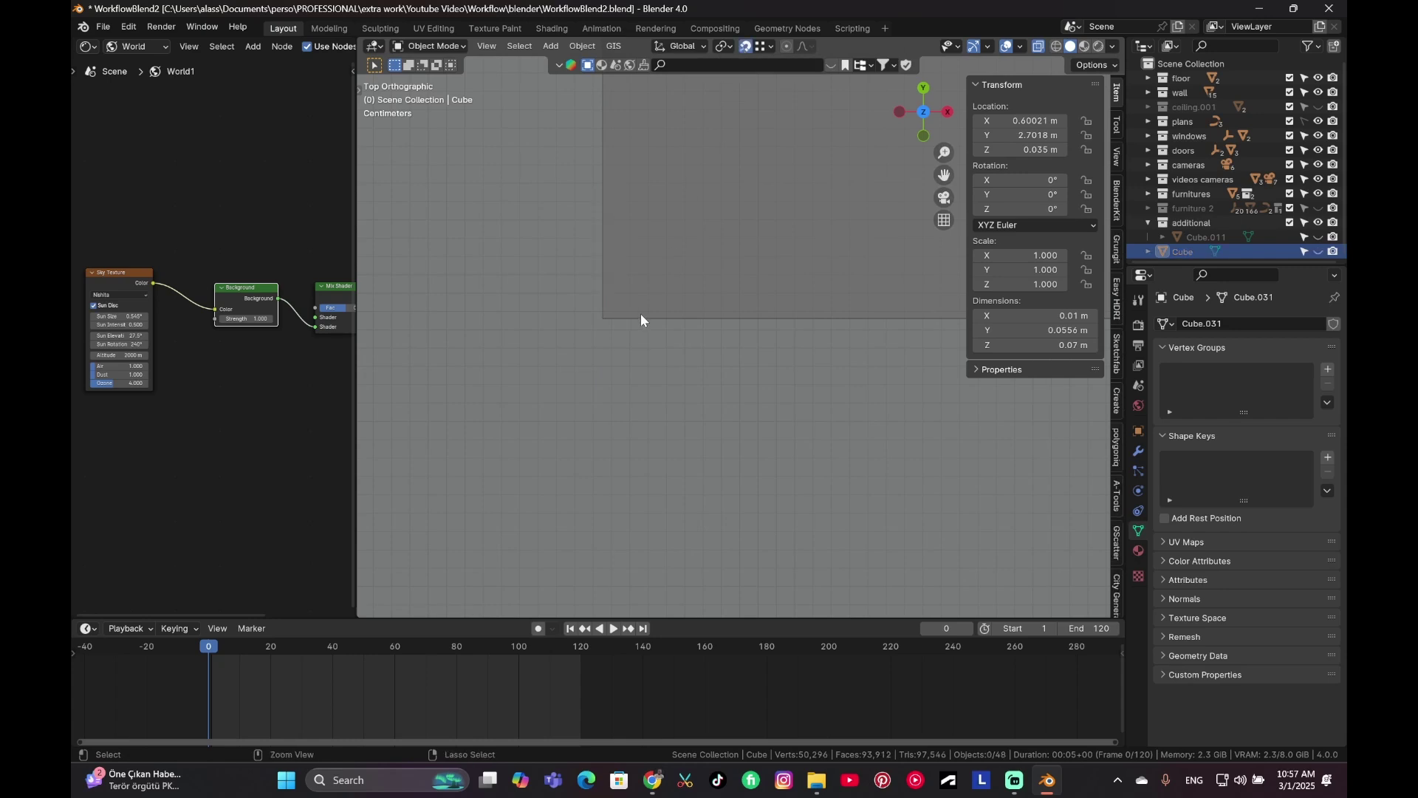
key("alt+h")
key("Tab")
key("g")
key("y")
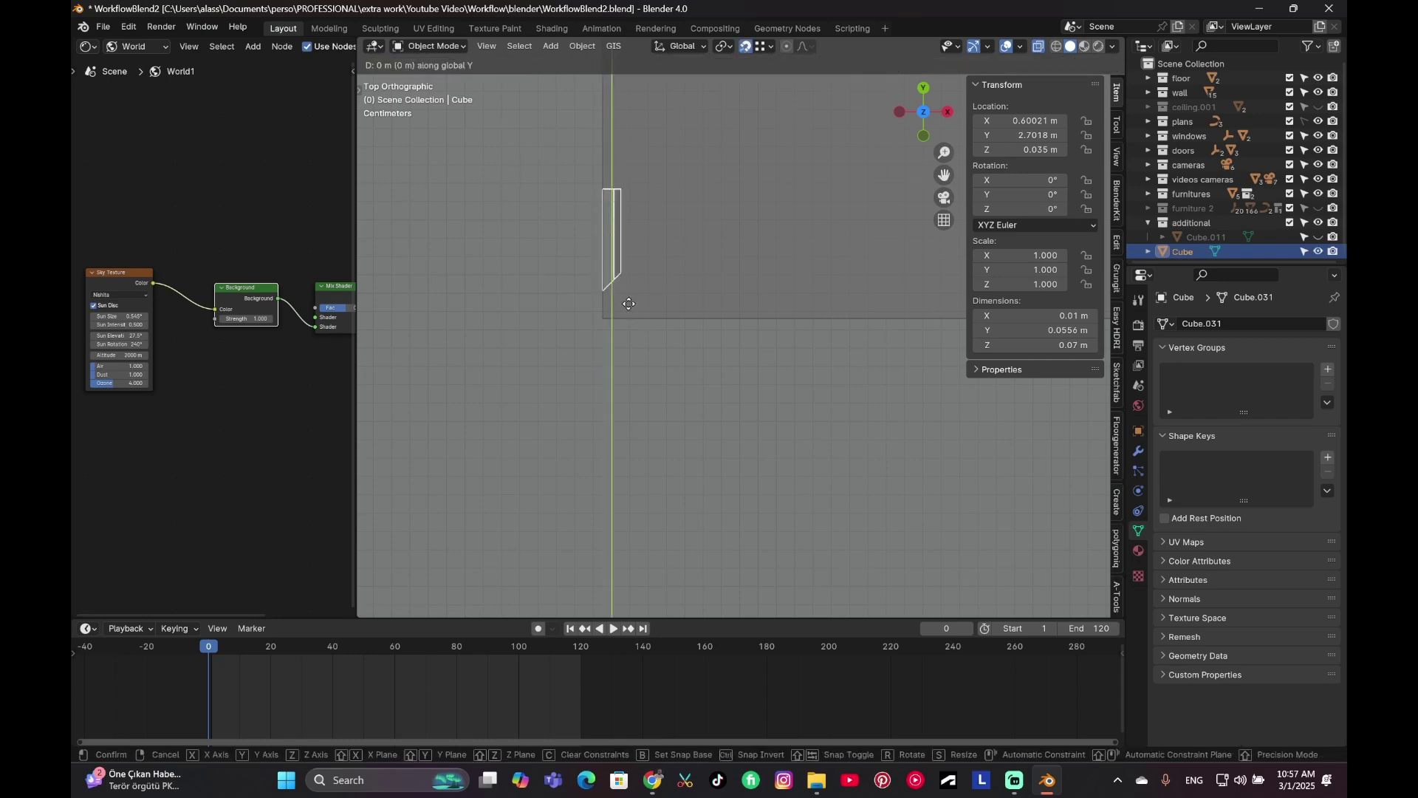
left_click(610, 317)
Step: Extrude the mitred end about 0.416 m along X following the adjoining wall, turn X-ray off and return to Object Mode
scroll(695, 342, "down", 2)
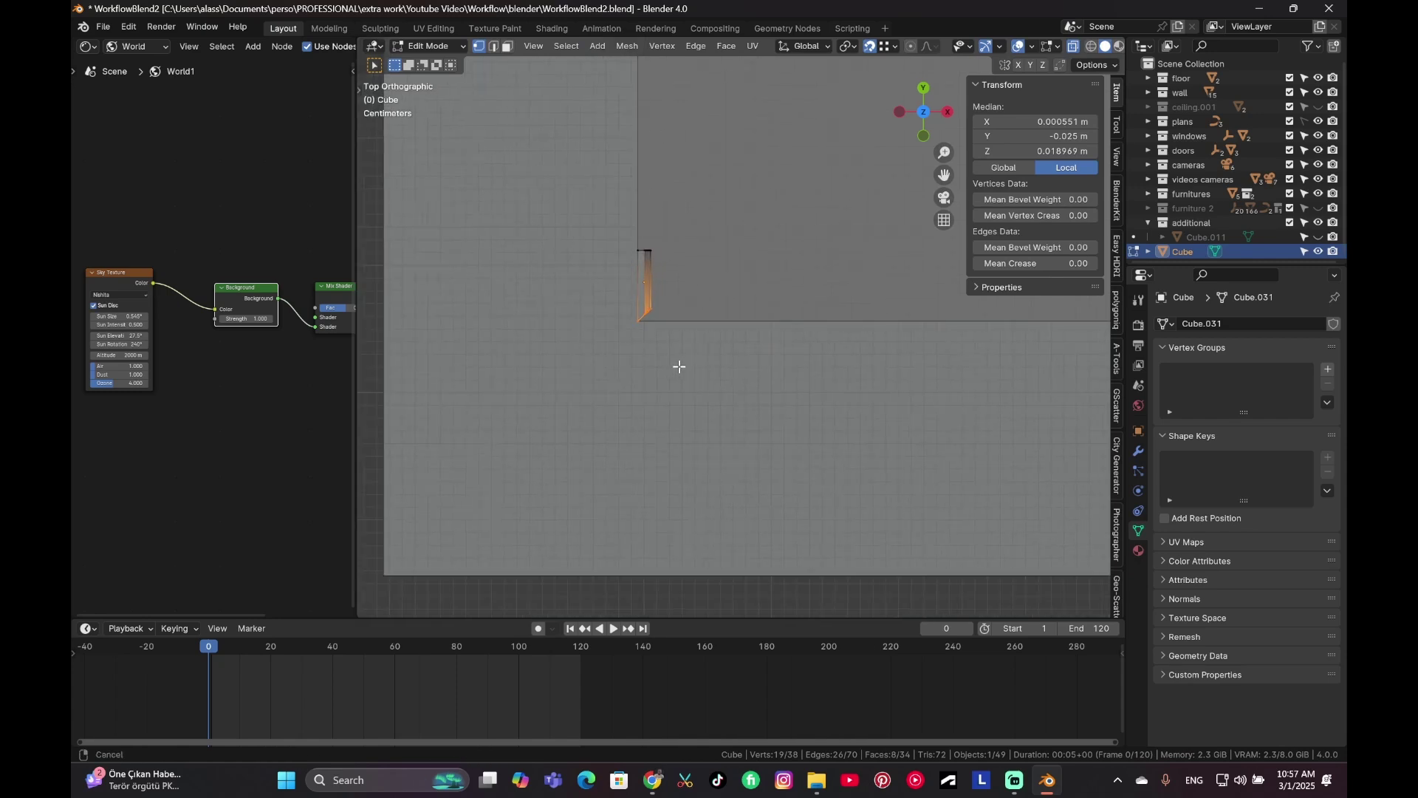
key("g")
key("x")
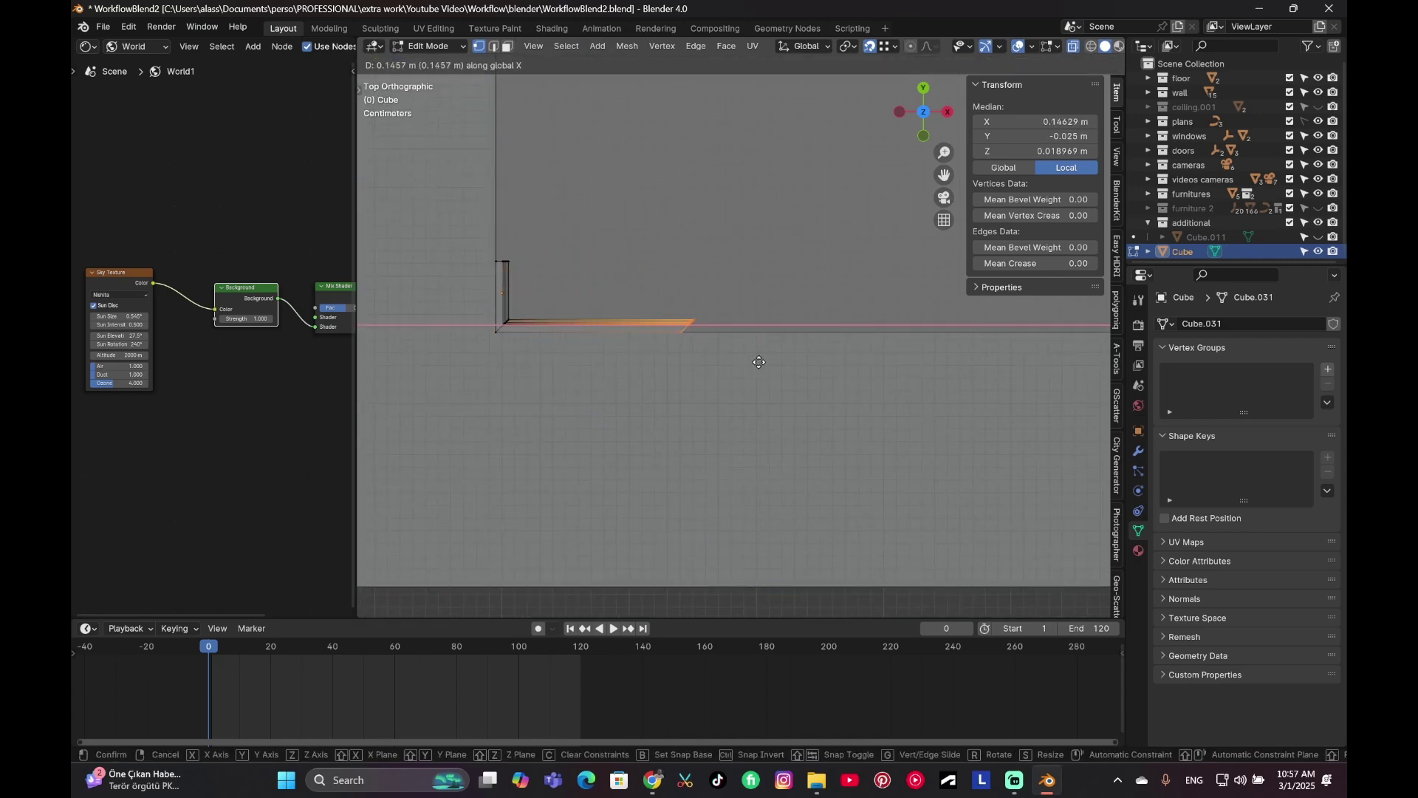
left_click(1094, 367)
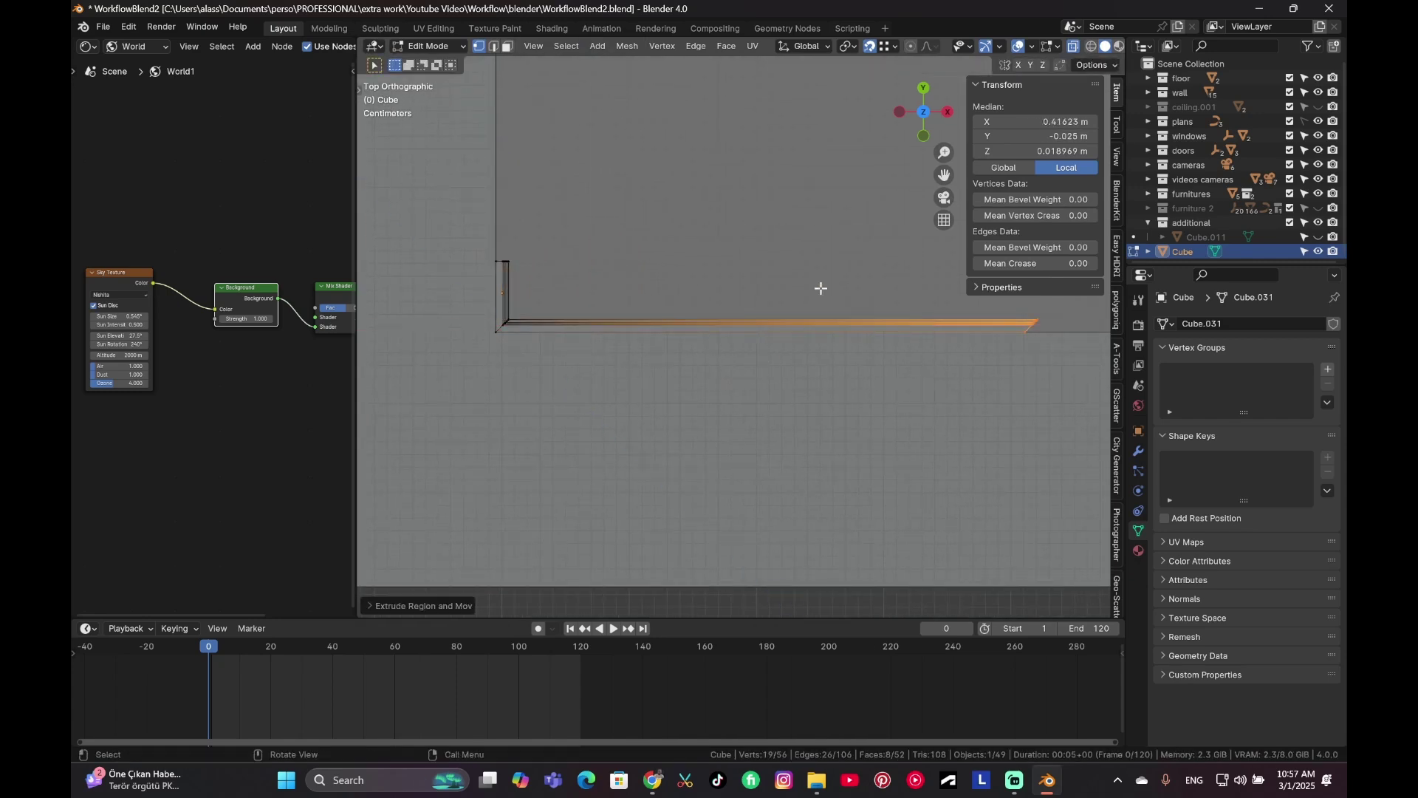
left_click(1073, 48)
key("Tab")
Step: Delete the baseboard piece placed in the living room corner
middle_click_drag(667, 232, 444, 182)
middle_click_drag(605, 288, 595, 192, "shift")
scroll(609, 379, "up", 4)
middle_click_drag(609, 379, 561, 365, "shift")
scroll(547, 391, "down", 10)
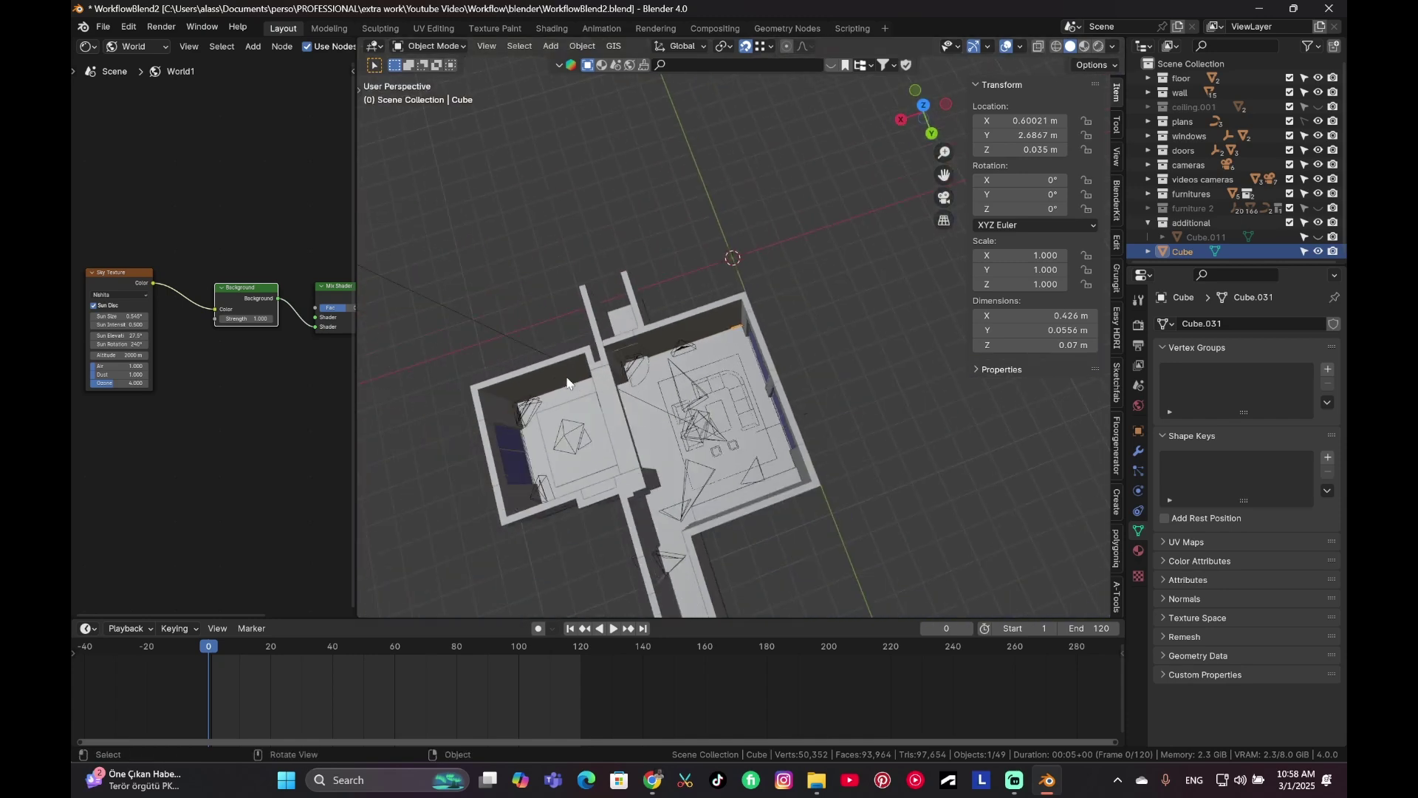
scroll(778, 324, "up", 10)
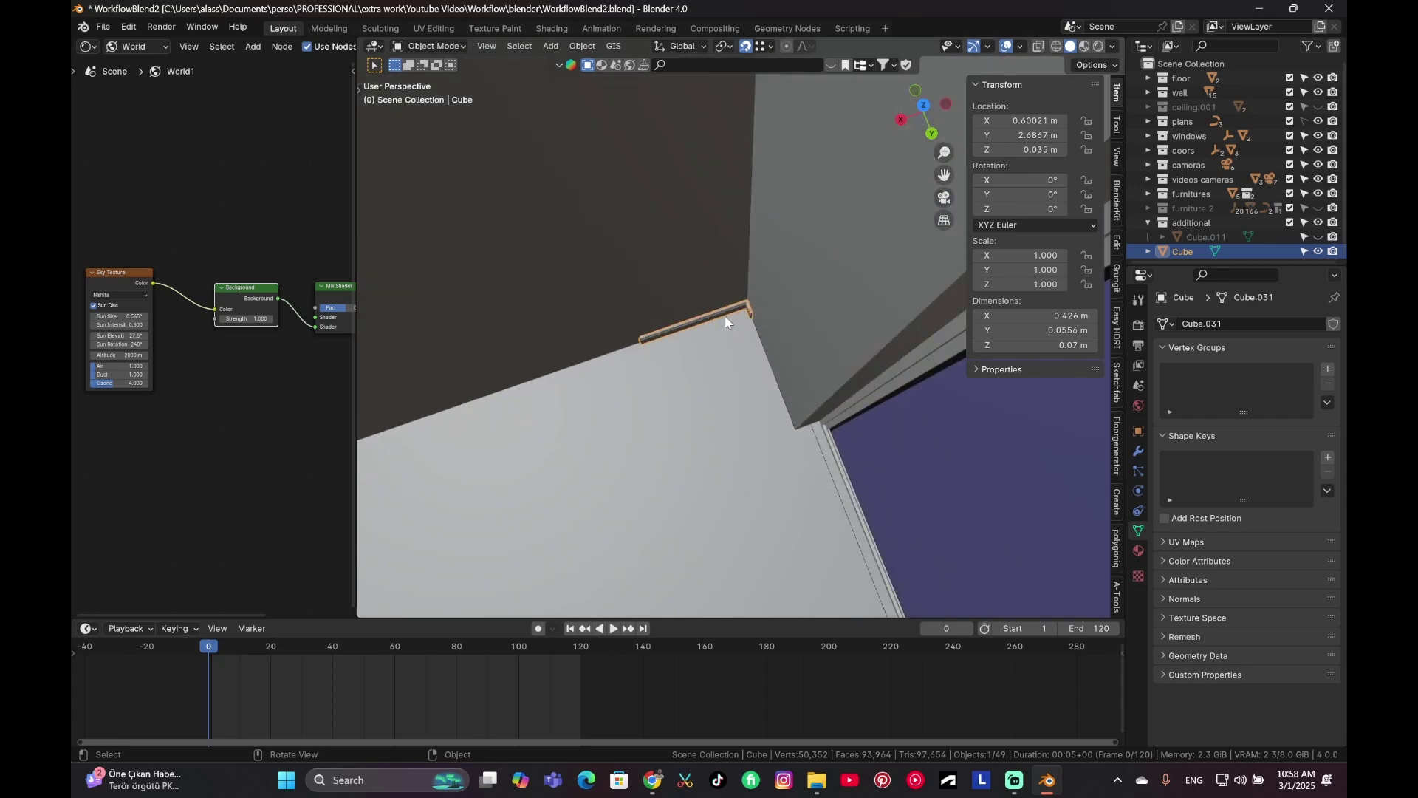
key("Delete")
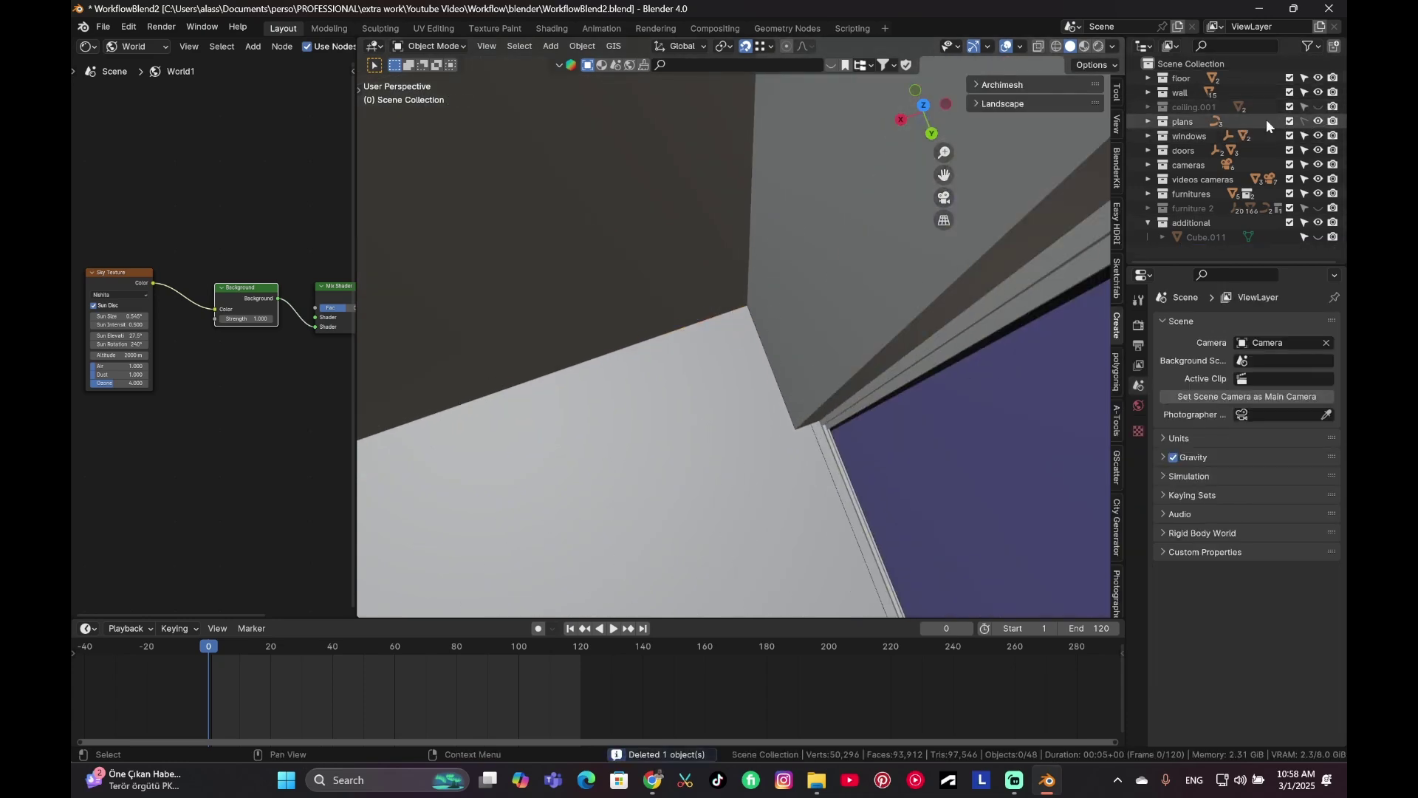
Step: Check the plans collection and make the first object inside the wall collection visible
left_click(1149, 121)
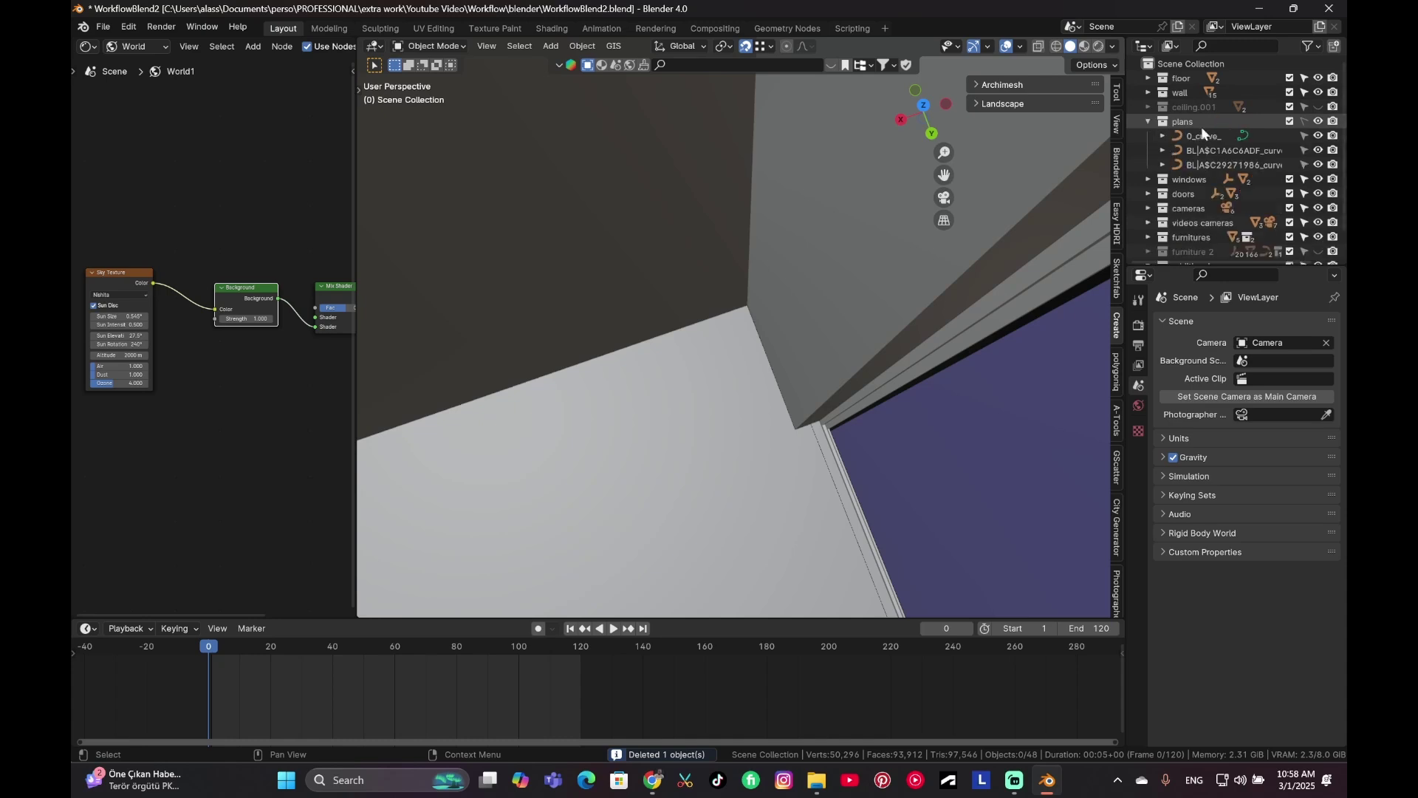
left_click(1147, 92)
left_click(1319, 107)
middle_click_drag(827, 362, 415, 436)
middle_click_drag(276, 254, 777, 360)
left_click(1149, 92)
Step: Add a new mesh cube to the scene
scroll(777, 361, "down", 4)
key("shift+a")
mouse_move(776, 359)
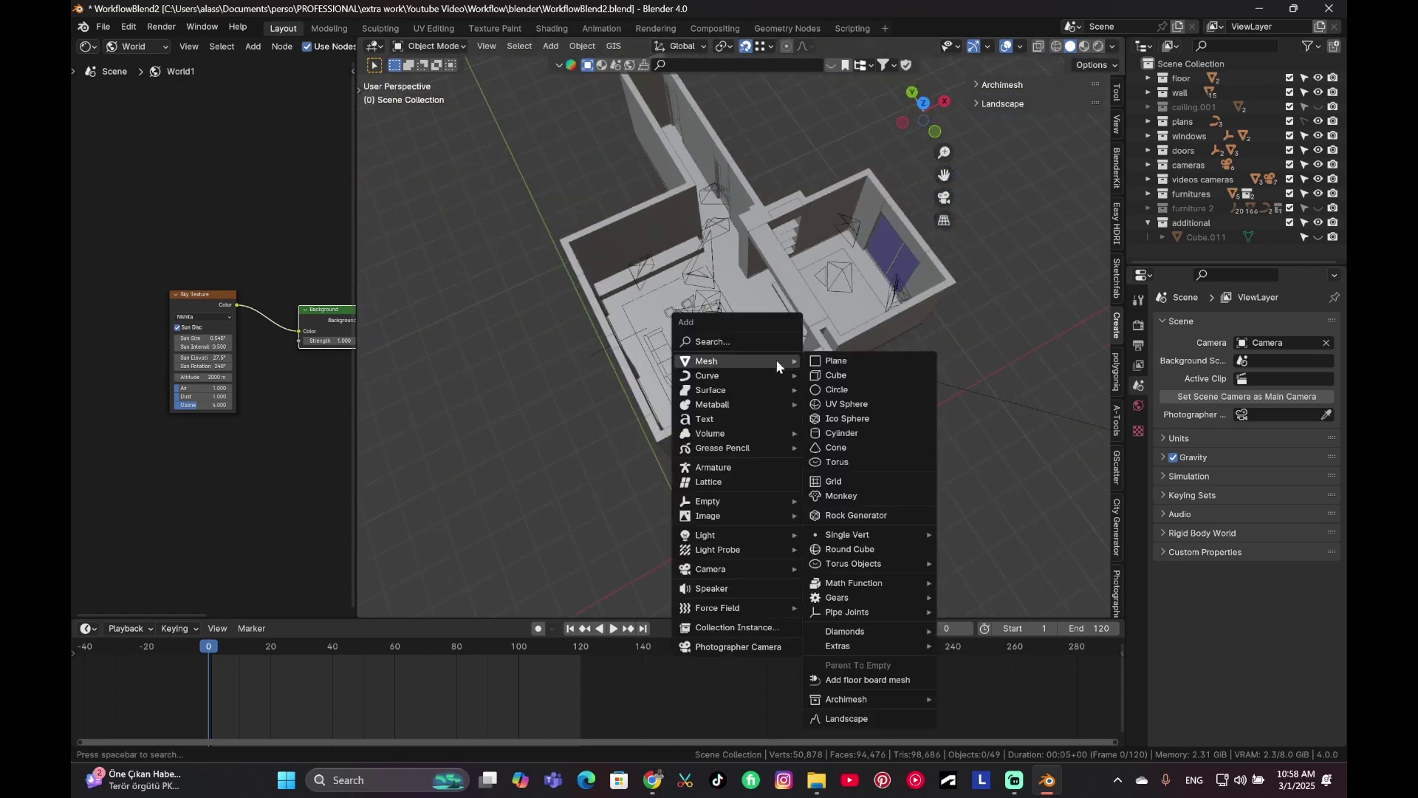
left_click(838, 374)
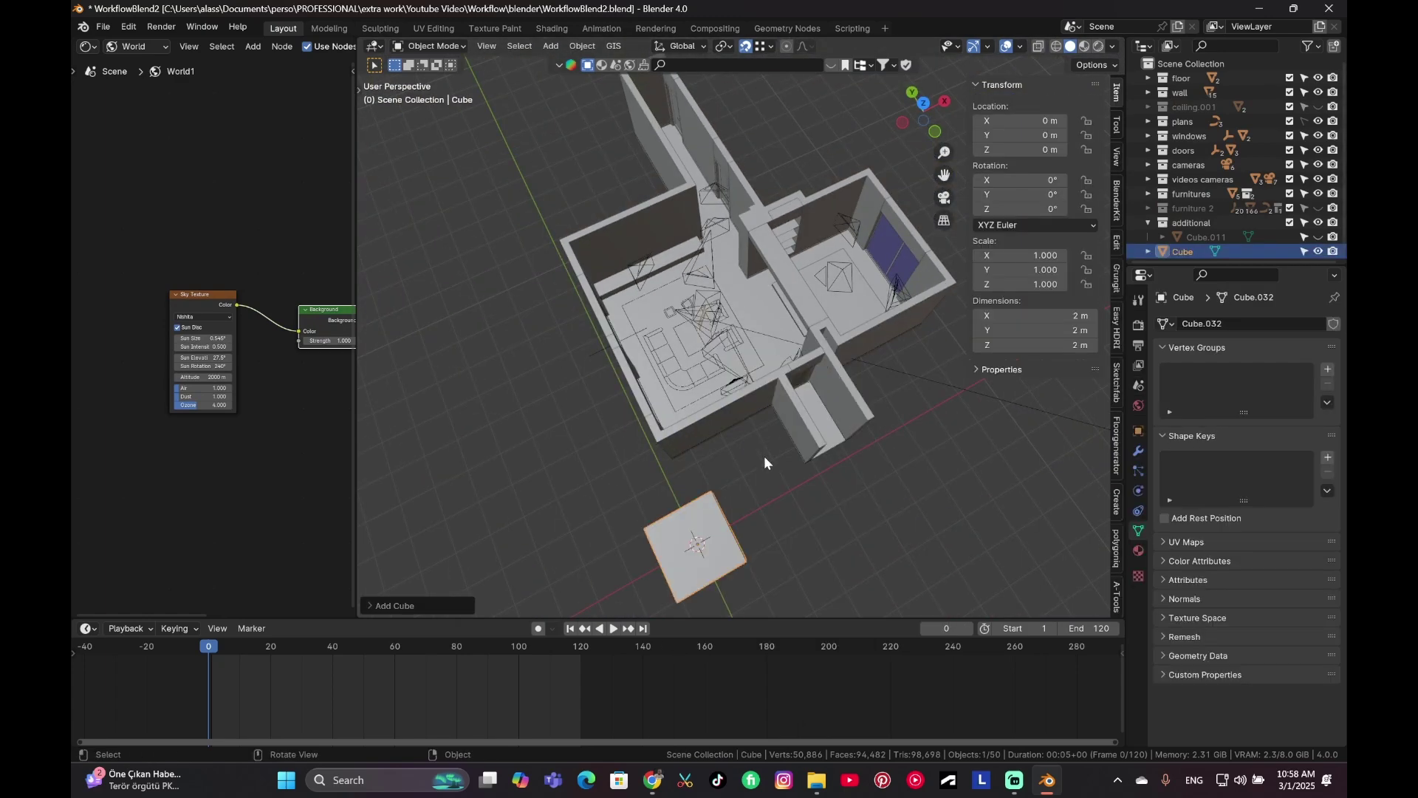
Step: In top view, move the new cube over the middle of the apartment plan, to about X 4.52 m, Y 5.04 m
key("KP_7")
key("g")
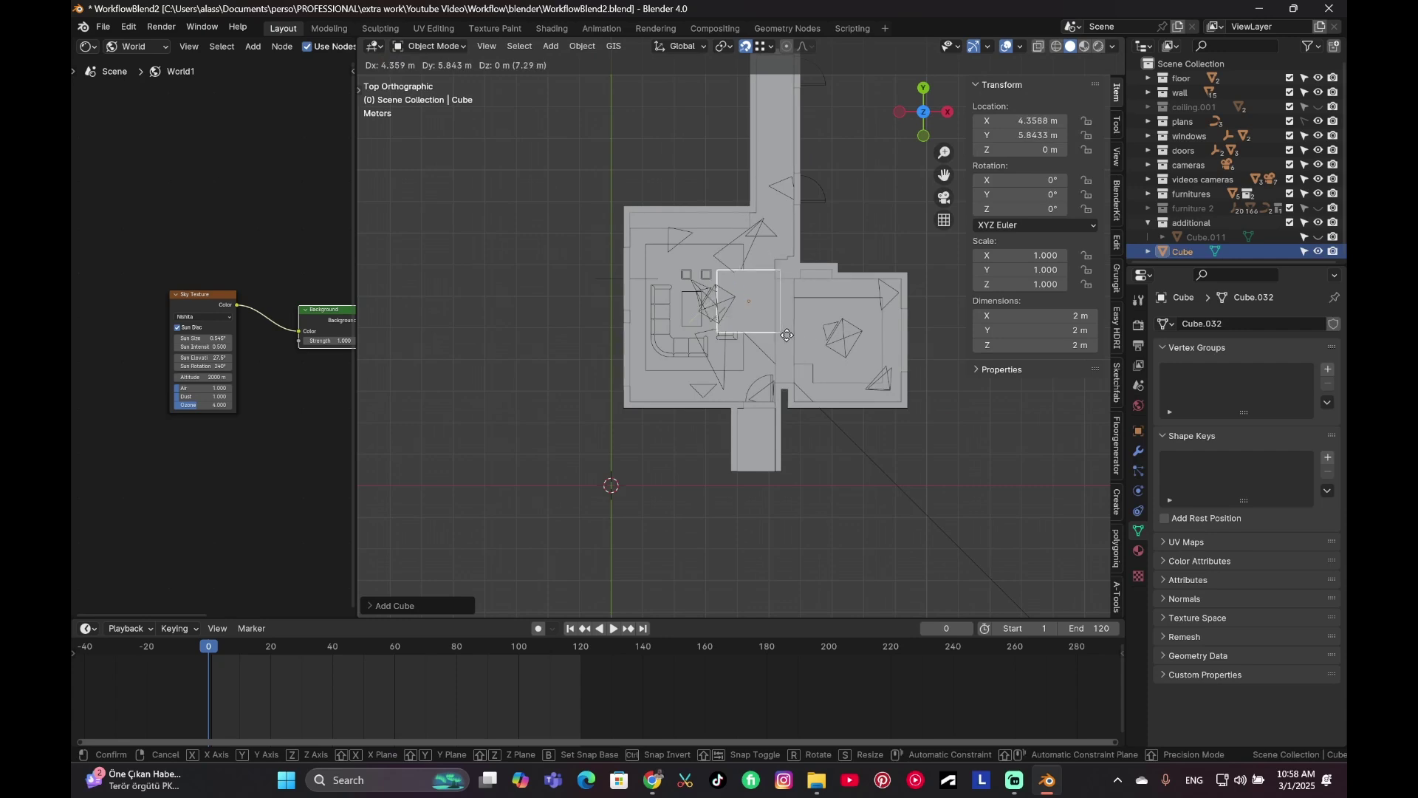
key("Escape")
key("g")
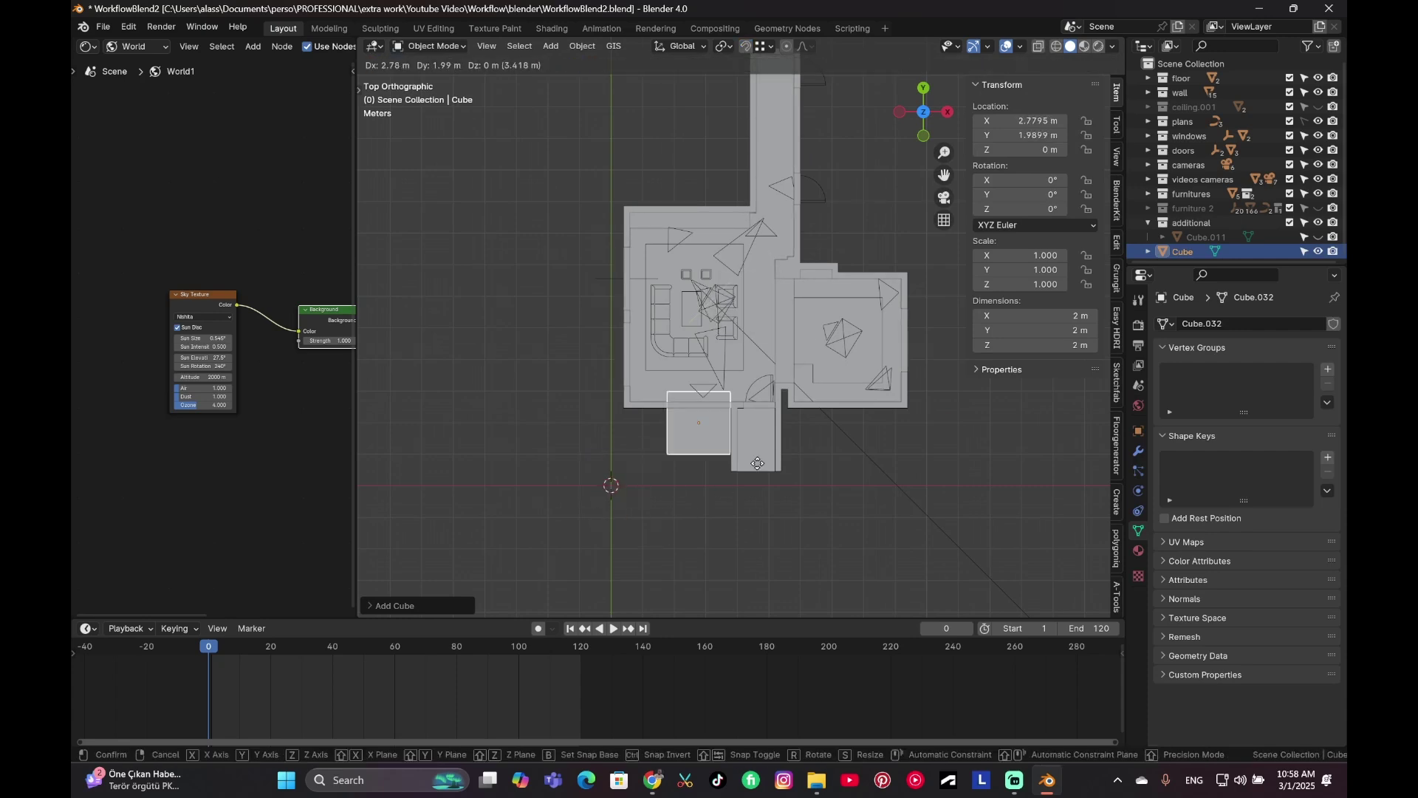
left_click(799, 373)
Step: Scale the cube to about 4.83 along X and 3.75 along Y to cover the living room and adjoining room
key("s")
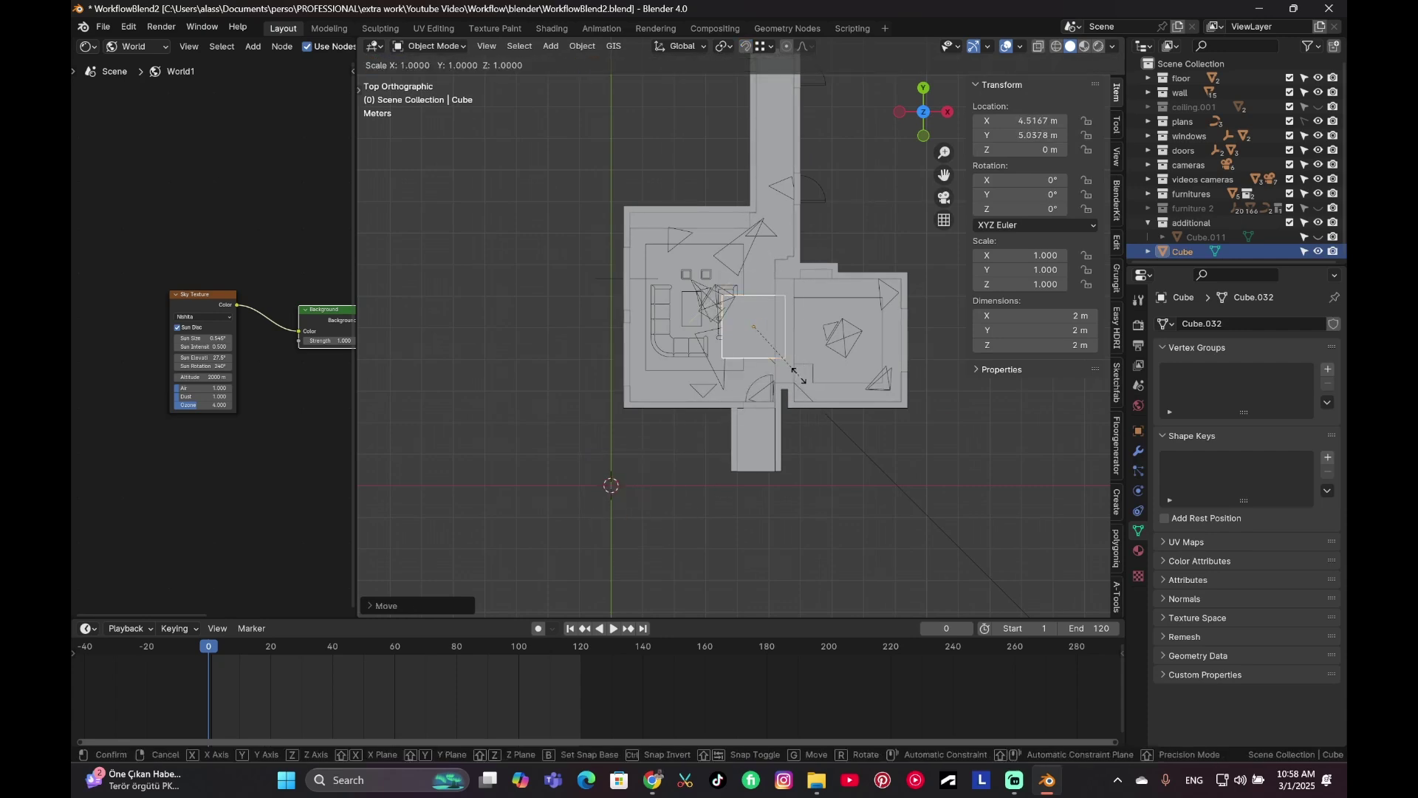
key("x")
left_click(1061, 427)
key("s")
key("y")
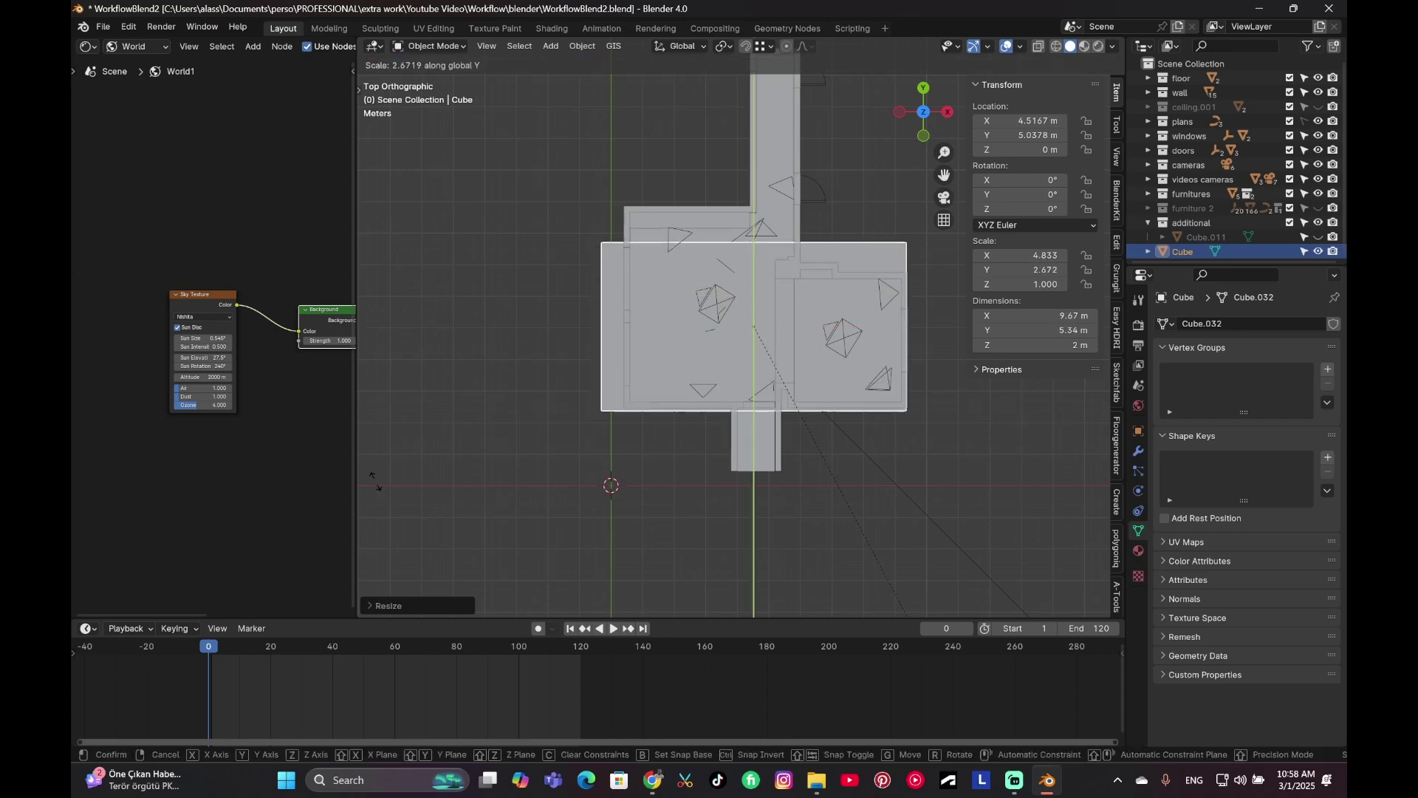
left_click(551, 176)
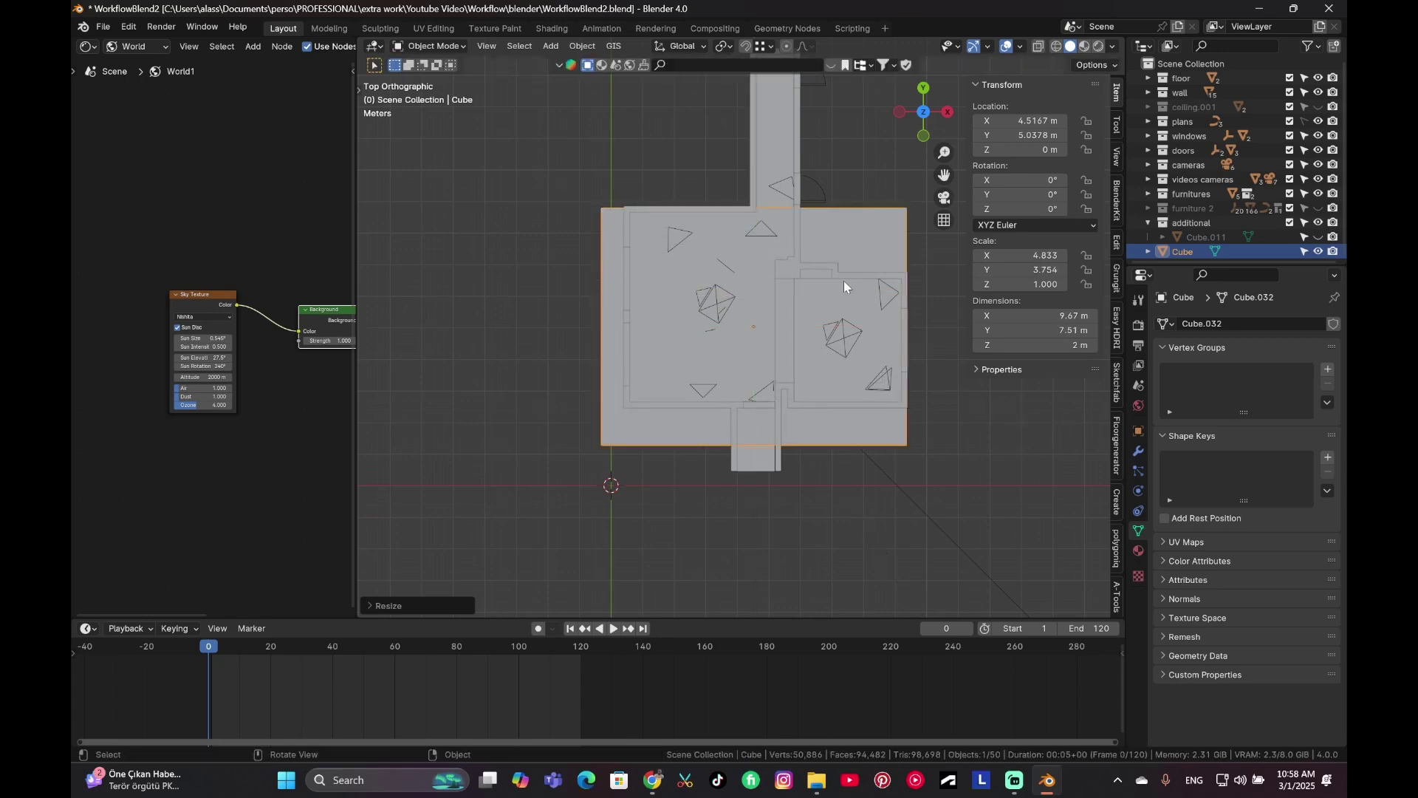
middle_click_drag(844, 287, 751, 317)
Step: In front view, raise the cube to about Z 1.54 m and scale it to about 1.57 along Z to match the wall height
key("KP_1")
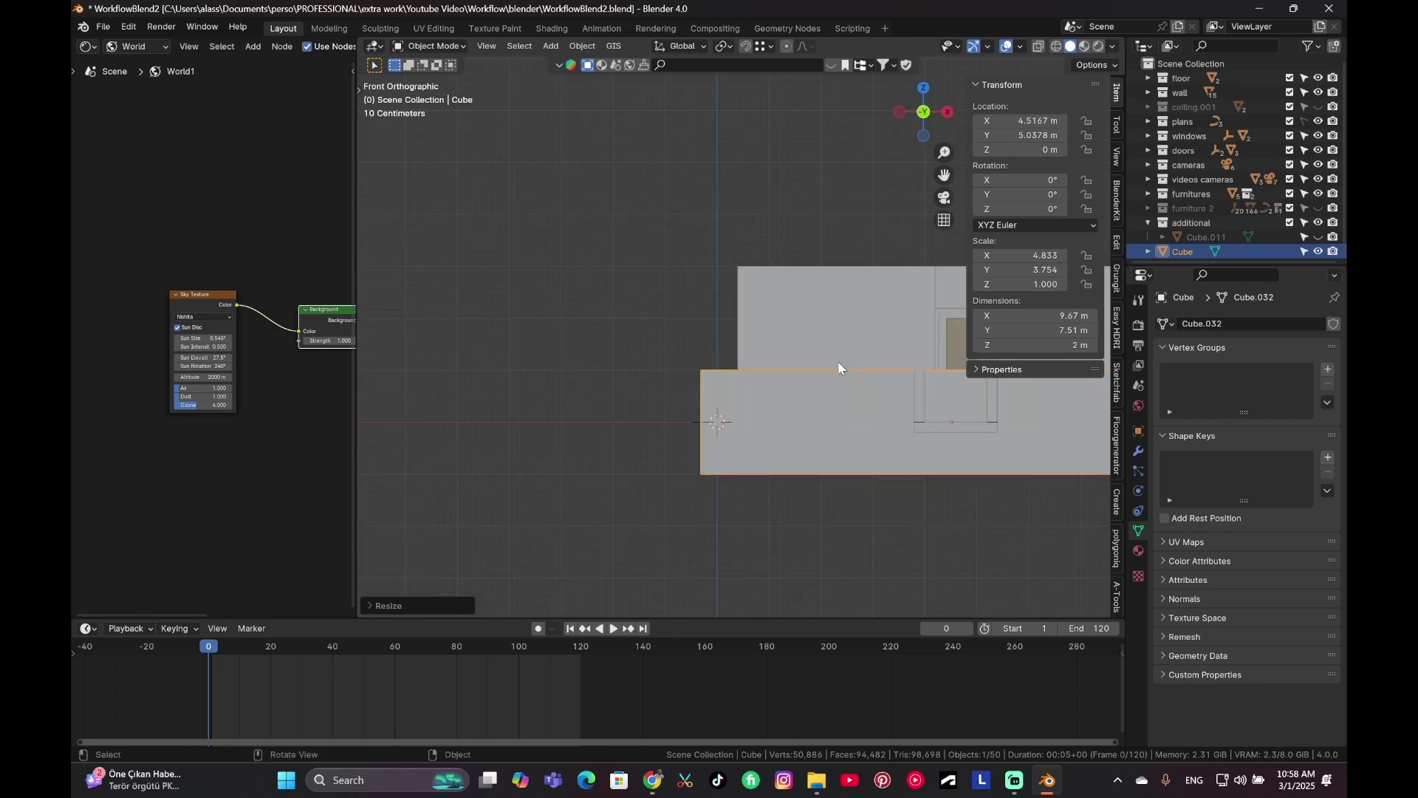
middle_click_drag(859, 418, 655, 405, "shift")
key("g")
key("z")
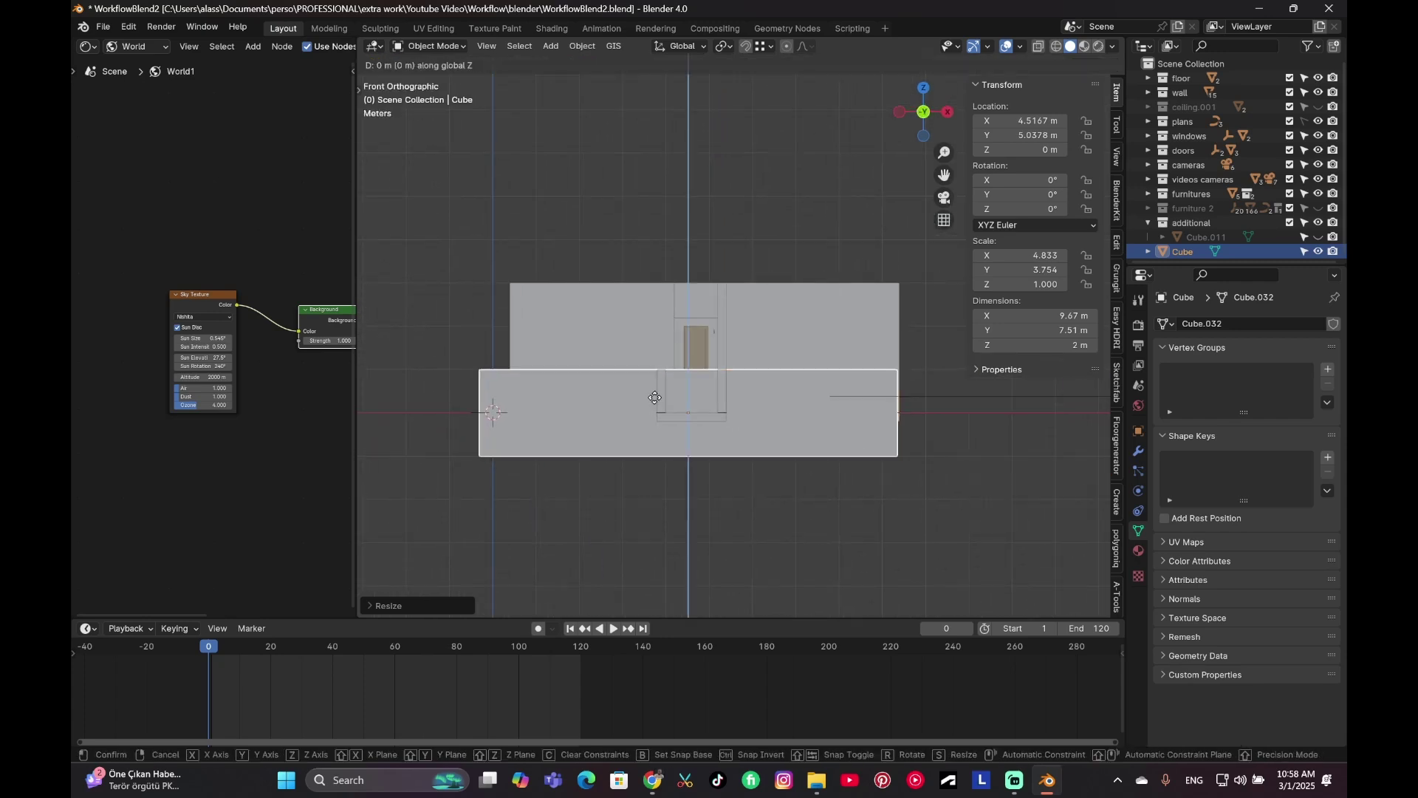
left_click(695, 341)
key("s")
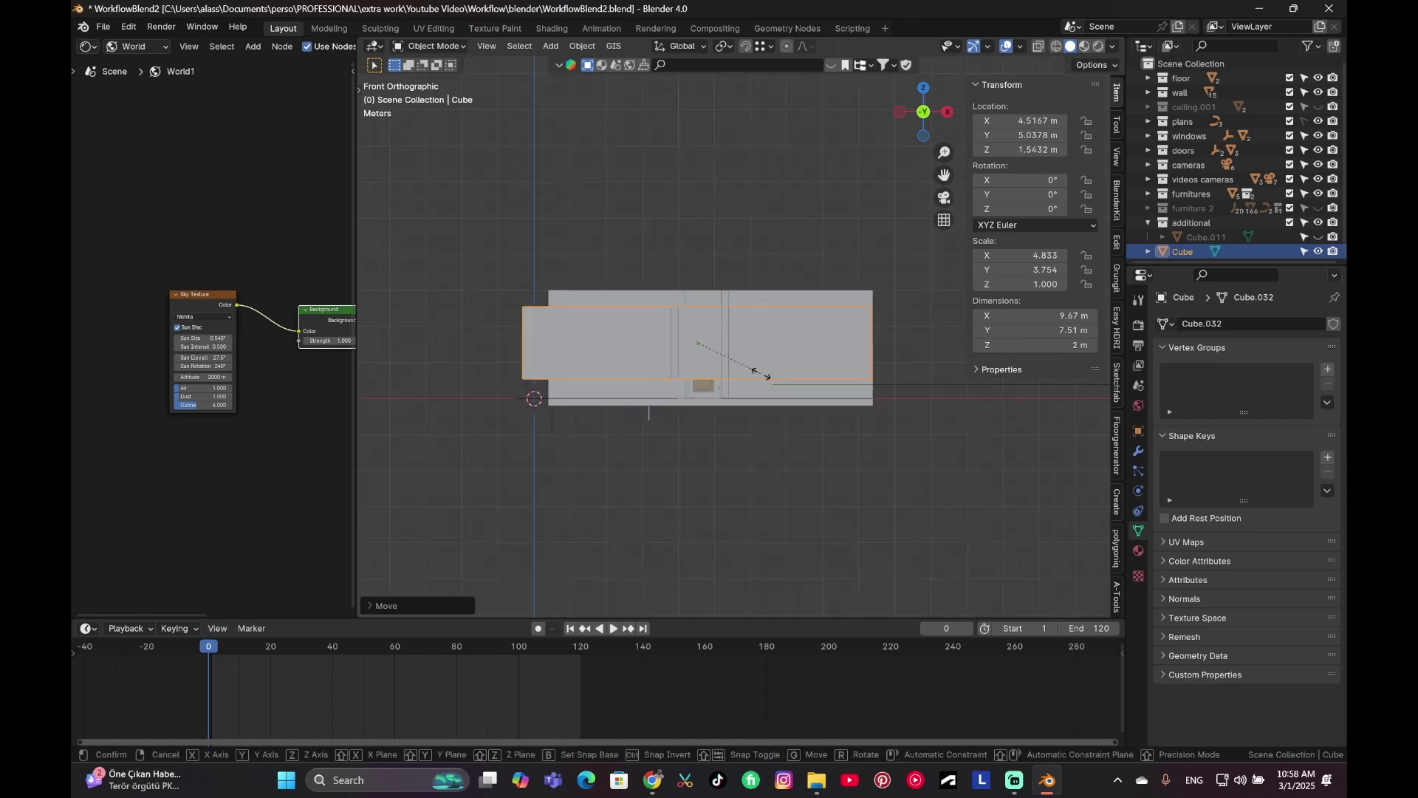
key("z")
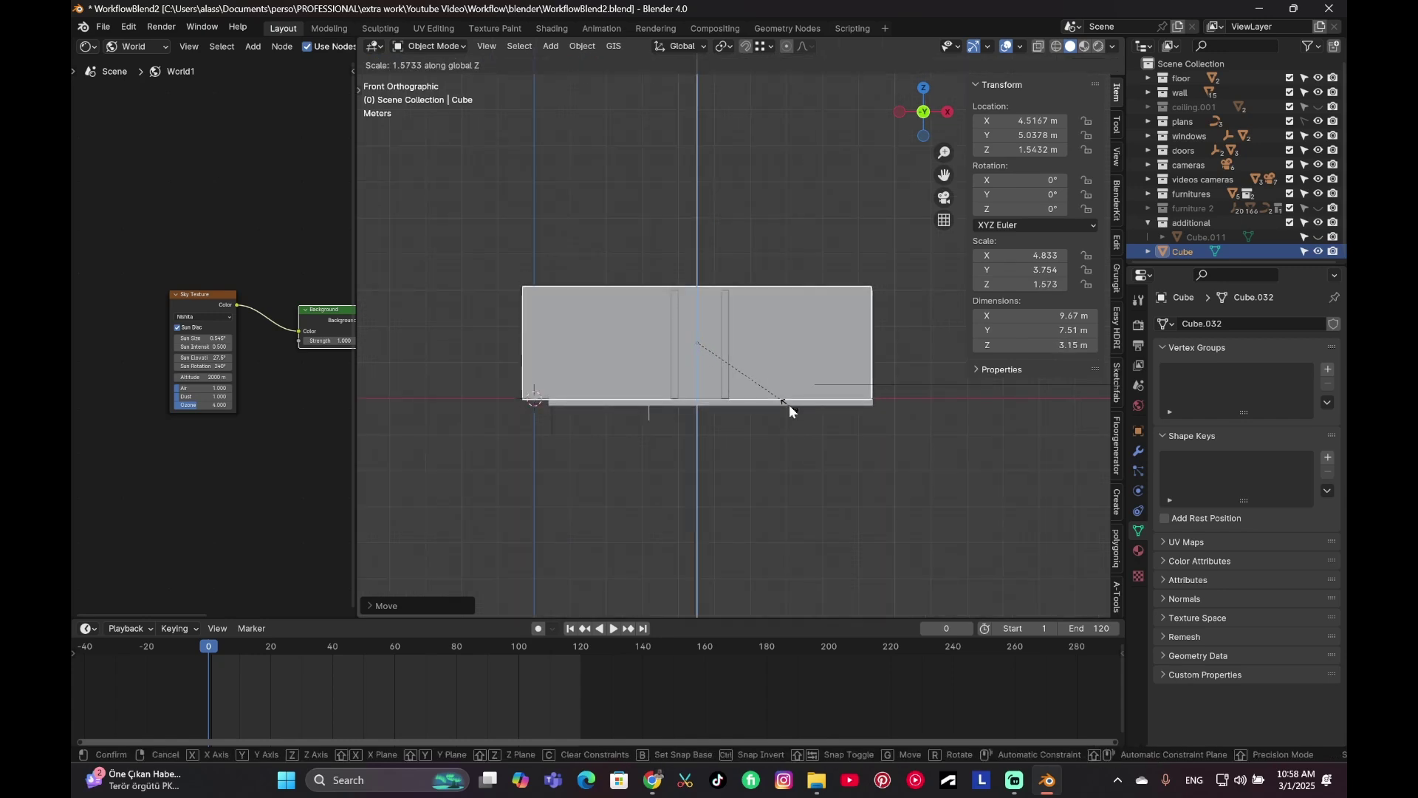
left_click(789, 406)
middle_click_drag(788, 404, 746, 271)
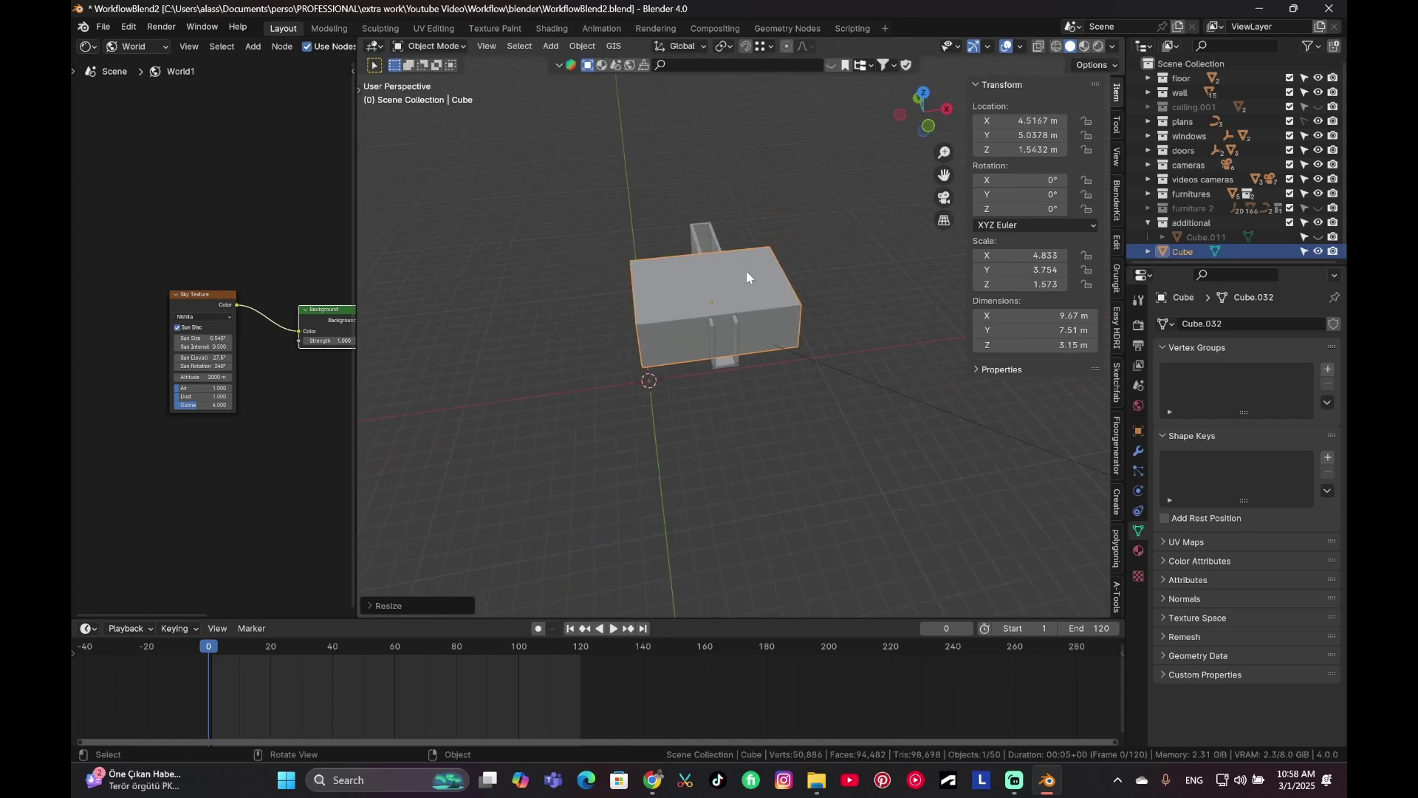
Step: Switch the shader editor from World to Object and create a new material for the cube
left_click(93, 47)
left_click(126, 47)
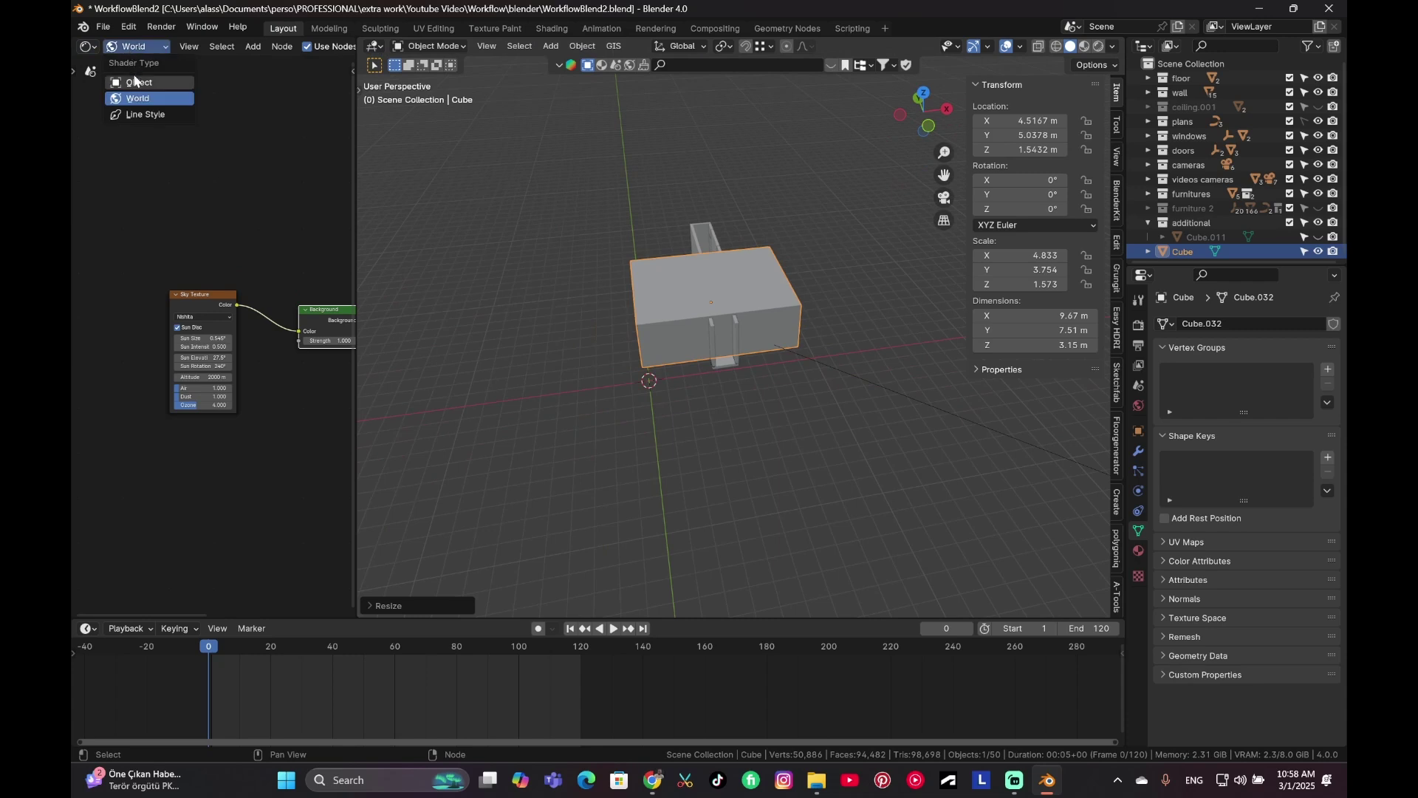
left_click(137, 89)
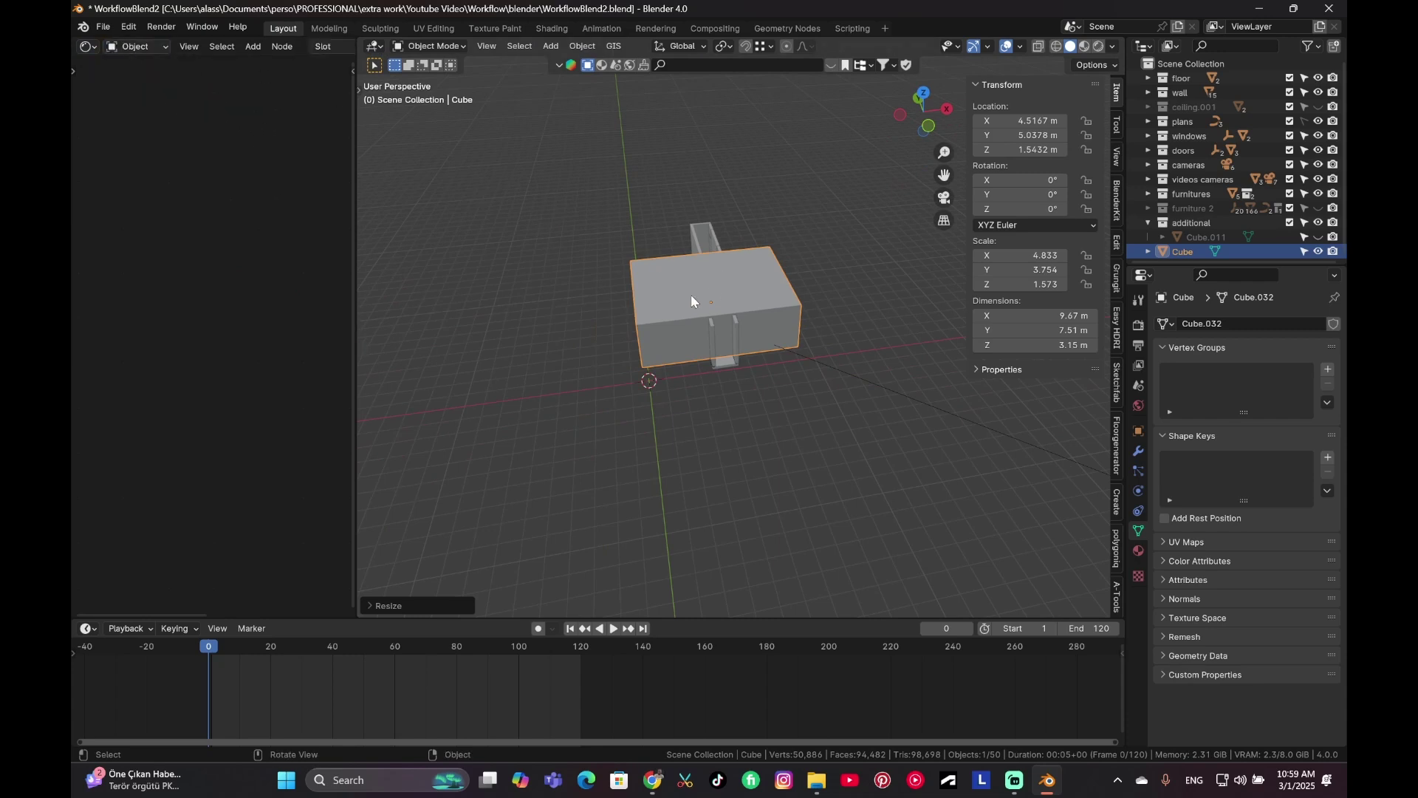
mouse_move(700, 299)
middle_mouse_down()
mouse_move(720, 323)
mouse_move(702, 310)
middle_mouse_up()
middle_click_drag(328, 50, 100, 46)
left_click(214, 46)
Step: Replace the cube material's default shader with a Principled Volume node linked to the Volume input of Material Output
middle_click_drag(260, 357, 104, 296)
left_click(223, 317)
key("x")
key("shift+a")
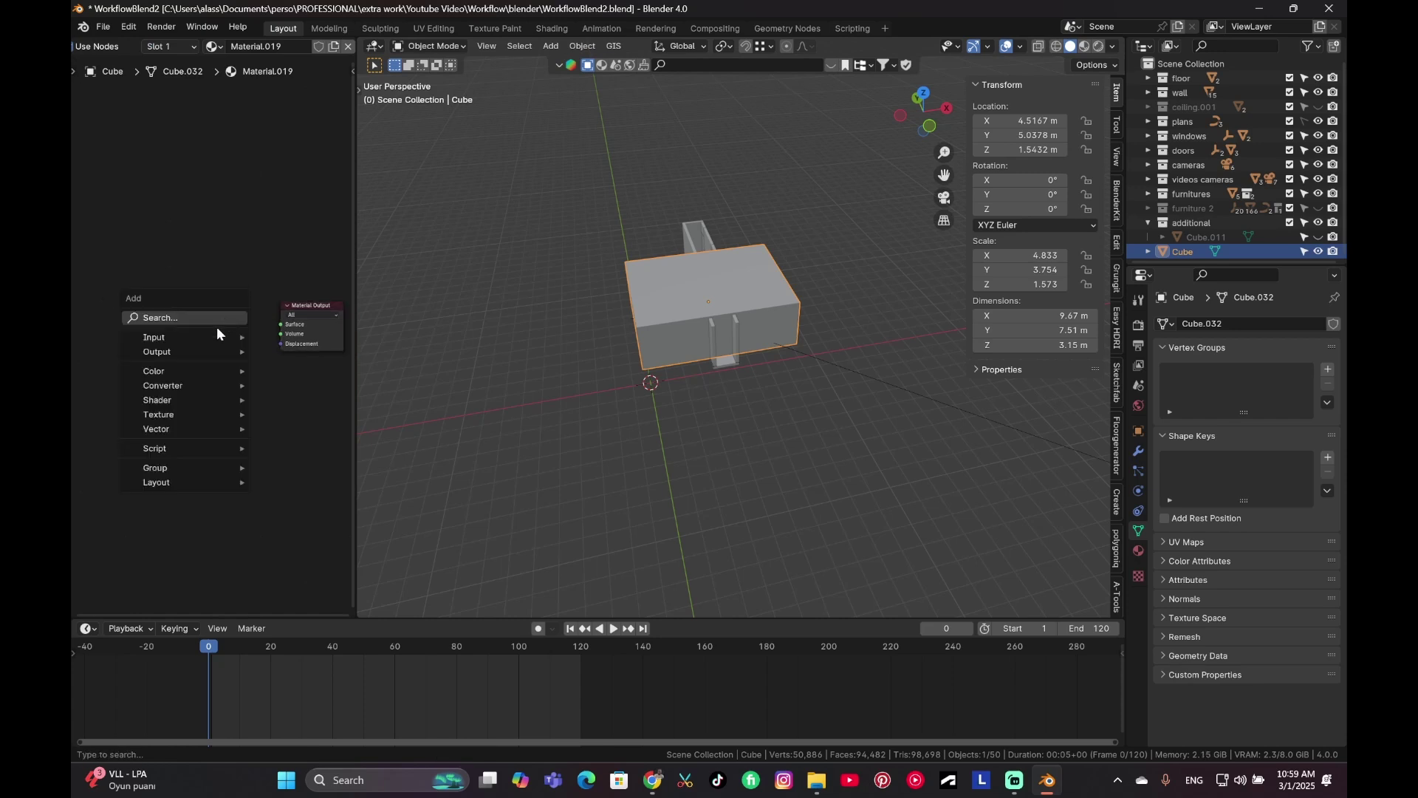
left_click(215, 321)
type("v")
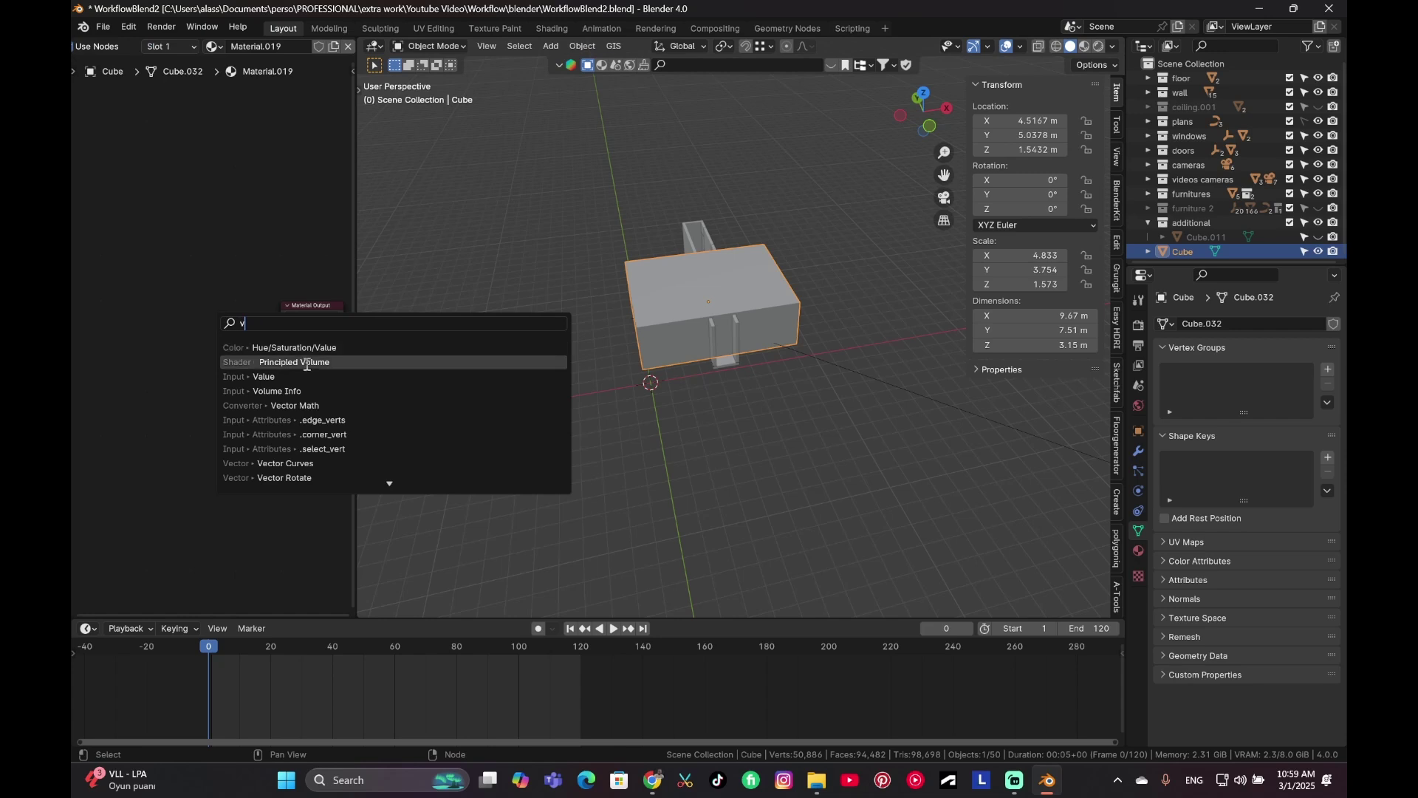
left_click(294, 361)
left_click(253, 340)
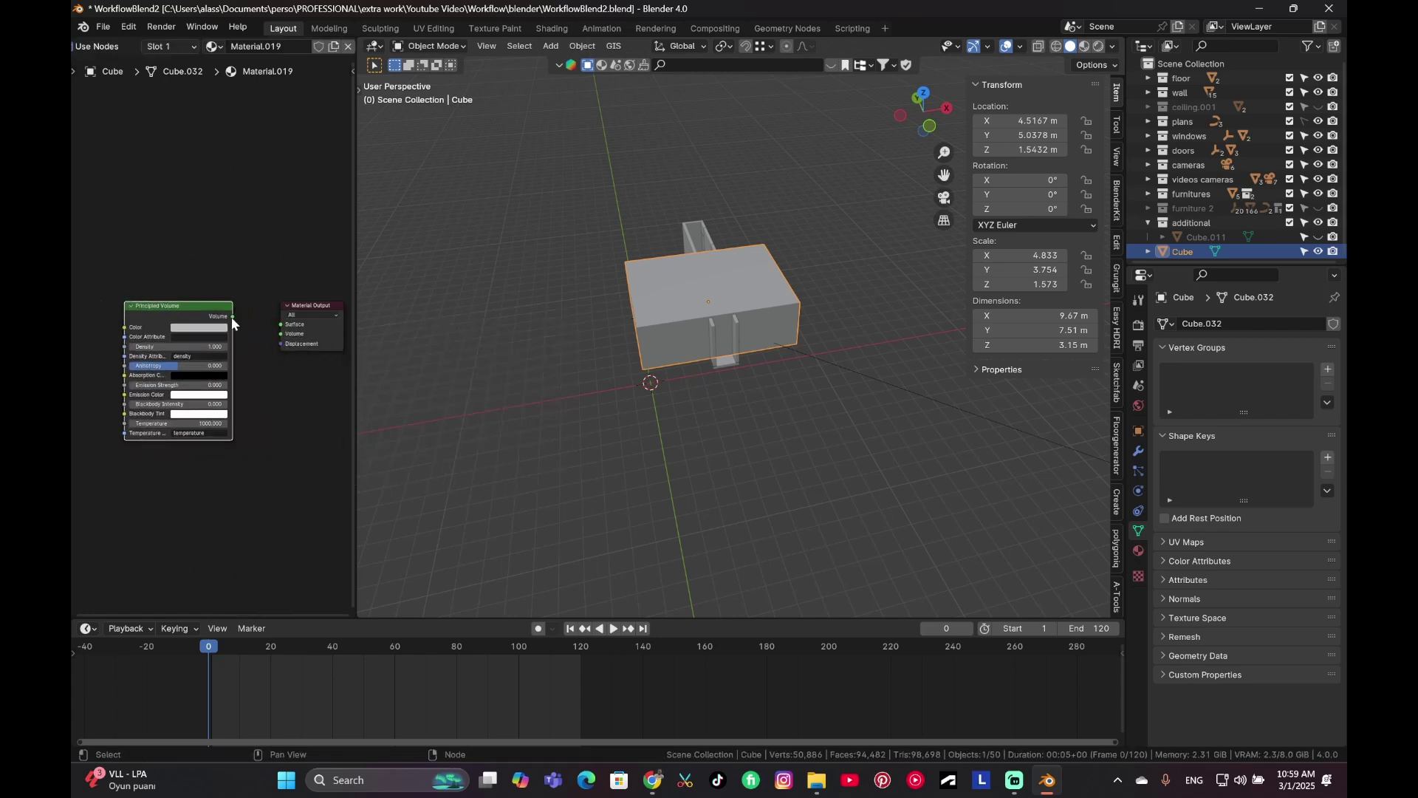
left_click_drag(232, 316, 281, 334)
Step: Set the Principled Volume density to 0.01
scroll(201, 346, "up", 2)
left_click(202, 347)
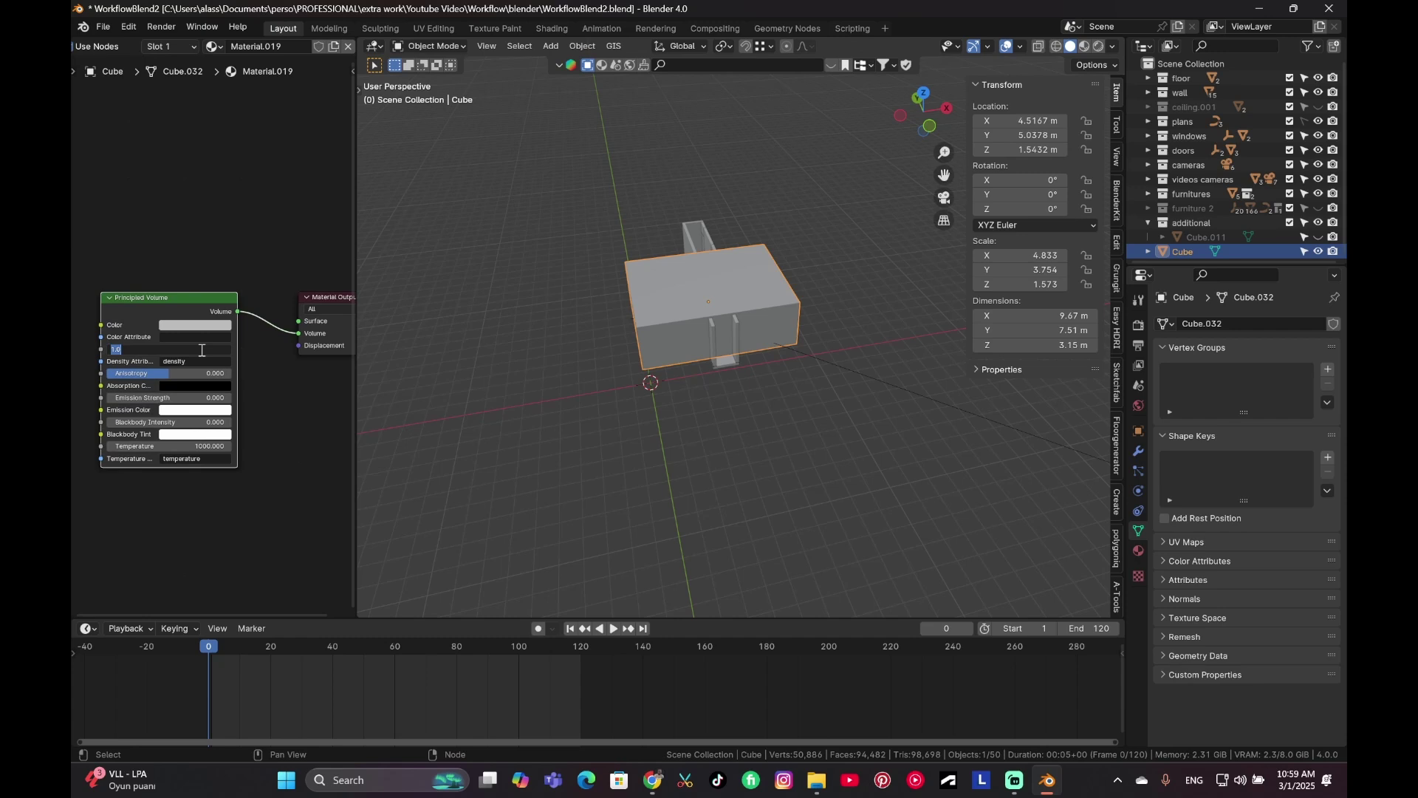
key("Return")
left_click(293, 380)
scroll(754, 300, "up", 3)
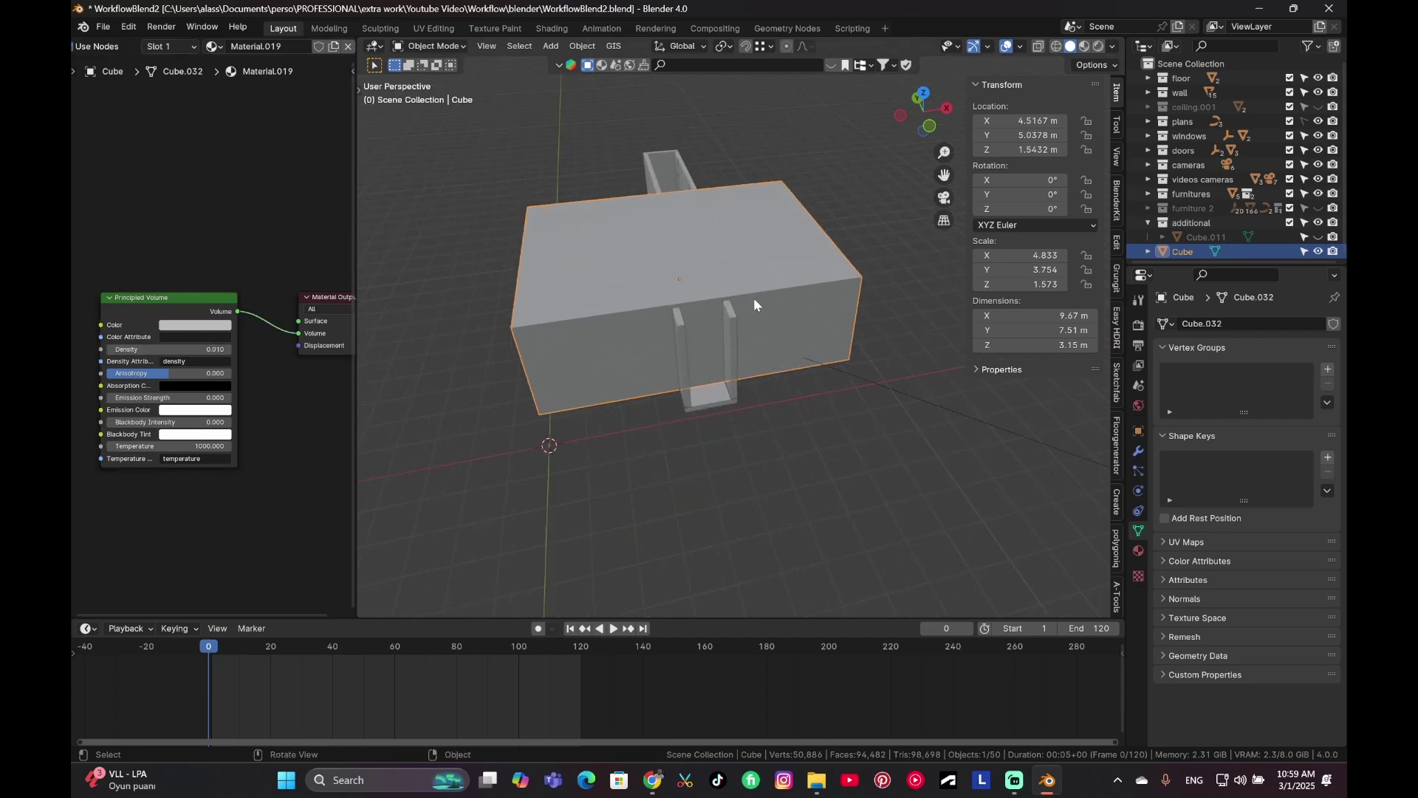
Step: With the cube hidden and the ceiling.001 collection visible, preview the camera view in Rendered shading
left_click(1319, 252)
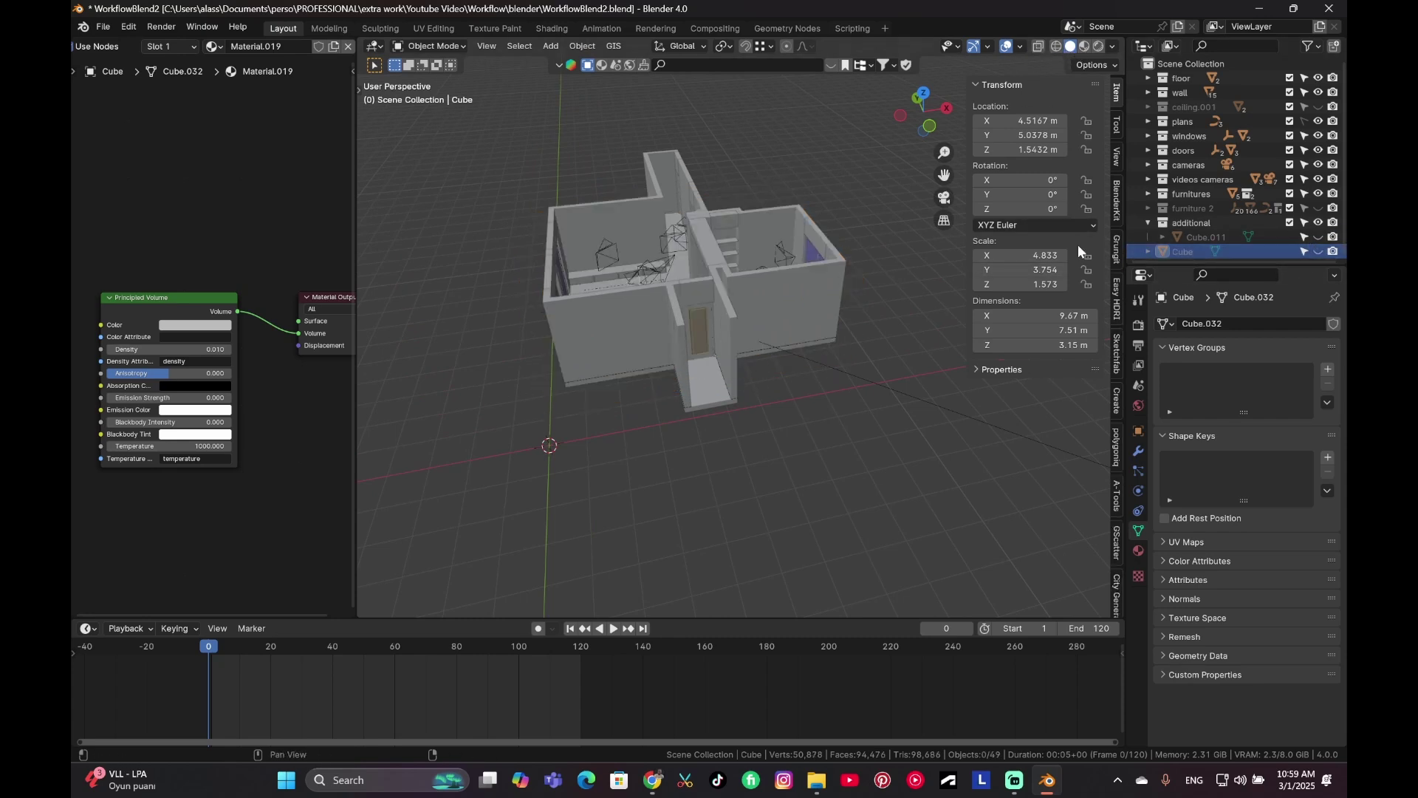
key("KP_0")
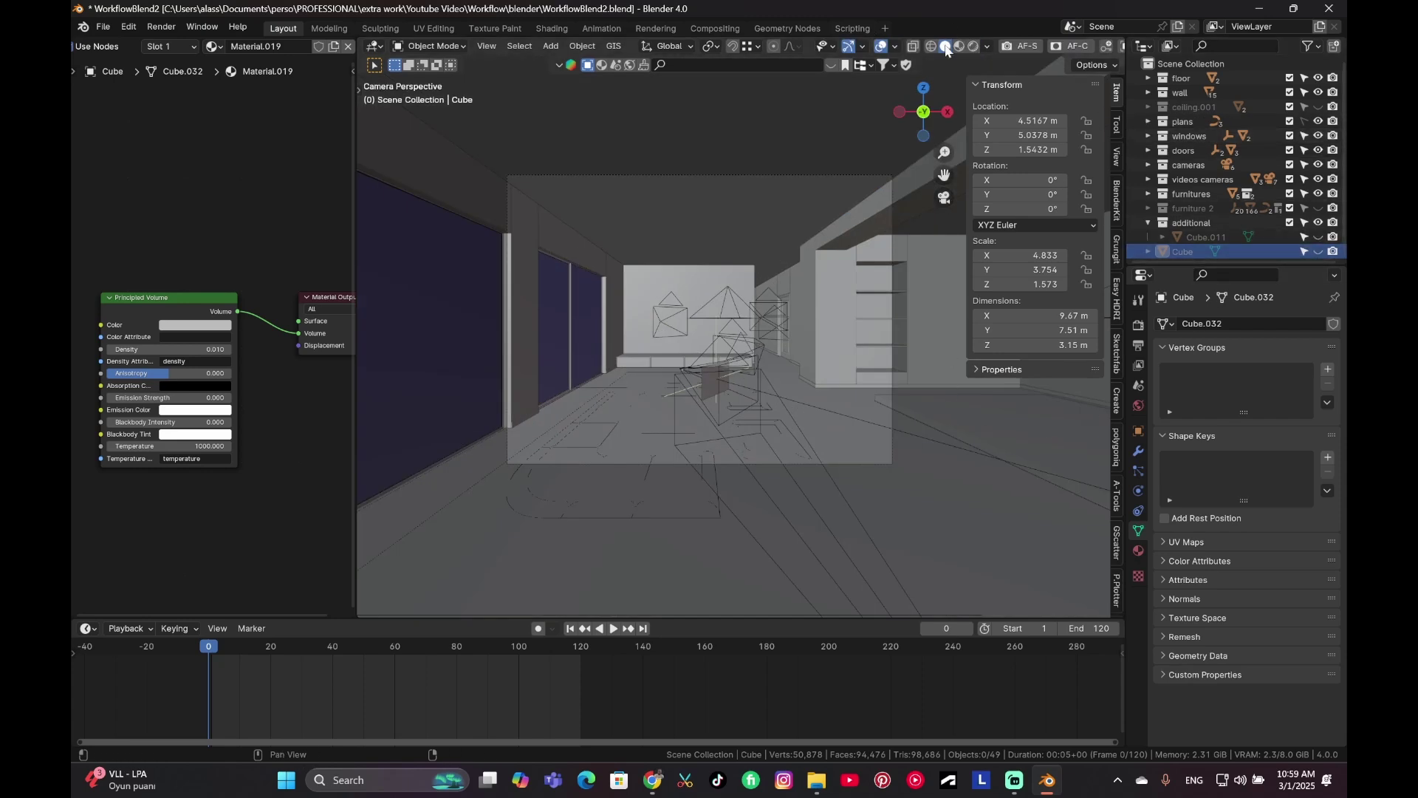
left_click(1318, 107)
left_click(1077, 46)
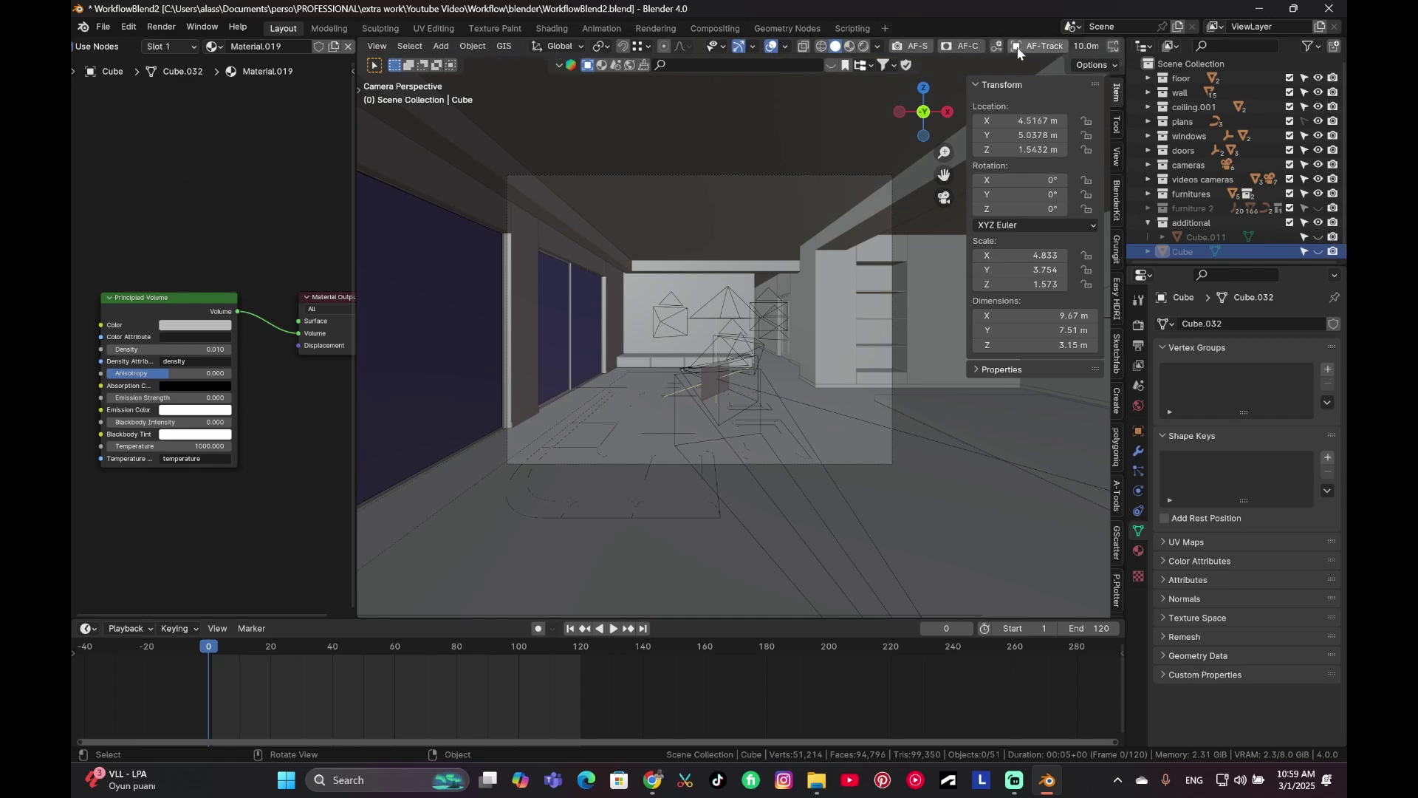
key("shift+z")
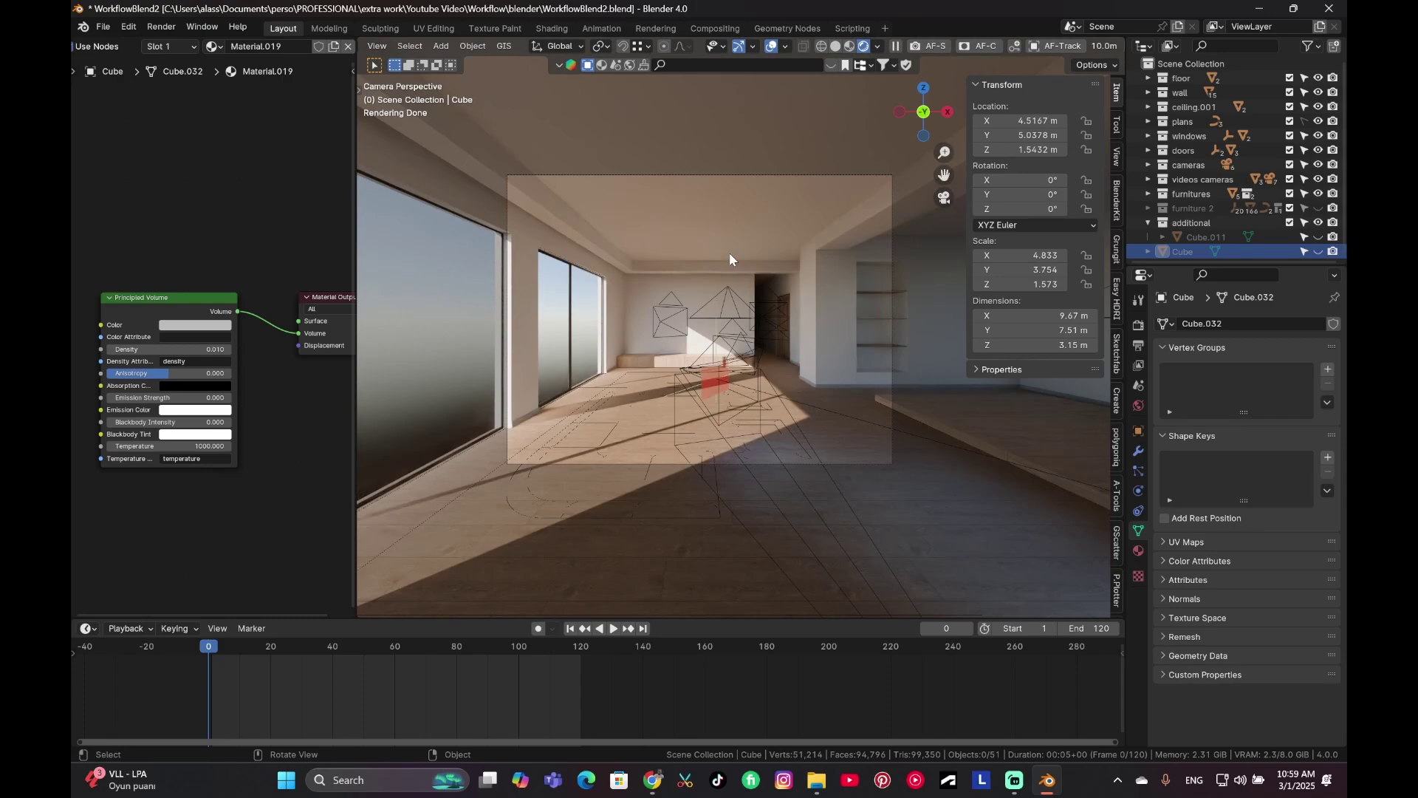
scroll(720, 295, "up", 1)
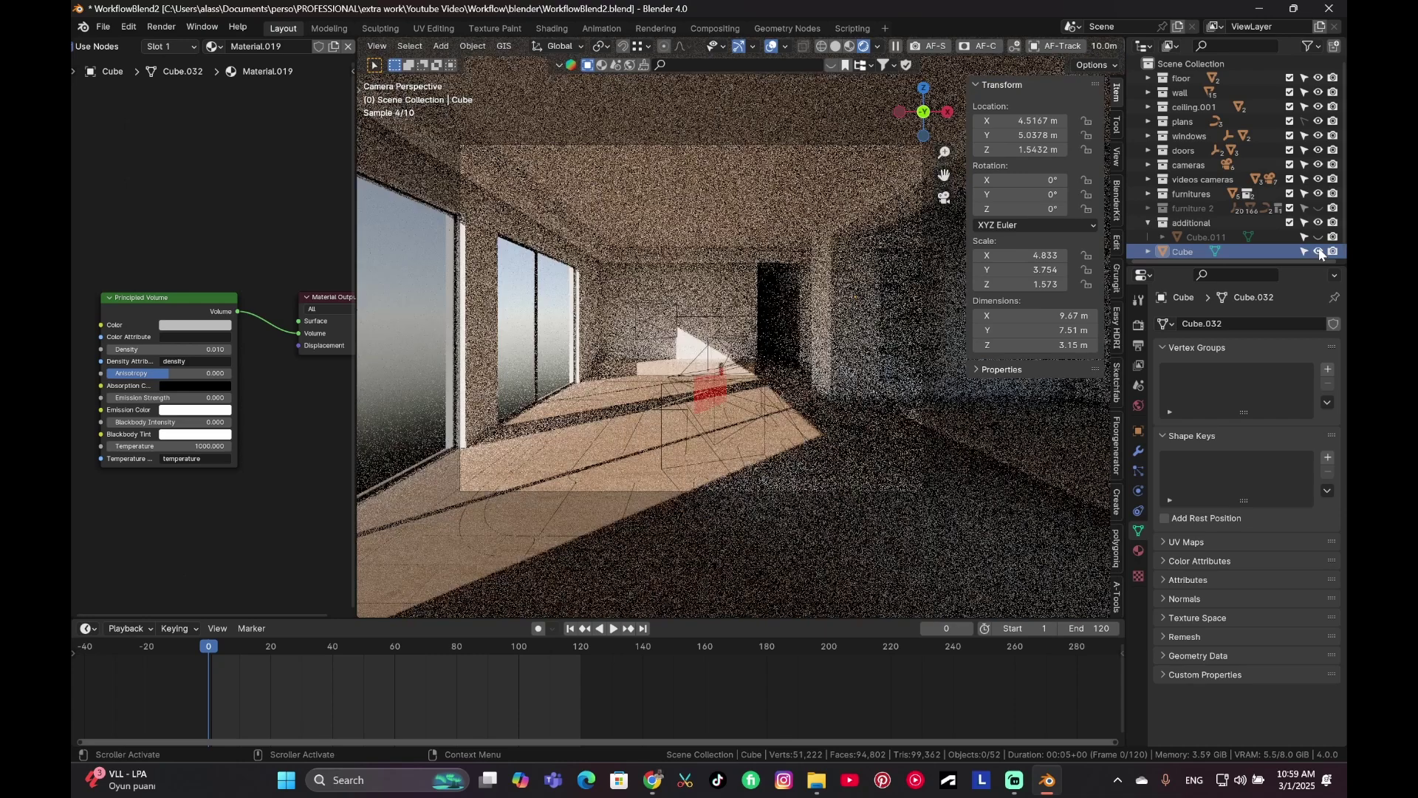
Step: Make the volume cube visible again and set its Principled Volume density to 0.1
left_click(1317, 251)
left_click(202, 358)
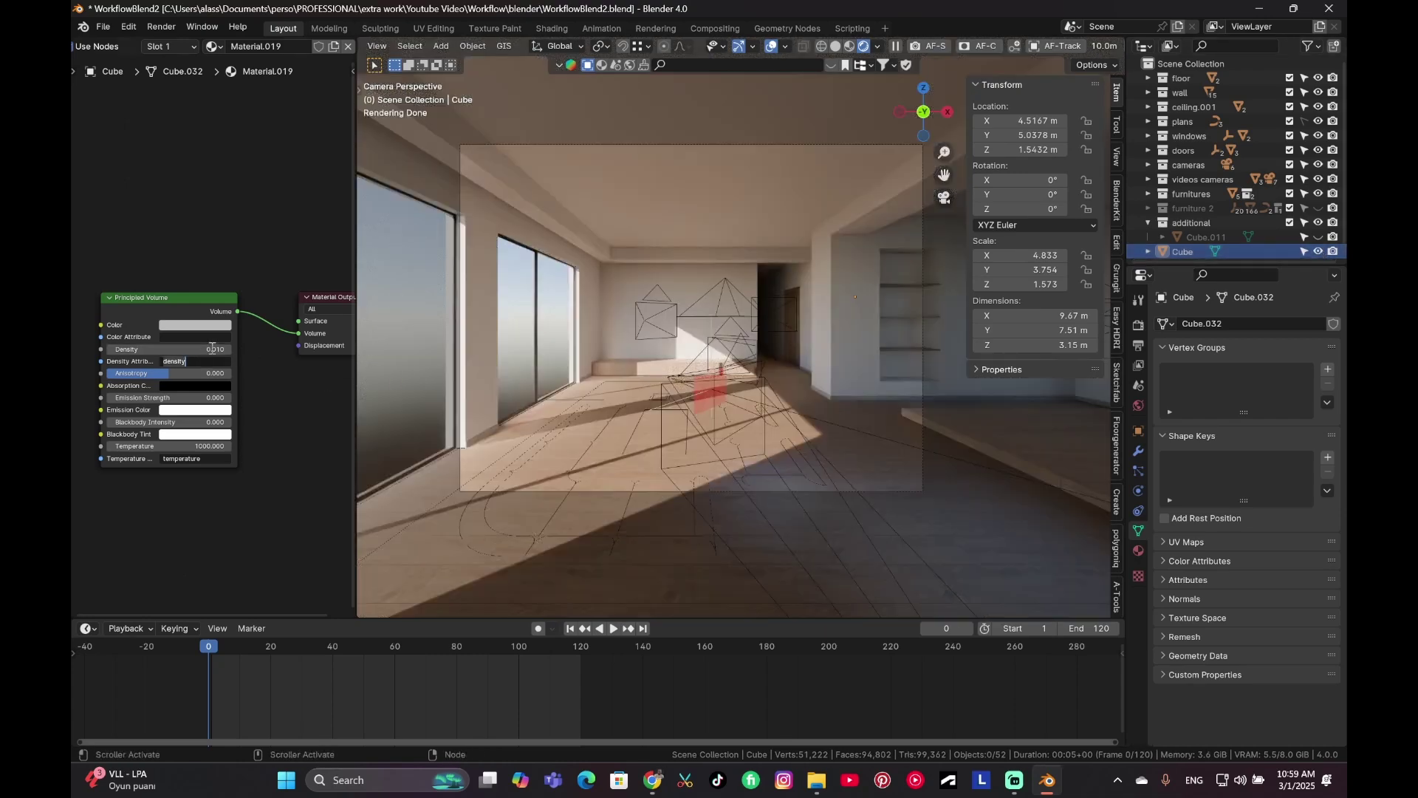
left_click(212, 348)
type("0")
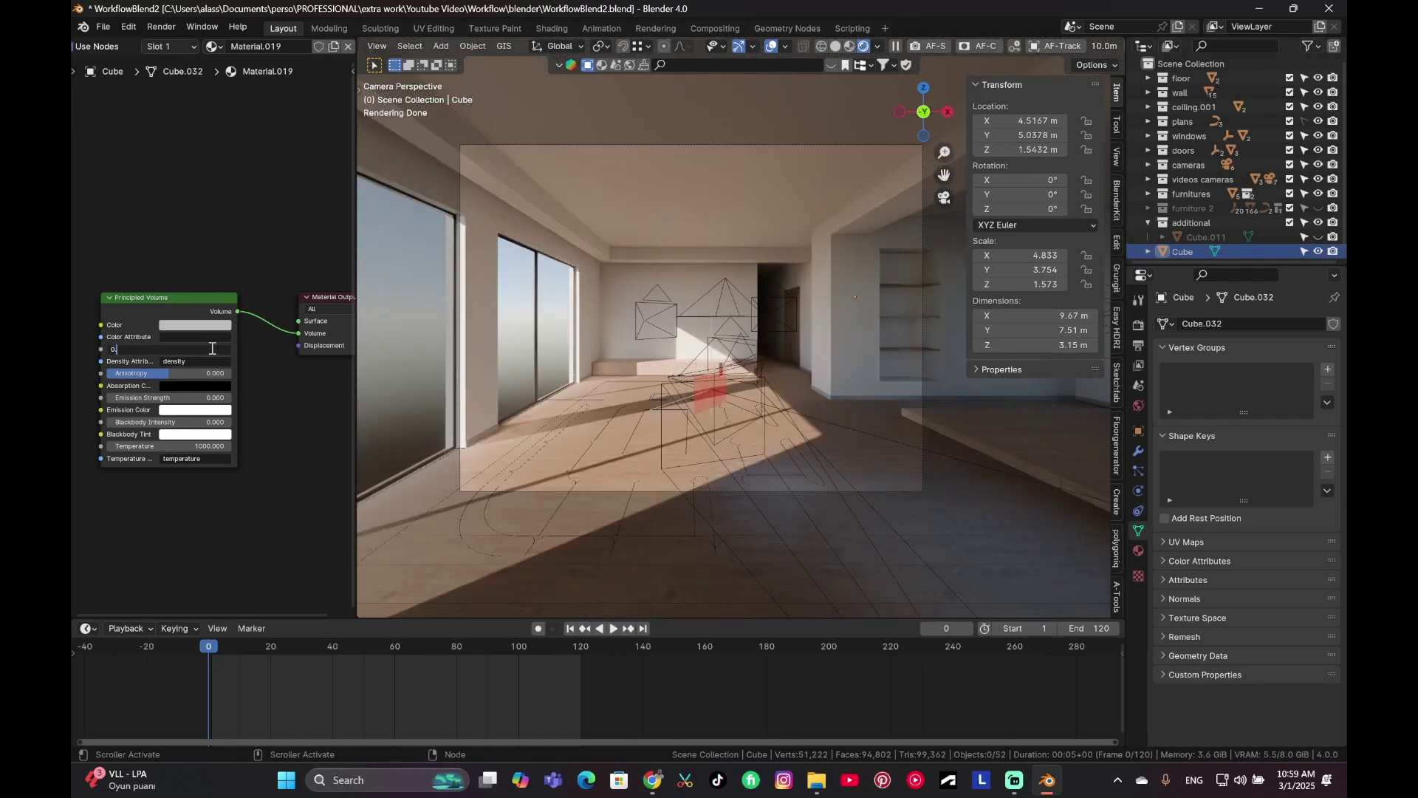
key("Return")
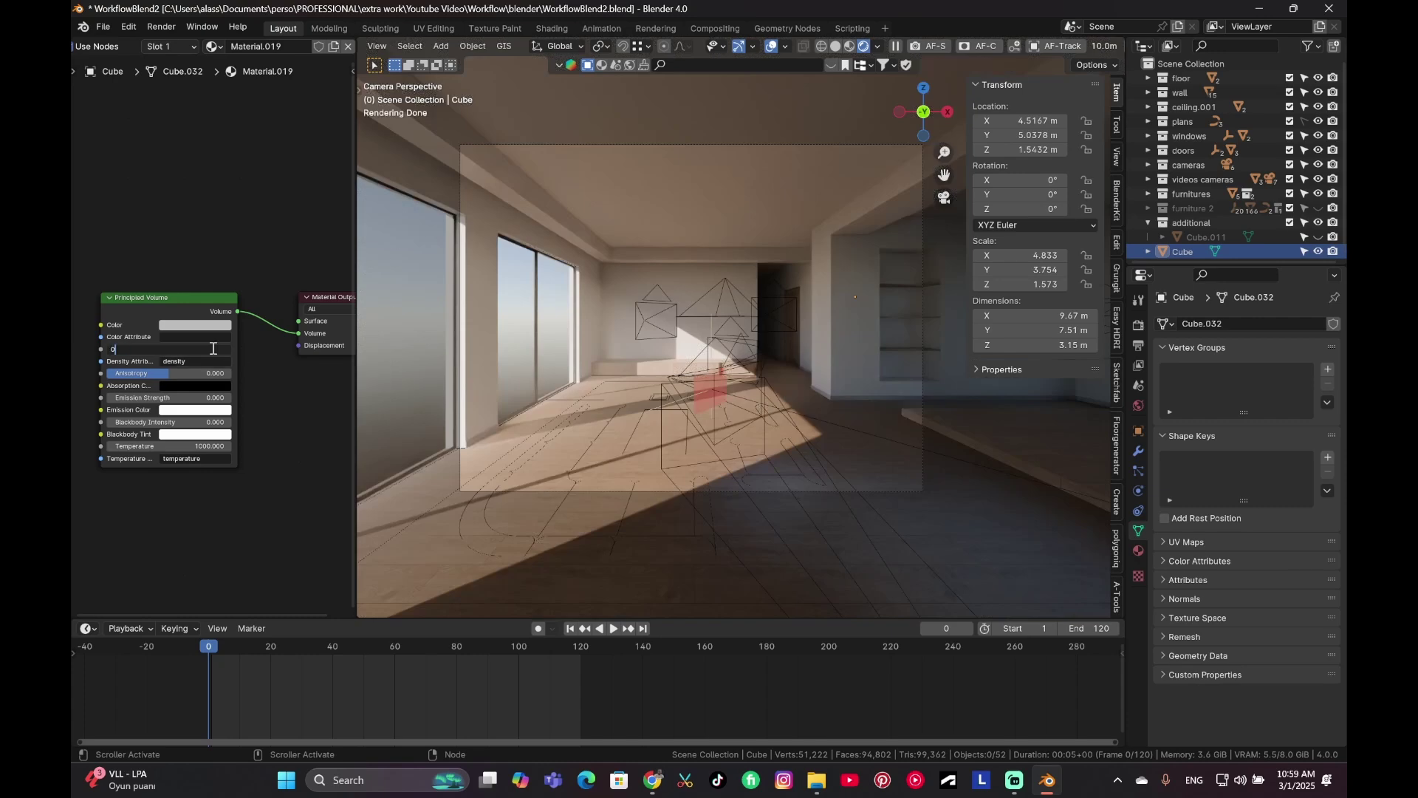
key("Return")
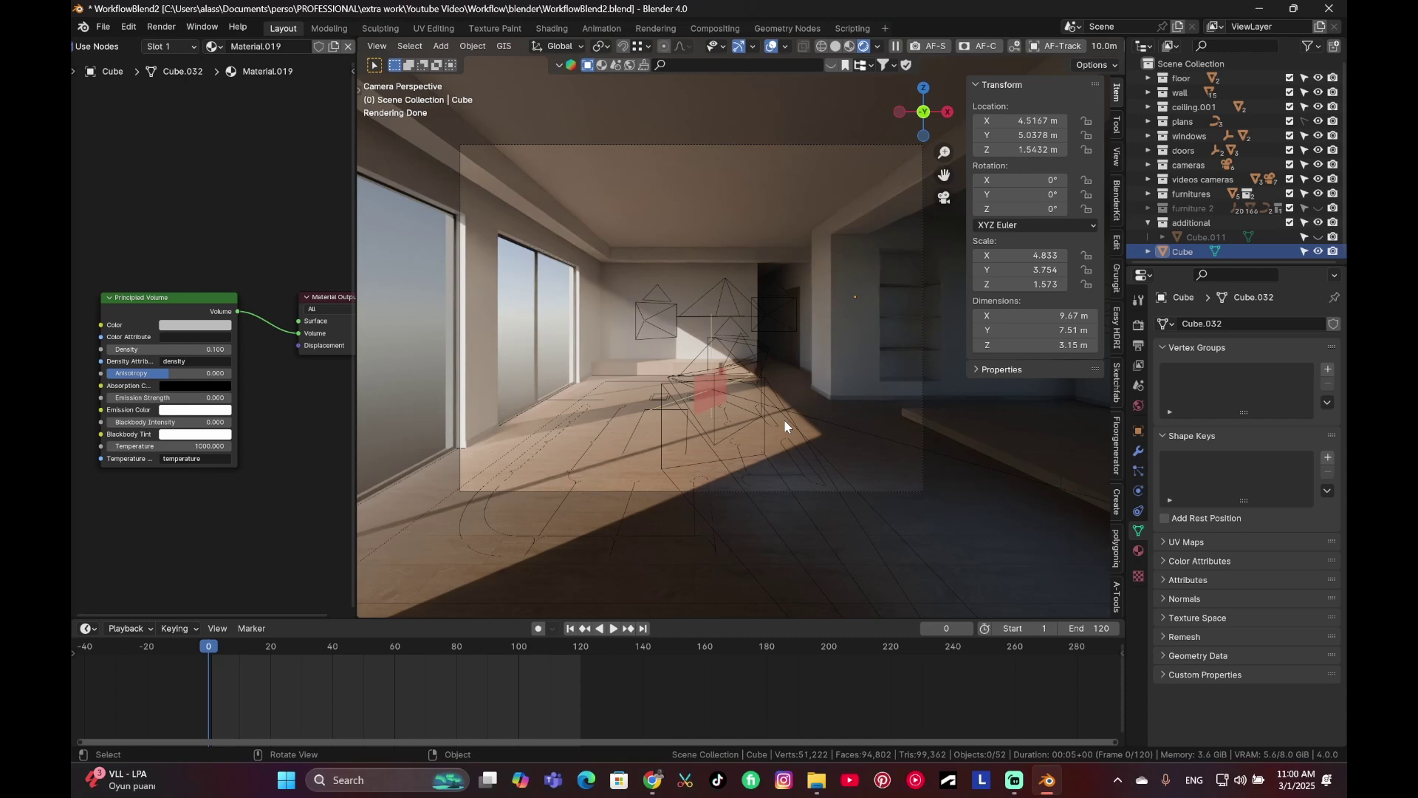
Step: Show the furniture 2 collection and view the furnished living room through the camera in Solid shading
left_click(838, 46)
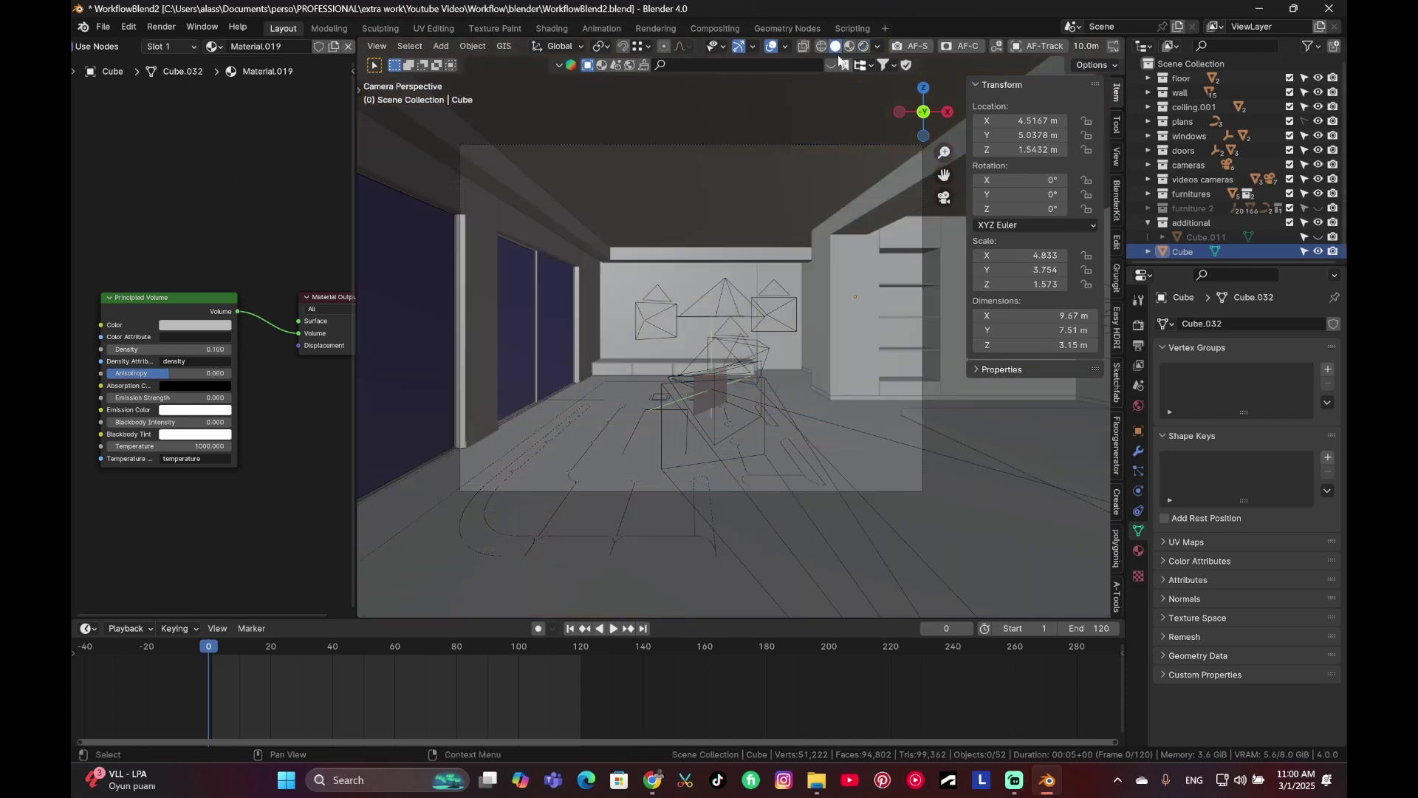
mouse_move(817, 290)
middle_mouse_down()
mouse_move(795, 338)
mouse_move(816, 284)
middle_mouse_up()
left_click(1097, 46)
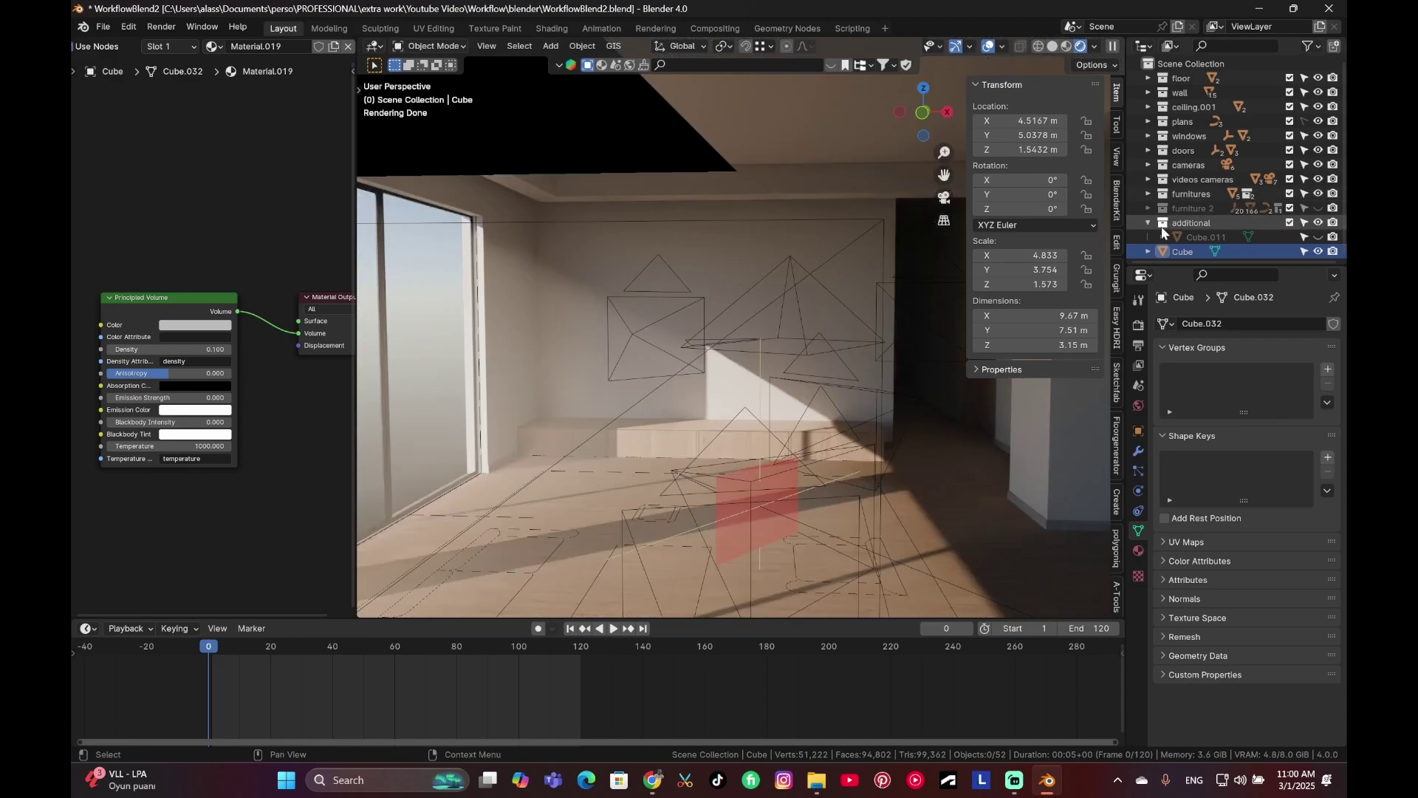
left_click(1053, 47)
left_click(1318, 208)
scroll(813, 434, "up", 4)
middle_click_drag(816, 367, 703, 427)
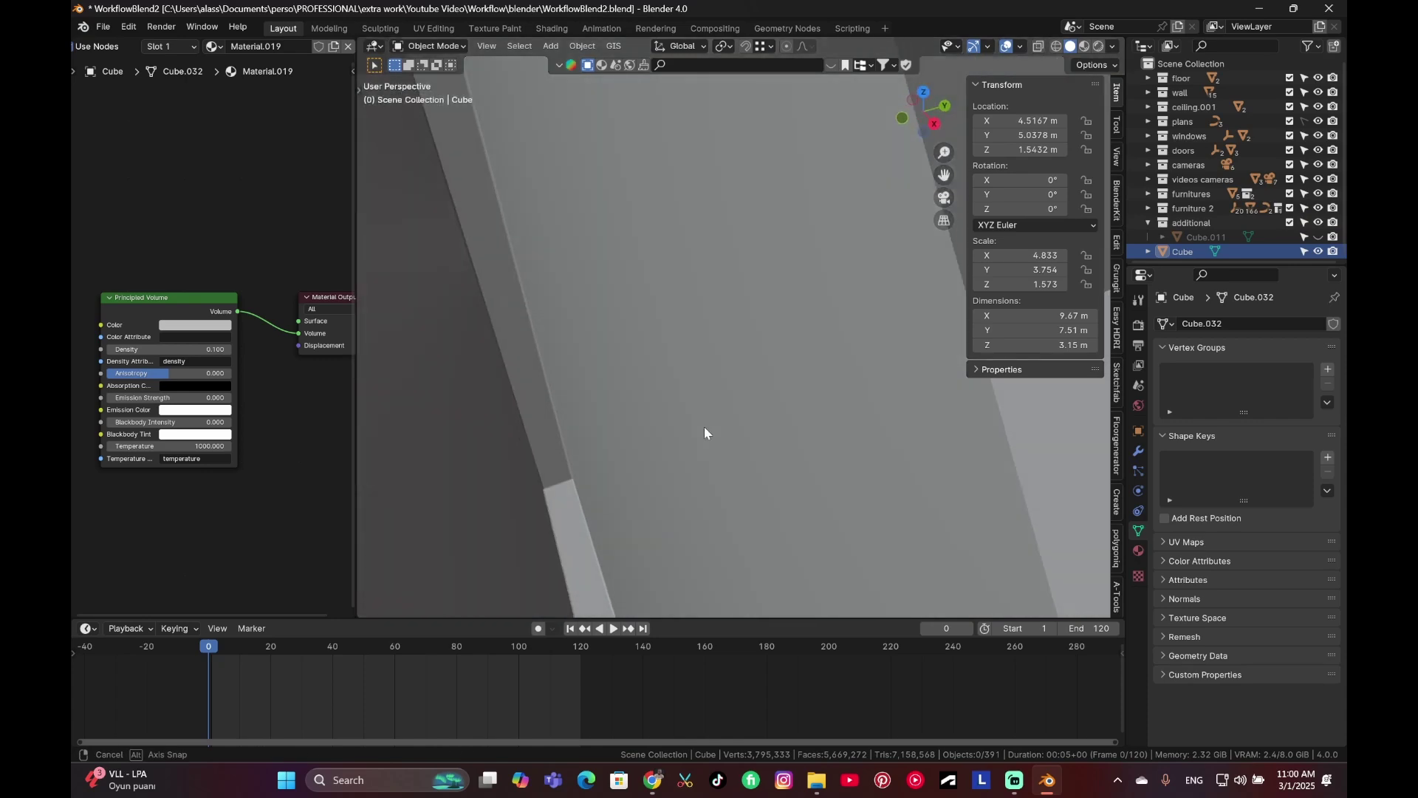
scroll(703, 427, "up", 1)
middle_click_drag(888, 352, 440, 251)
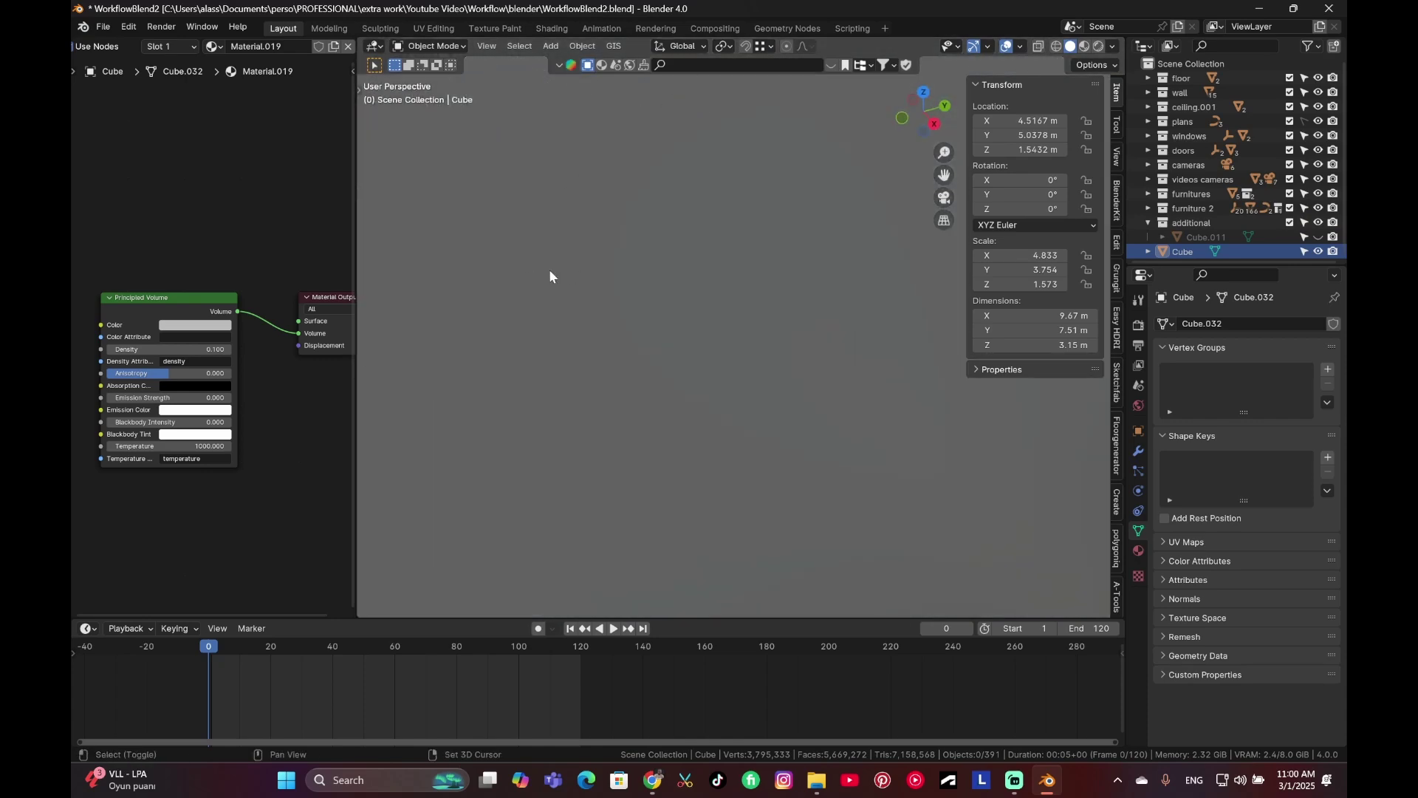
key("KP_0")
scroll(696, 447, "up", 4)
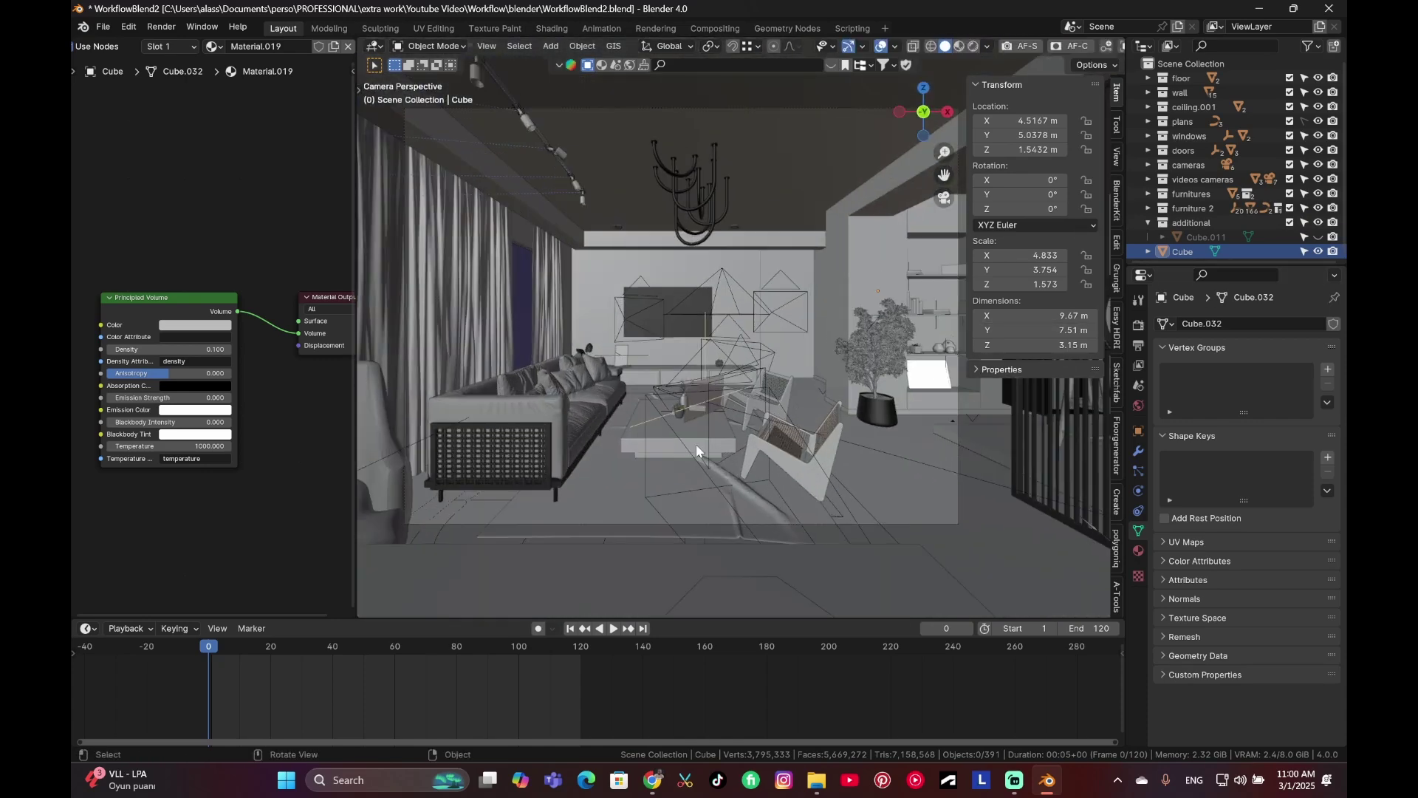
Step: Rotate the nearest armchair beside the coffee table about the Z axis to a Z rotation of about -57.8°
left_click(846, 463)
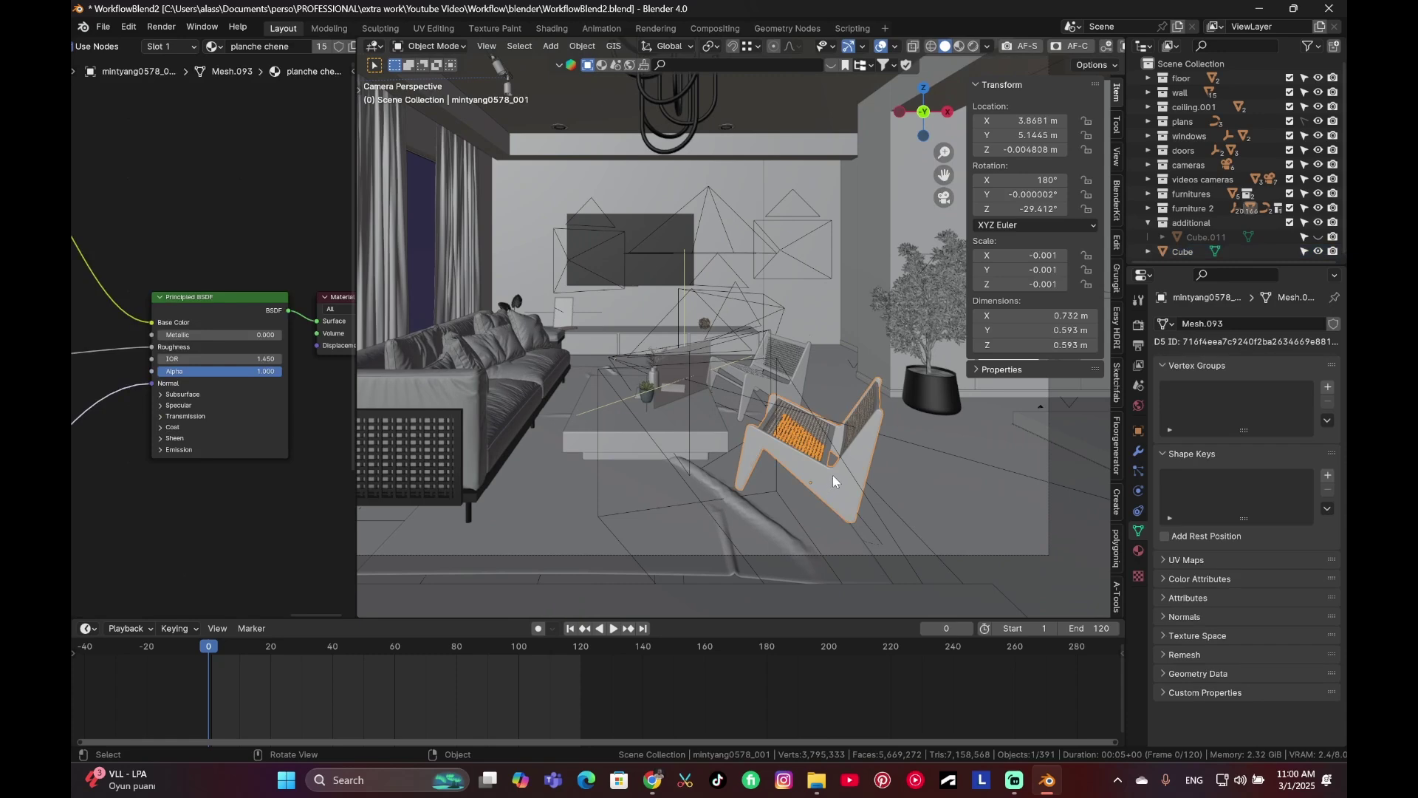
key("r")
key("z")
left_click(640, 426)
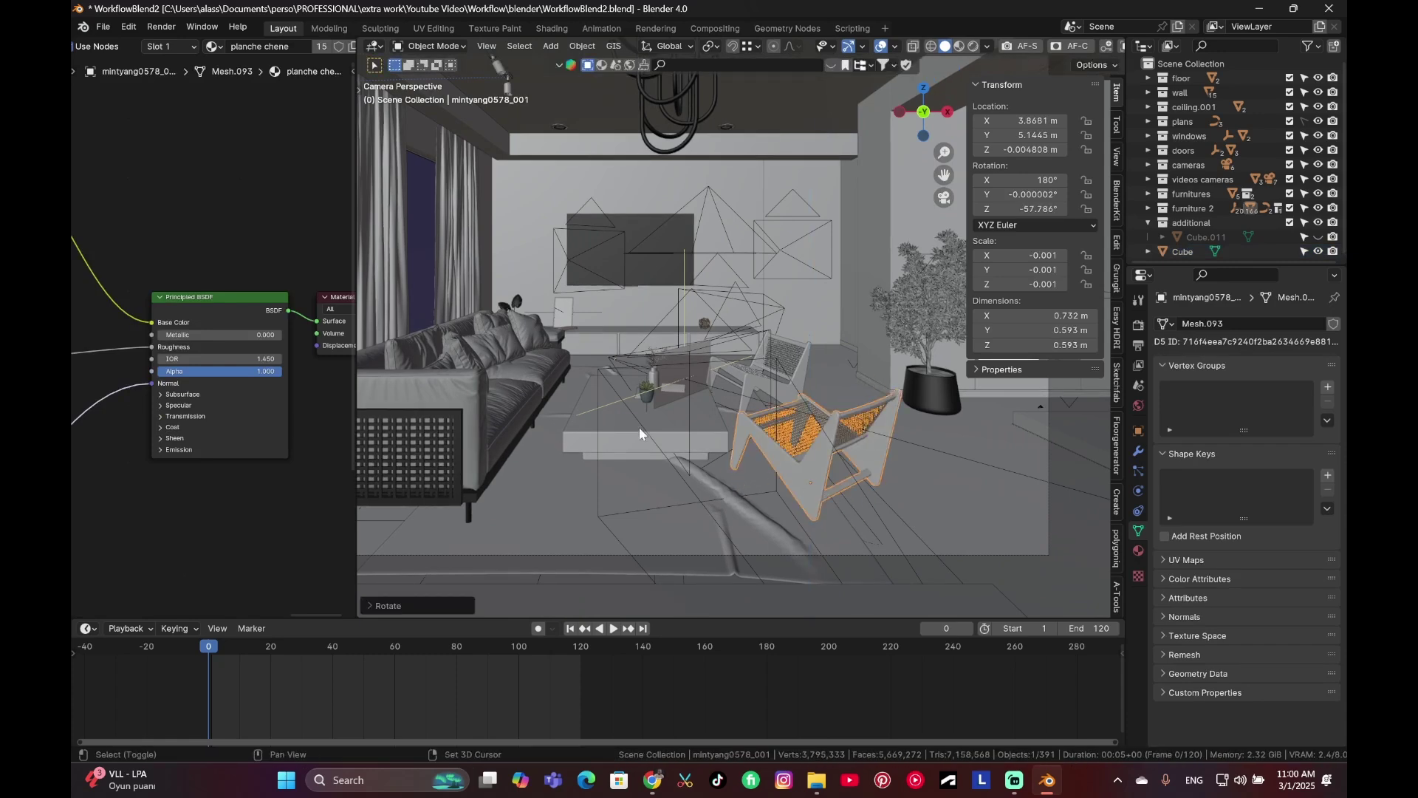
Step: Rotate the small clock on the coffee table about the Z axis to a Z rotation of about -25.9°
scroll(657, 405, "up", 5)
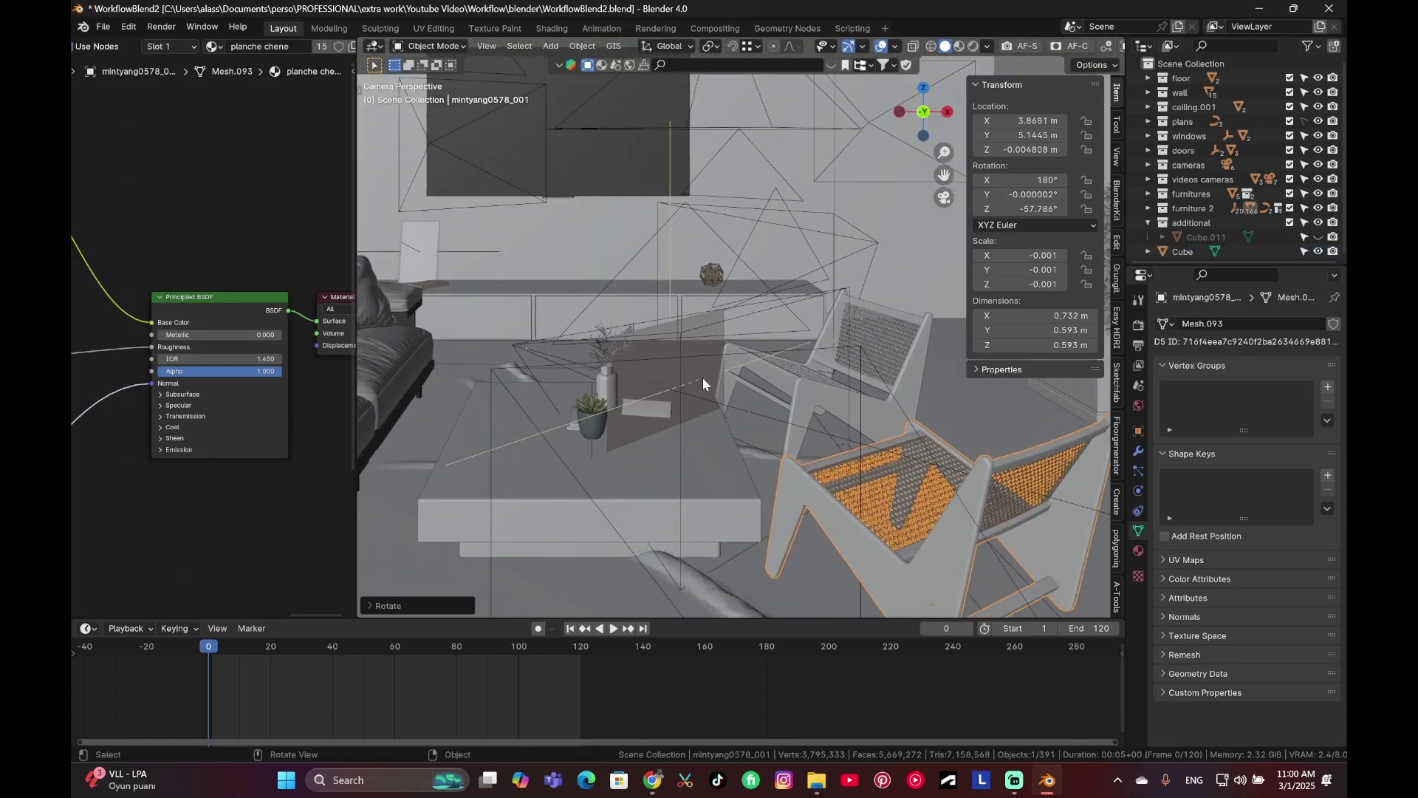
scroll(702, 379, "up", 5)
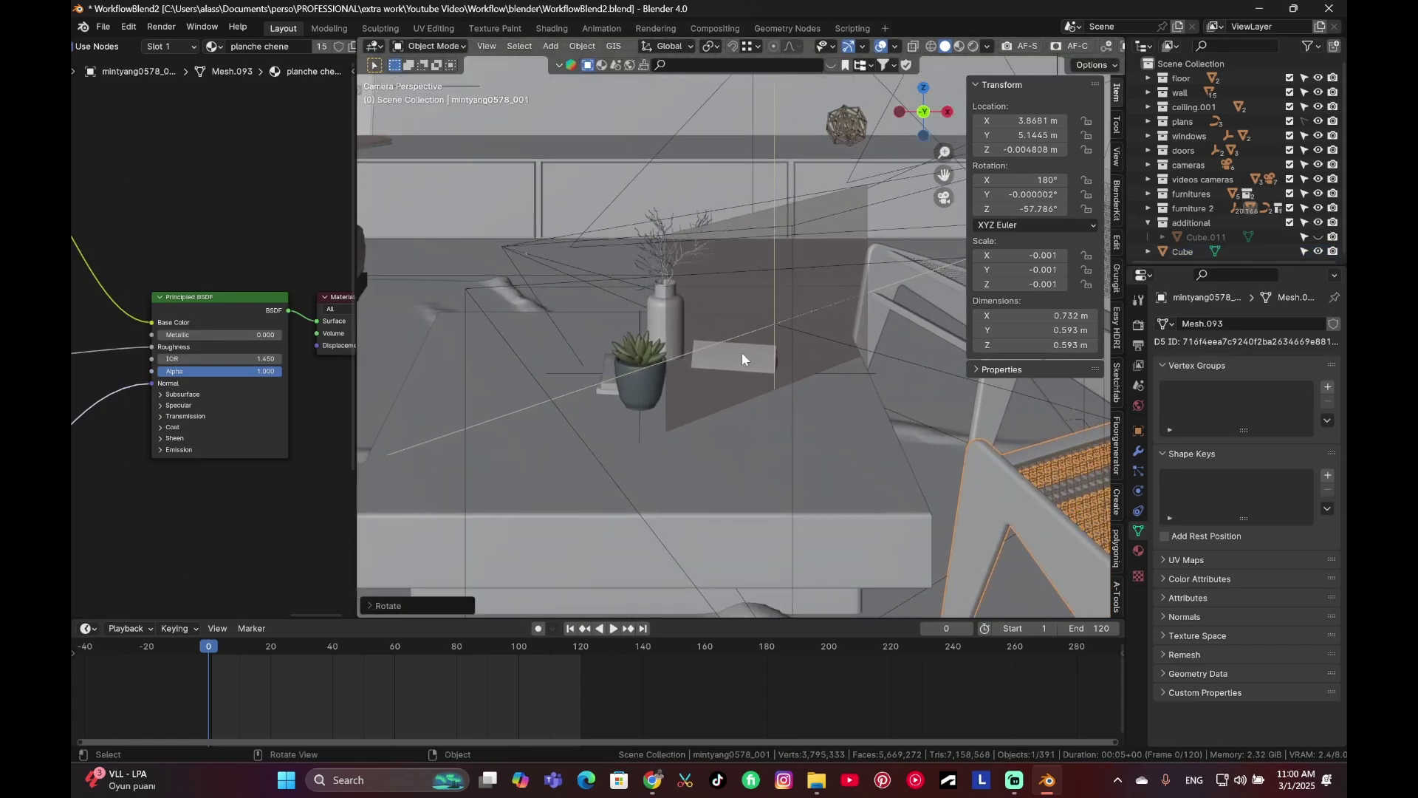
left_click(753, 361)
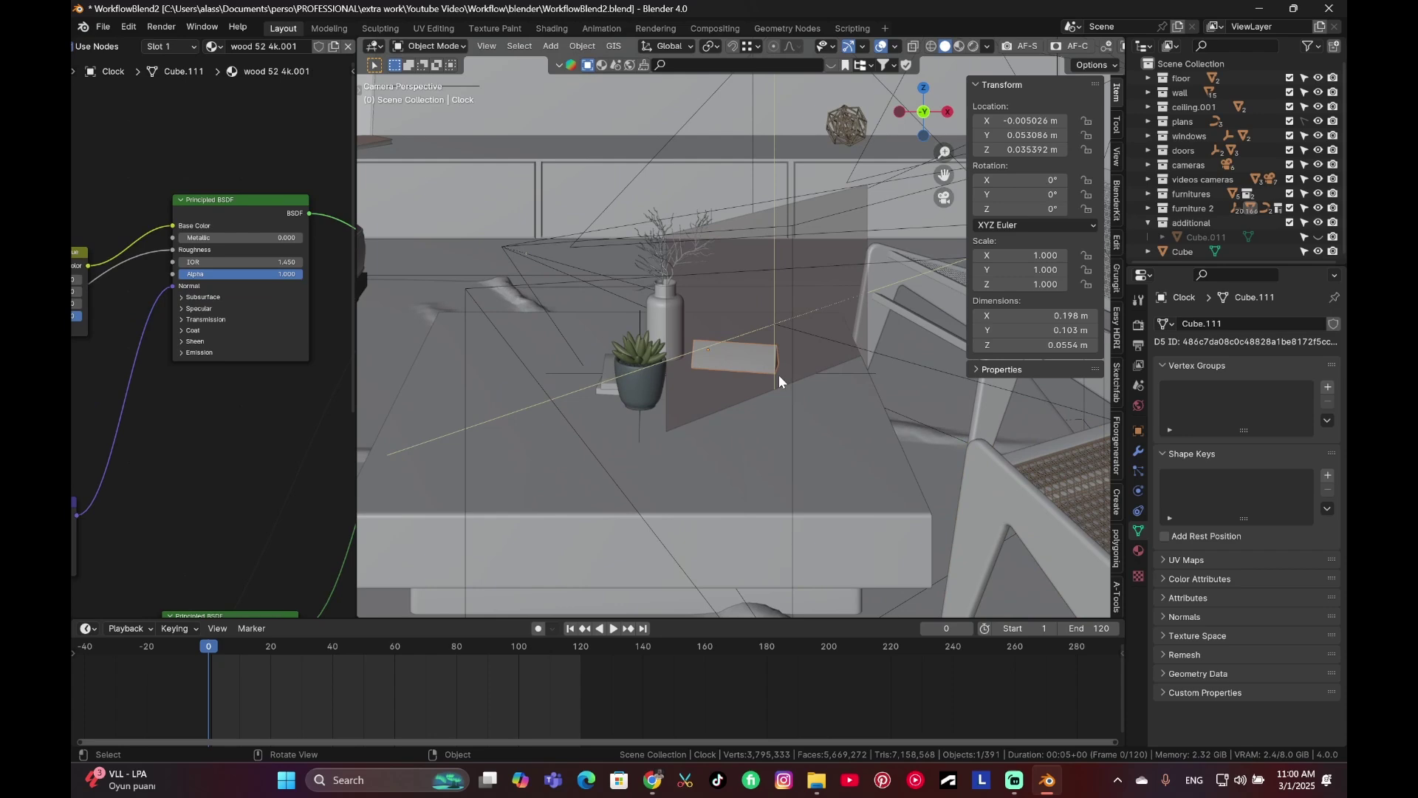
key("r")
key("z")
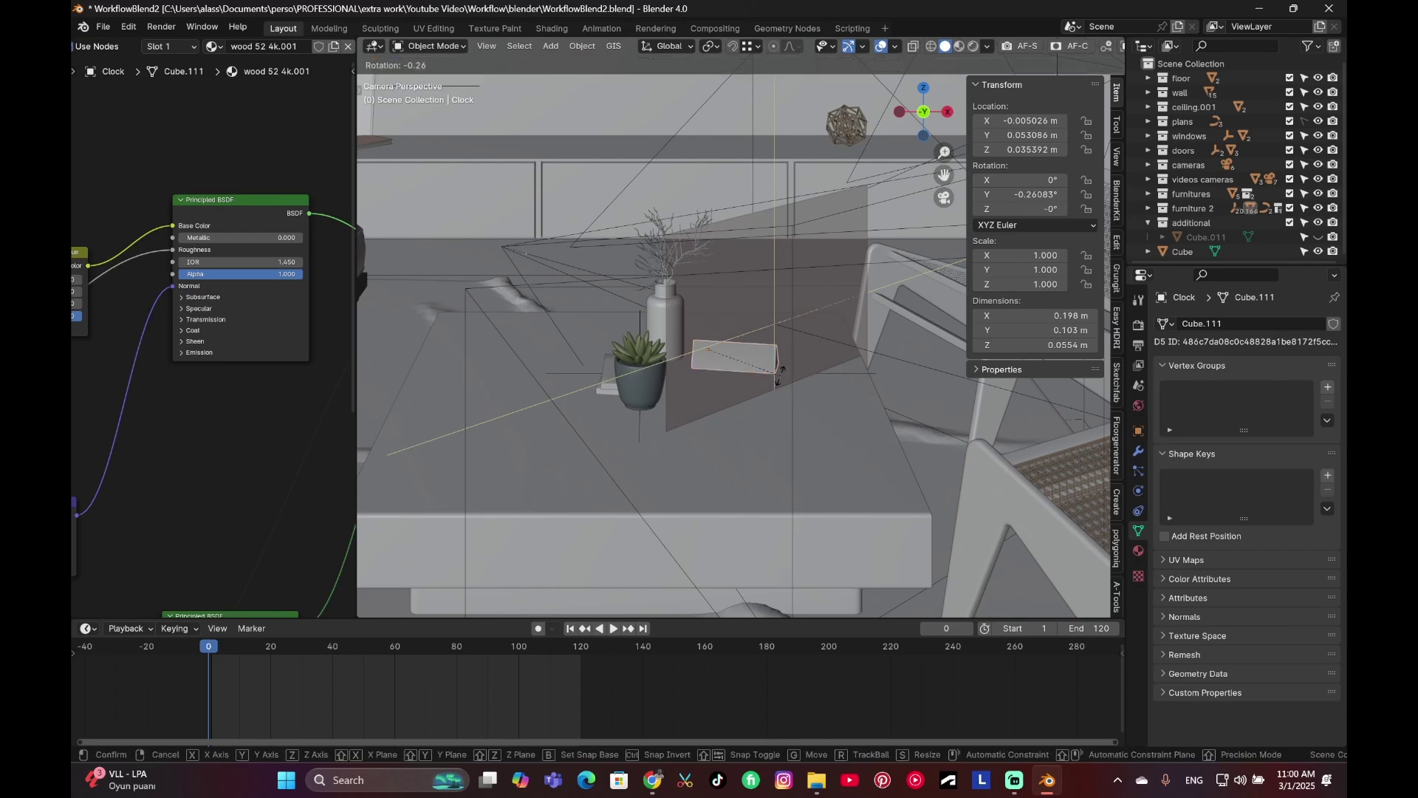
left_click(715, 379)
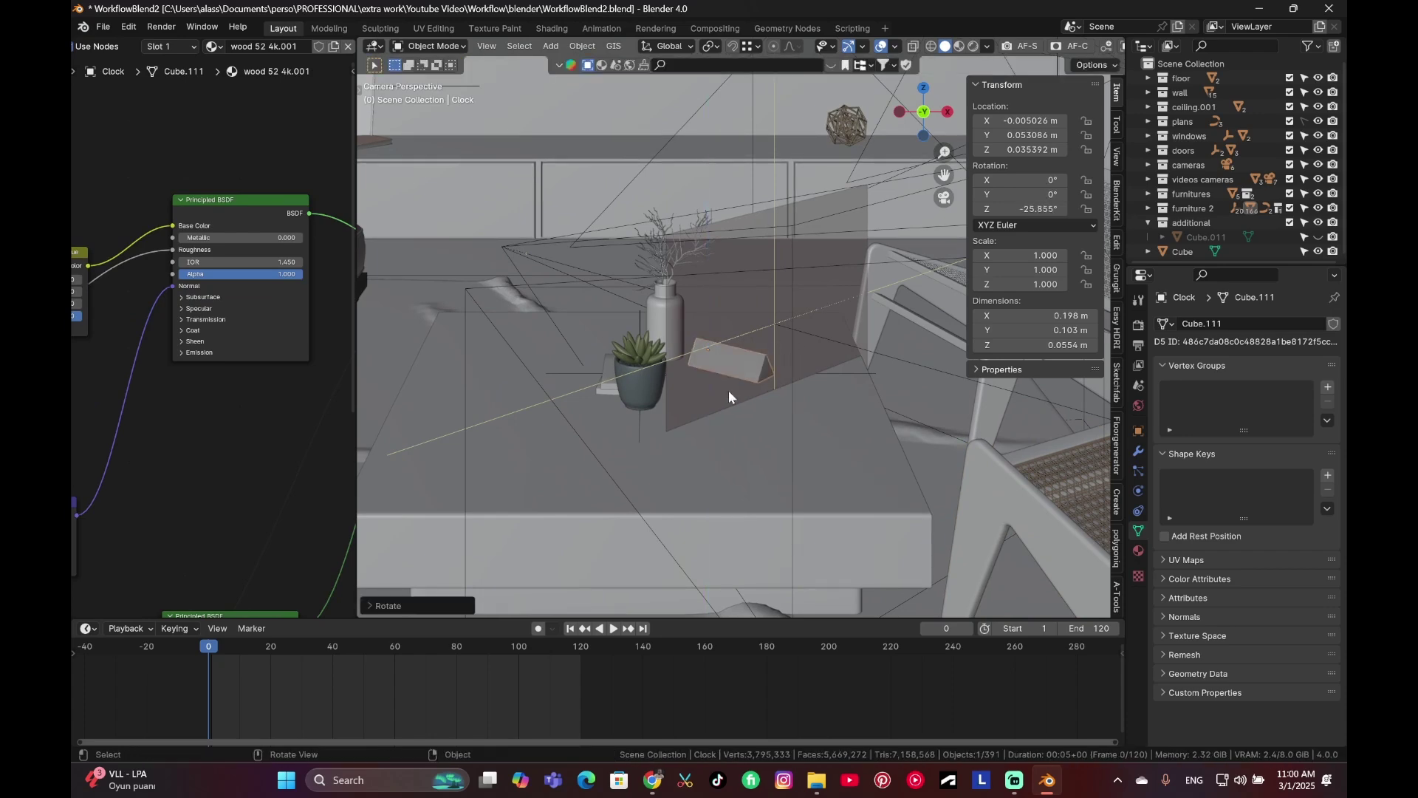
Step: Rotate the horse head sculpture on the black sideboard about the Z axis to a Z rotation of about -25.9°
scroll(716, 379, "down", 6)
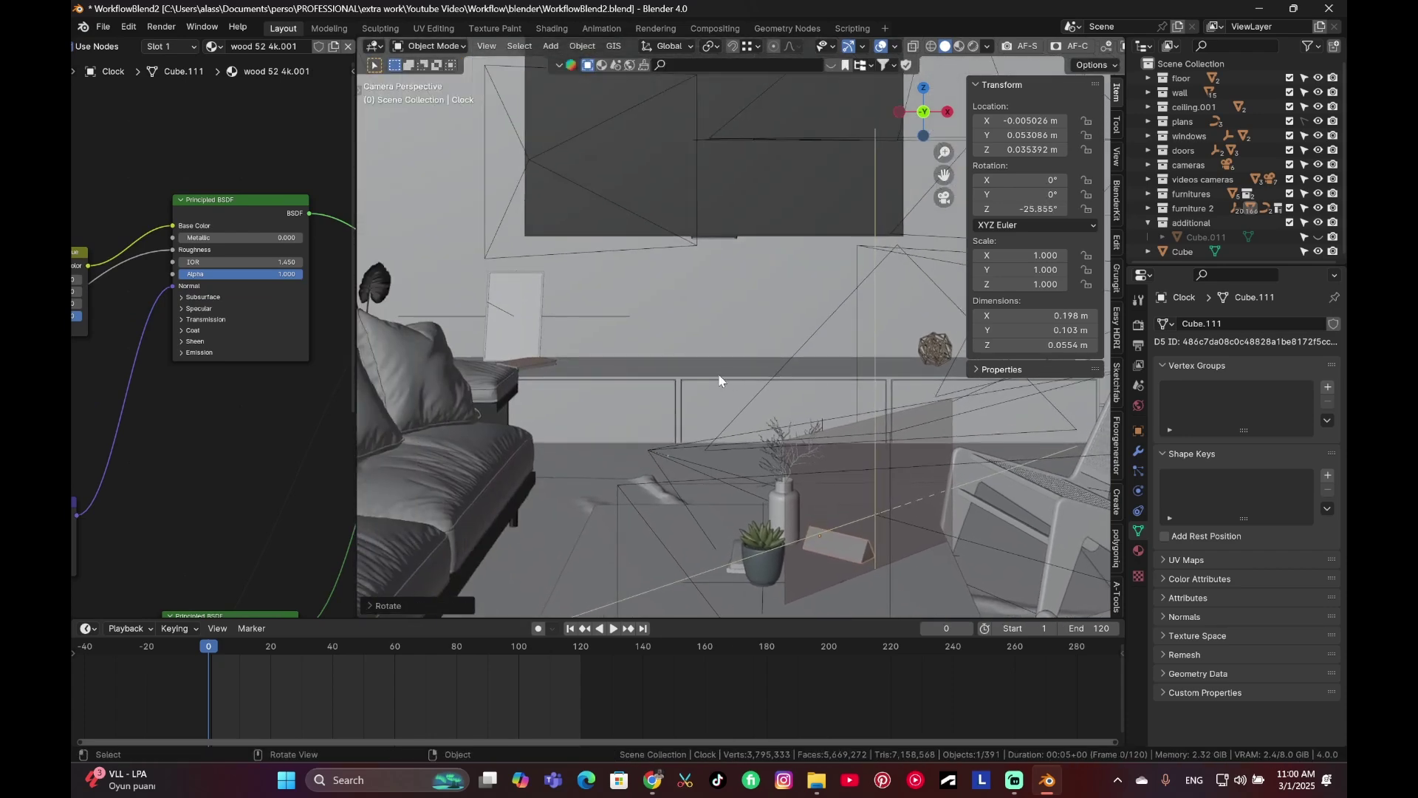
middle_click_drag(718, 375, 815, 341)
scroll(774, 286, "up", 6)
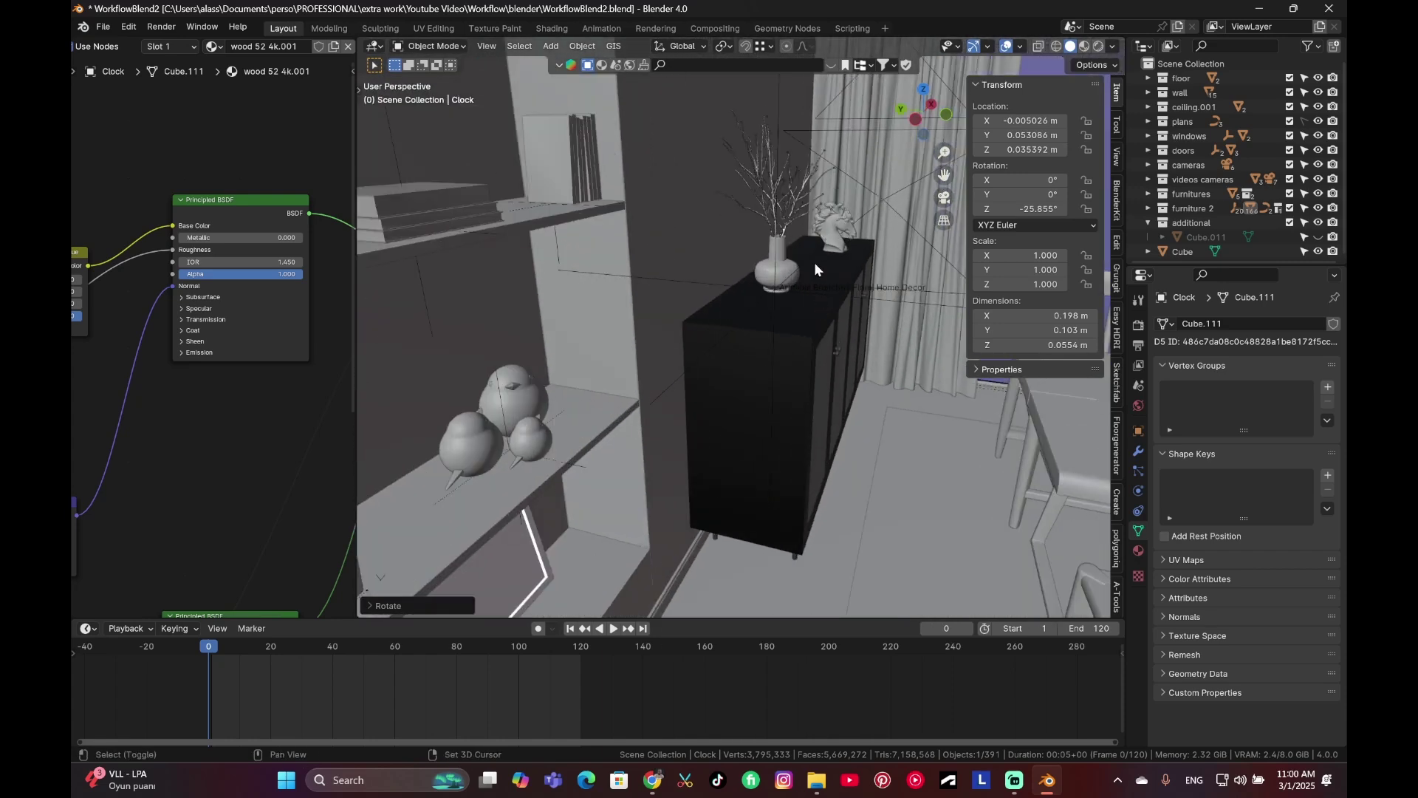
left_click(738, 339)
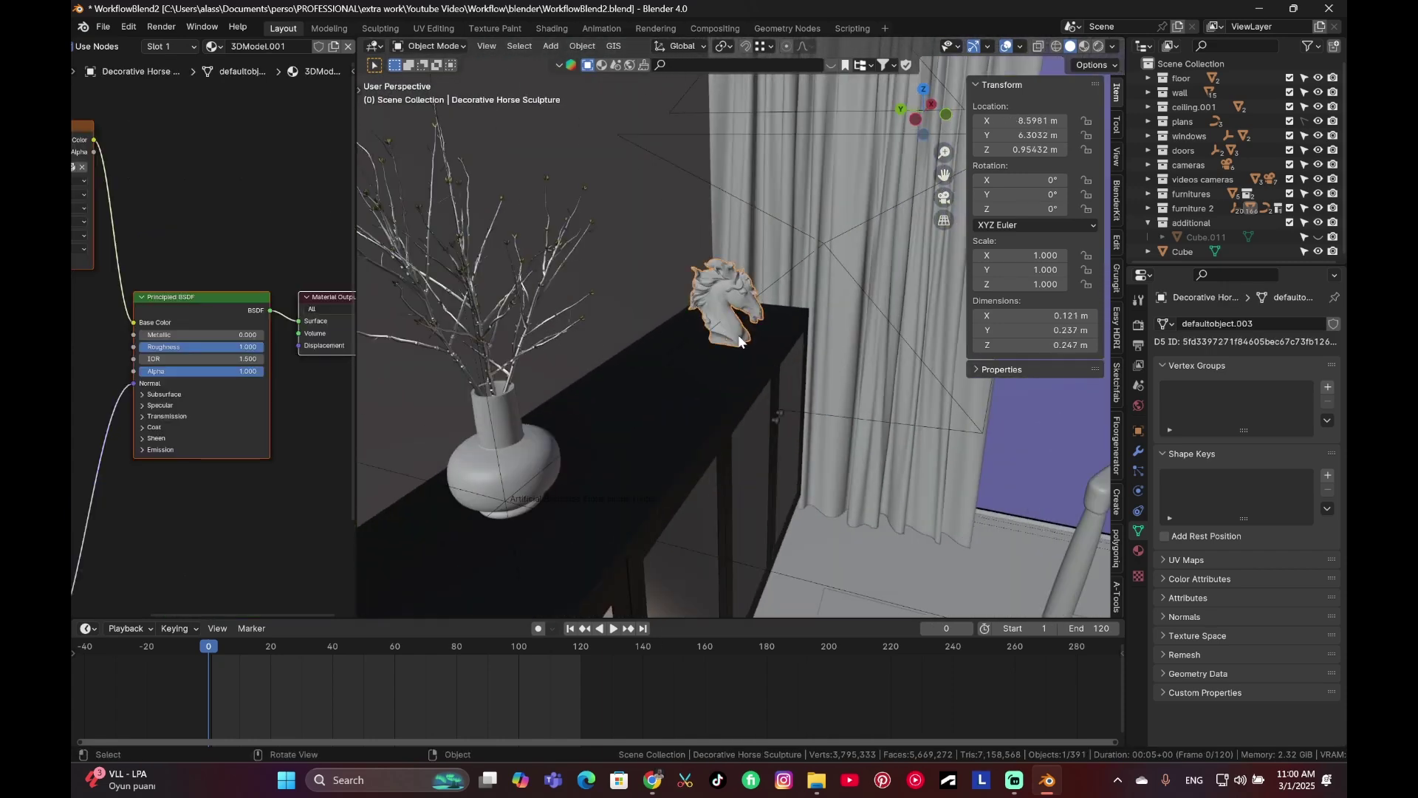
key("r")
key("z")
left_click(741, 347)
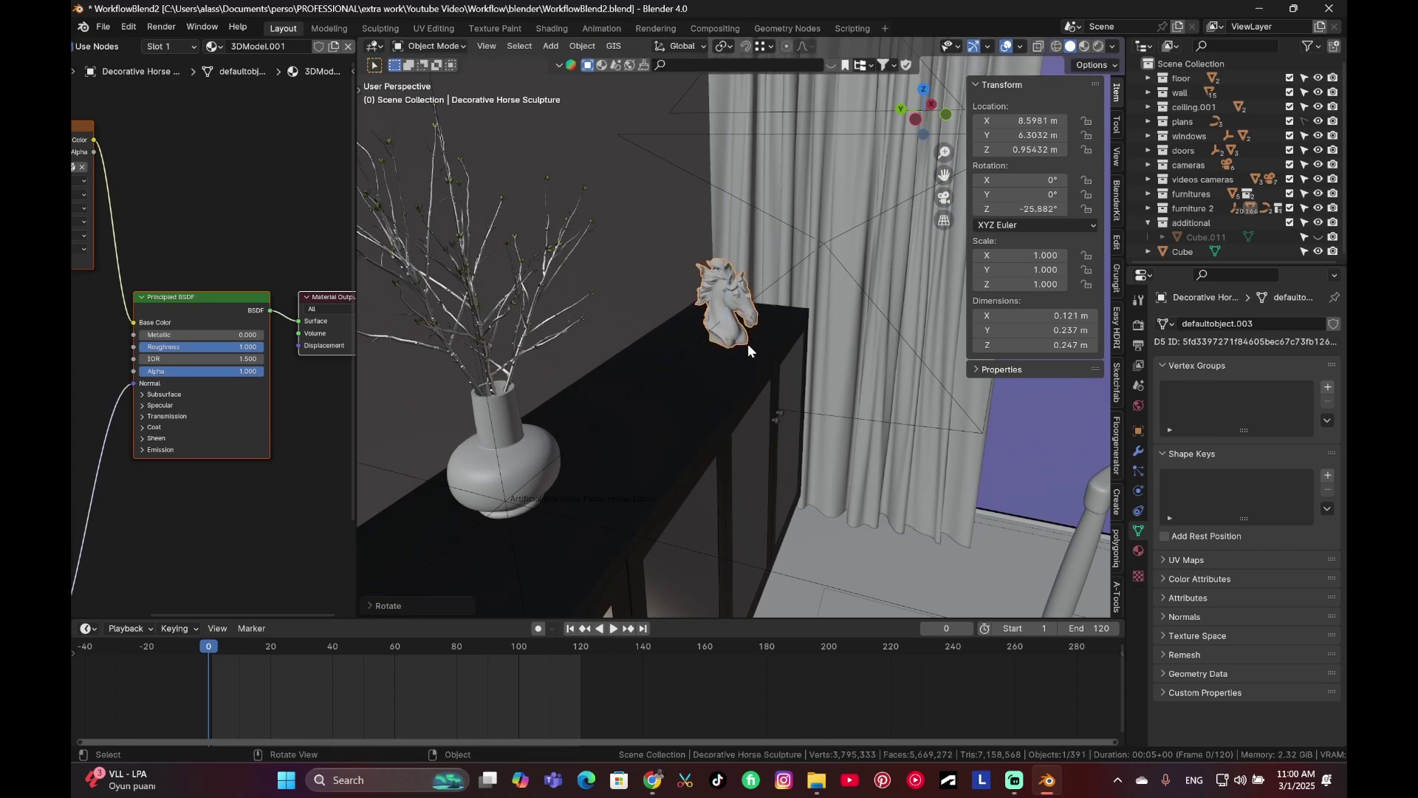
Step: Return to the camera view of the living room and save the file
mouse_move(741, 347)
middle_mouse_down()
mouse_move(636, 360)
mouse_move(823, 397)
mouse_move(725, 347)
middle_mouse_up()
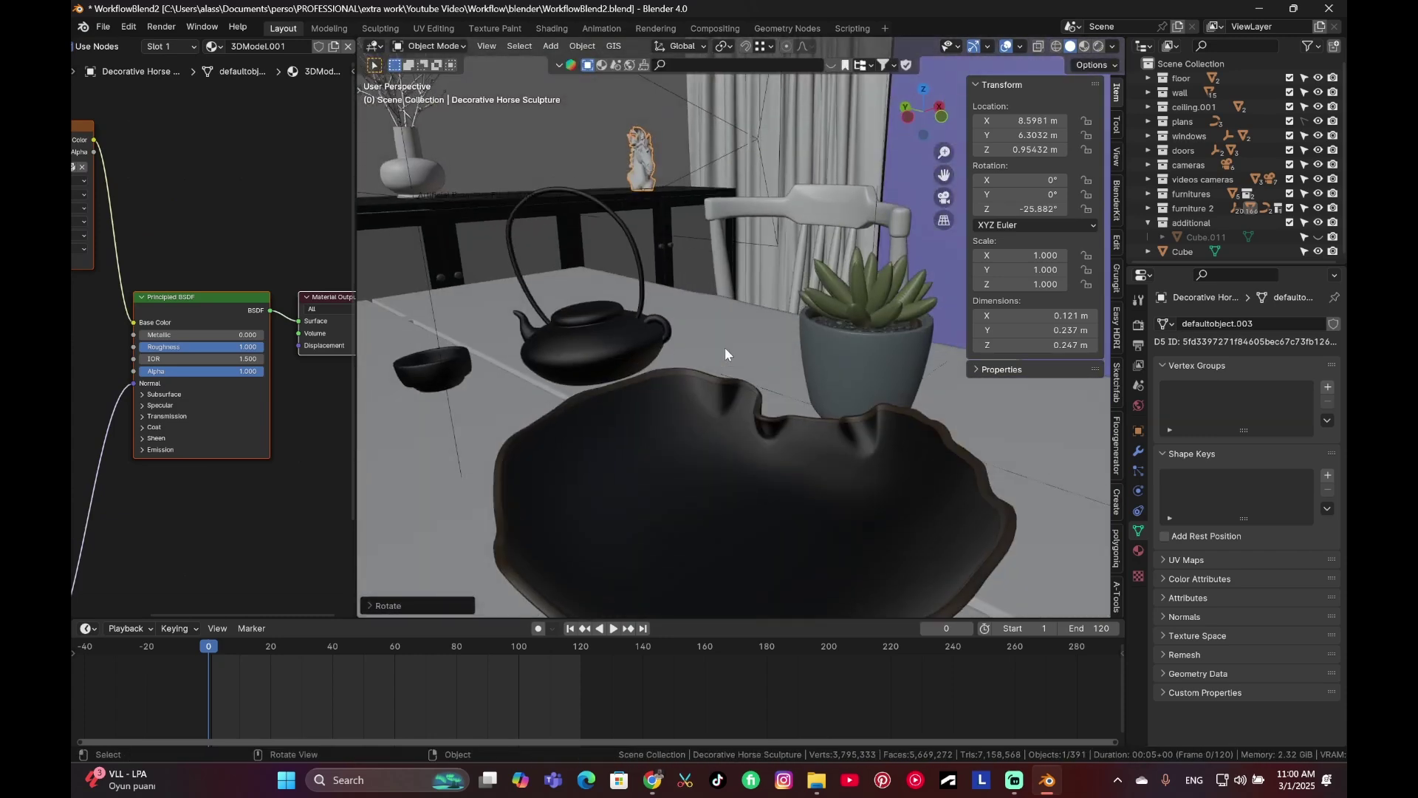
key("KP_0")
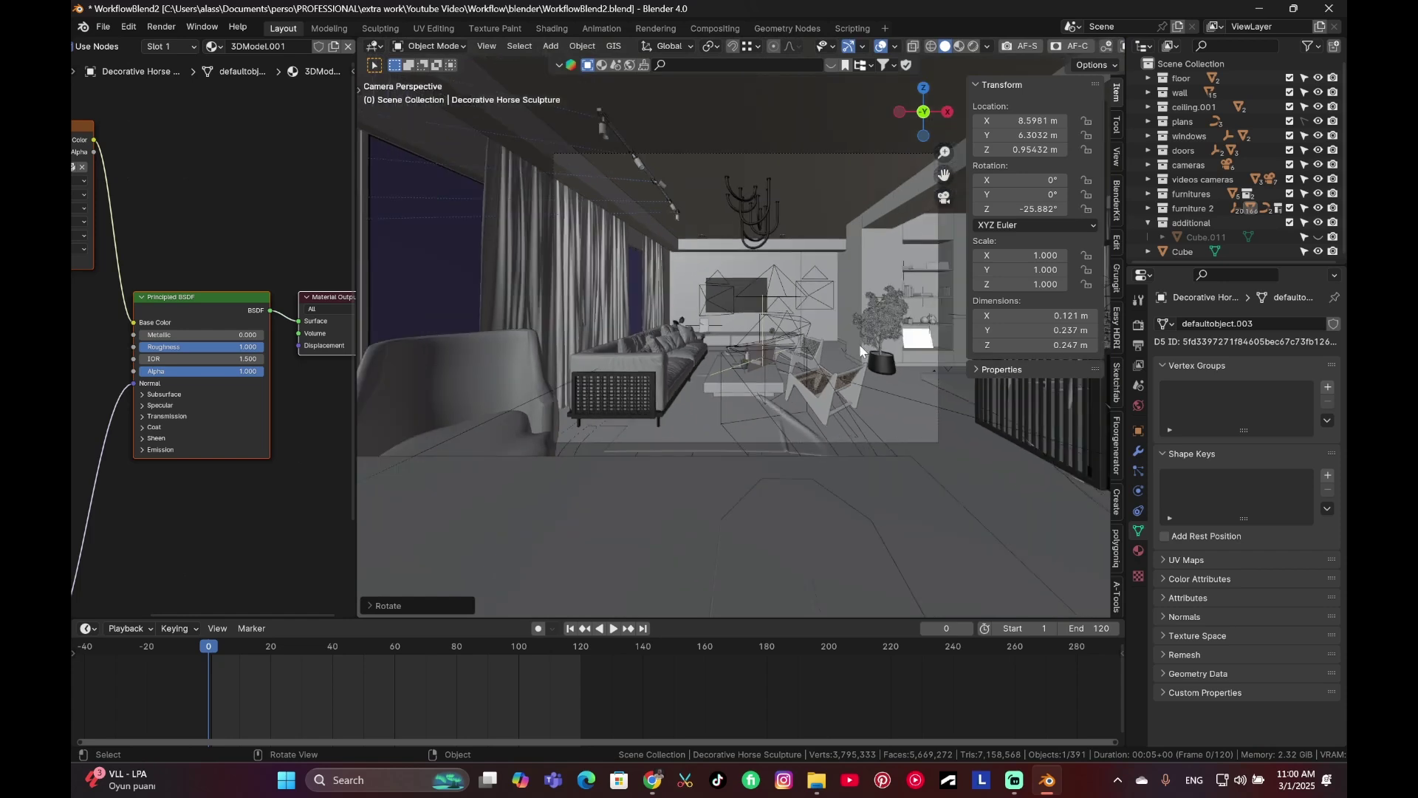
middle_click_drag(761, 317, 724, 356, "shift")
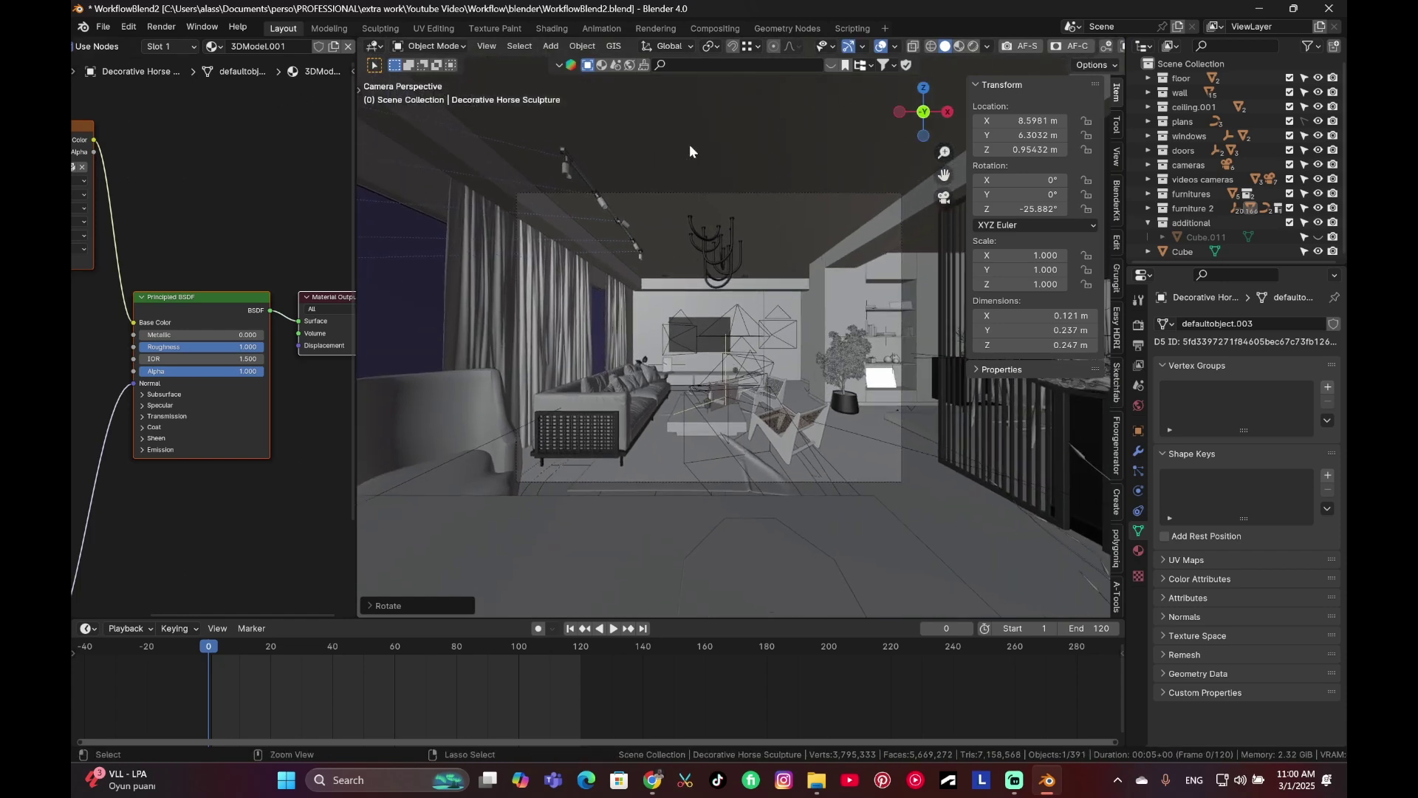
key("ctrl+s")
Step: Expand the 3D viewport over the node editor, hide its sidebar, and preview the camera view in Rendered shading
left_click_drag(359, 42, 295, 55)
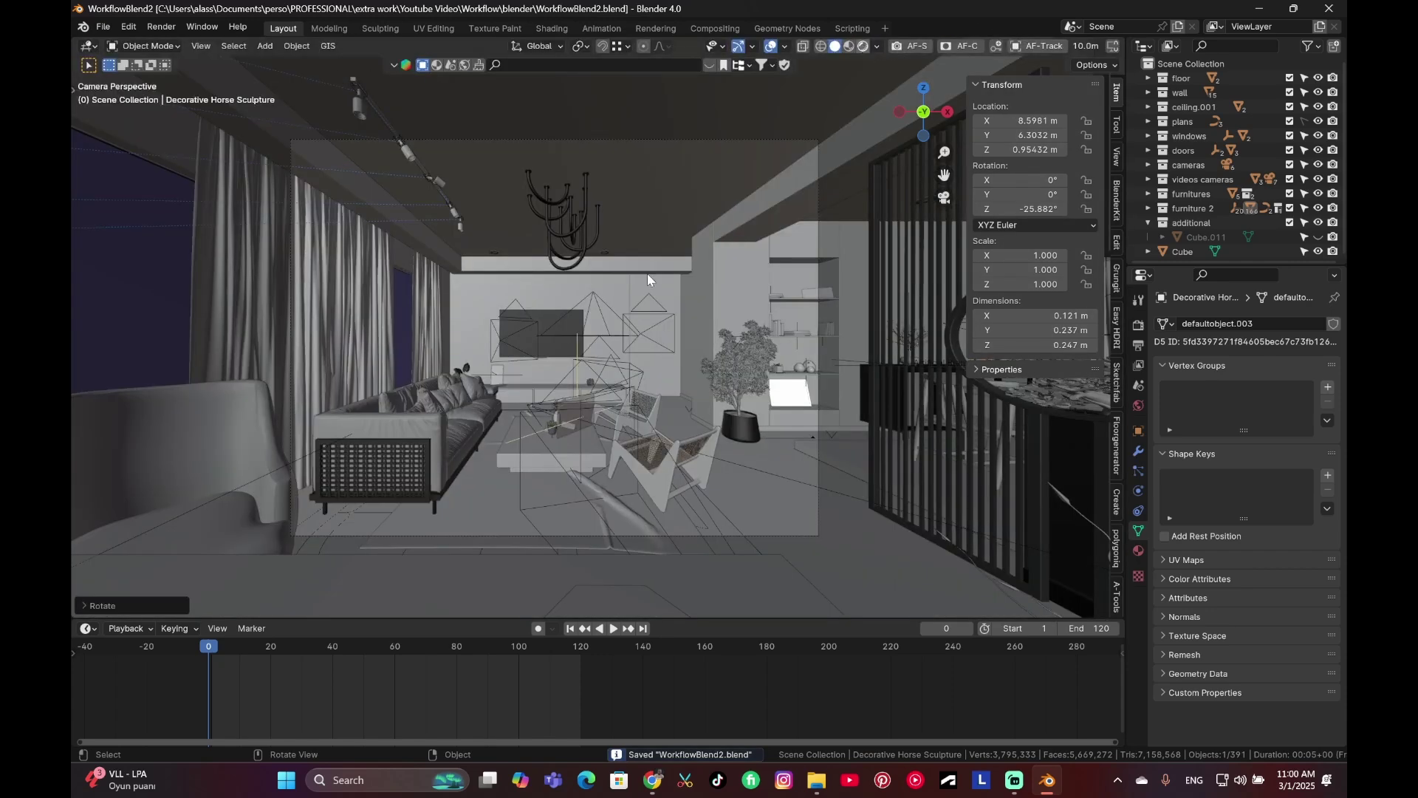
key("n")
key("z")
key("8")
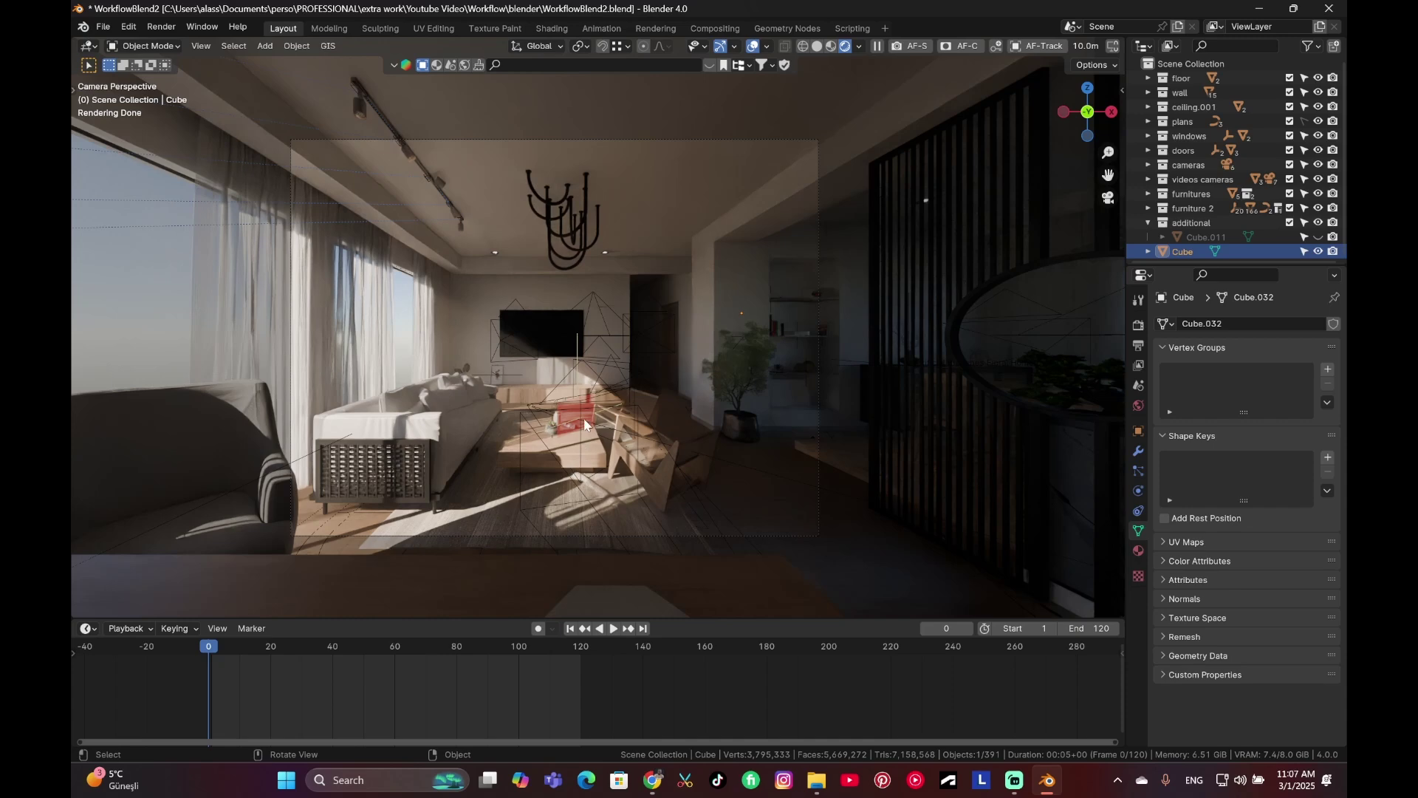
scroll(455, 344, "up", 2)
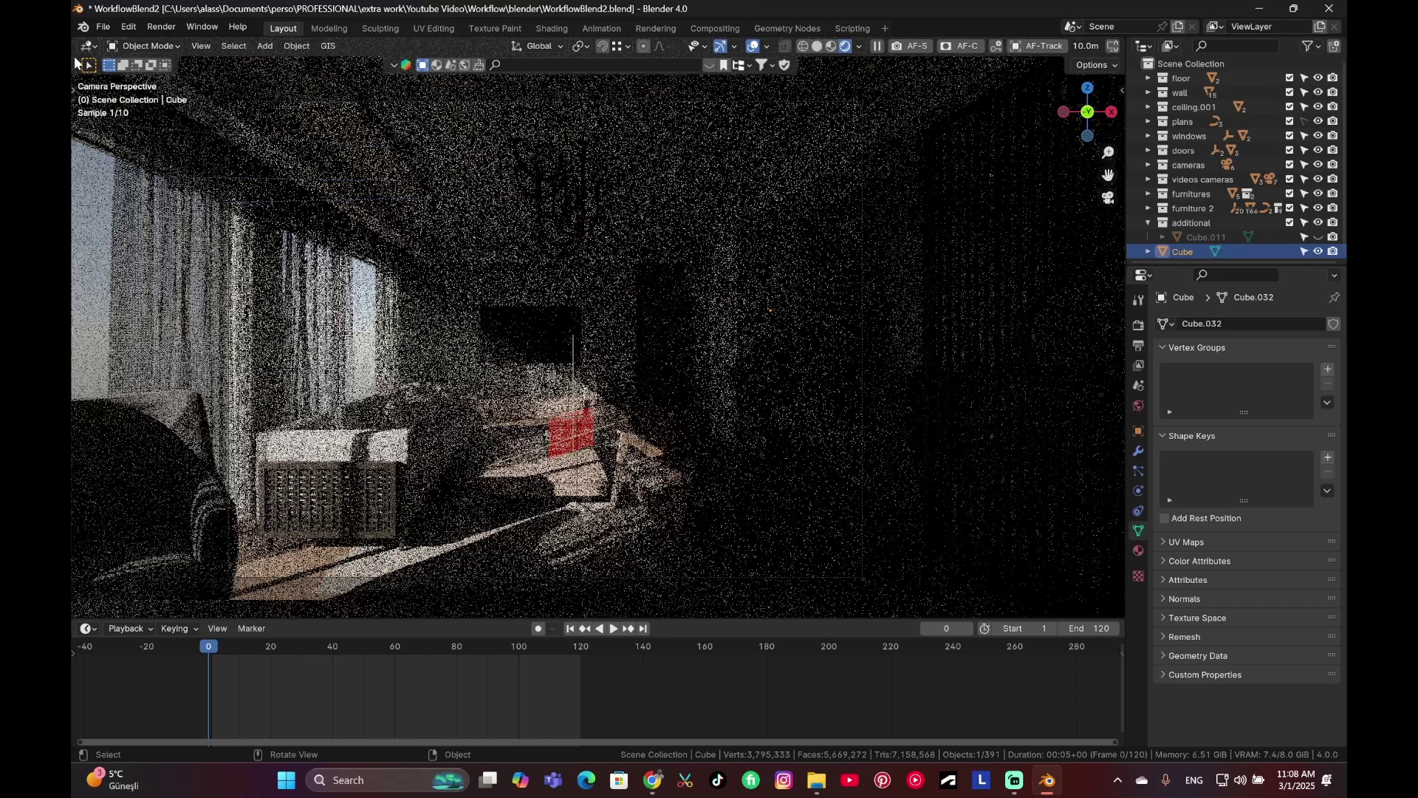
Step: Switch the viewport to Solid shading and split off a Shader Editor beside it showing the World nodes
left_click(817, 45)
left_click_drag(72, 43, 503, 148)
left_click(90, 47)
left_click(140, 181)
left_click(137, 46)
left_click(138, 98)
key("Home")
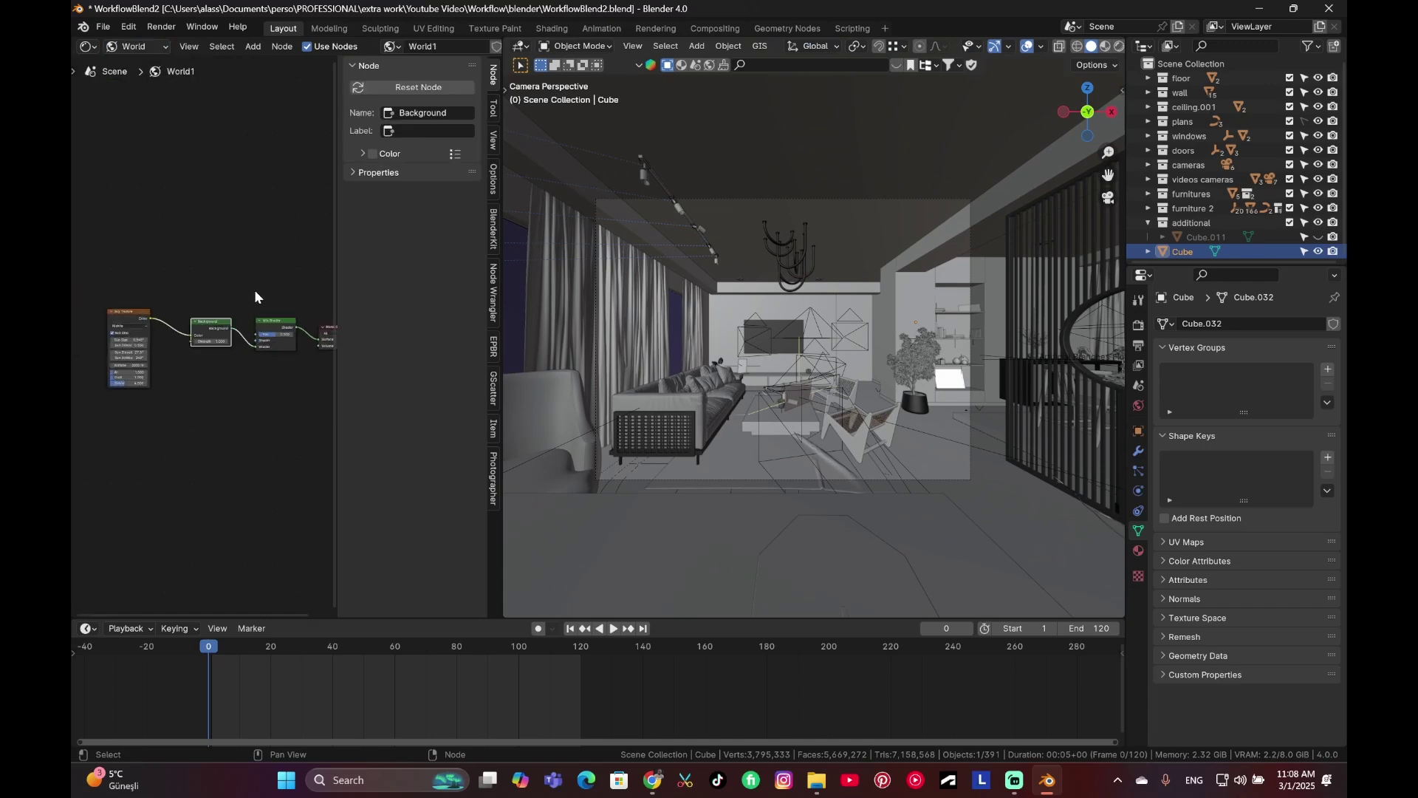
middle_click_drag(263, 296, 225, 266)
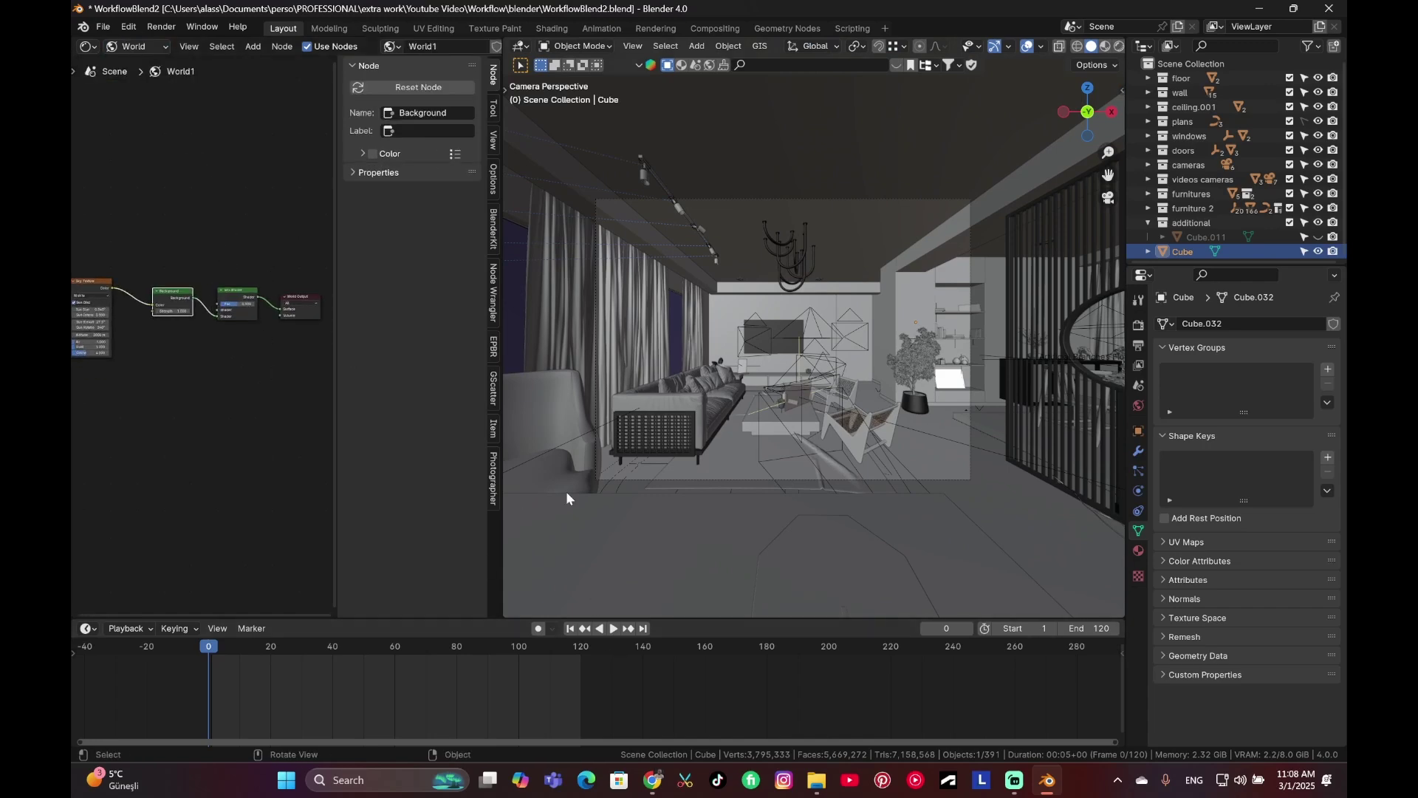
Step: Switch to the browser and examine the resolution and file format options of Poly Haven's Wide Street 02 HDRI
left_click(653, 779)
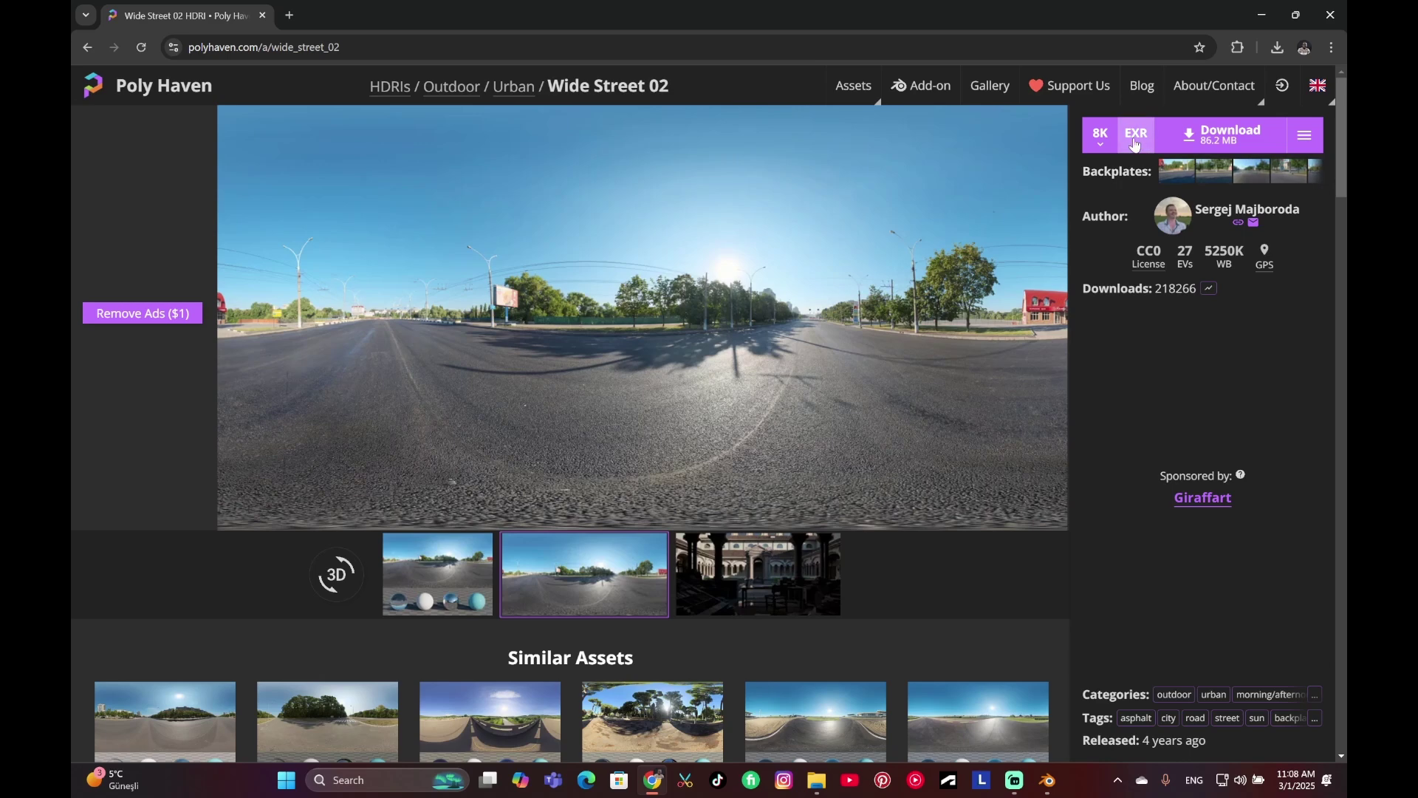
left_click(1112, 144)
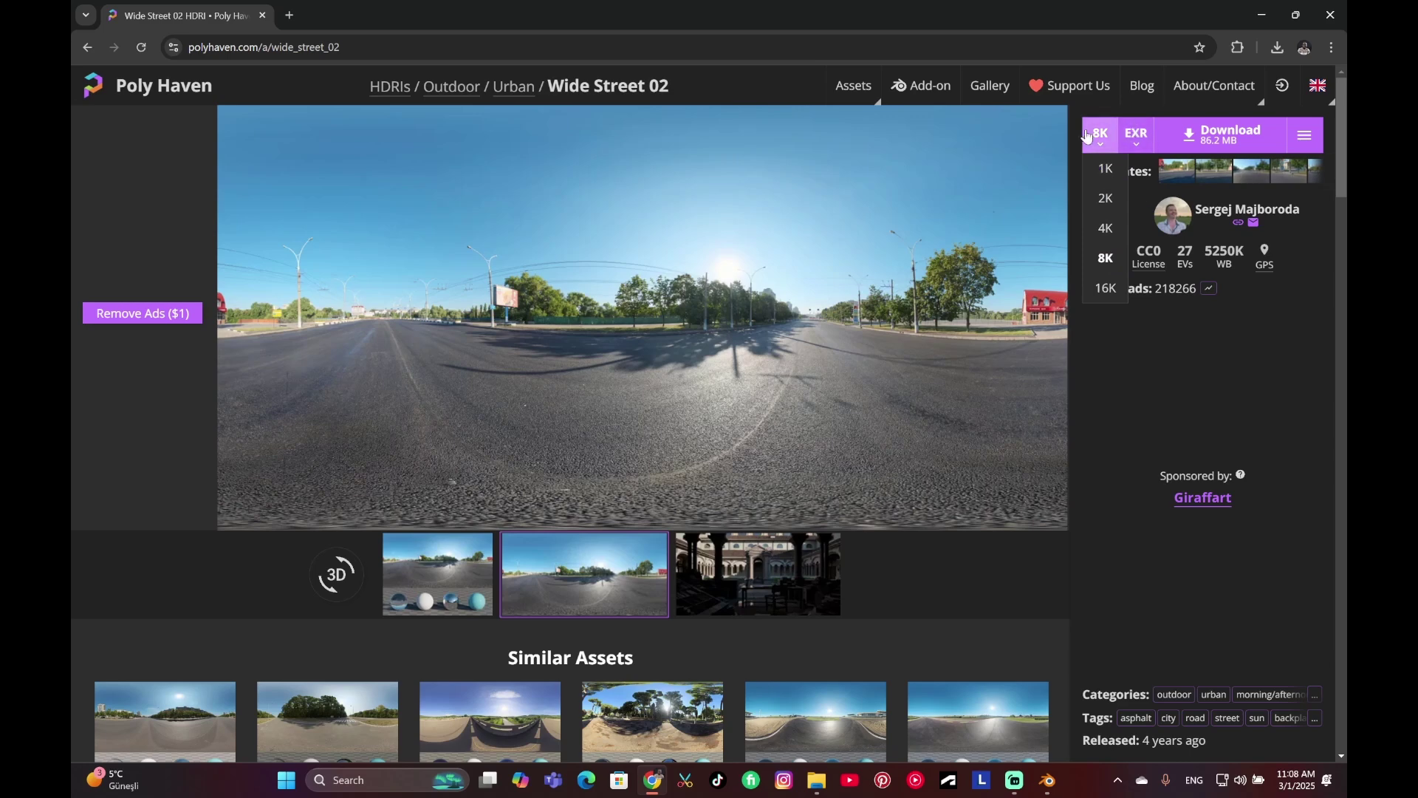
left_click(1111, 145)
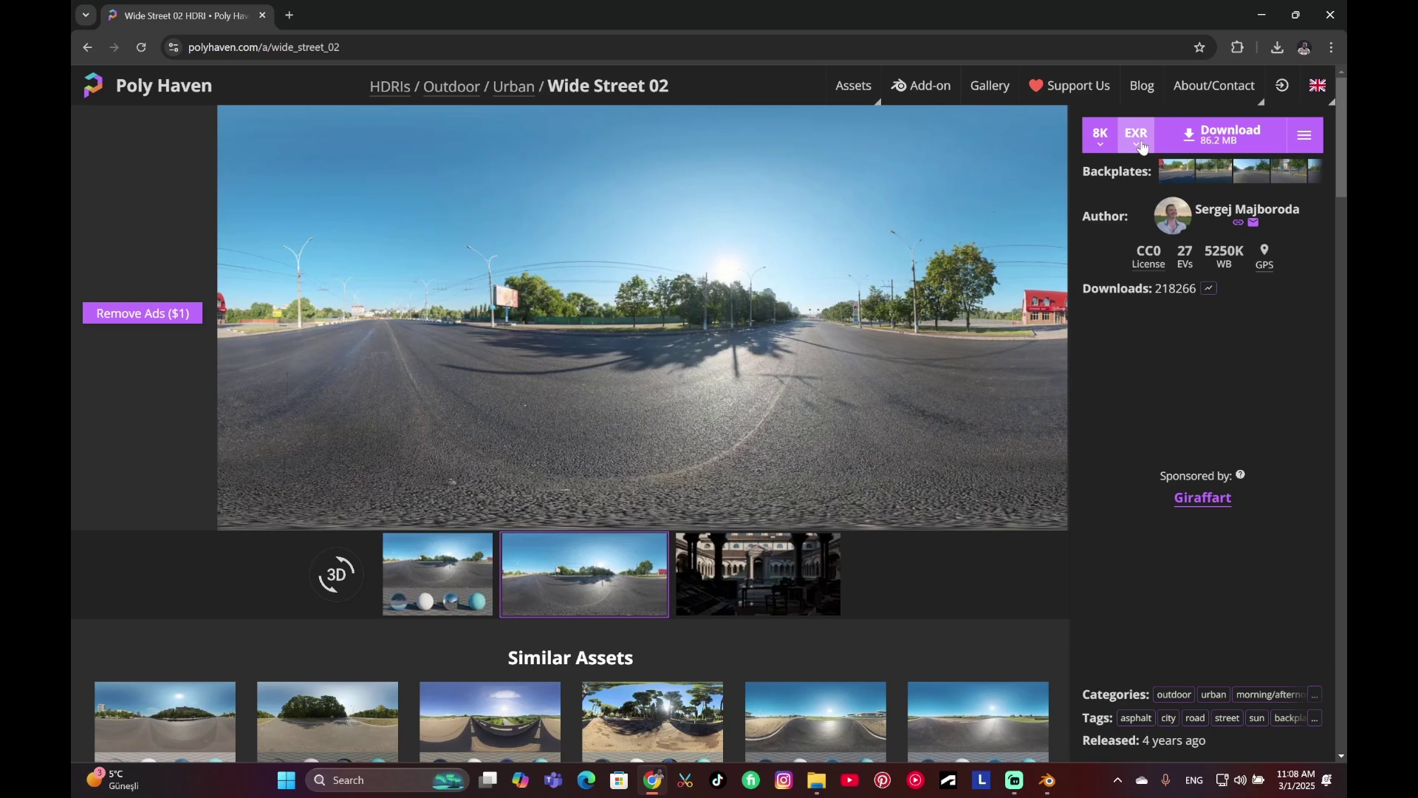
left_click(1142, 147)
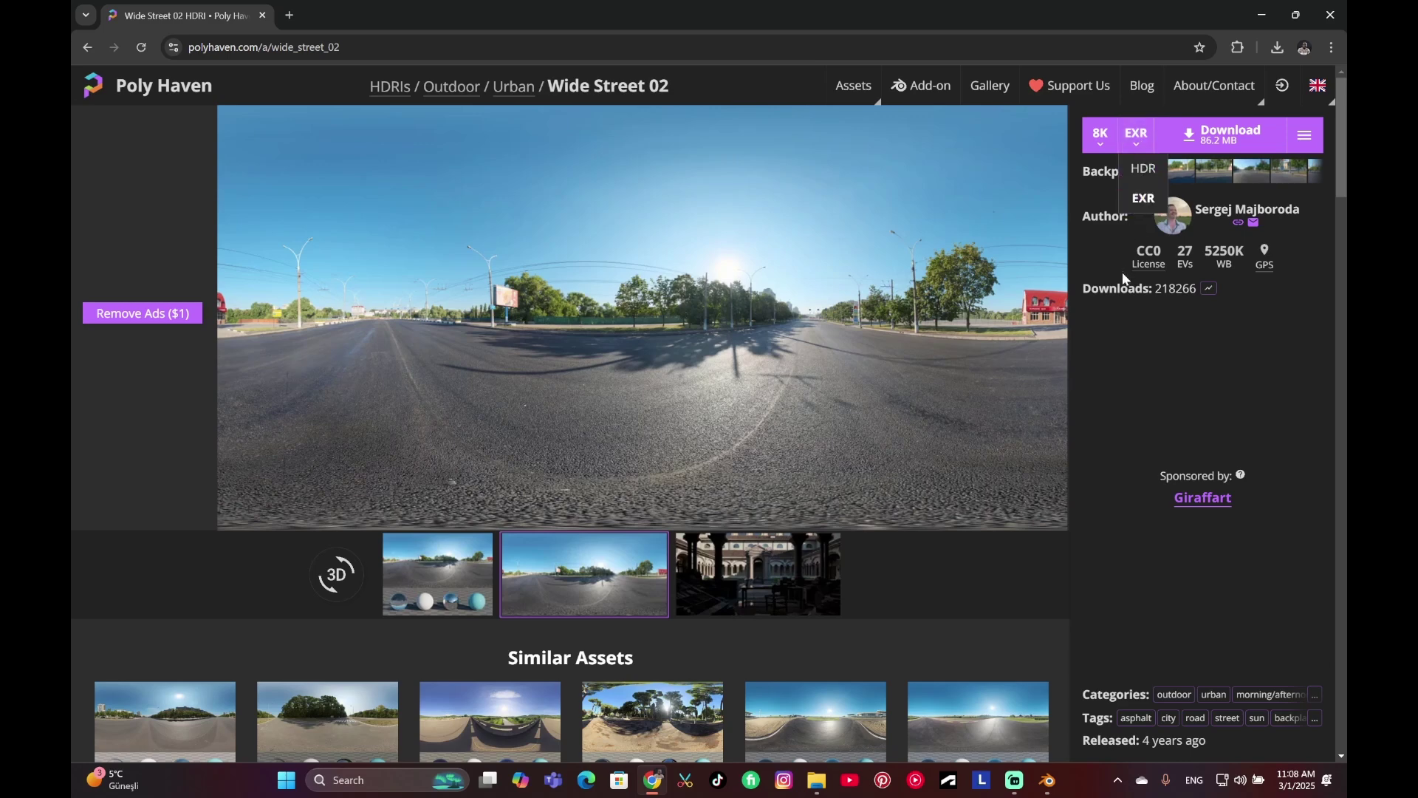
Step: Switch back to Blender and add the wide_street_02_8k image to the World nodes, placing it above the Sky Texture
left_click(1047, 780)
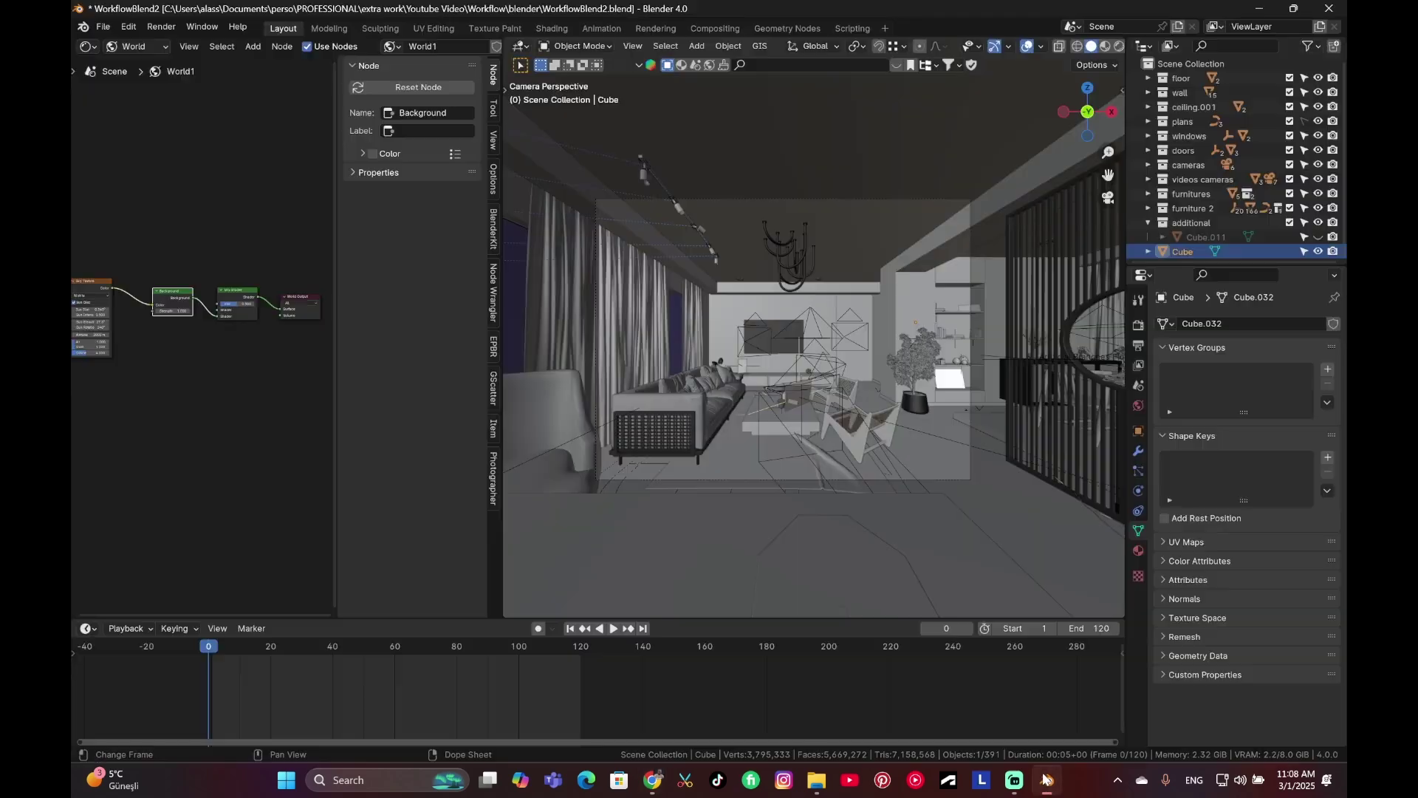
middle_click_drag(295, 409, 326, 411)
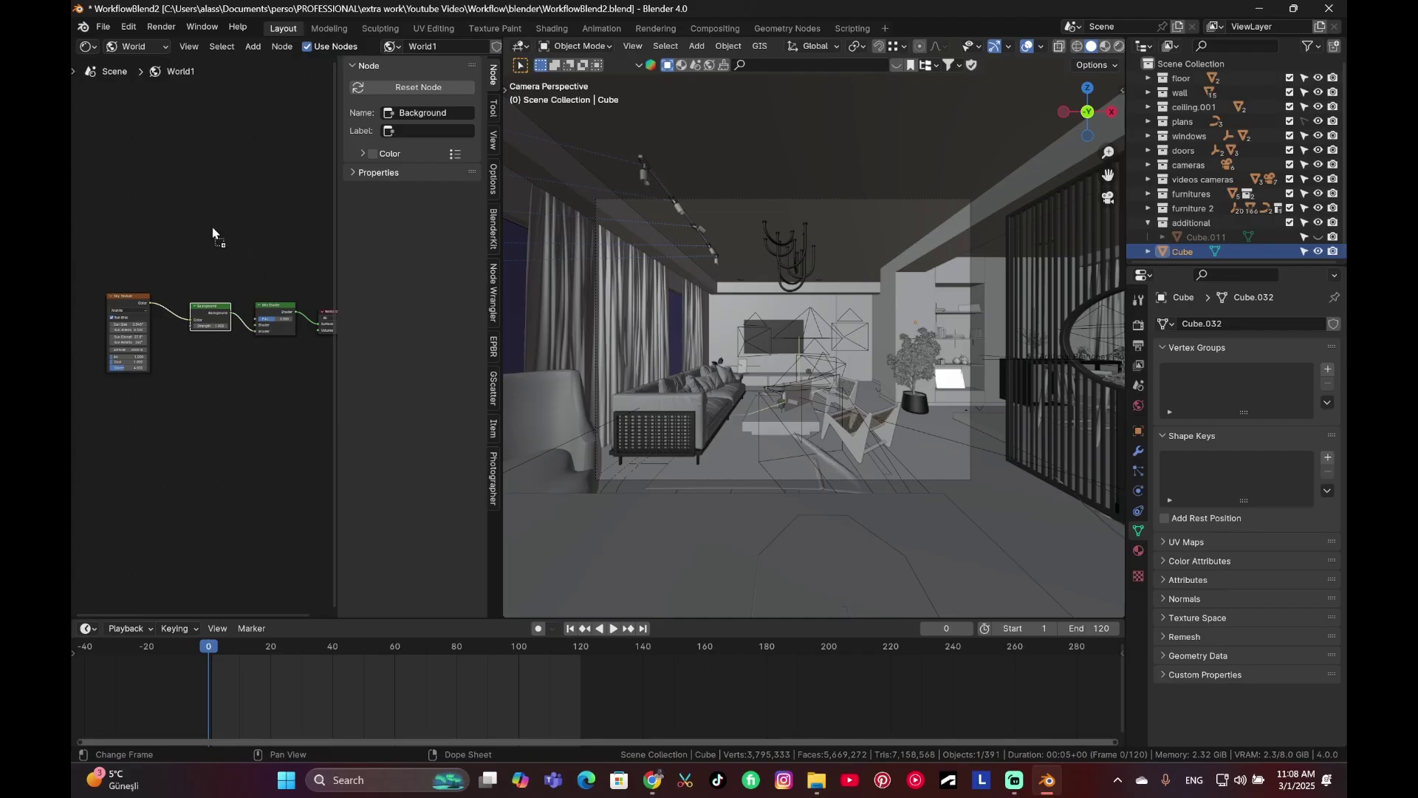
left_click_drag(210, 232, 201, 168)
scroll(184, 187, "up", 3)
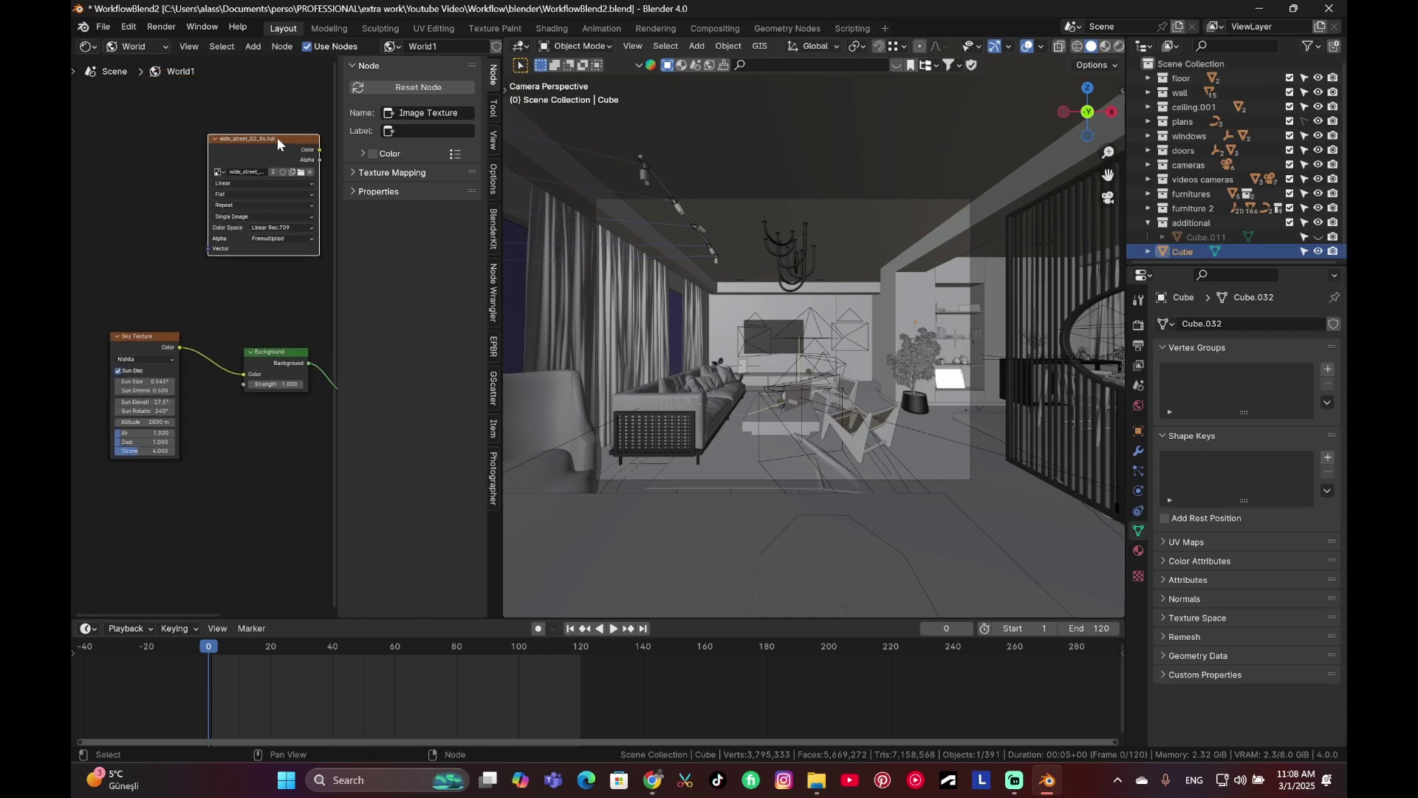
left_click_drag(277, 138, 202, 137)
scroll(215, 250, "down", 2)
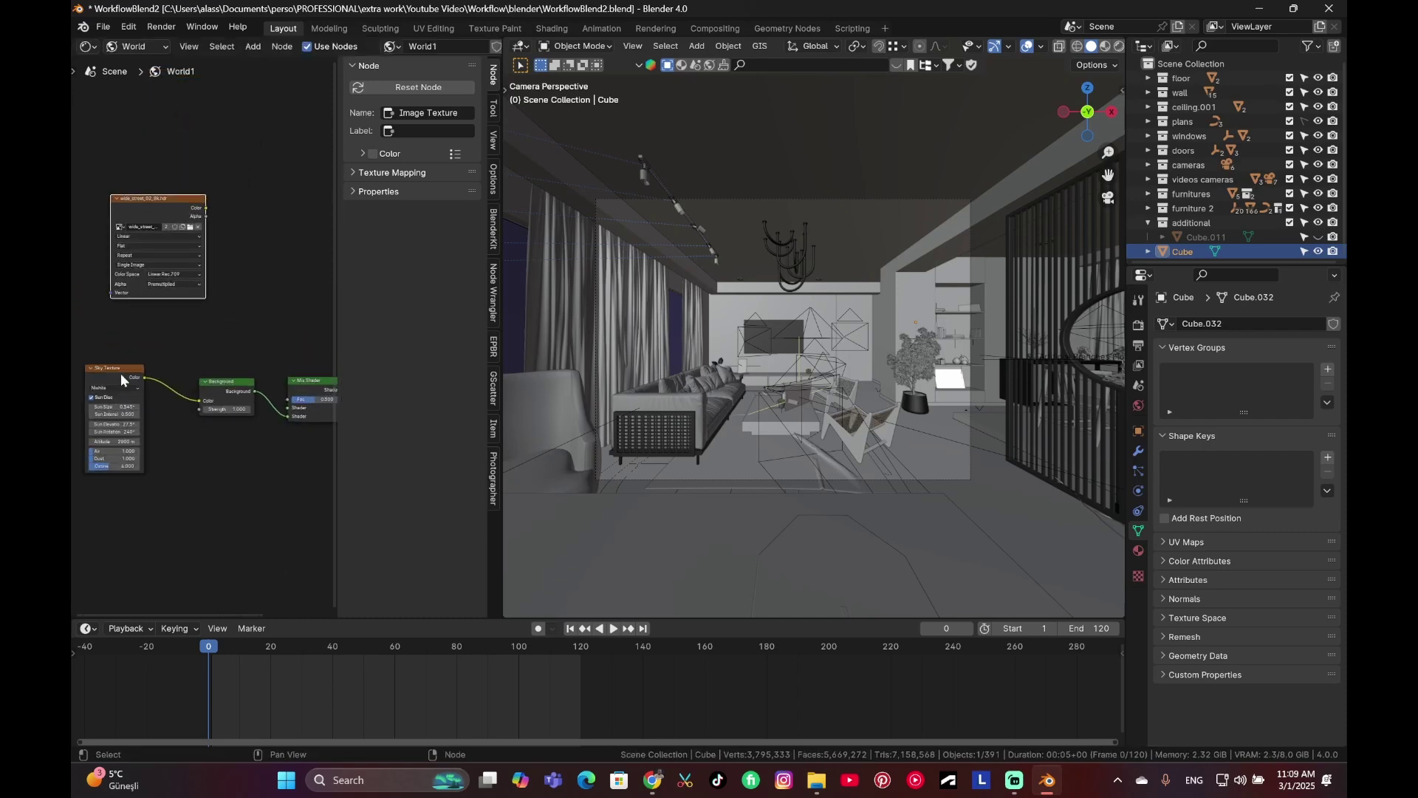
Step: Delete the Sky Texture node and connect the street image's Color to the Background node's Color
left_click(117, 374)
key("x")
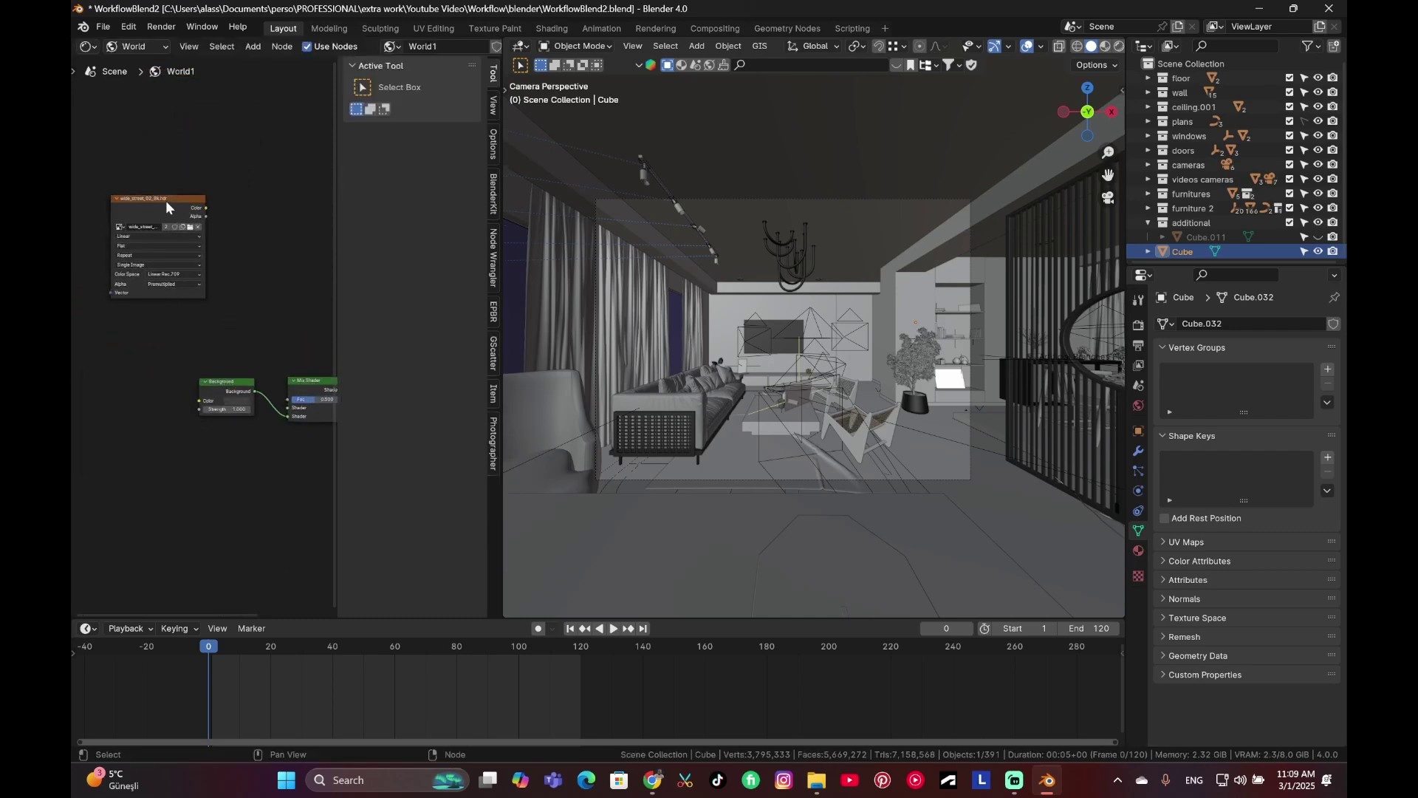
left_click_drag(164, 202, 206, 400)
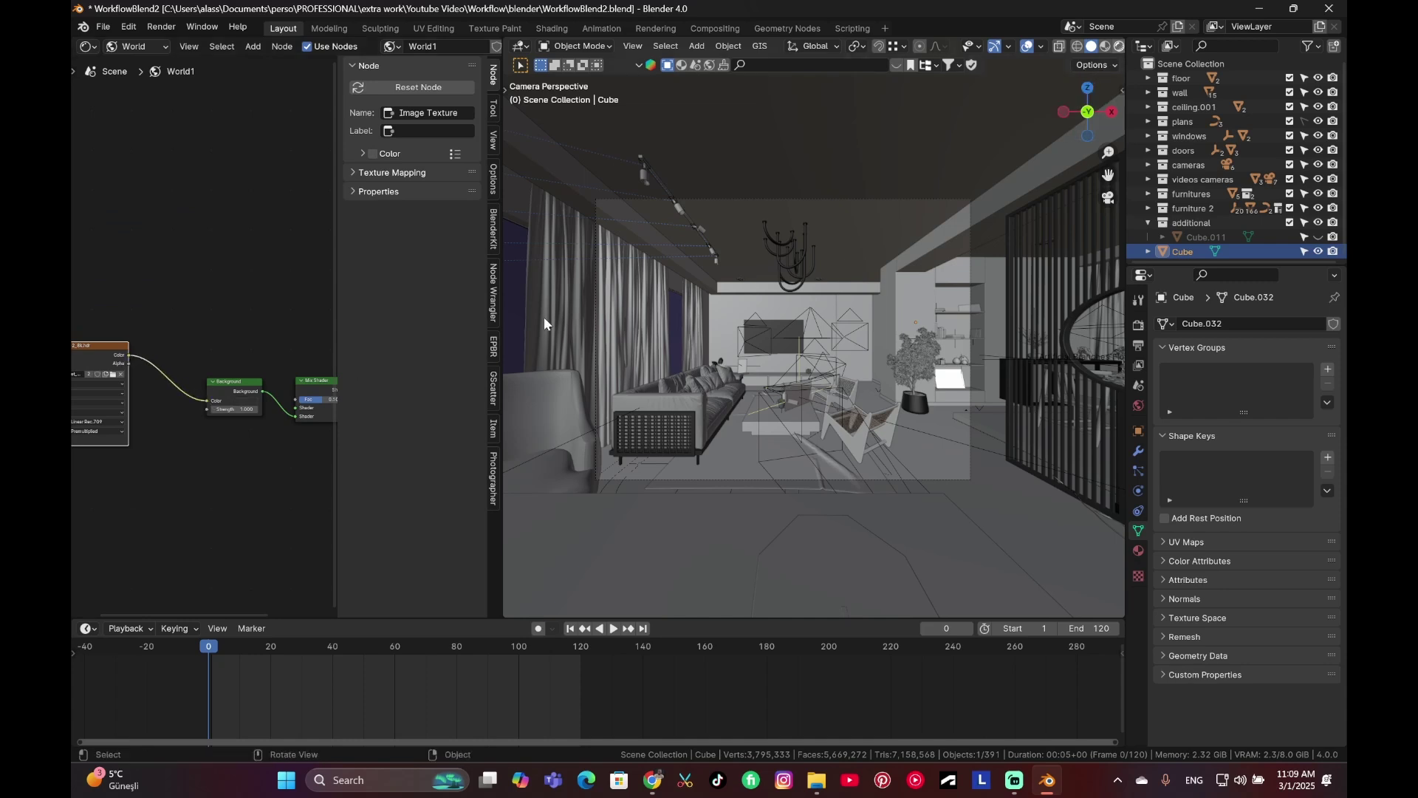
Step: Preview the street image lighting through the camera in Rendered shading, with both editor sidebars hidden
key("z")
key("8")
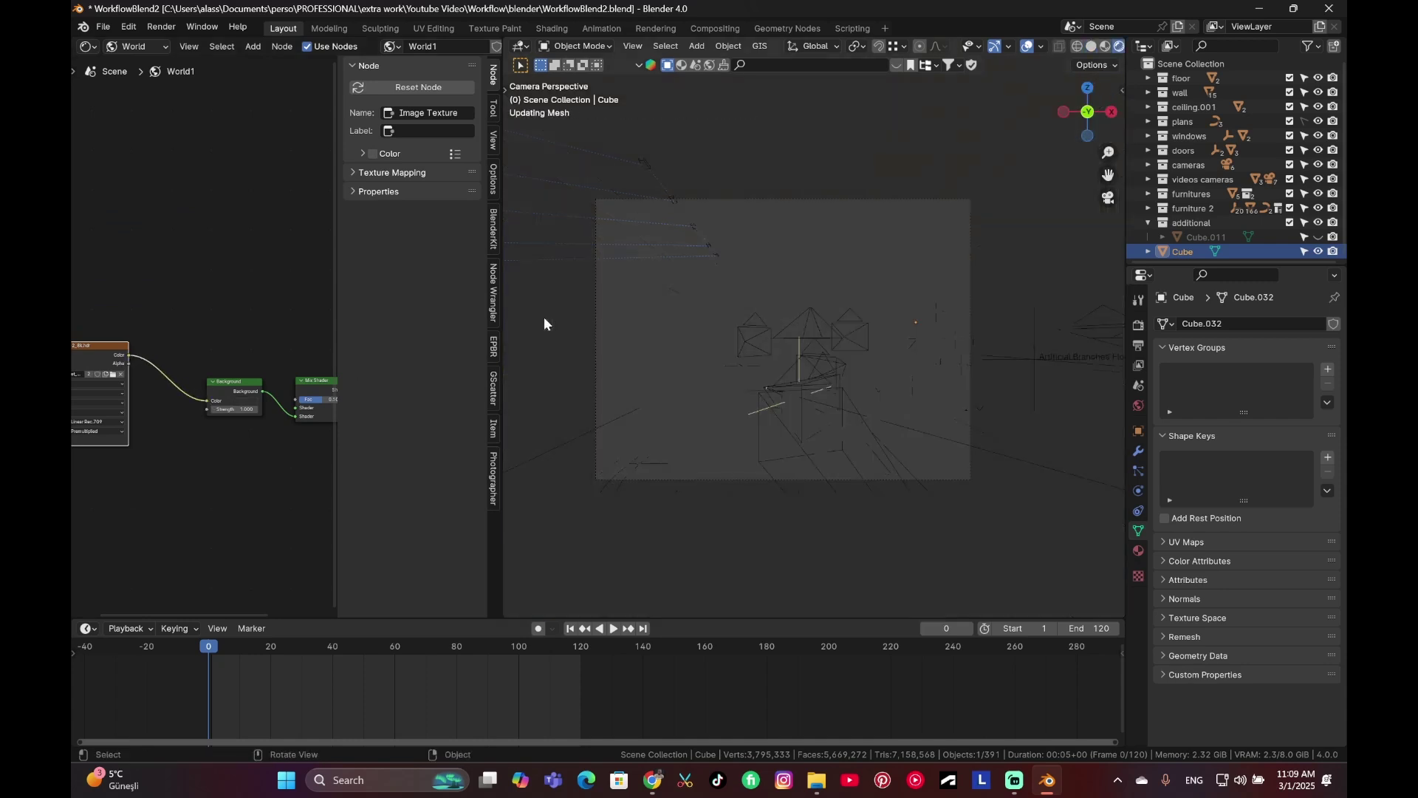
key("n")
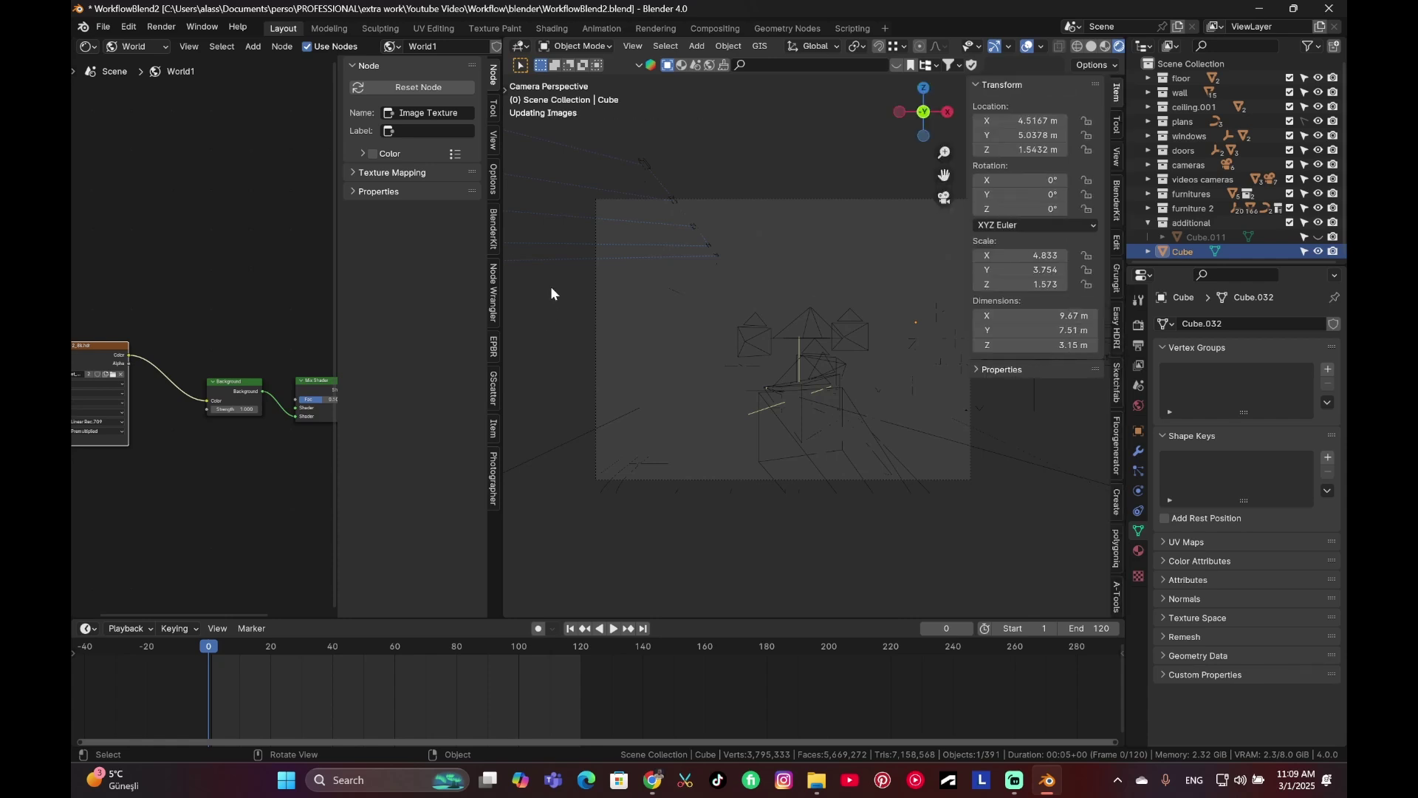
key("n")
key("n")
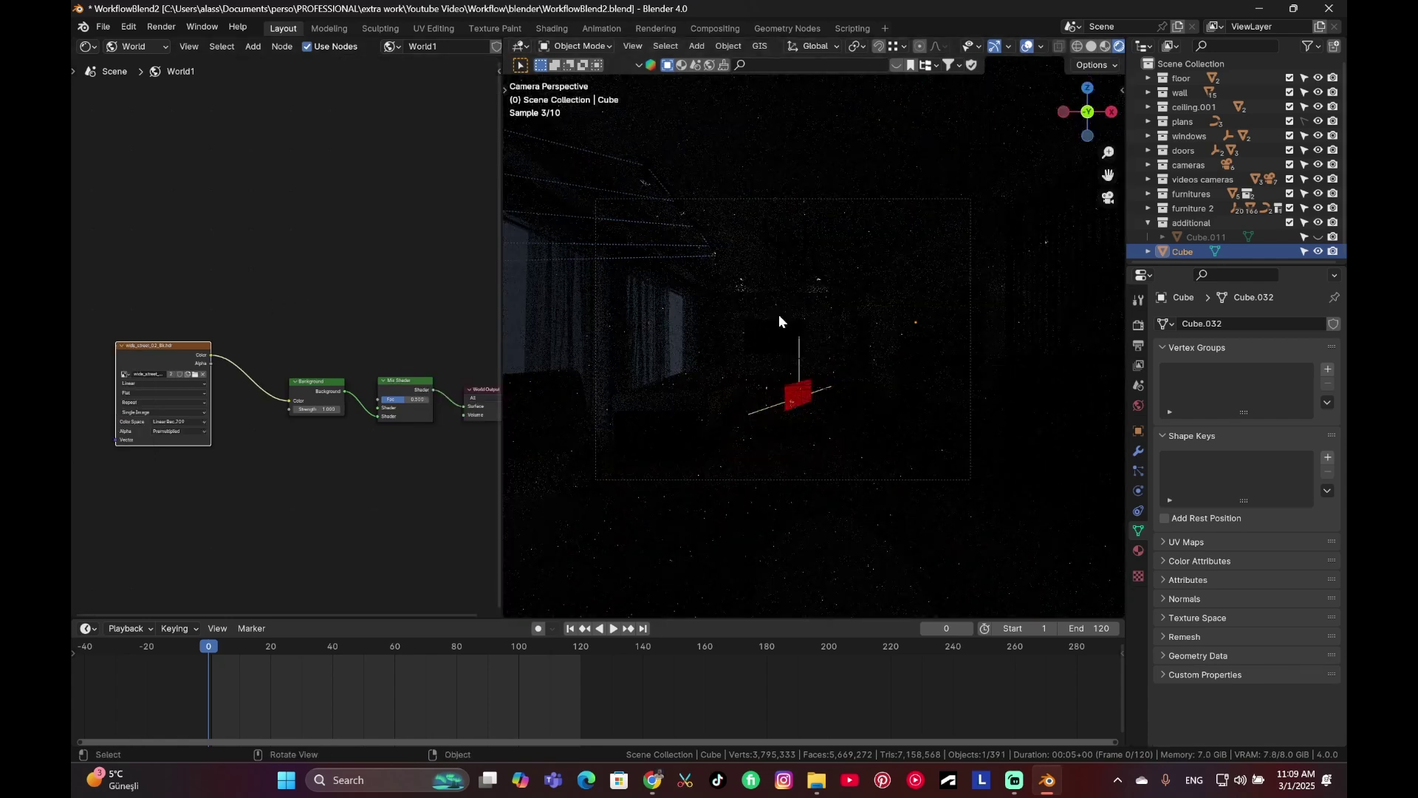
scroll(281, 359, "up", 1)
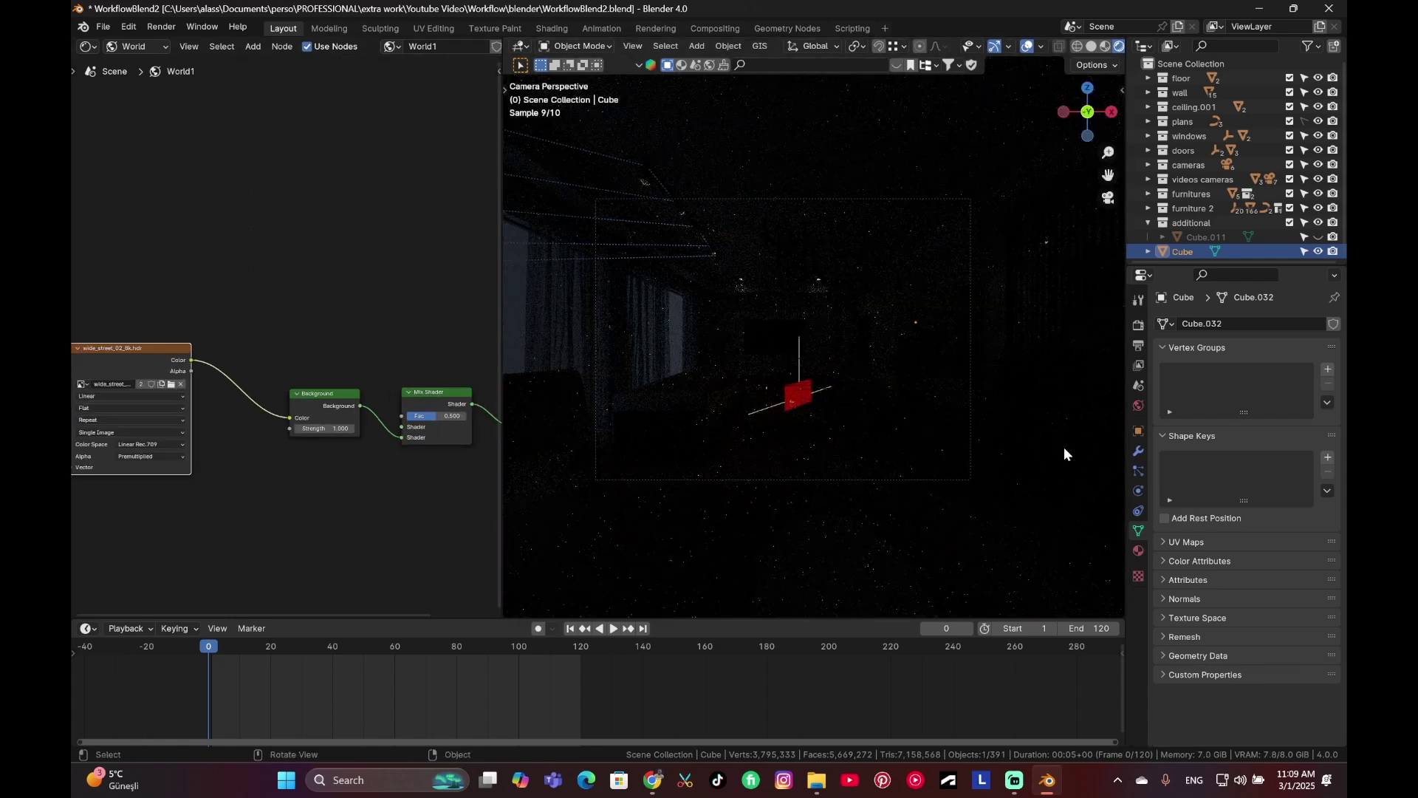
Step: Unlink the current world, create a new one, and use the wide_street_02_8k Environment Texture as its background color
left_click(1139, 408)
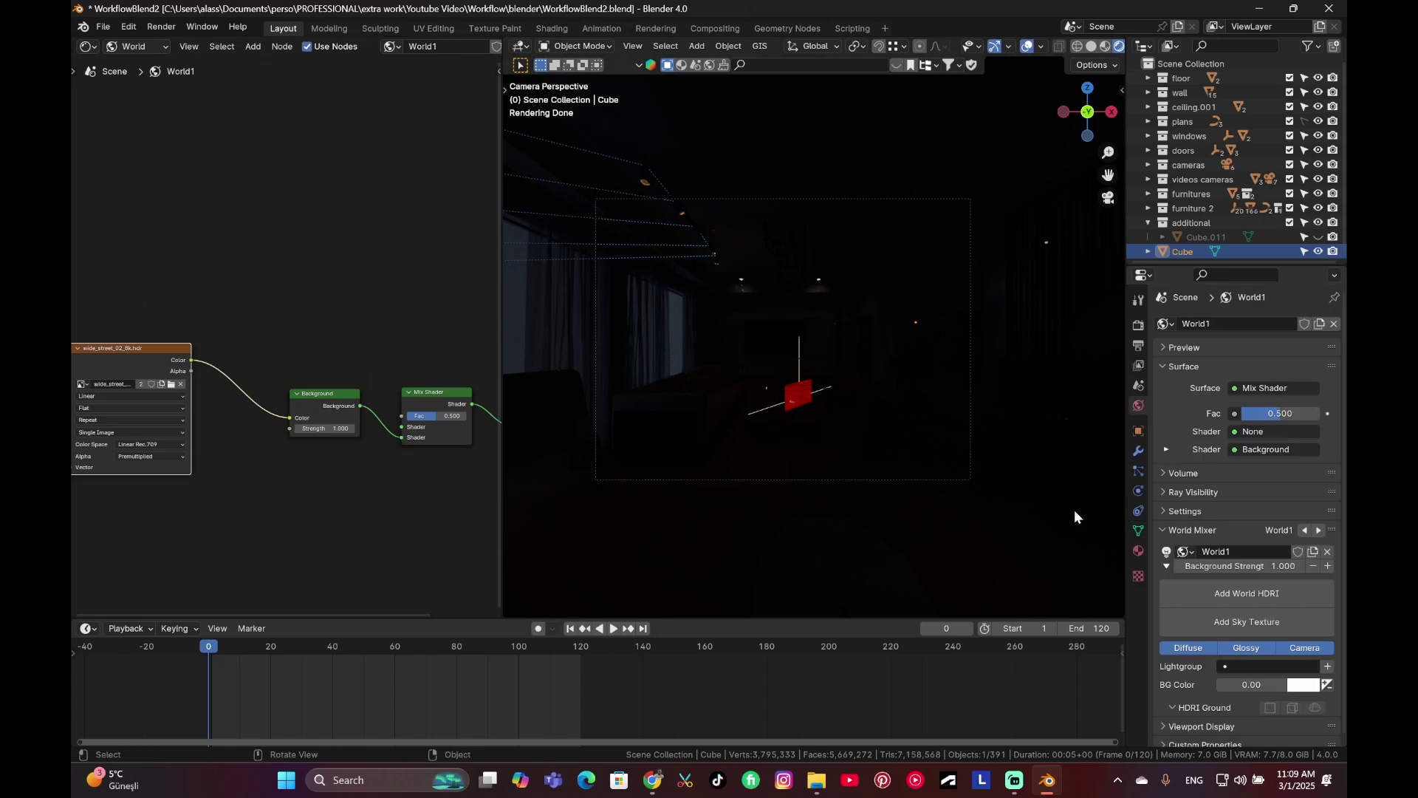
left_click(1335, 324)
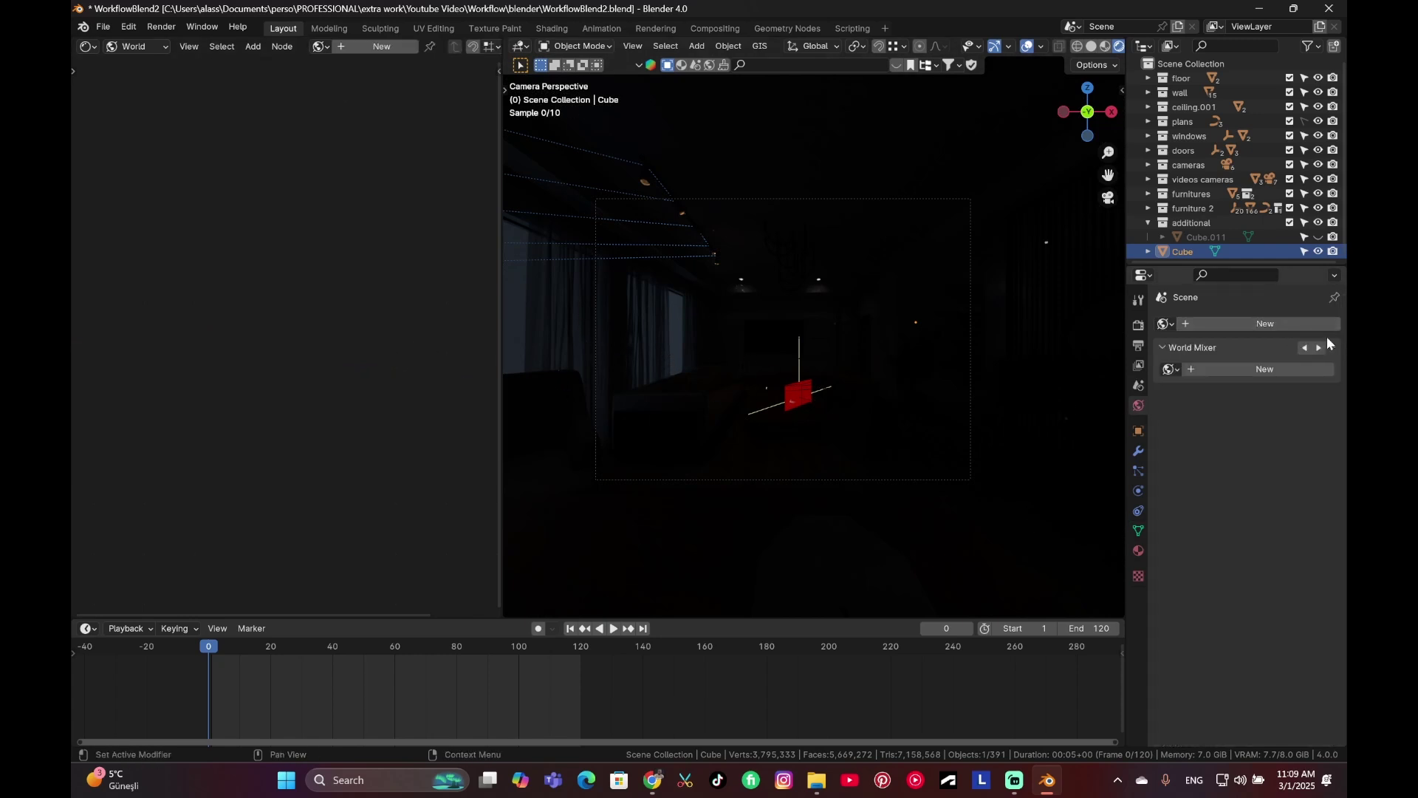
left_click(1280, 329)
left_click(1237, 414)
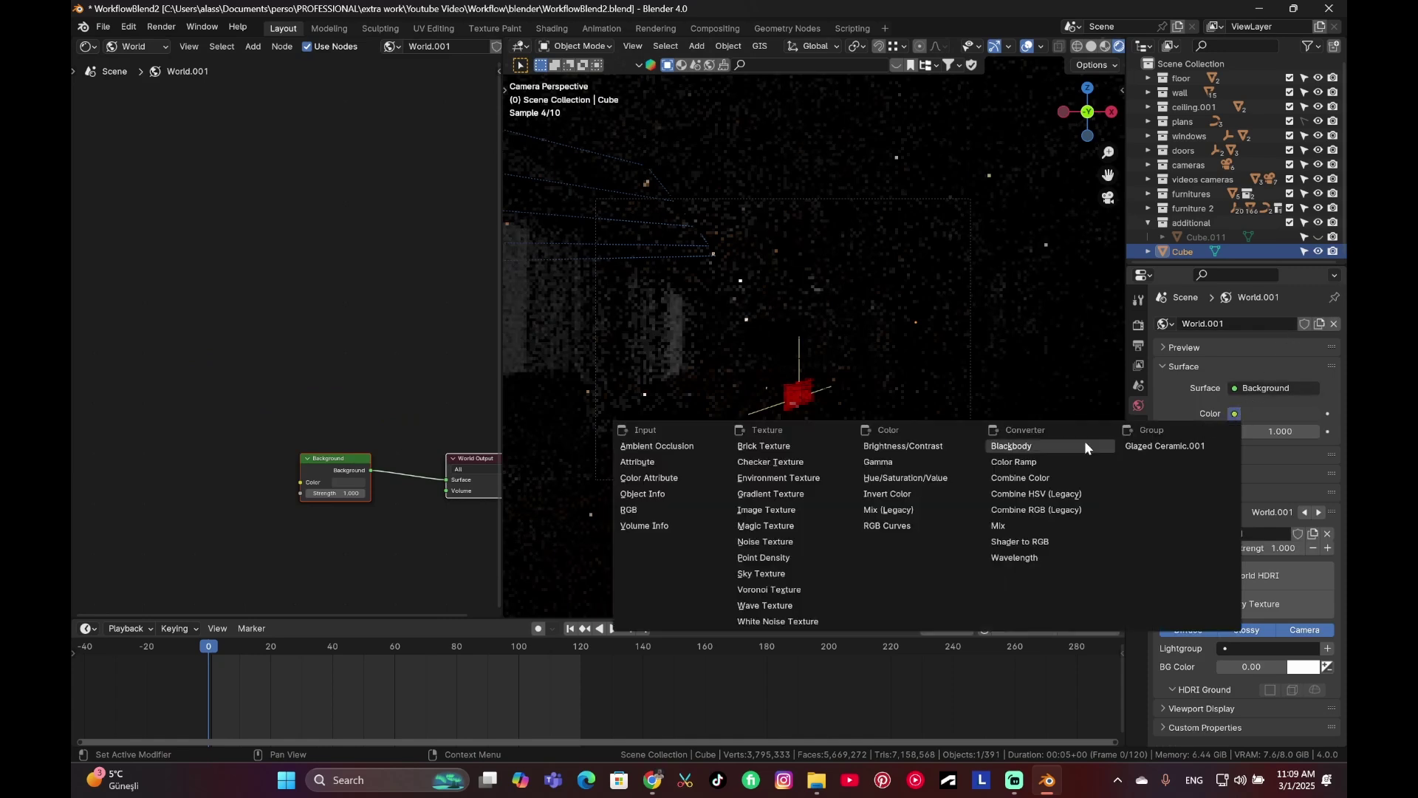
left_click(799, 476)
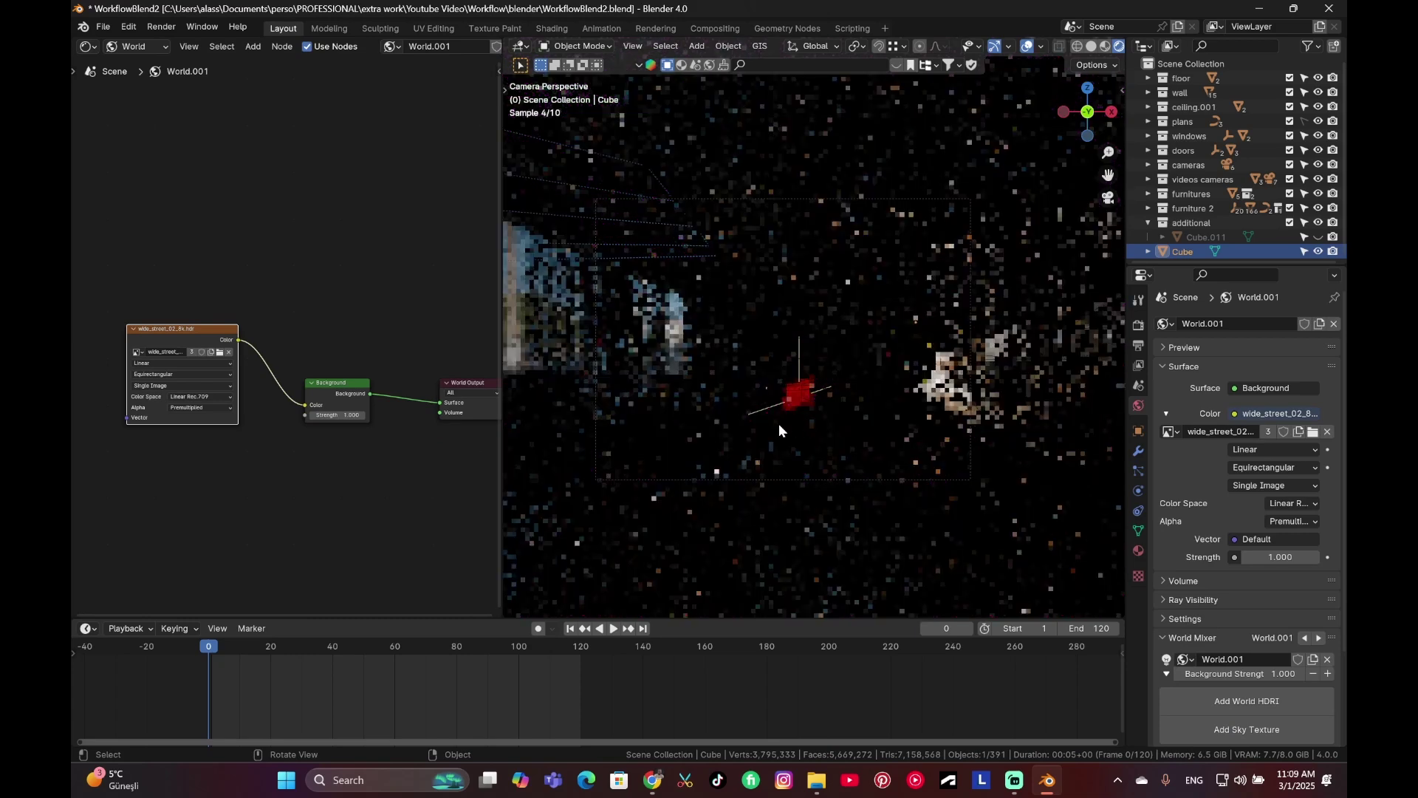
Step: Duplicate the Environment Texture and Background nodes together and place the copies below the originals
left_click(328, 387)
left_click(168, 336, "shift")
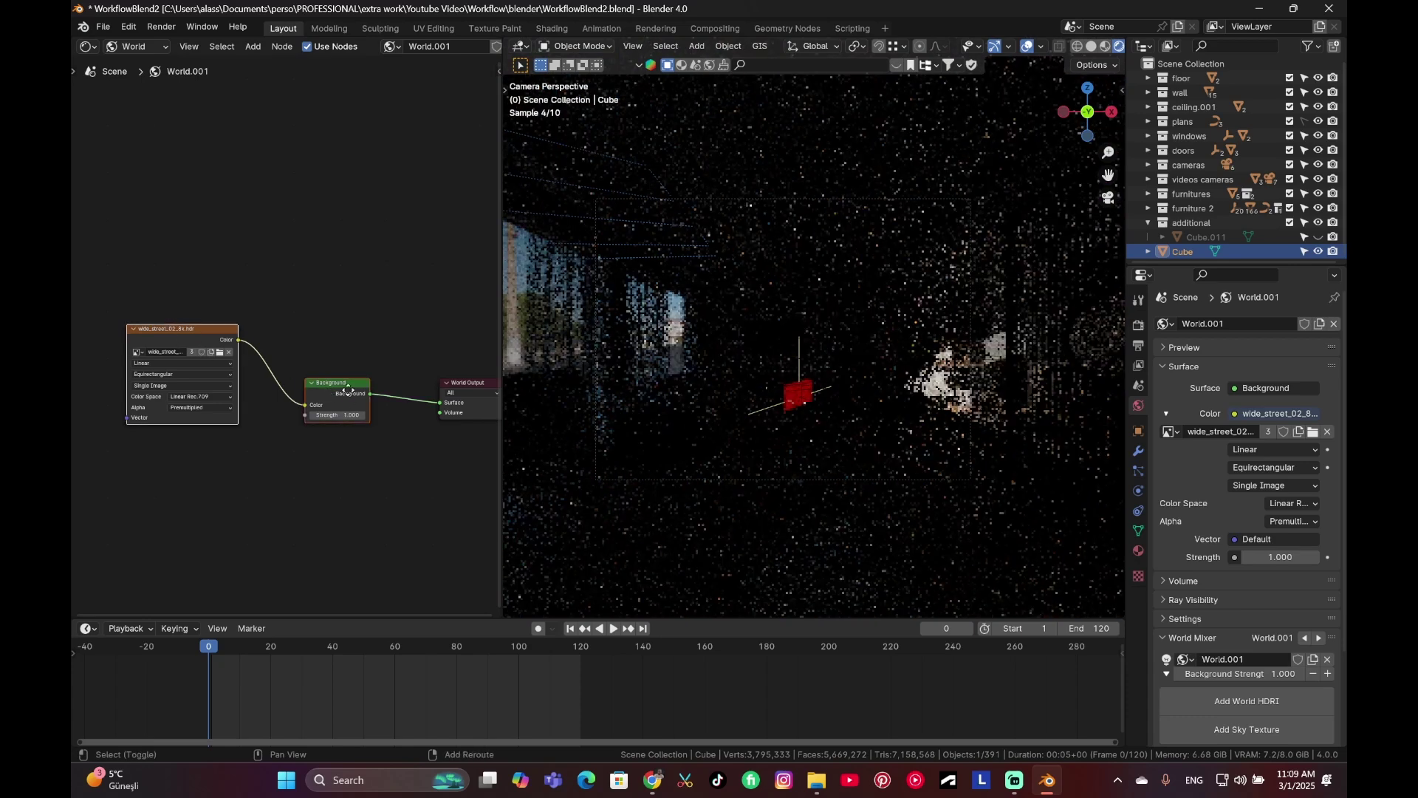
key("shift+d")
left_click(325, 510)
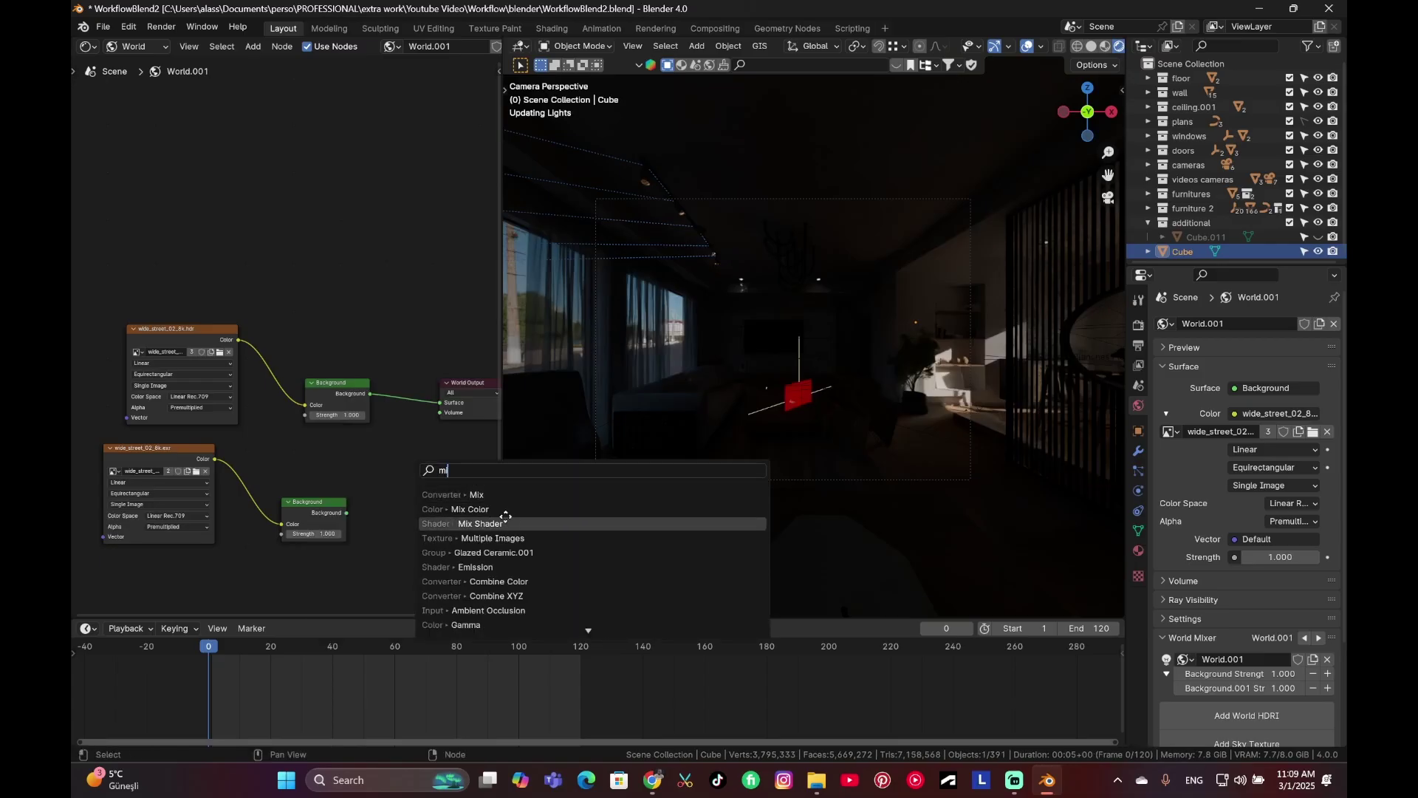
Step: Insert a Mix Shader before the World Output and connect the duplicated Background to its second shader input
left_click(480, 522)
left_click(436, 405)
left_click_drag(348, 513, 410, 429)
scroll(325, 485, "down", 1)
middle_click_drag(281, 486, 345, 471)
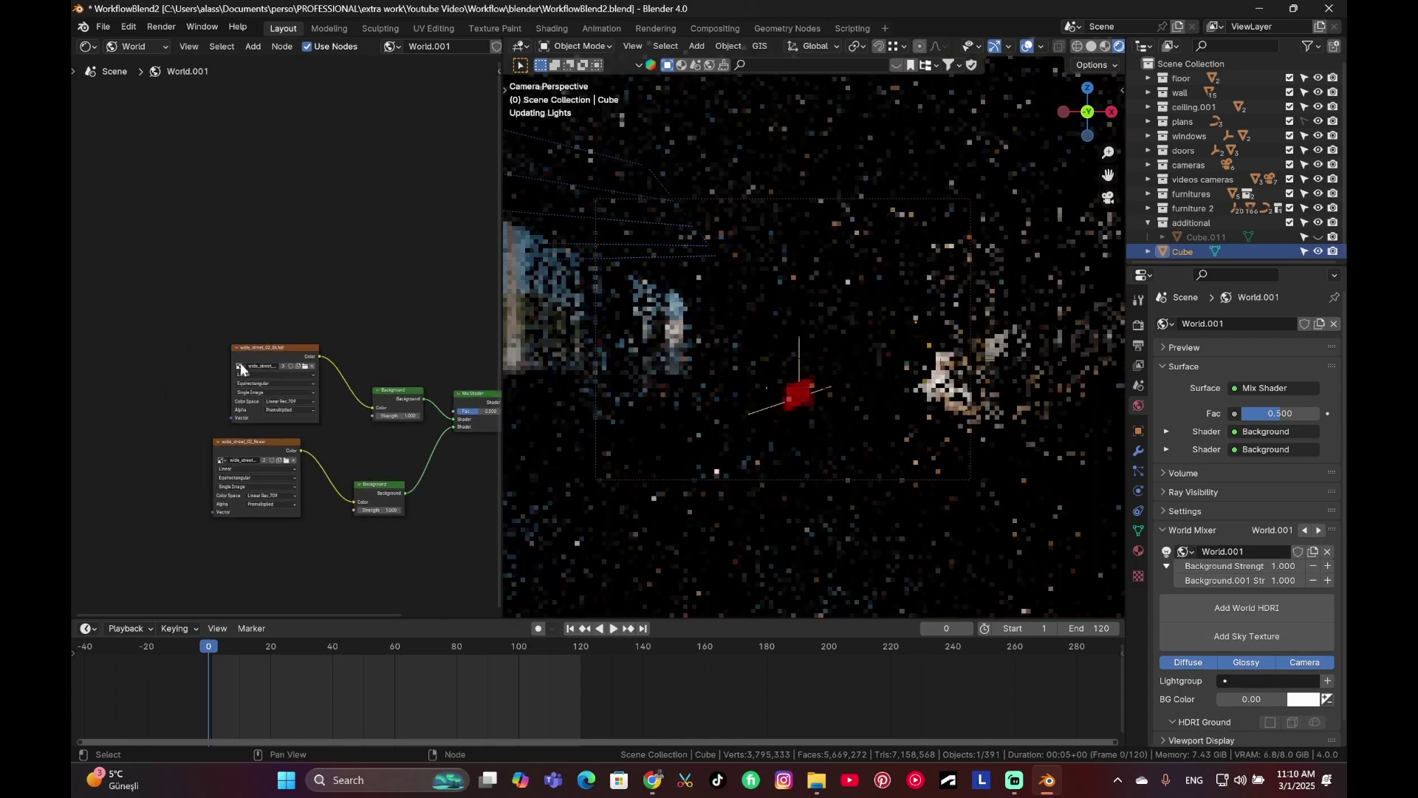
Step: Add Mapping and Texture Coordinate nodes to the upper Environment Texture and connect the Mapping vector to the lower one as well
left_click_drag(248, 347, 232, 345)
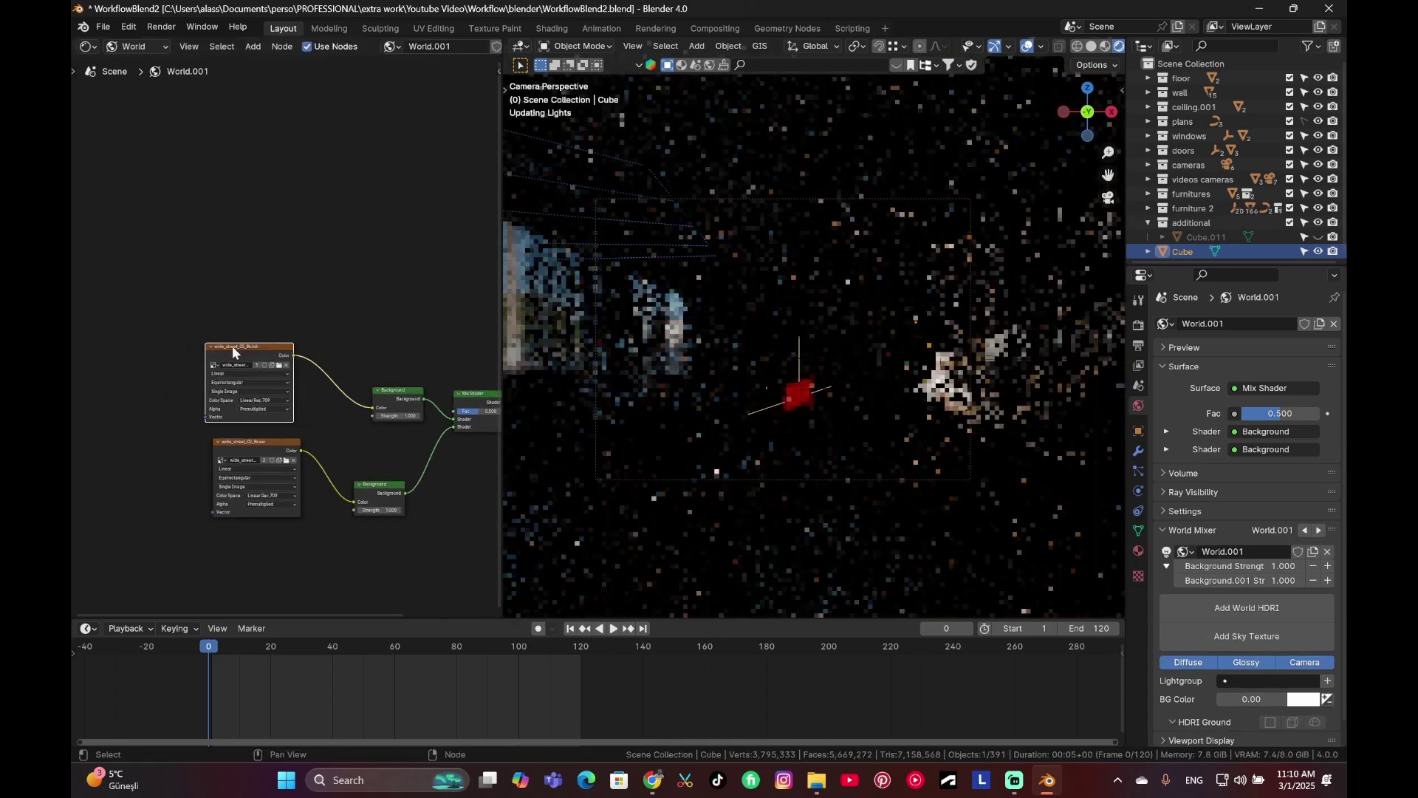
key("ctrl+t")
left_click(155, 367)
left_click_drag(153, 362, 214, 511)
scroll(369, 414, "up", 3)
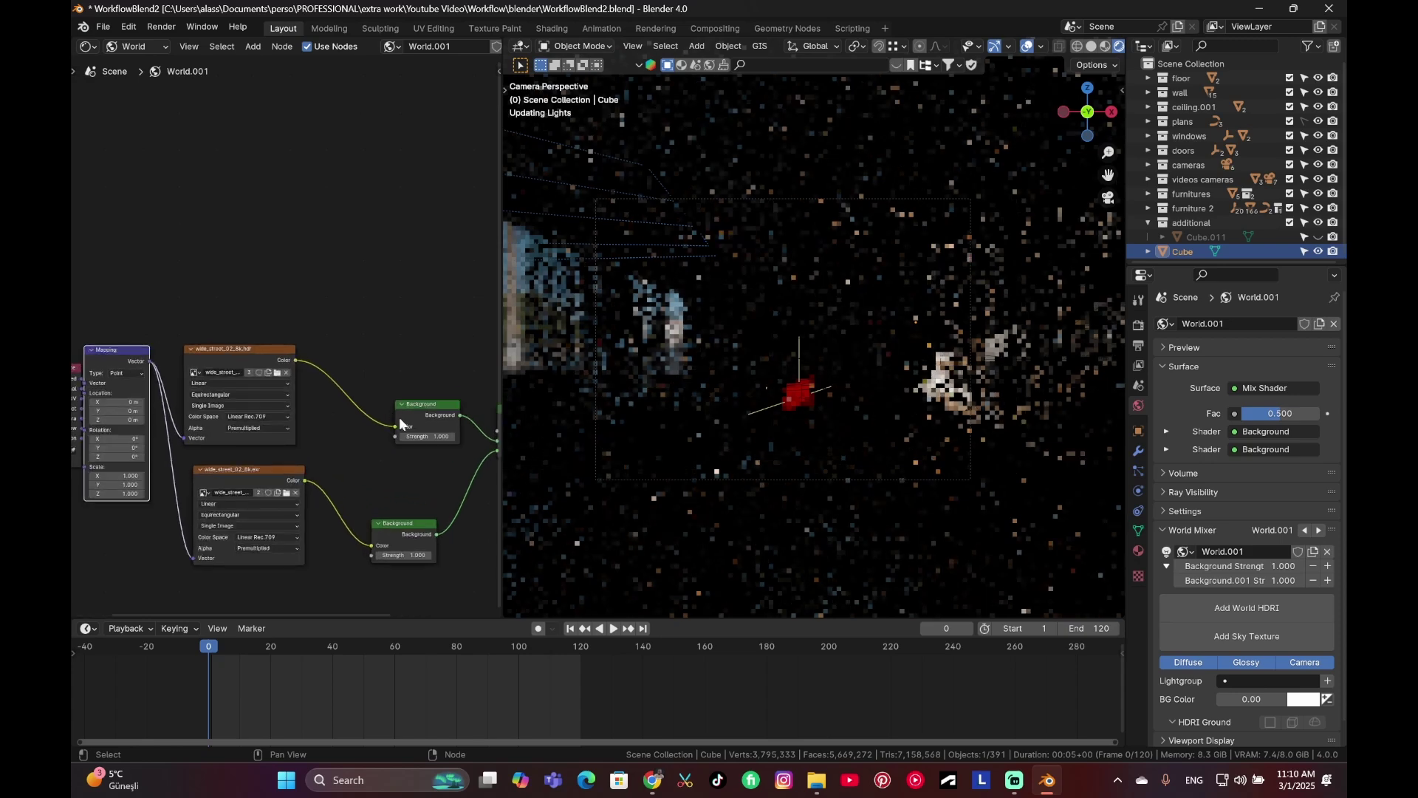
Step: Set the upper Background node's strength to 10 and the lower Background node's strength to 5
scroll(333, 399, "up", 1)
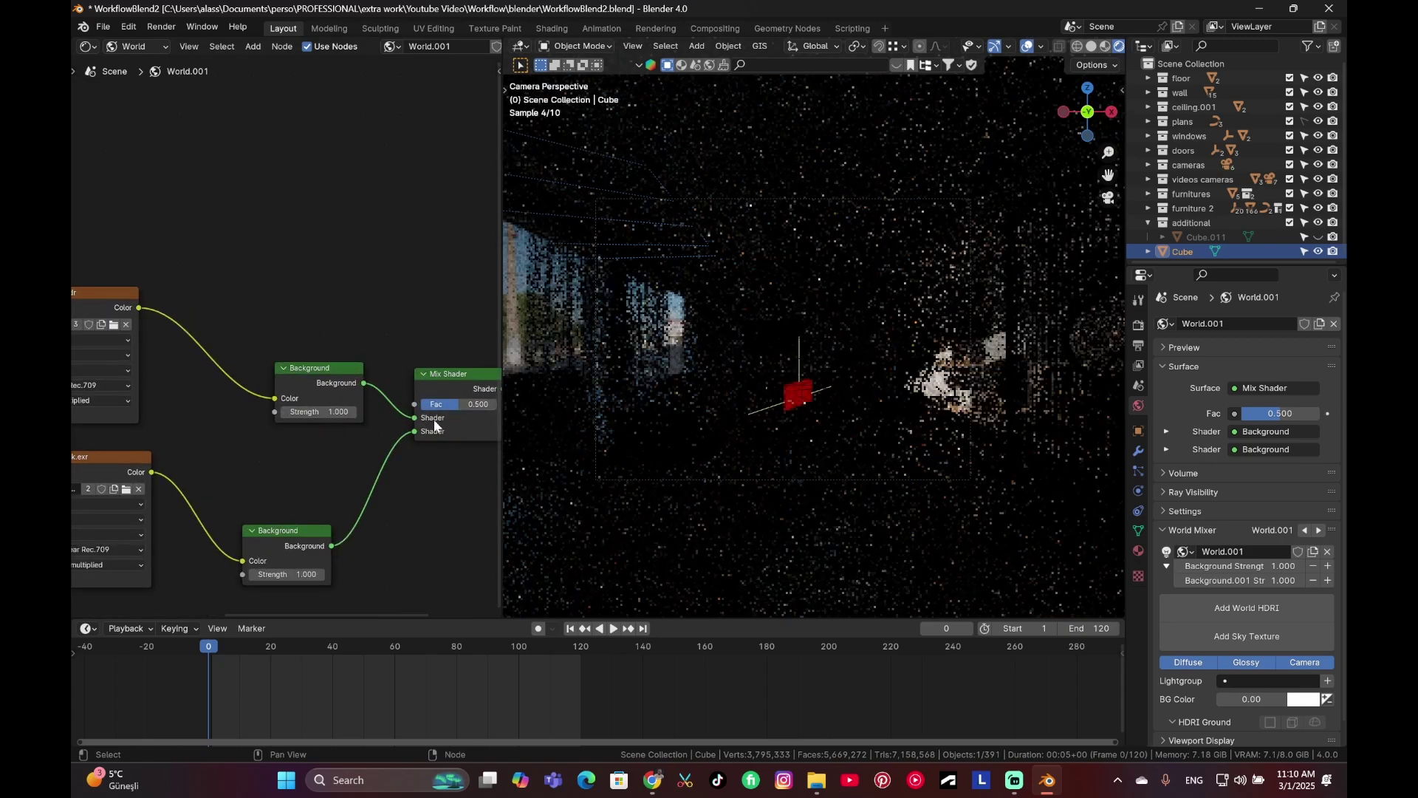
left_click(330, 410)
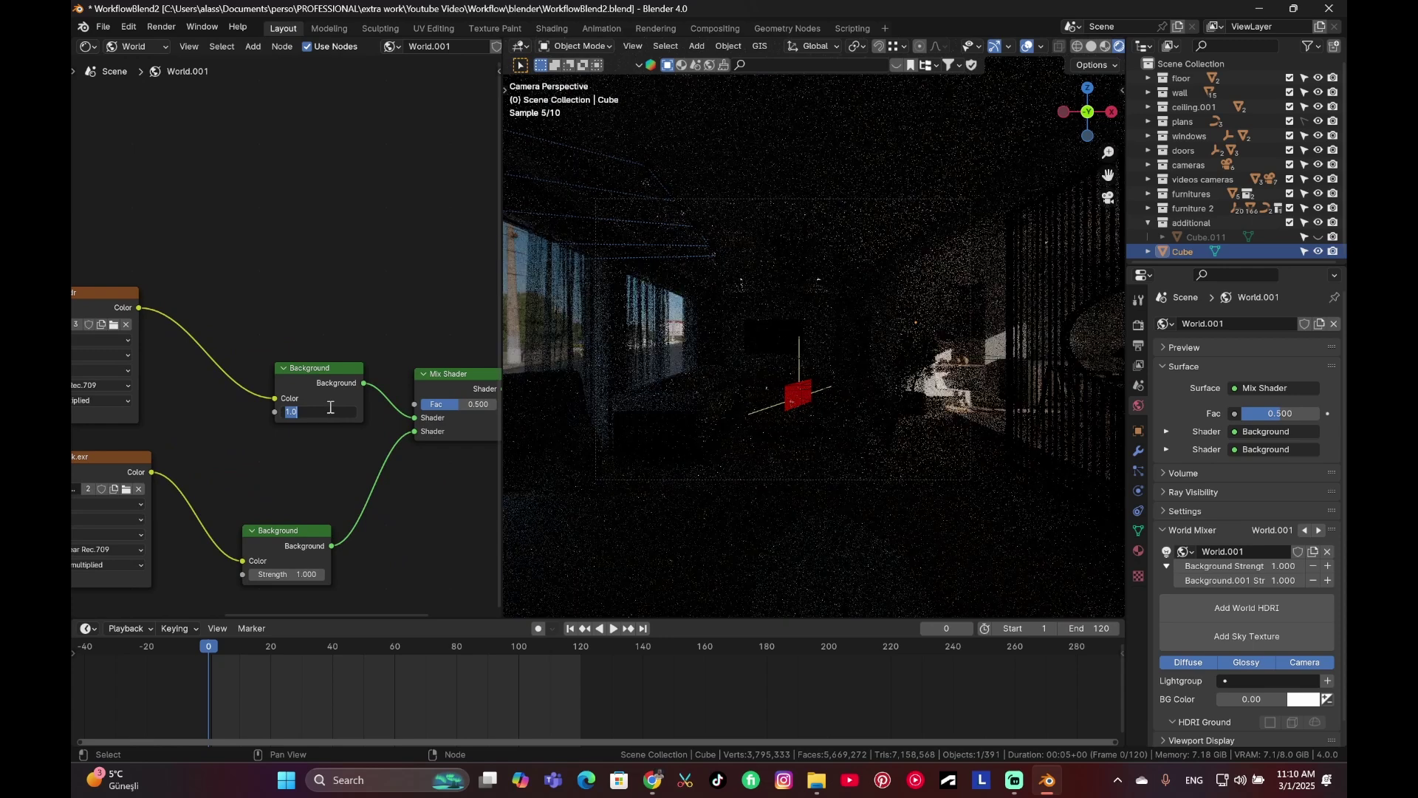
type("10")
key("Return")
left_click(311, 575)
type("5")
key("Return")
Step: Set the Mapping node's Z rotation to 100° to turn the street environment
middle_click_drag(189, 417, 355, 407)
scroll(244, 413, "down", 2)
scroll(210, 444, "up", 3)
scroll(210, 445, "up", 2)
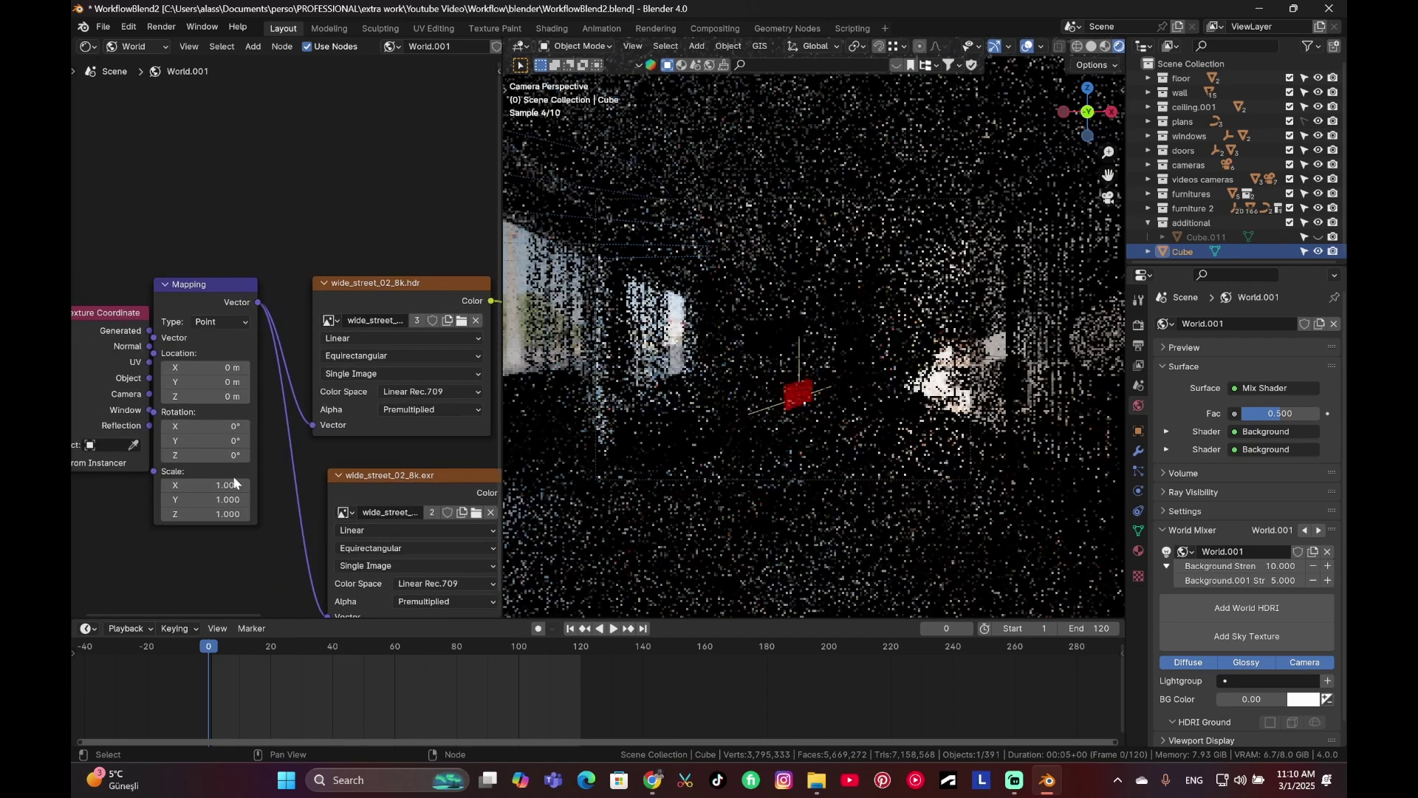
left_click(197, 454)
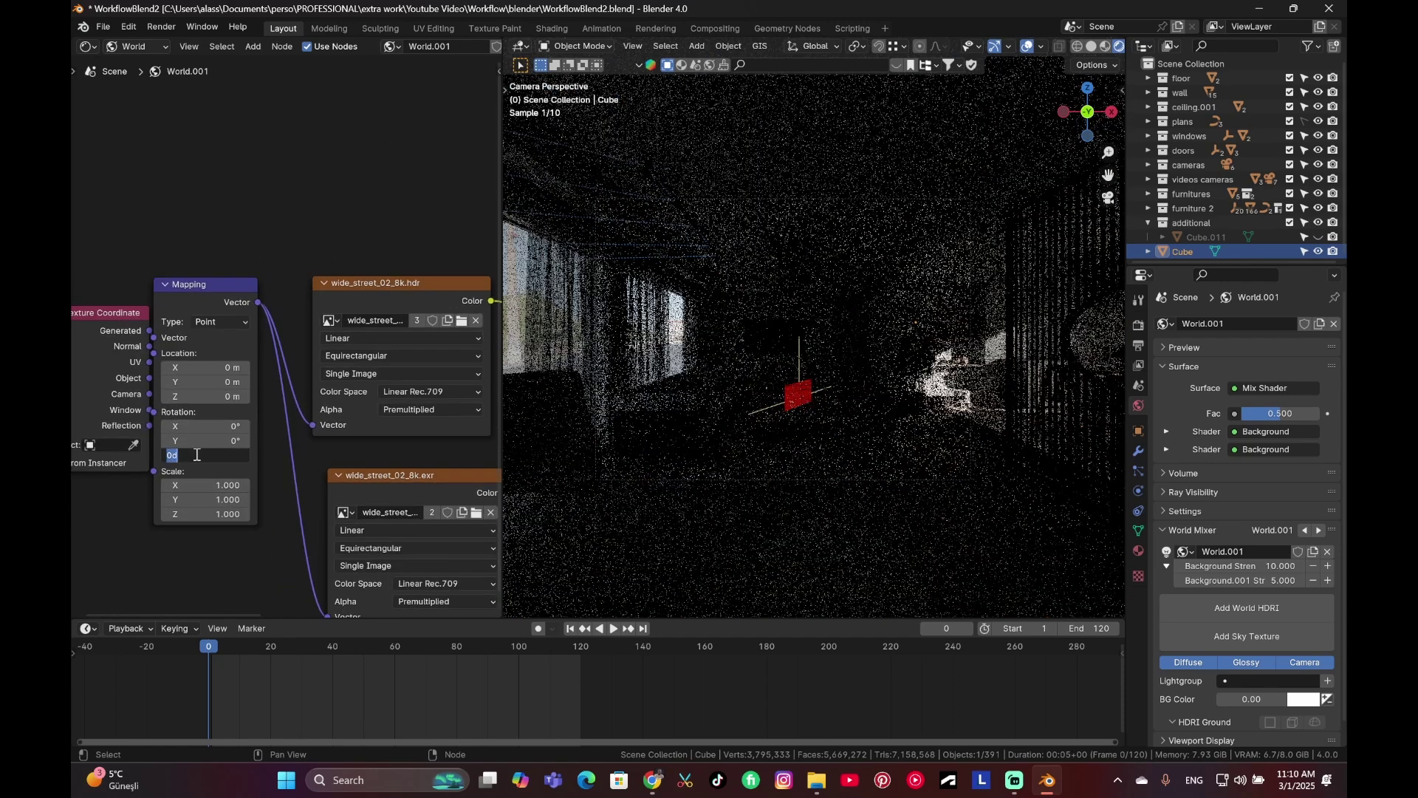
type("100")
key("Return")
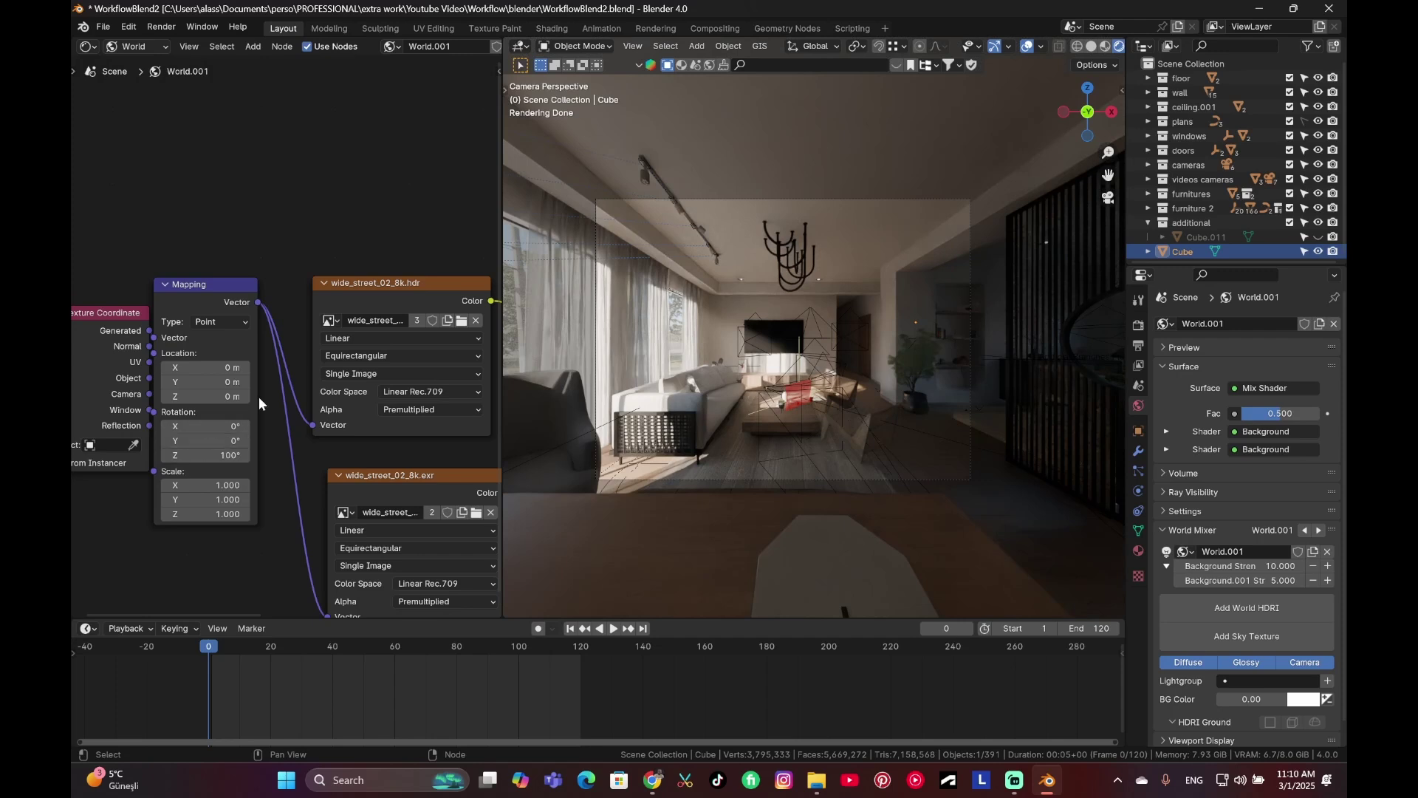
Step: Set the lower Background node's strength to 8
middle_click_drag(297, 464, 238, 353)
scroll(330, 354, "down", 1)
middle_click_drag(399, 339, 312, 344)
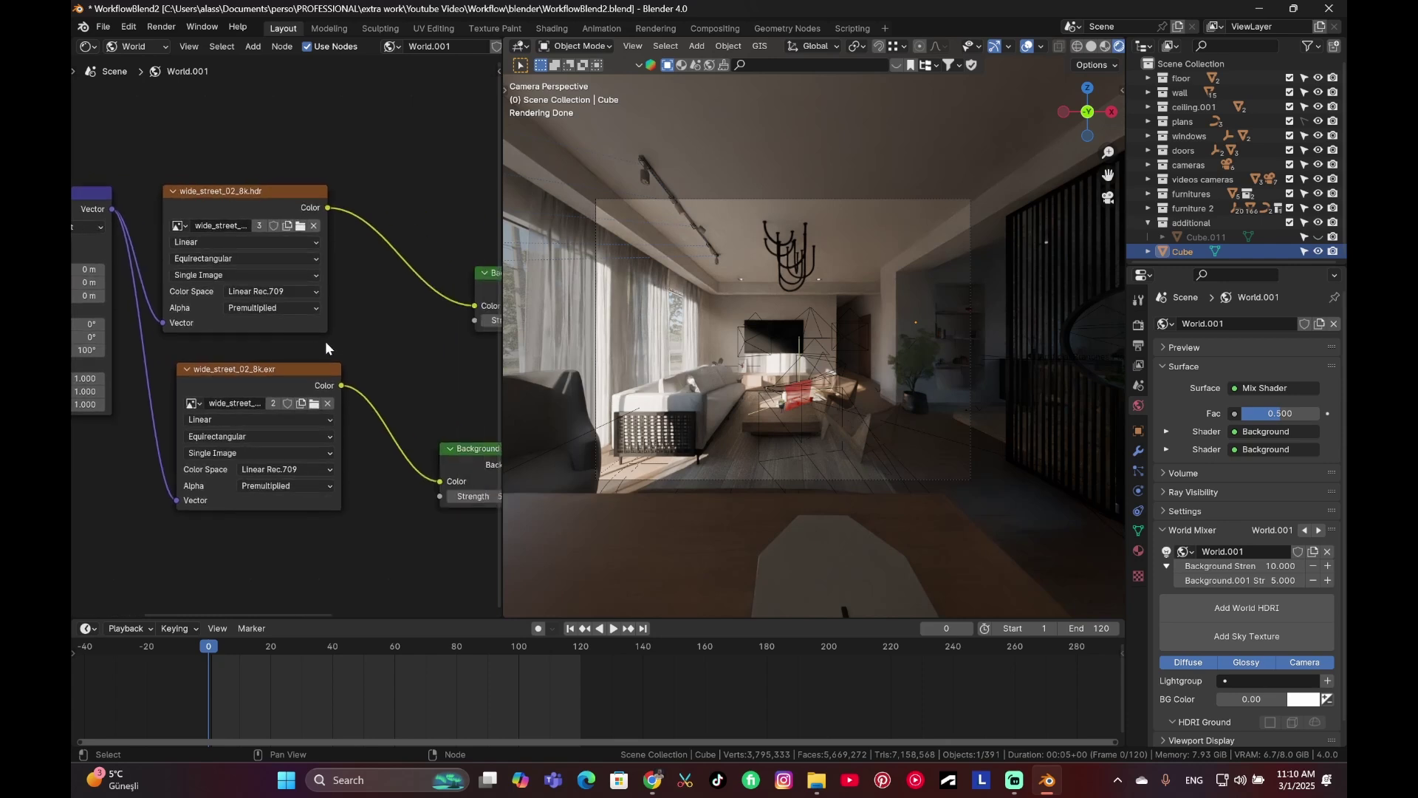
scroll(375, 347, "right", 4)
left_click(365, 481)
type("8")
key("Return")
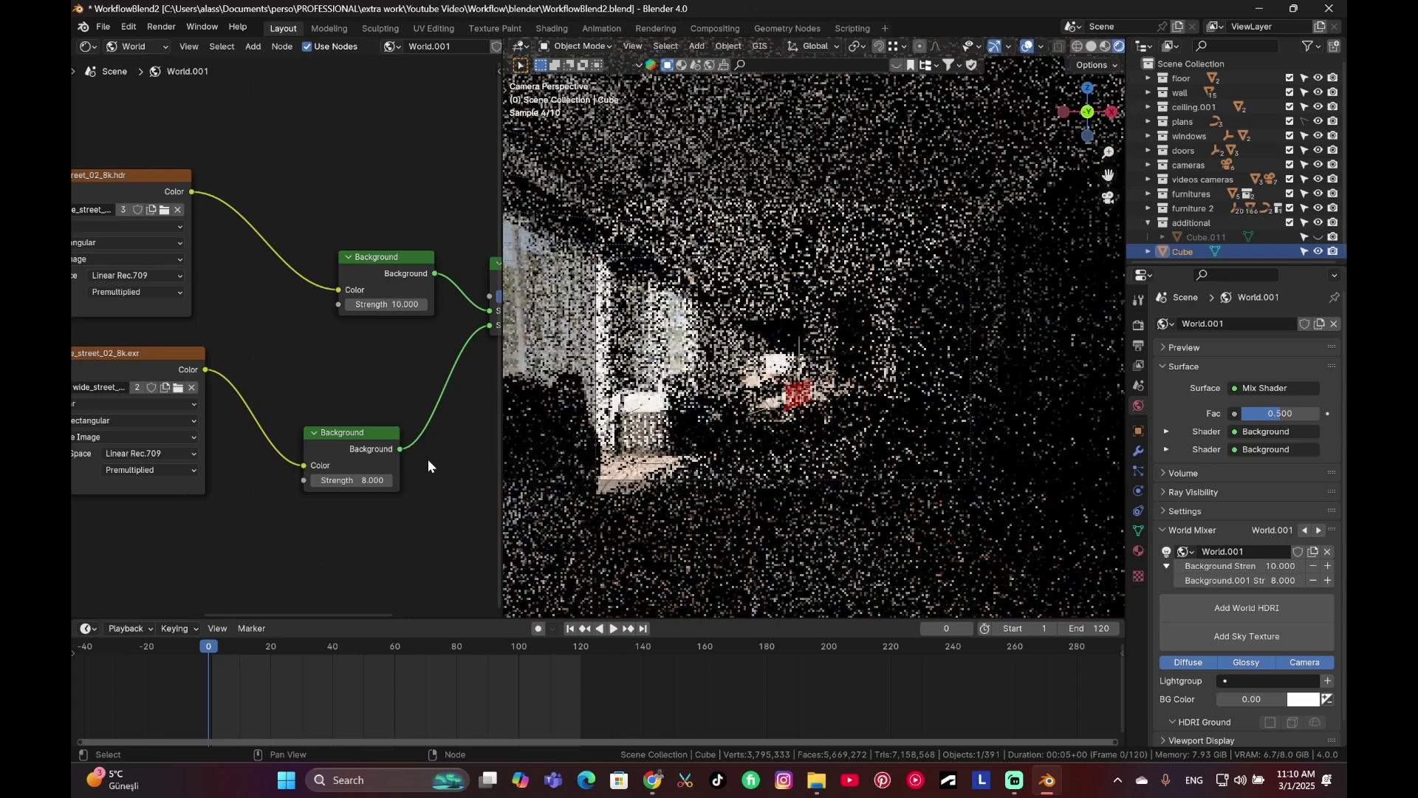
Step: Move the World Output away from the Mix Shader and add a Light Path node above them
middle_click_drag(458, 406, 253, 506)
scroll(343, 408, "down", 3)
middle_click_drag(343, 407, 206, 460)
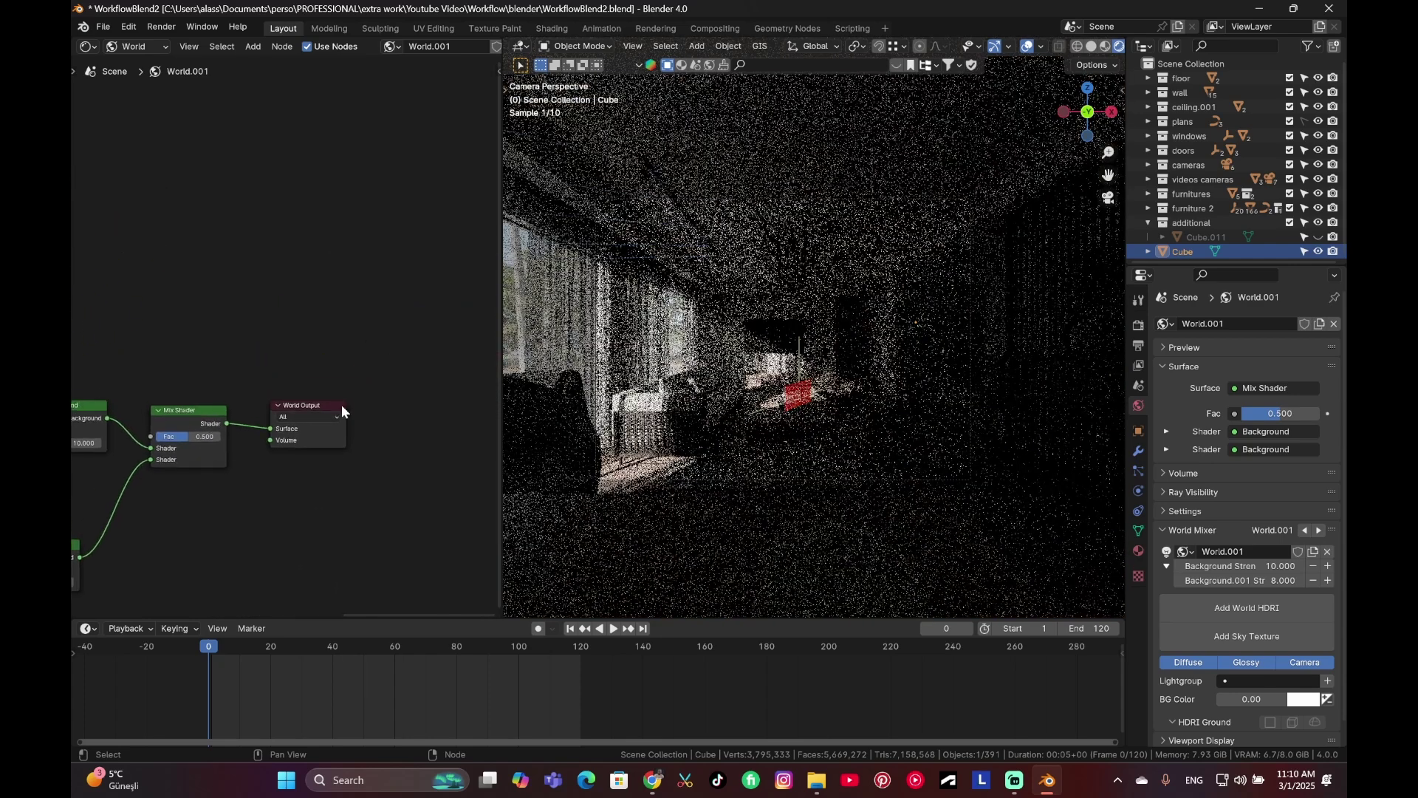
left_click_drag(288, 405, 408, 415)
key("shift+a")
type("ligh")
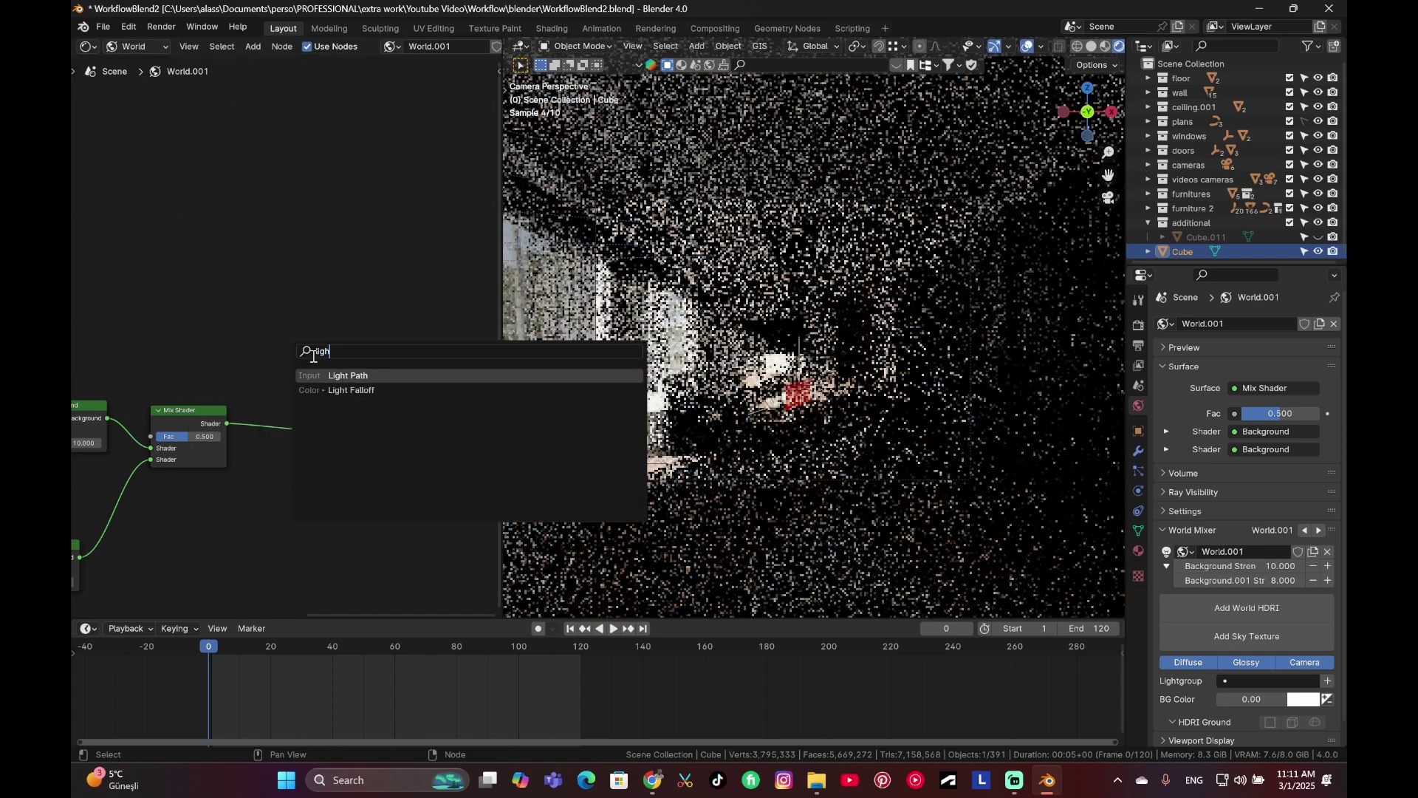
key("Return")
left_click(205, 194)
Step: Duplicate the Mix Shader and insert the copy between the original and the World Output, spacing the nodes apart
left_click(188, 414)
key("shift+d")
left_click(330, 421)
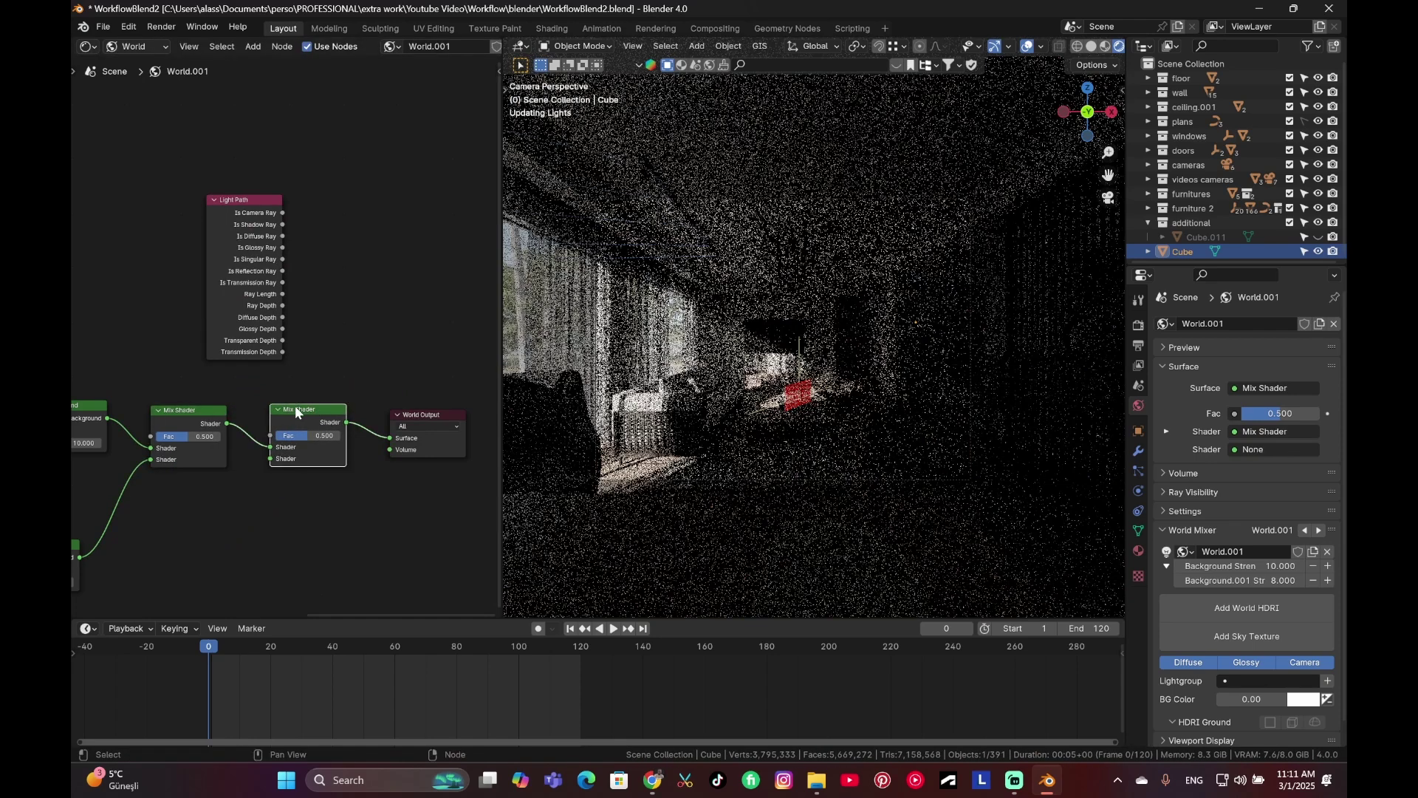
left_click_drag(295, 406, 320, 408)
left_click(320, 408)
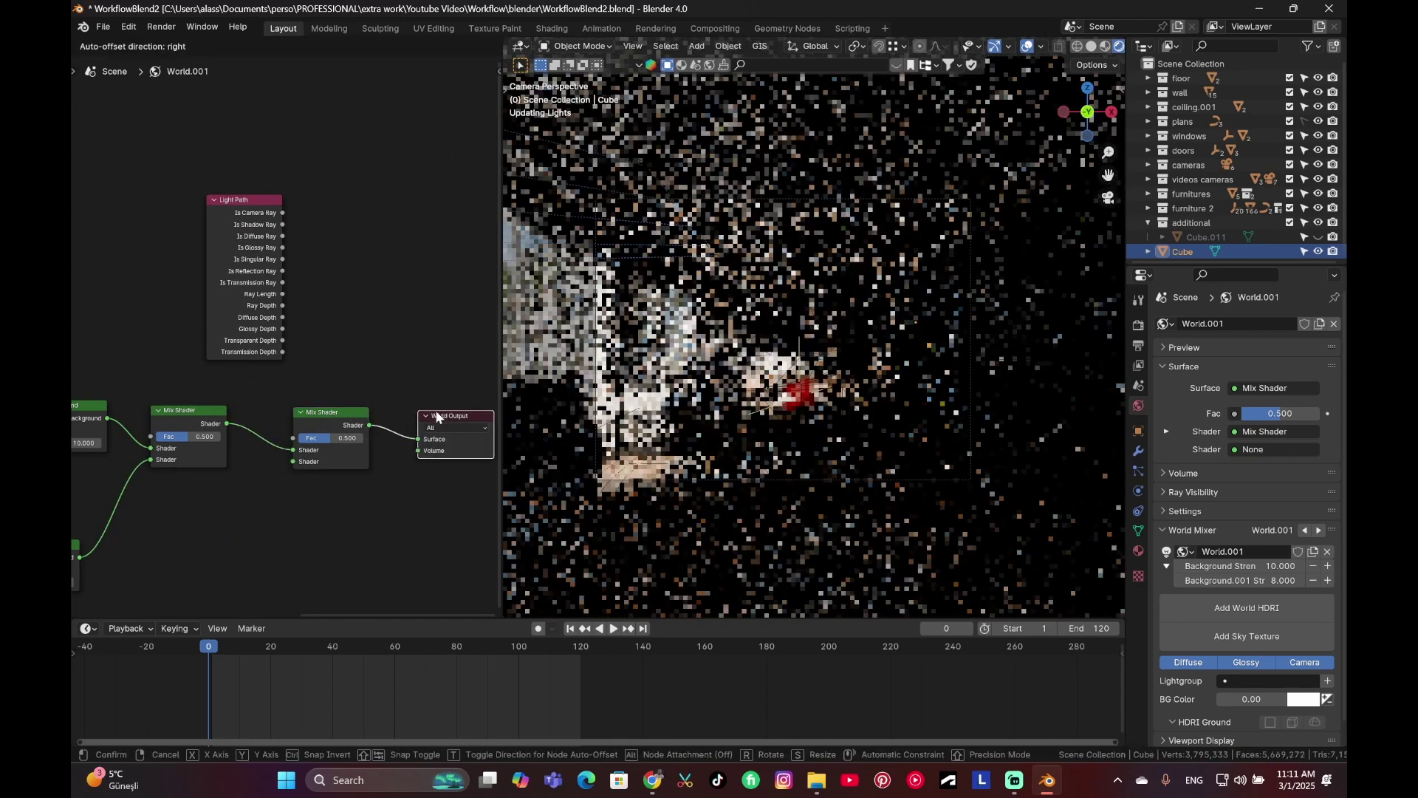
Step: Connect Light Path's Is Camera Ray to the new Mix Shader's Fac and the lower Background to its second shader input
left_click_drag(244, 199, 315, 421)
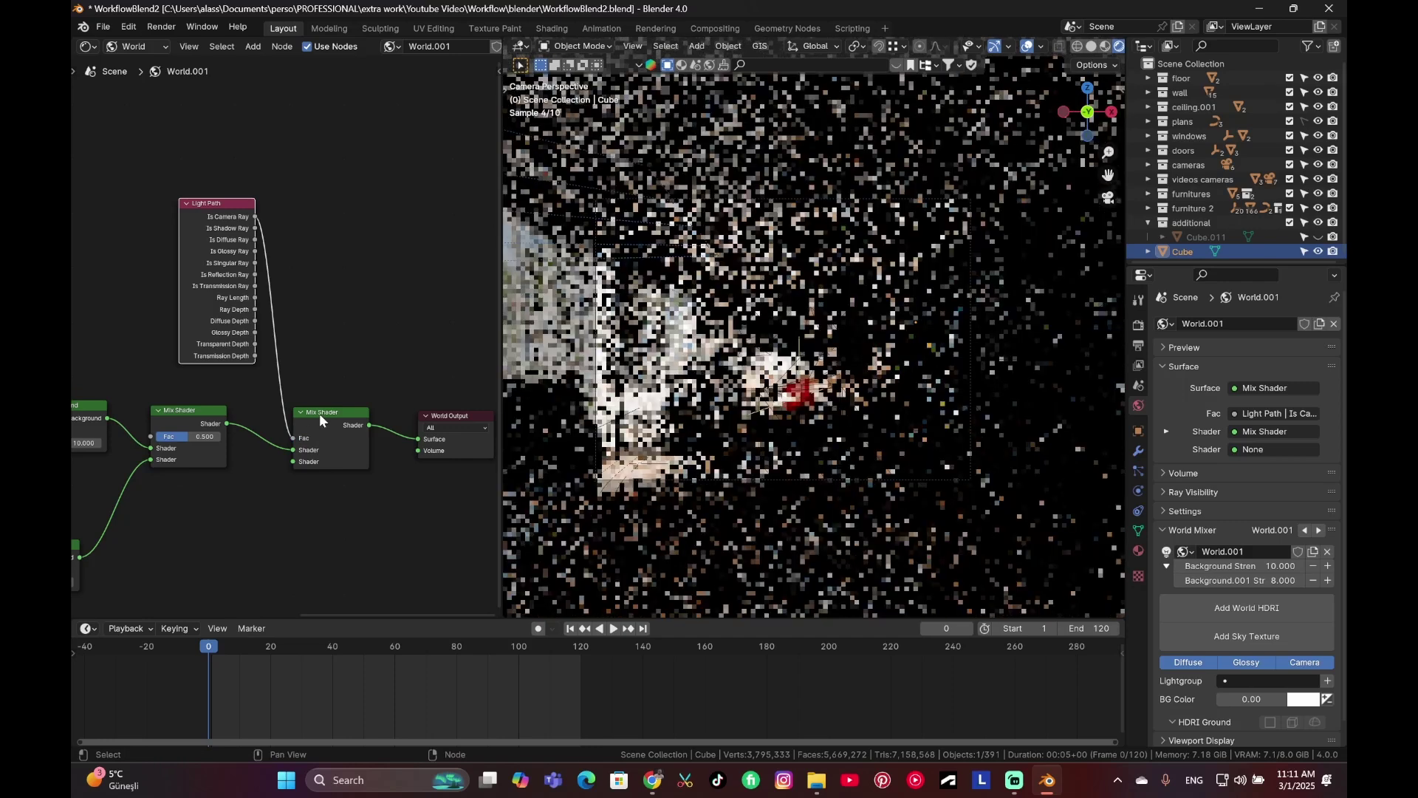
left_click_drag(78, 556, 293, 462)
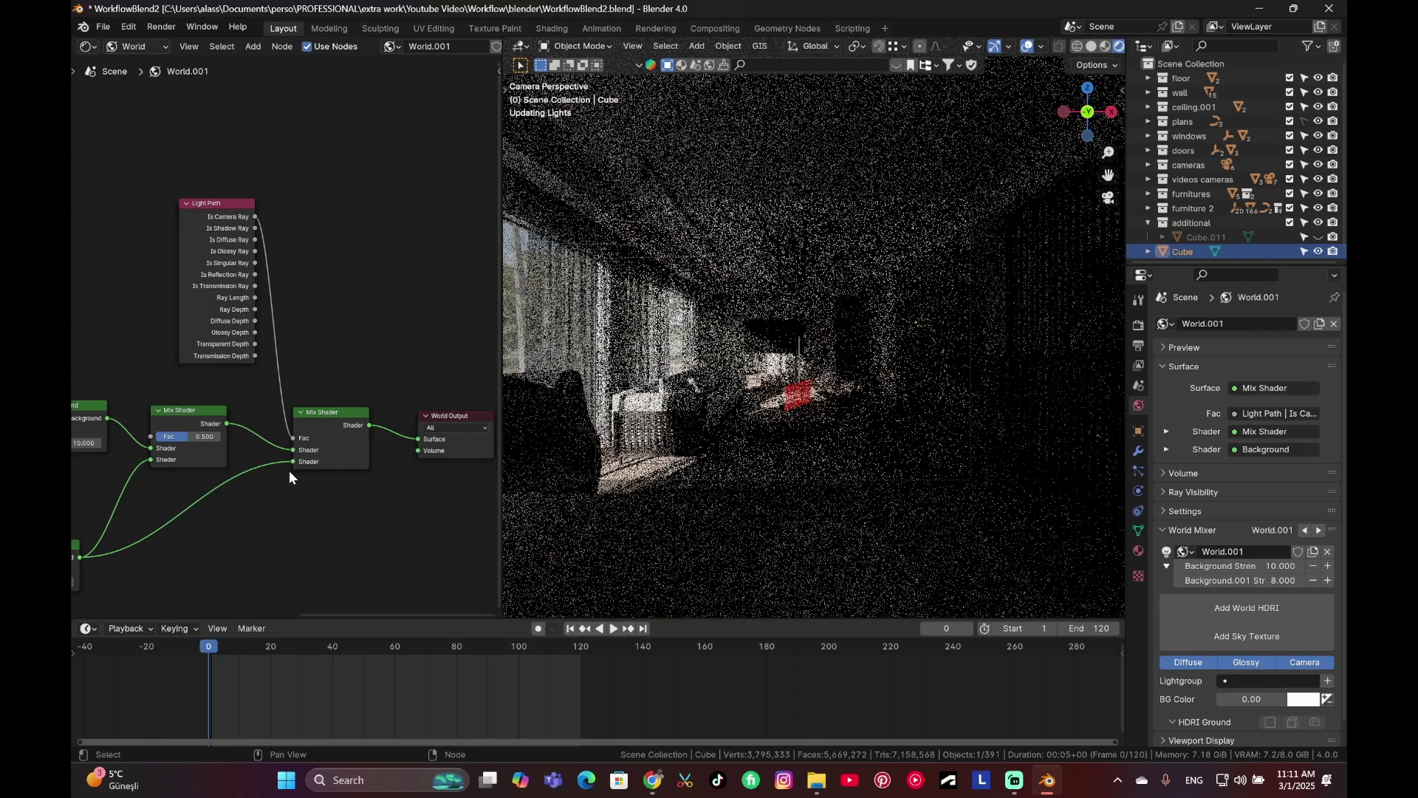
Step: Close the node editor by extending the 3D viewport over it, and save the file
scroll(243, 491, "down", 2)
middle_click_drag(290, 495, 383, 487)
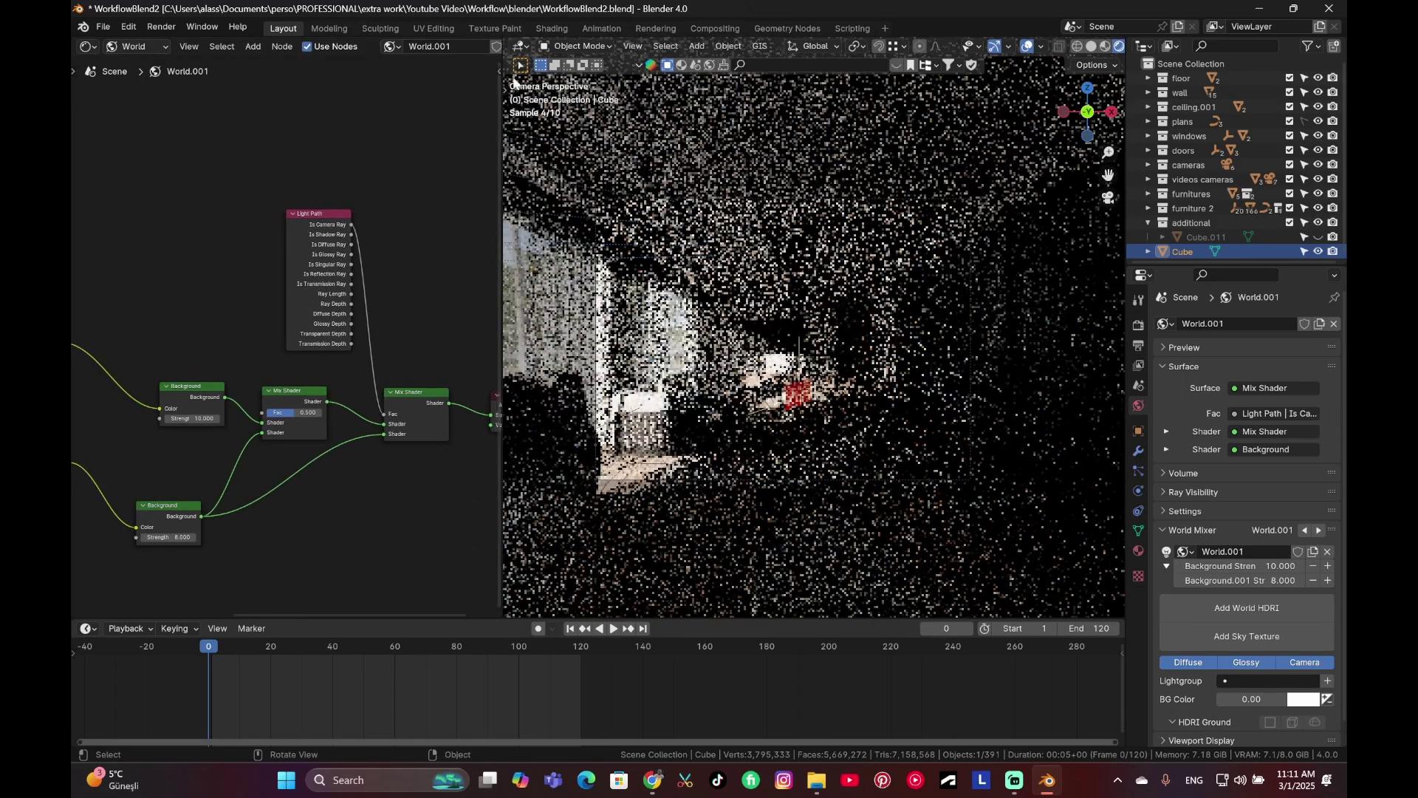
left_click_drag(503, 40, 468, 70)
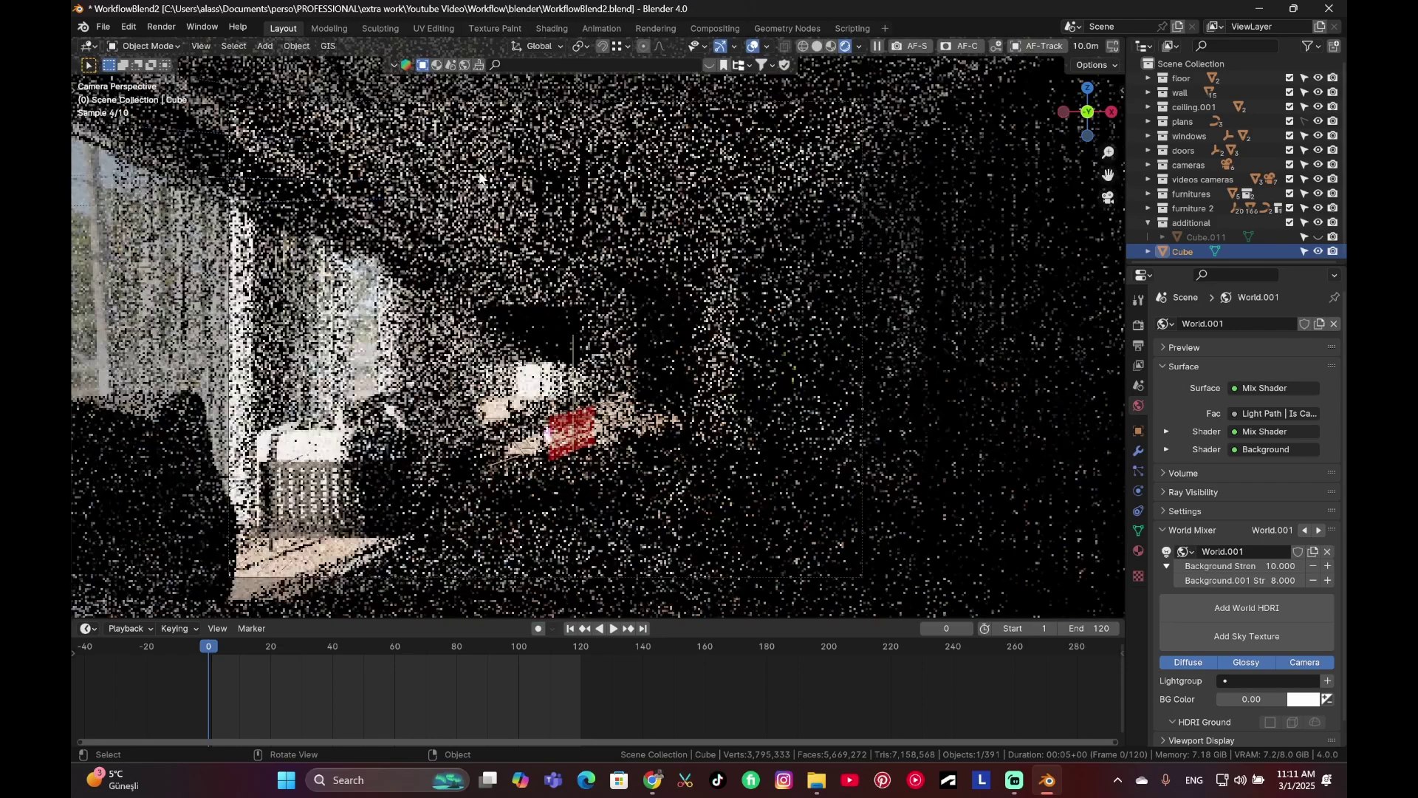
key("ctrl+s")
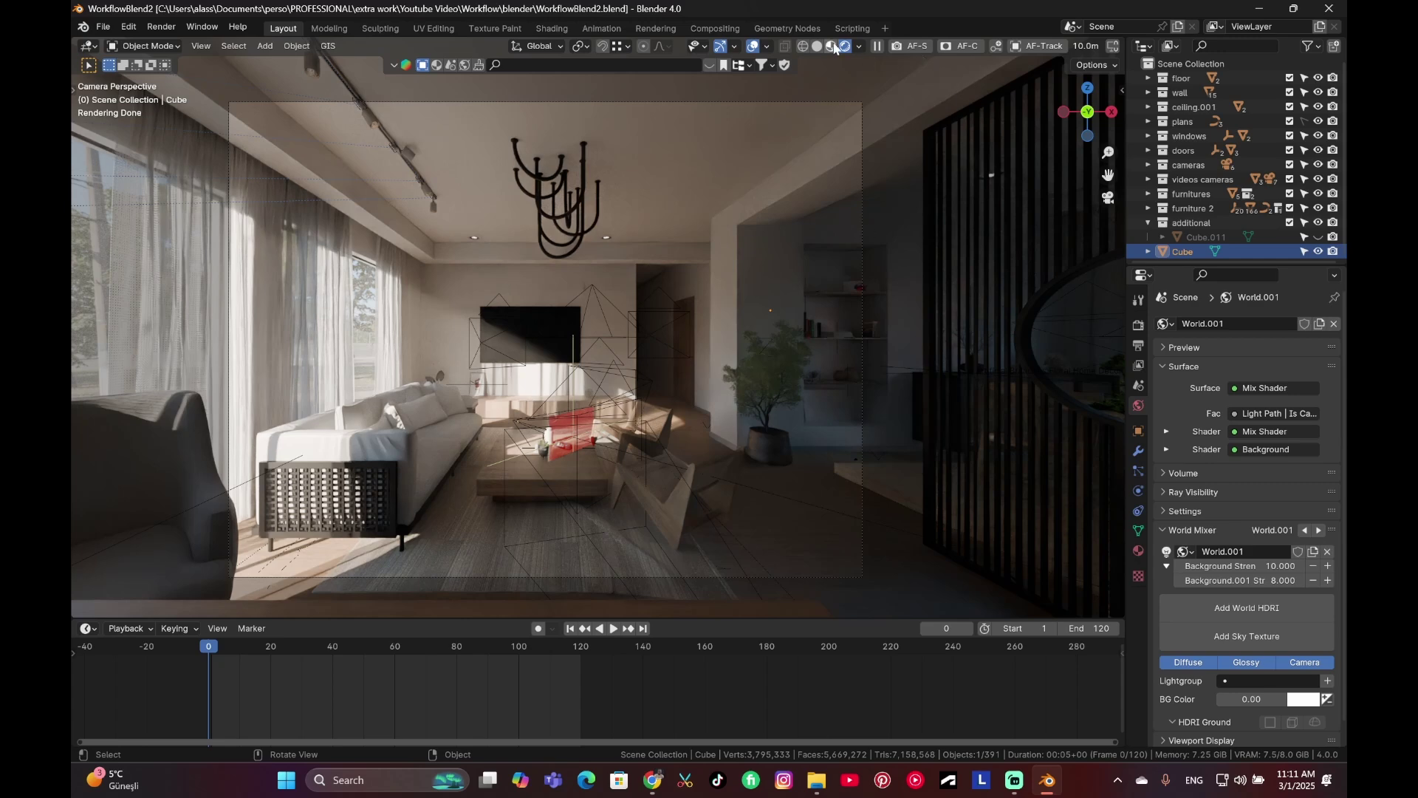
Step: Examine the TV wall and living room furnishings in Solid shading and return to the camera view
scroll(530, 283, "up", 6)
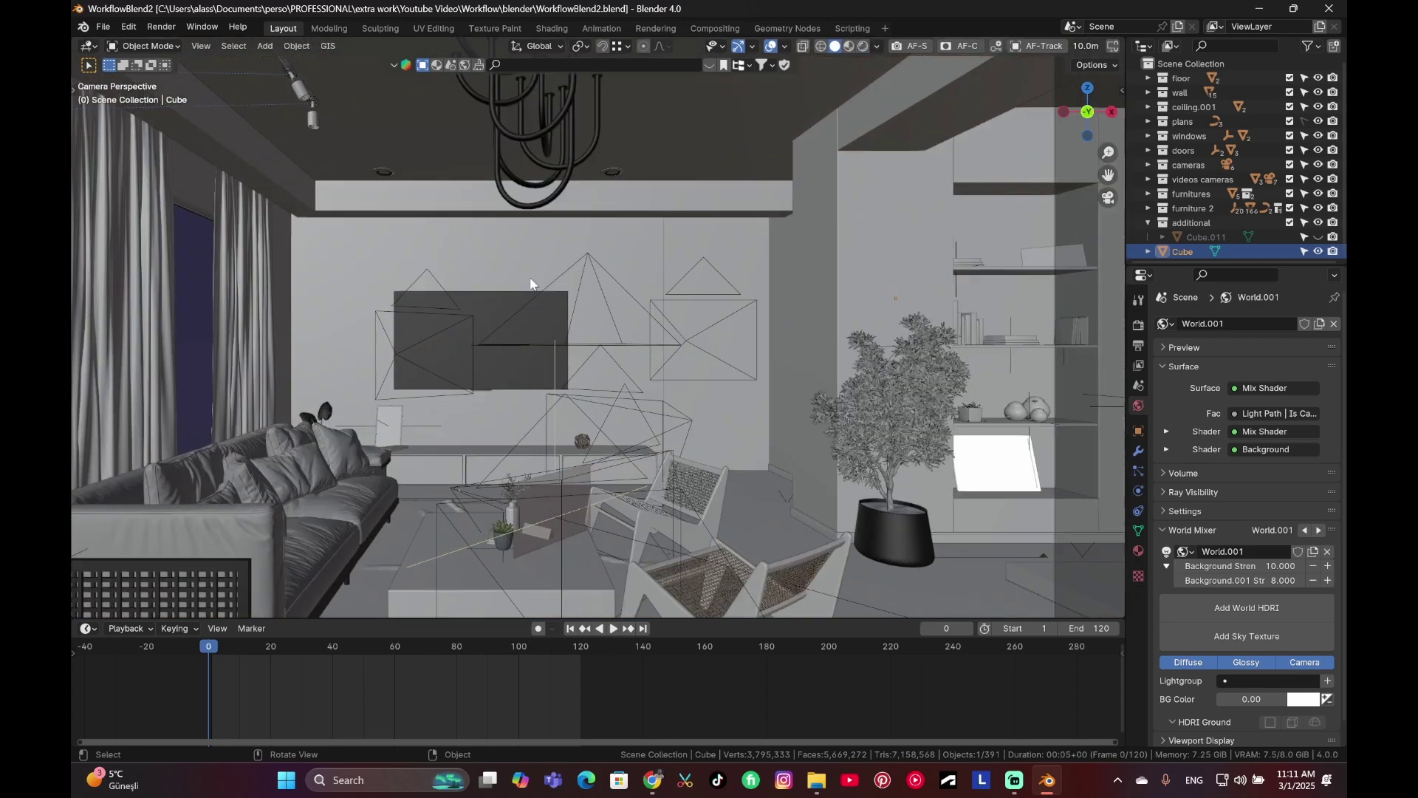
middle_click_drag(536, 325, 538, 329)
scroll(537, 190, "up", 1)
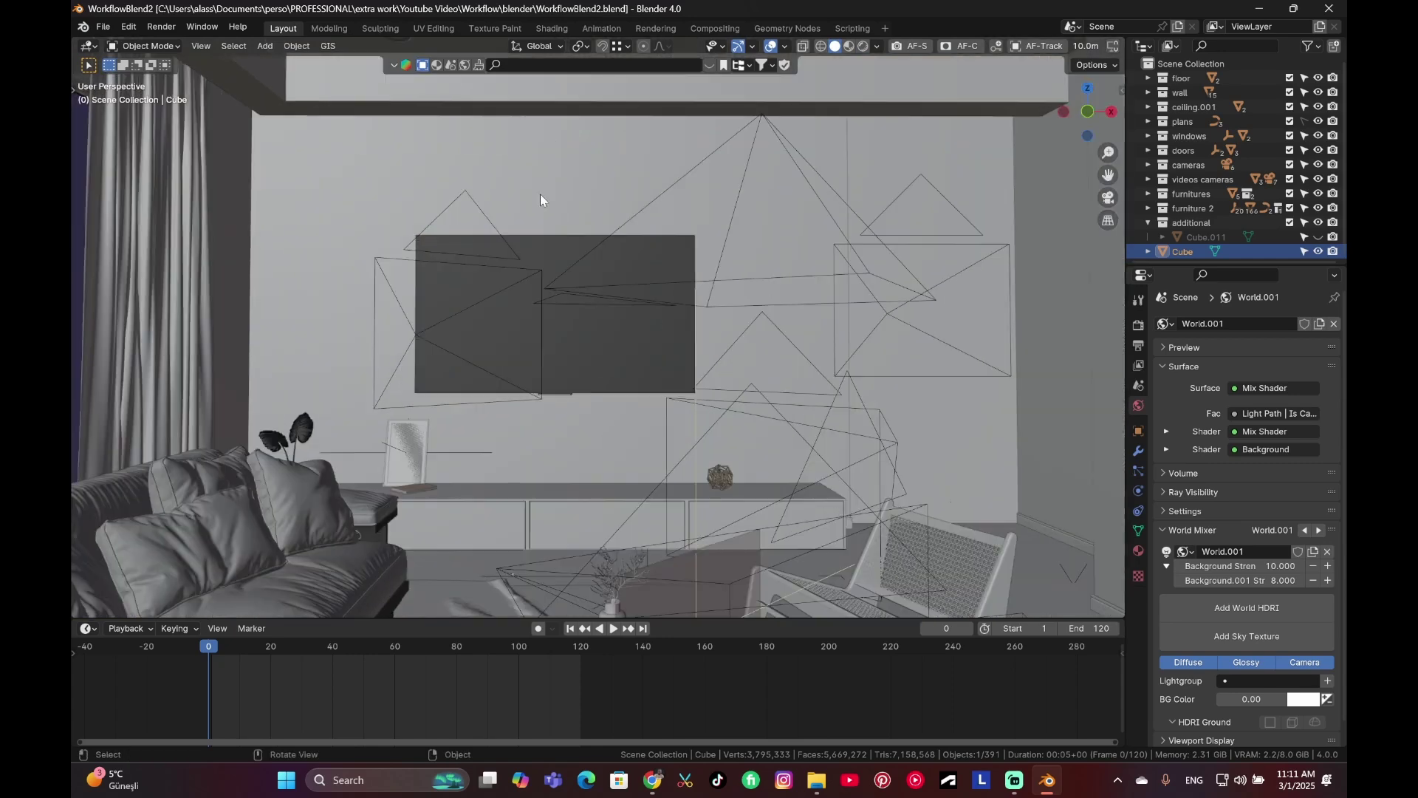
middle_click_drag(576, 146, 623, 247, "shift")
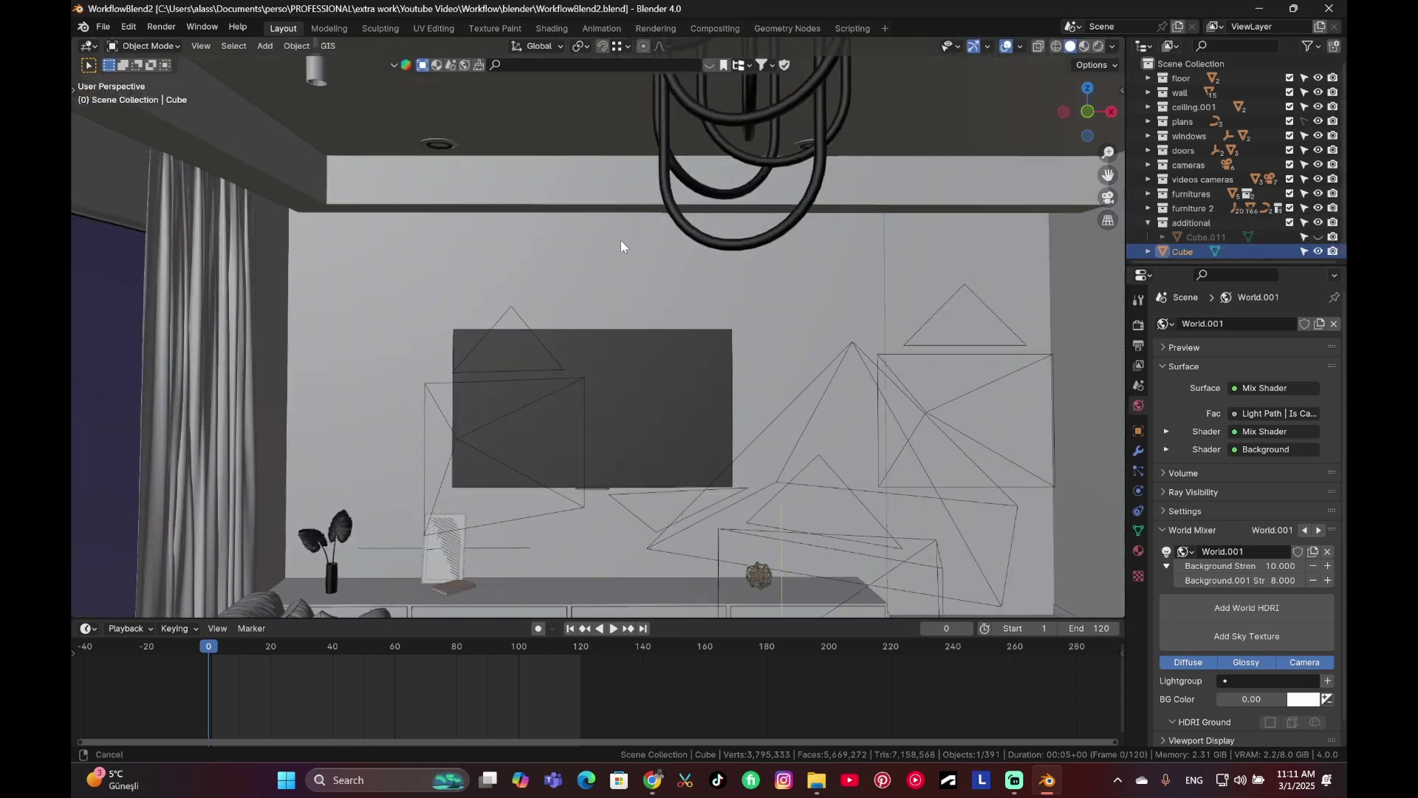
scroll(490, 250, "up", 3)
middle_click_drag(491, 250, 455, 299)
middle_click_drag(730, 347, 450, 207, "shift")
scroll(676, 328, "down", 5)
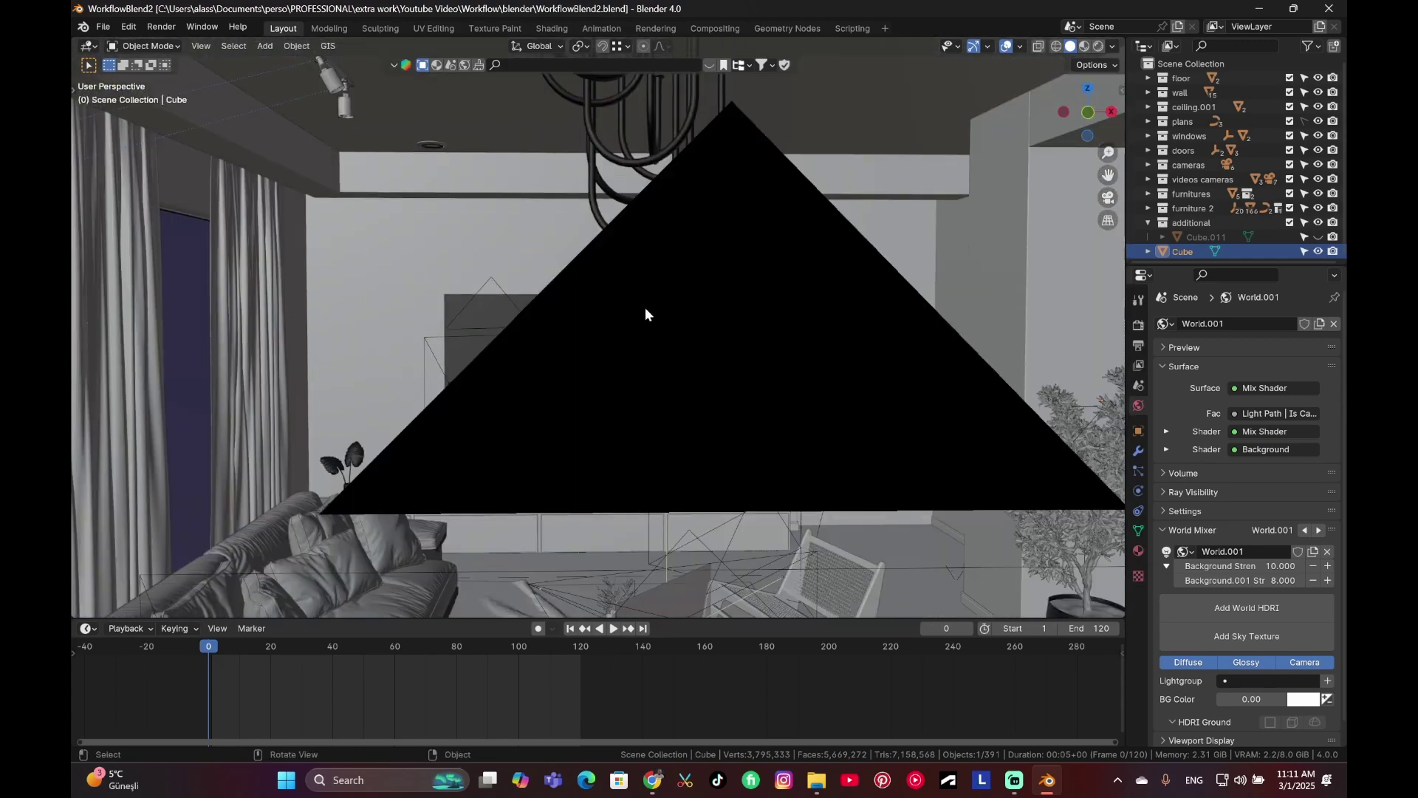
middle_click_drag(676, 327, 631, 188, "shift")
scroll(662, 238, "up", 5)
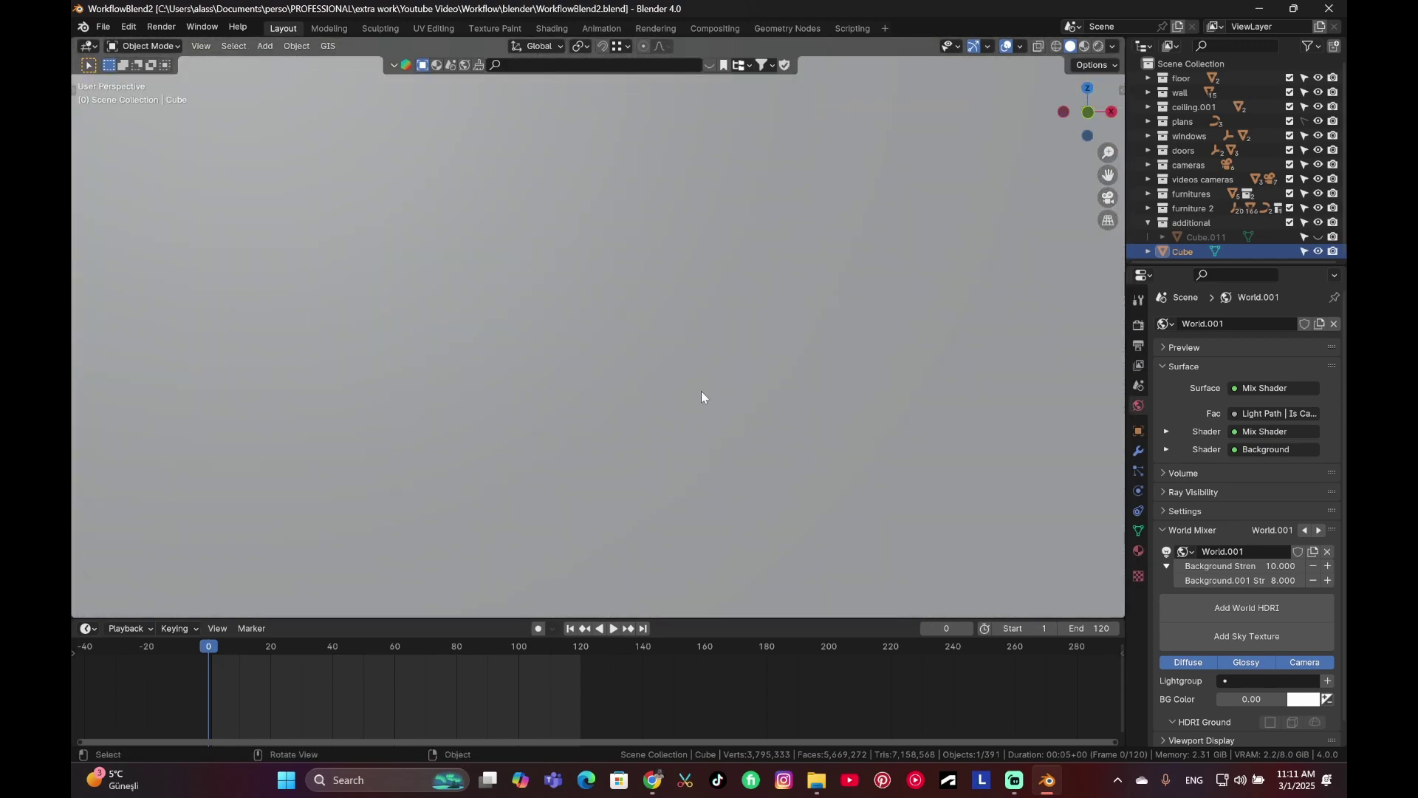
key("KP_0")
scroll(756, 388, "down", 4)
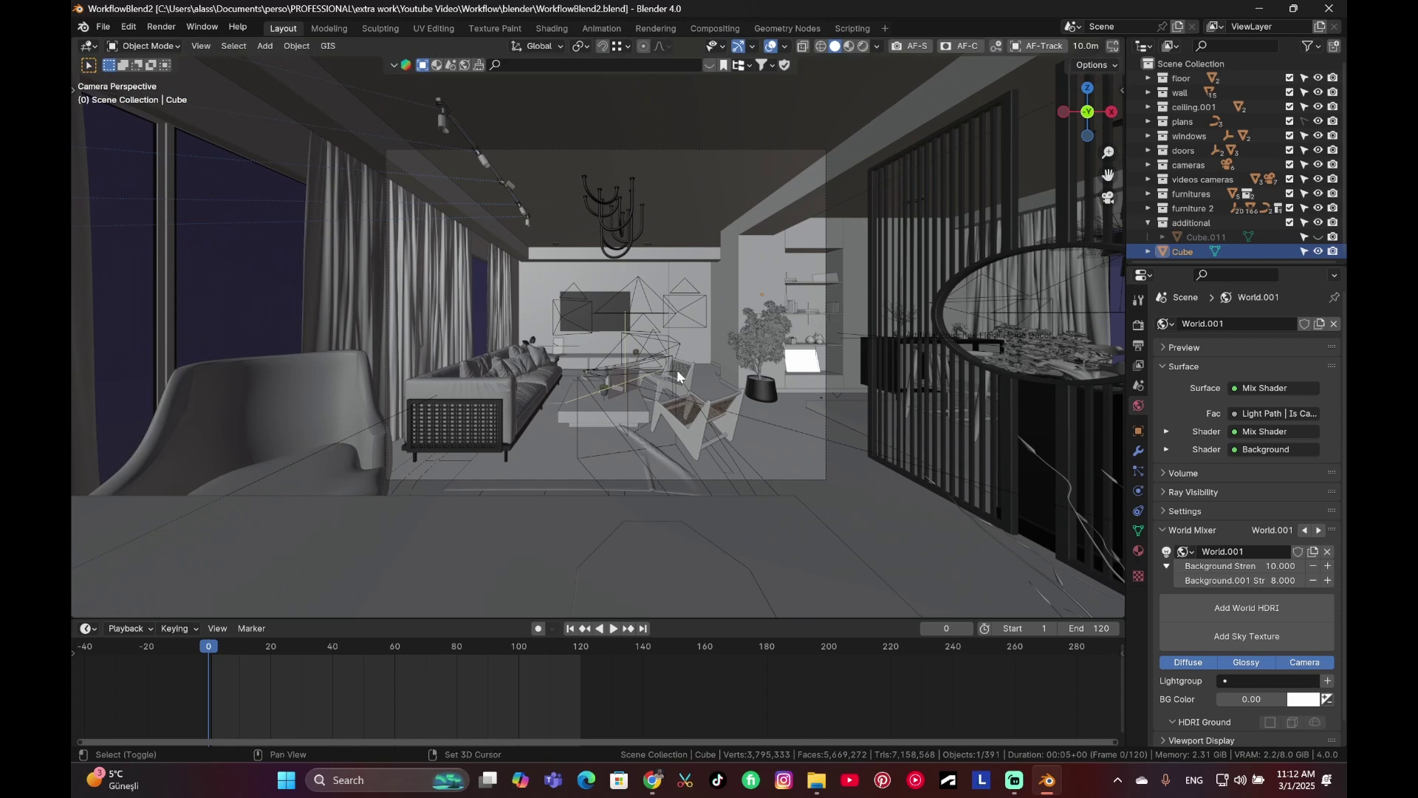
middle_click_drag(694, 379, 649, 411, "shift")
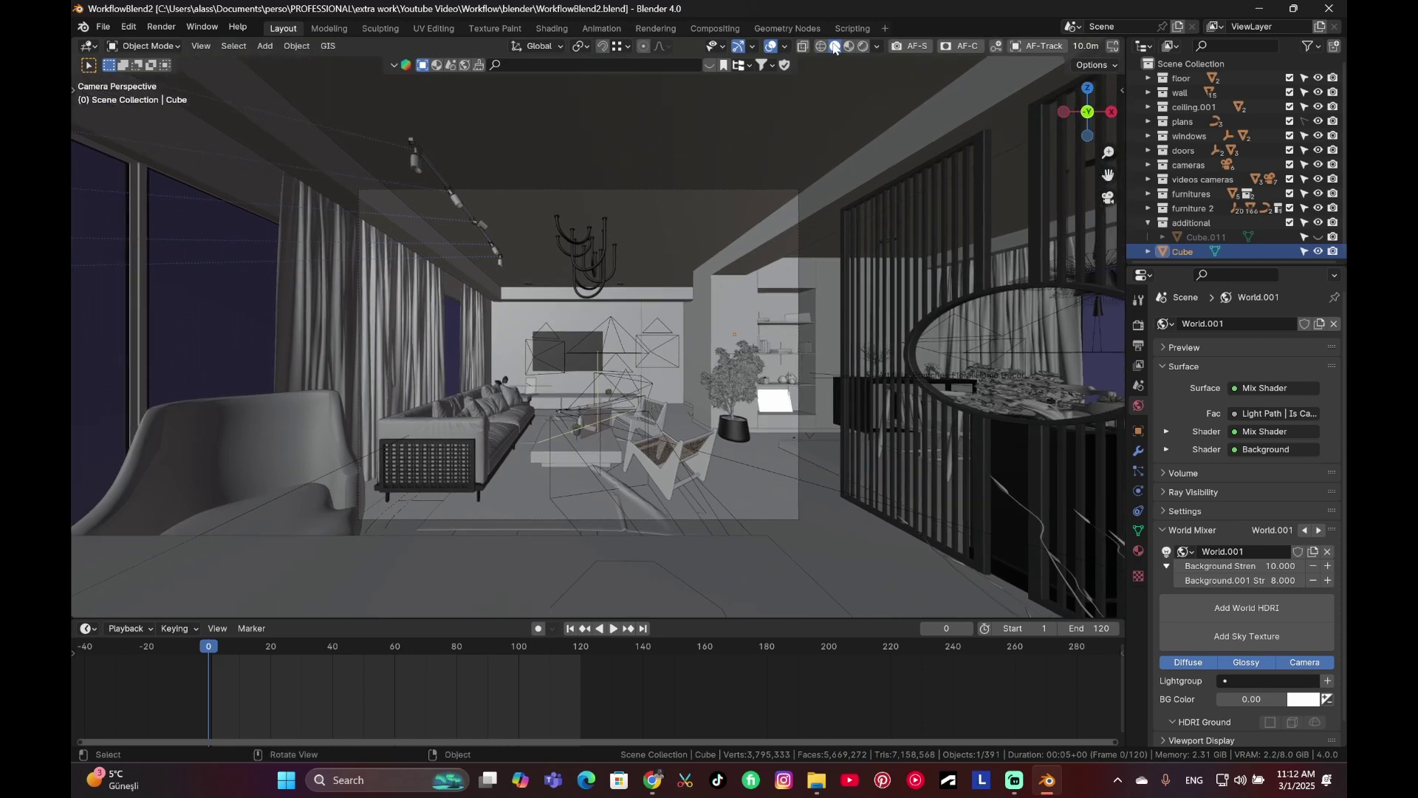
Step: Save the file and choose Accurate as the prefilter for final render denoising in the Cycles settings
key("ctrl+s")
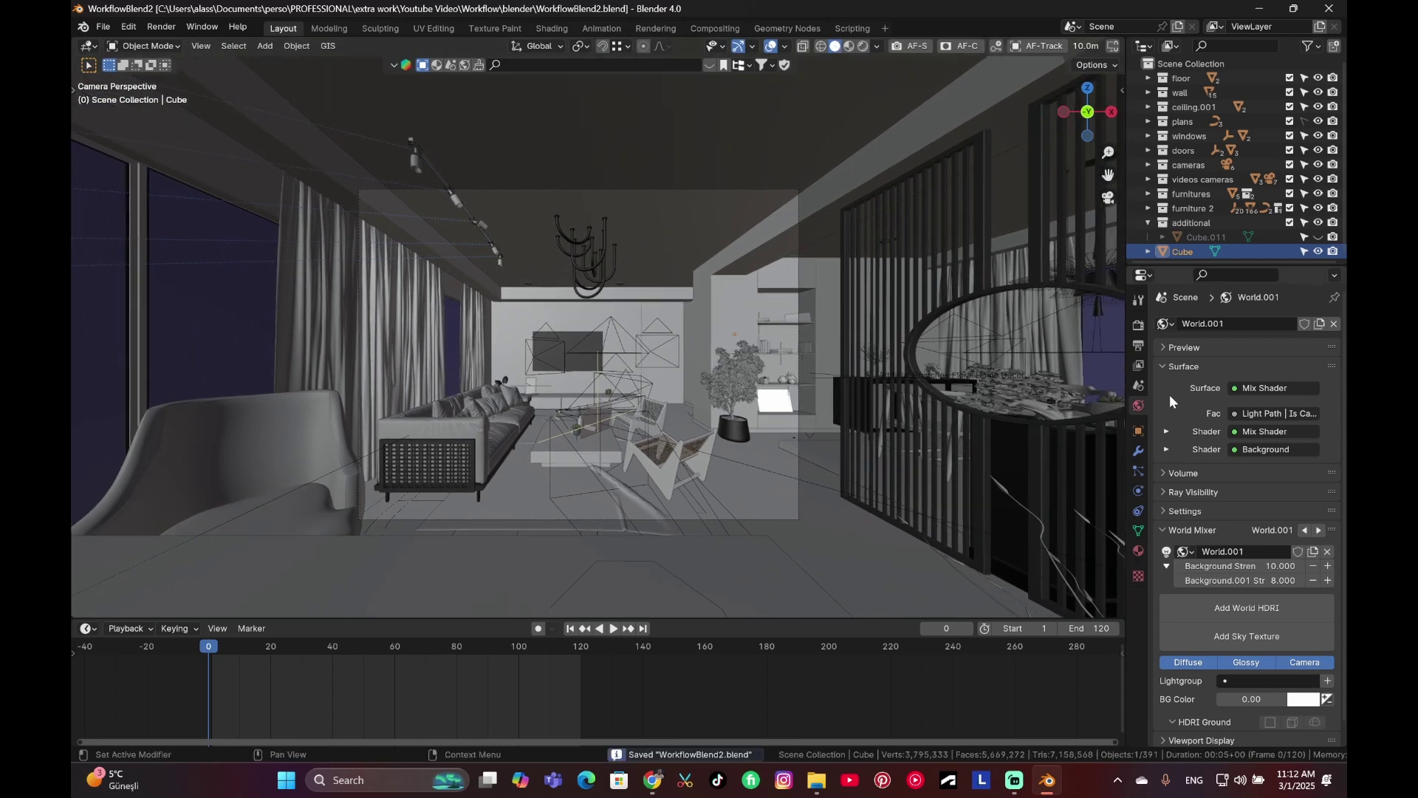
left_click(1137, 345)
left_click(1138, 325)
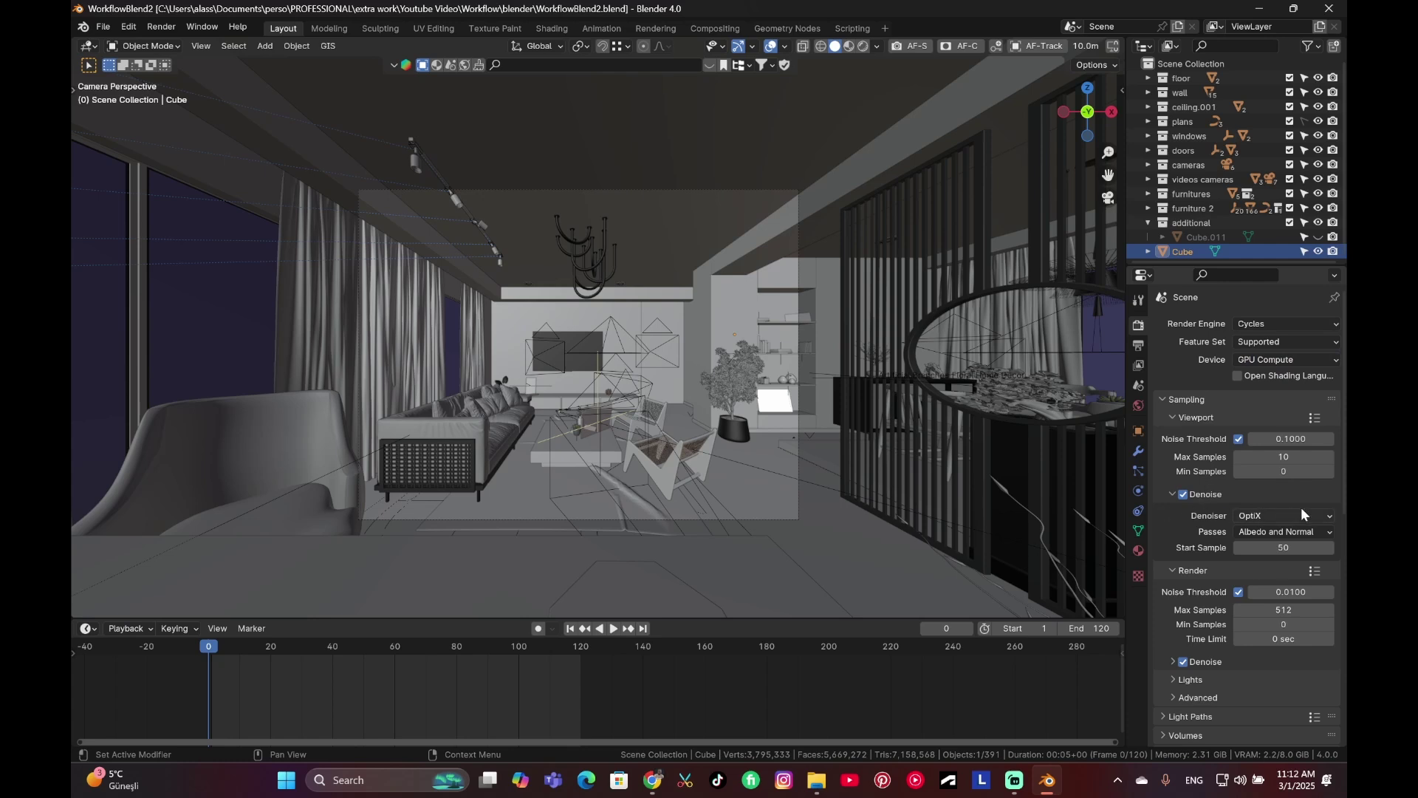
left_click(1174, 417)
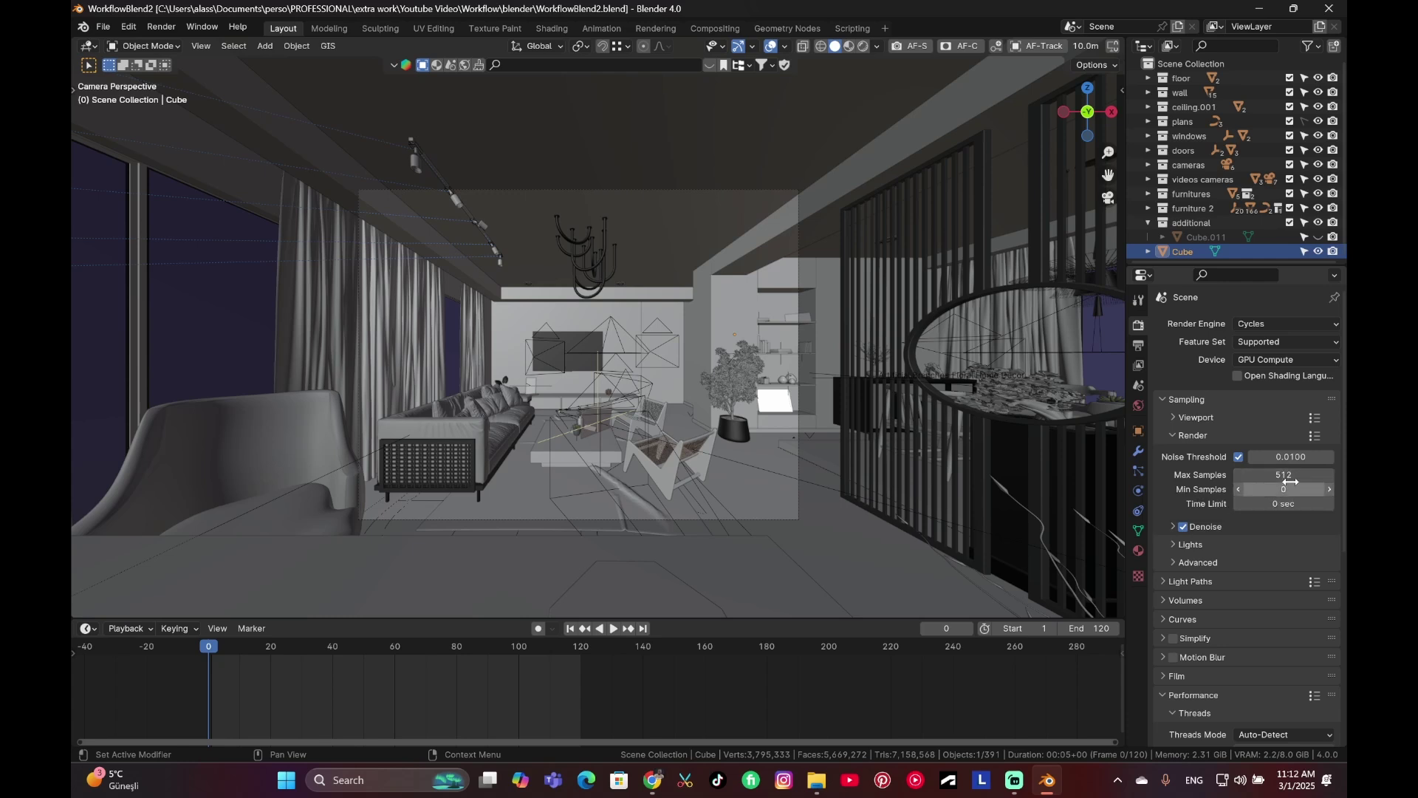
left_click(1168, 525)
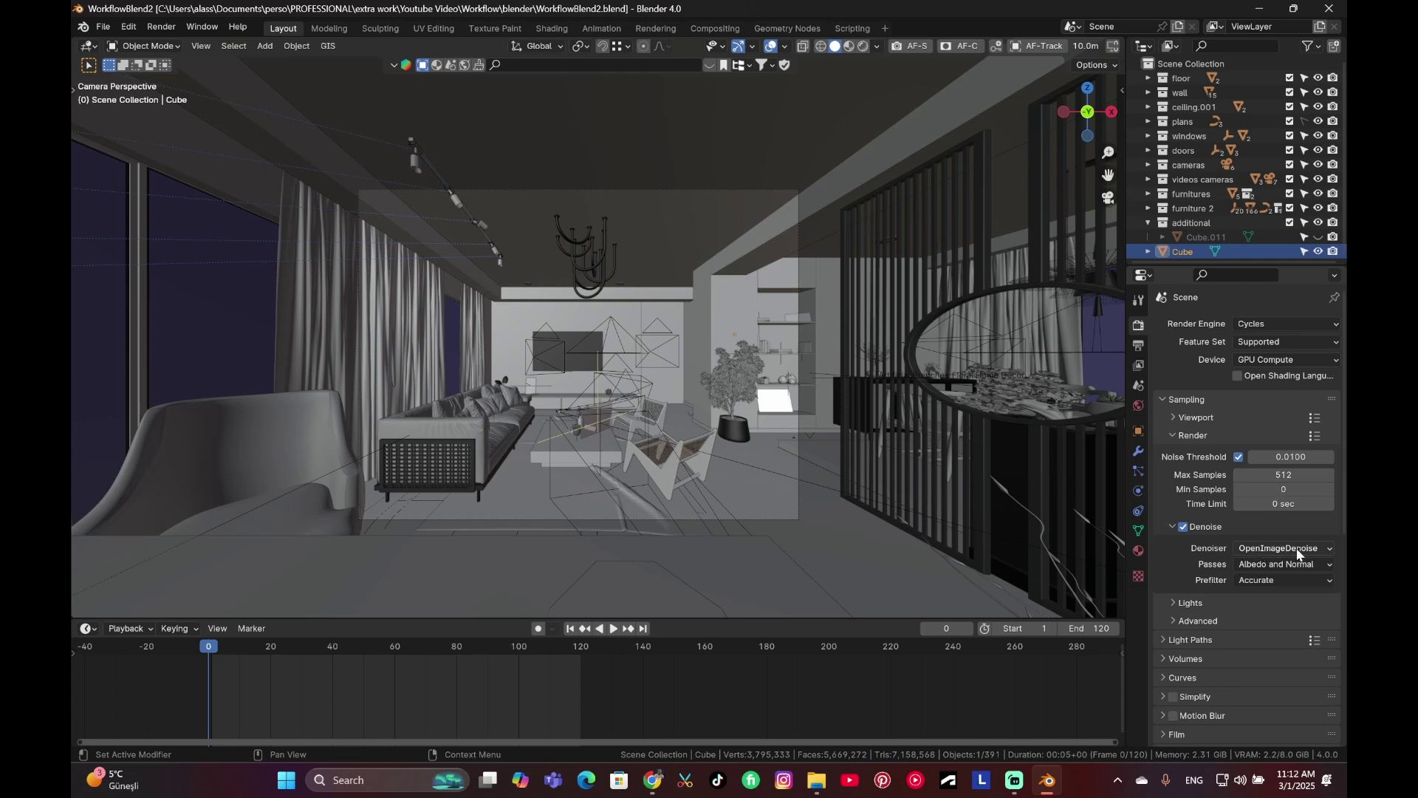
left_click(1275, 579)
left_click(1276, 582)
left_click(1275, 579)
Step: Set the light paths' total and transmission max bounces to 15 each
left_click(1178, 598)
scroll(1178, 599, "down", 2)
left_click(1167, 620)
scroll(1182, 620, "down", 5)
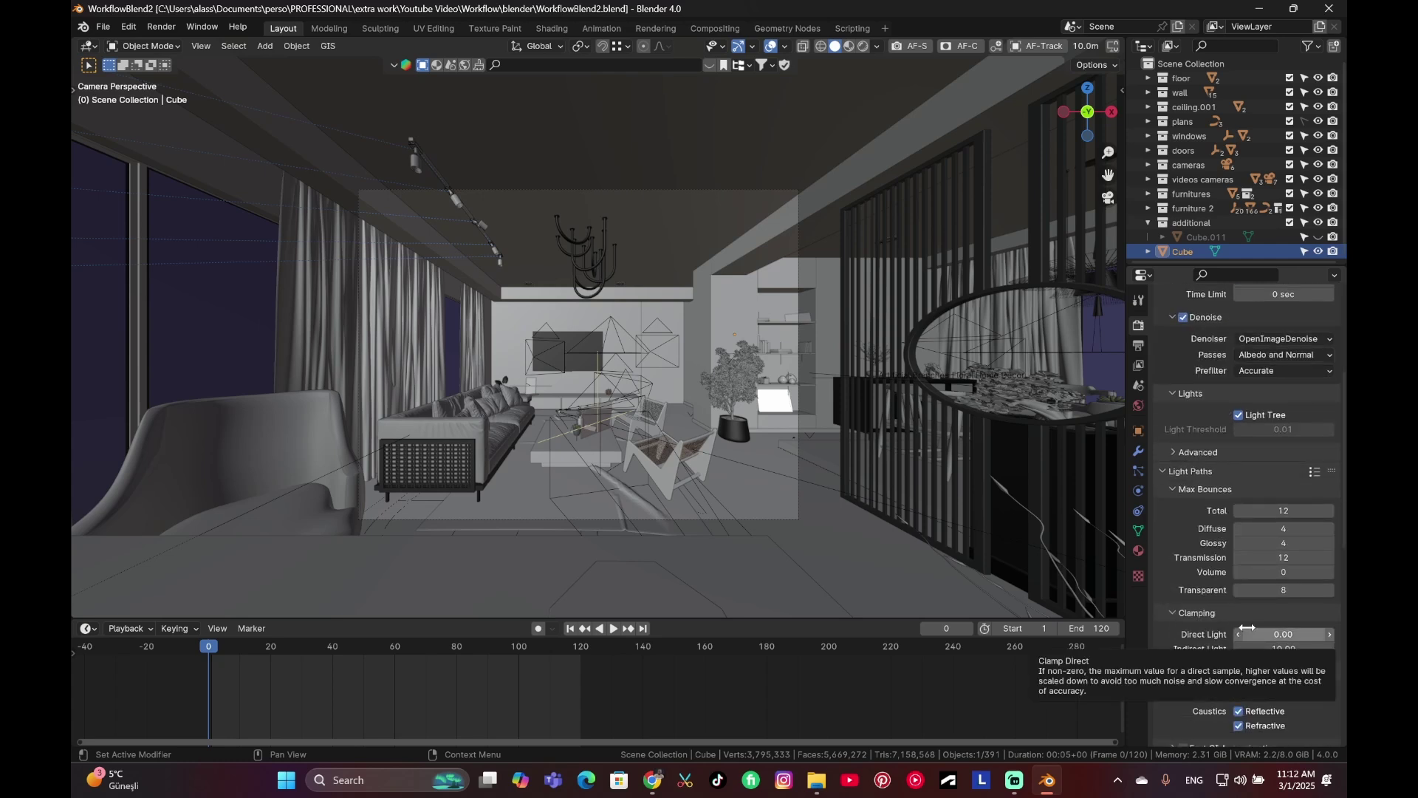
left_click(1284, 510)
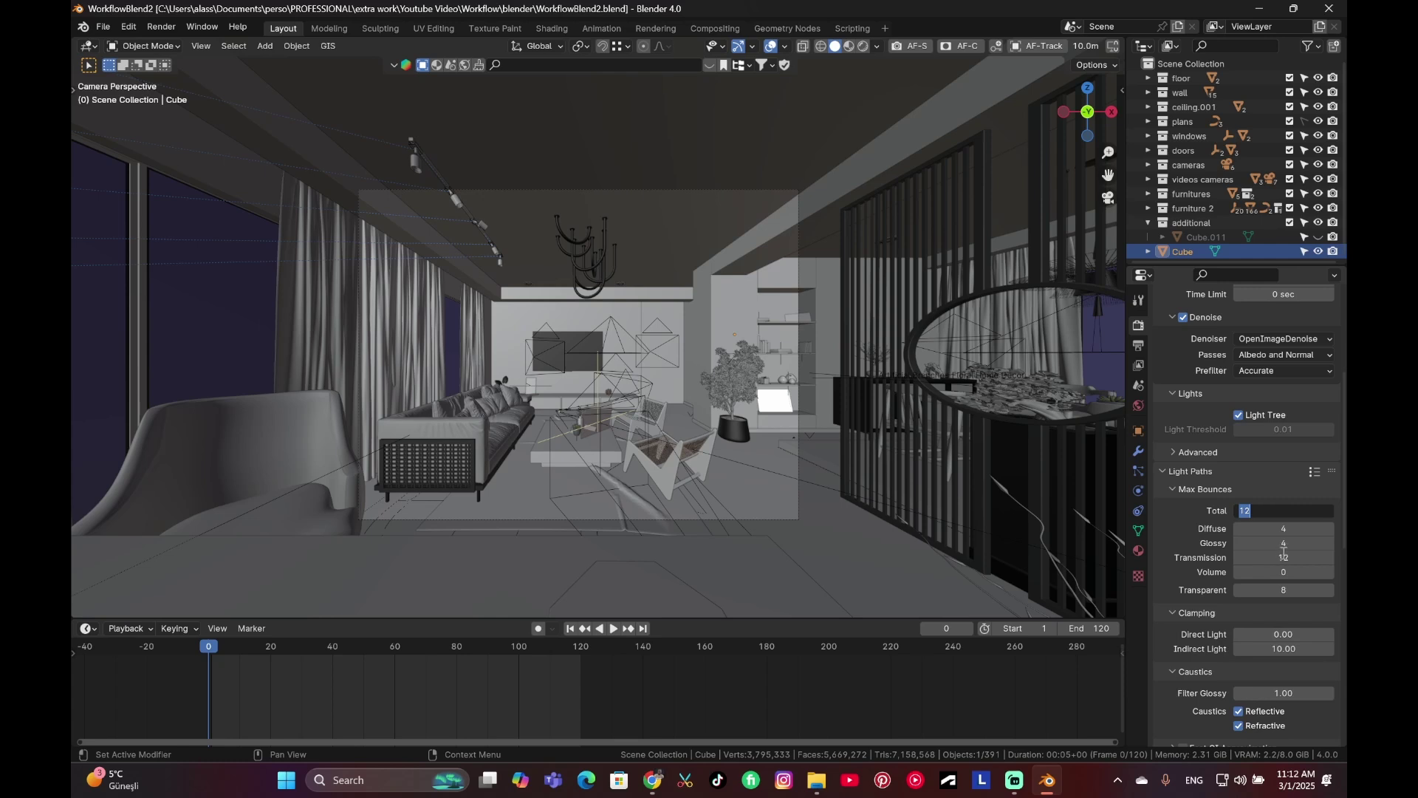
type("15")
key("Return")
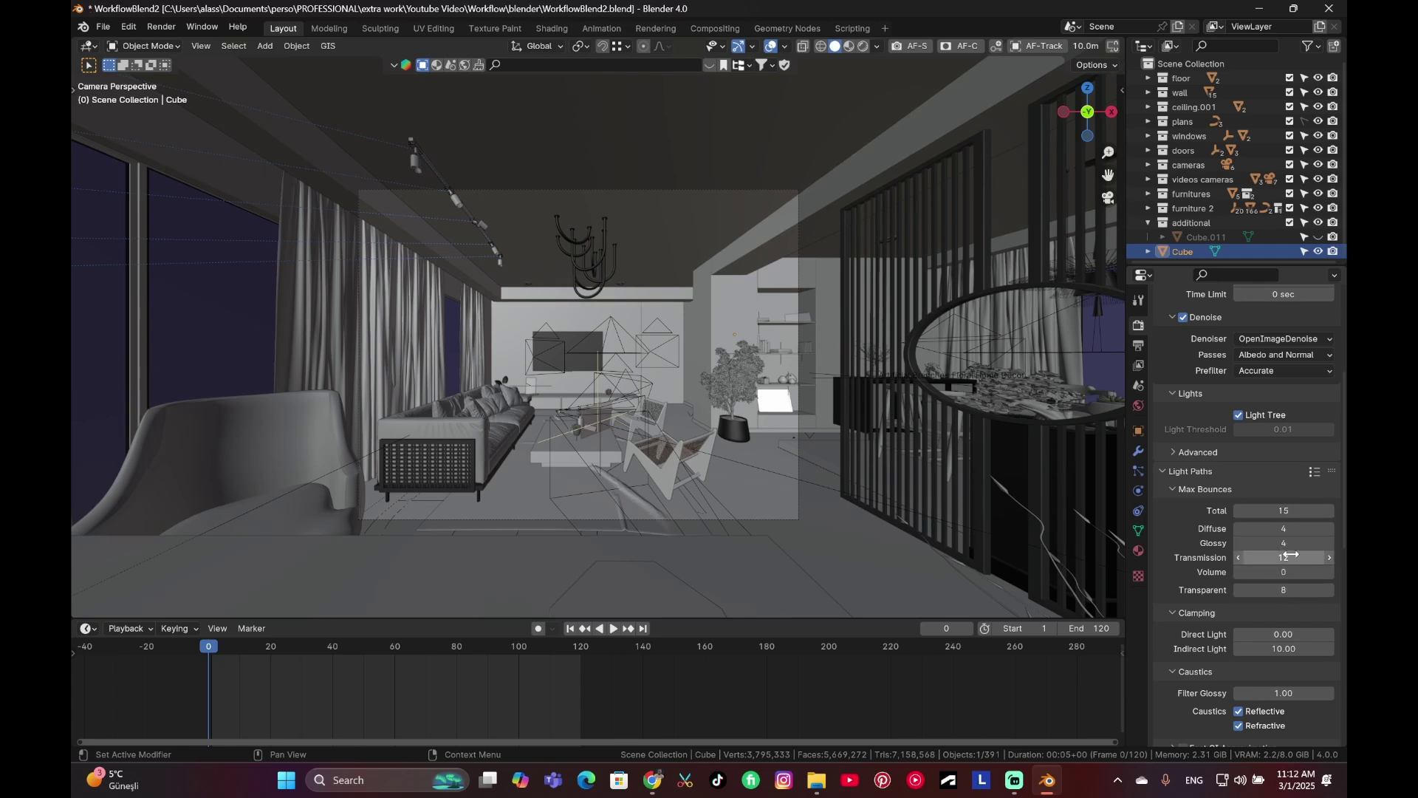
left_click(1289, 557)
type("15")
key("Return")
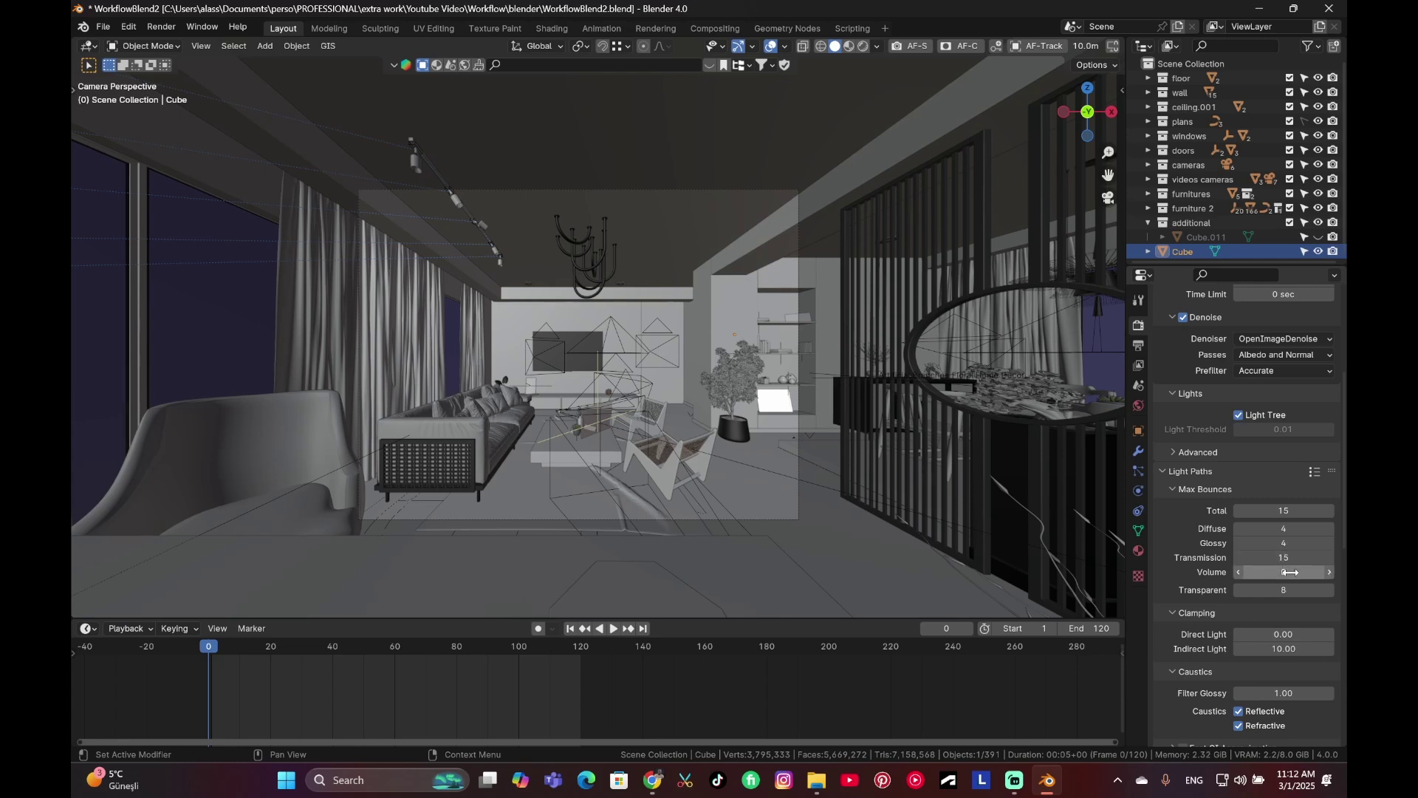
Step: Review the remaining render settings from caustics and volumes down to performance
scroll(1222, 610, "down", 3)
scroll(1230, 613, "down", 3)
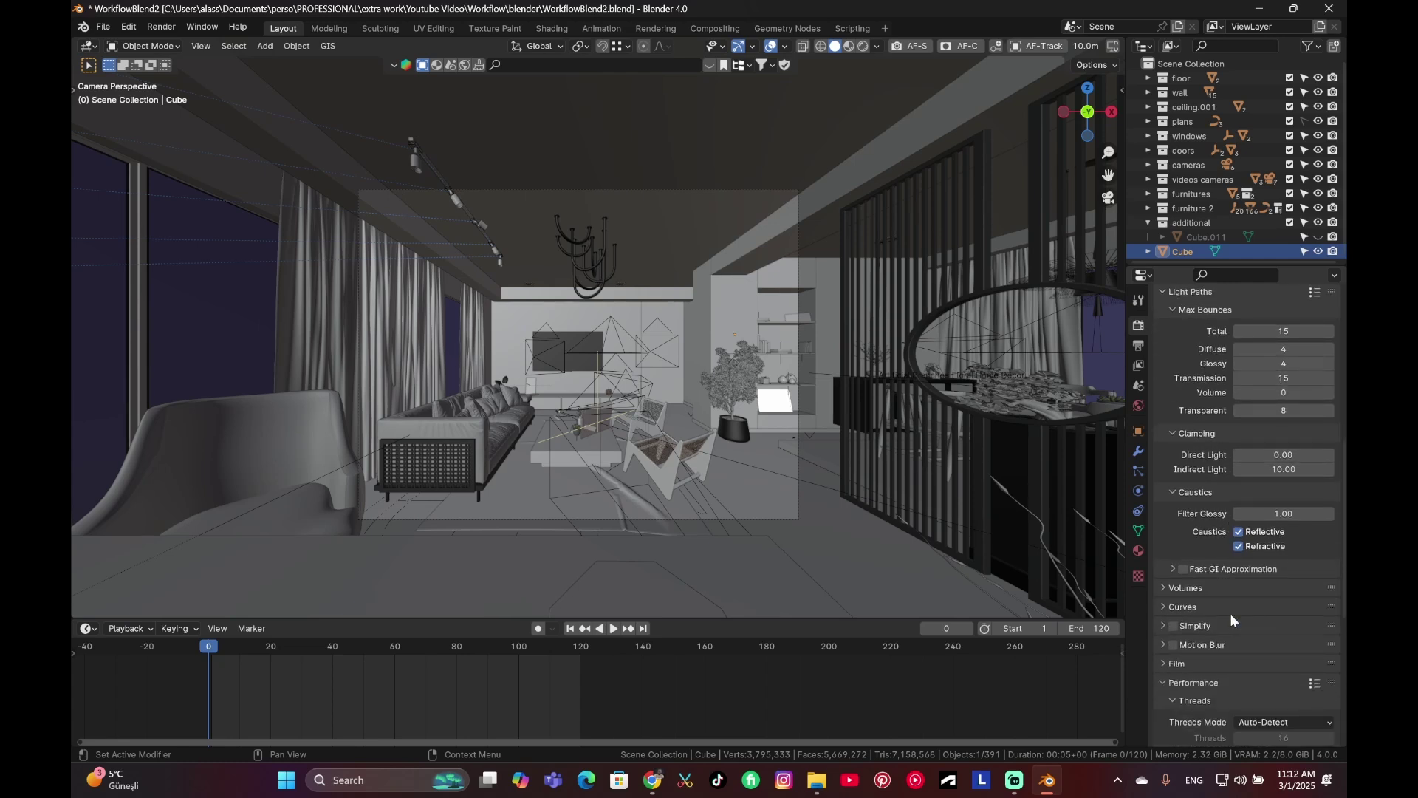
left_click(1168, 586)
scroll(1166, 587, "down", 12)
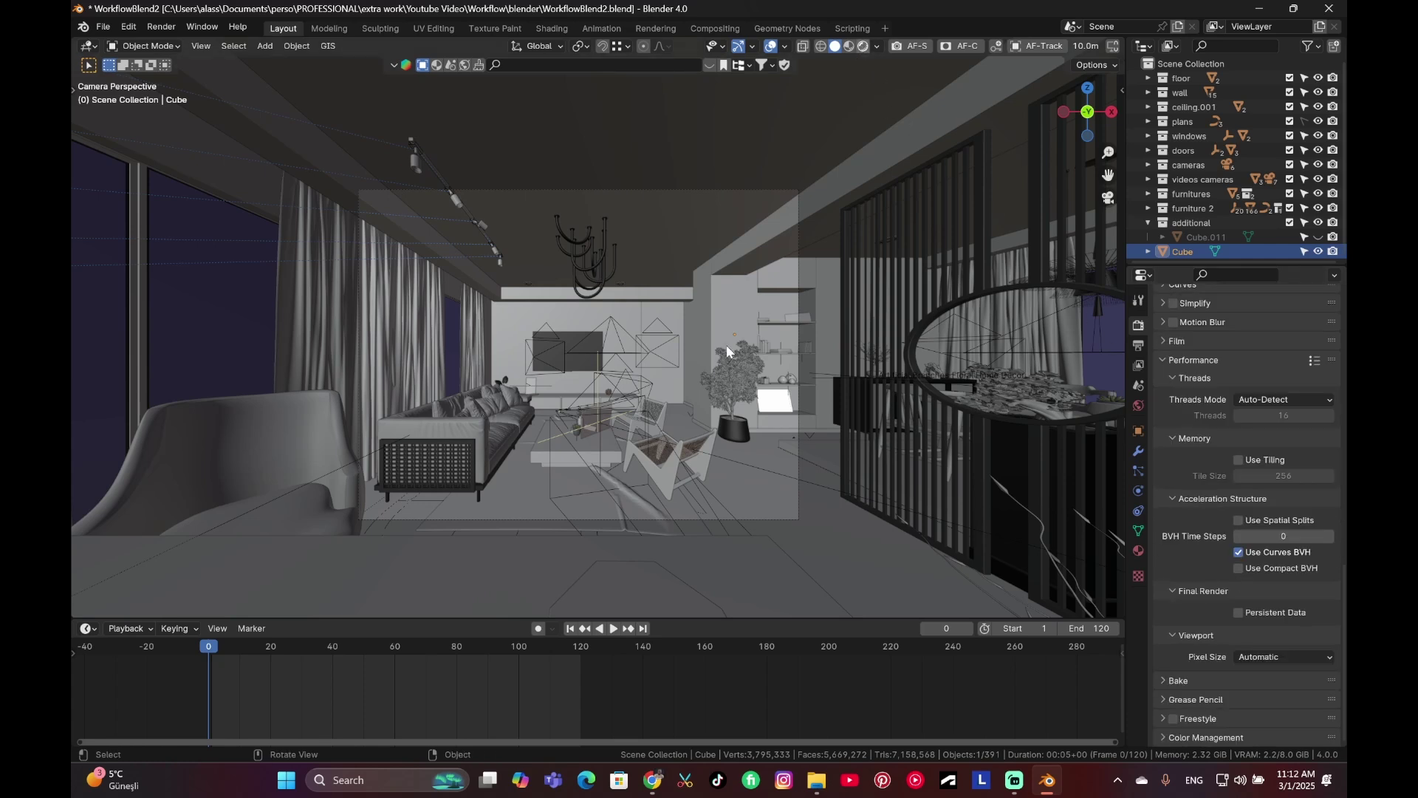
Step: Preview the living room camera view in Rendered shading and check the Film render settings
key("z")
key("8")
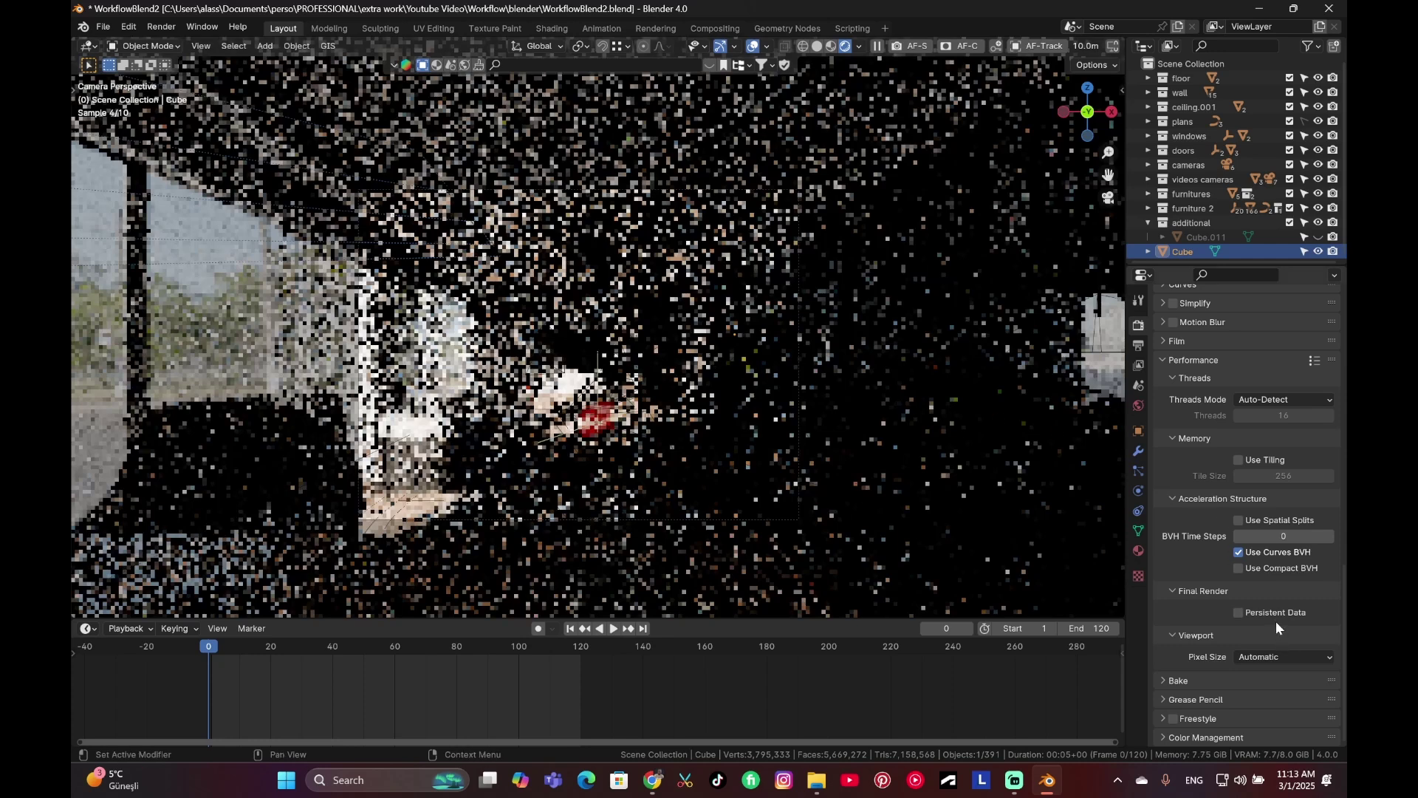
mouse_move(1344, 610)
left_mouse_down()
mouse_move(1344, 598)
mouse_move(1343, 617)
left_mouse_up()
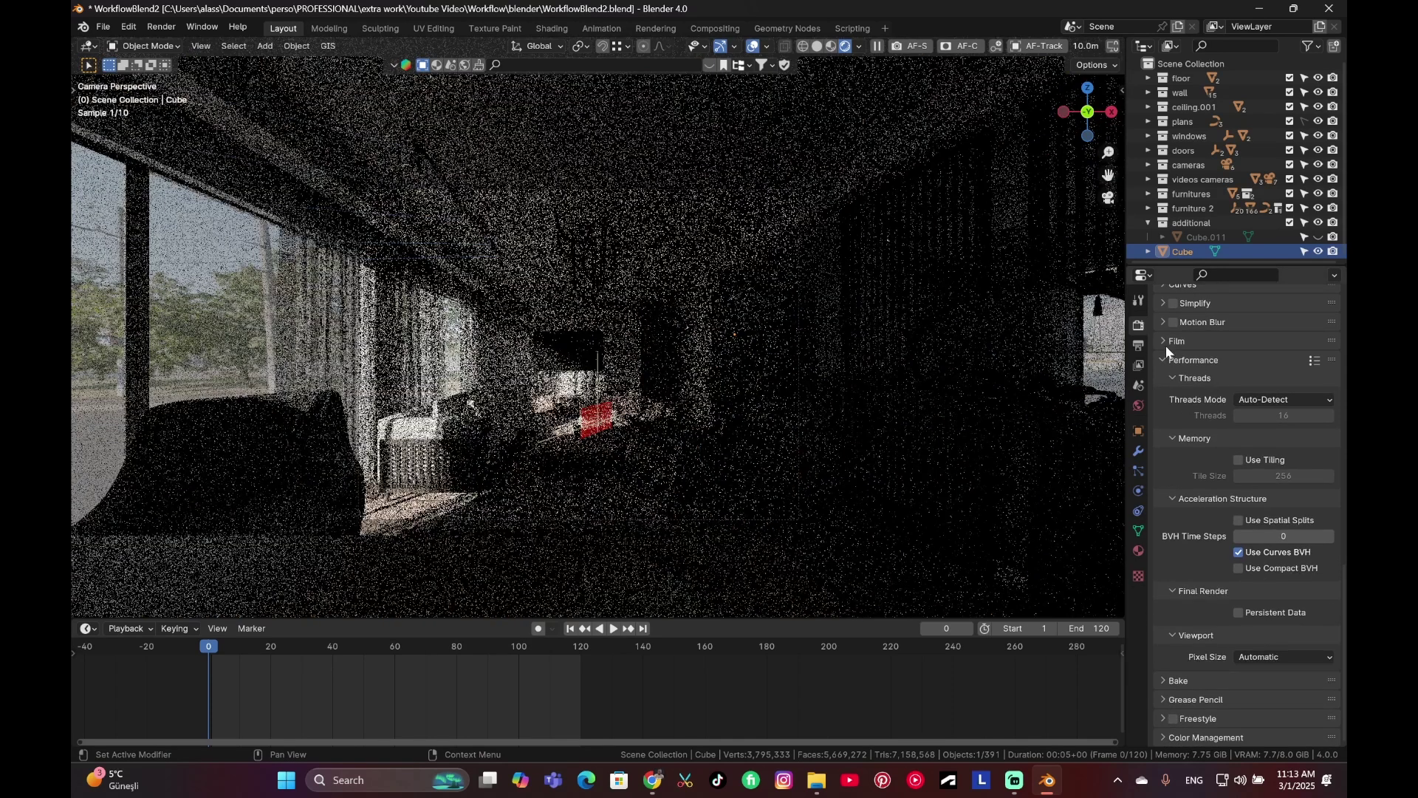
left_click(1164, 342)
left_click(1162, 341)
Step: Set the Color Management look to Base Contrast and expand the Freestyle settings
left_click(1207, 737)
scroll(1208, 709, "down", 5)
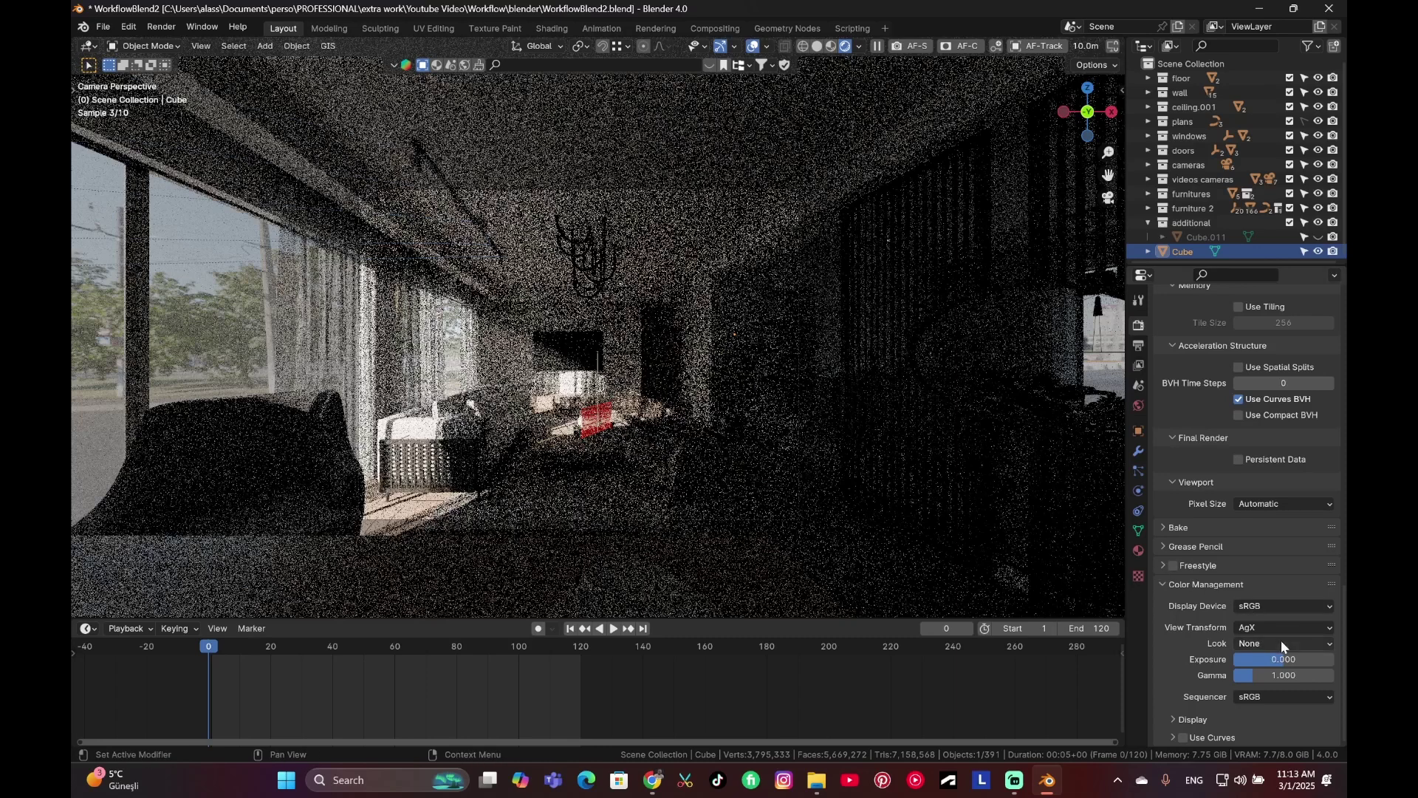
left_click(1282, 639)
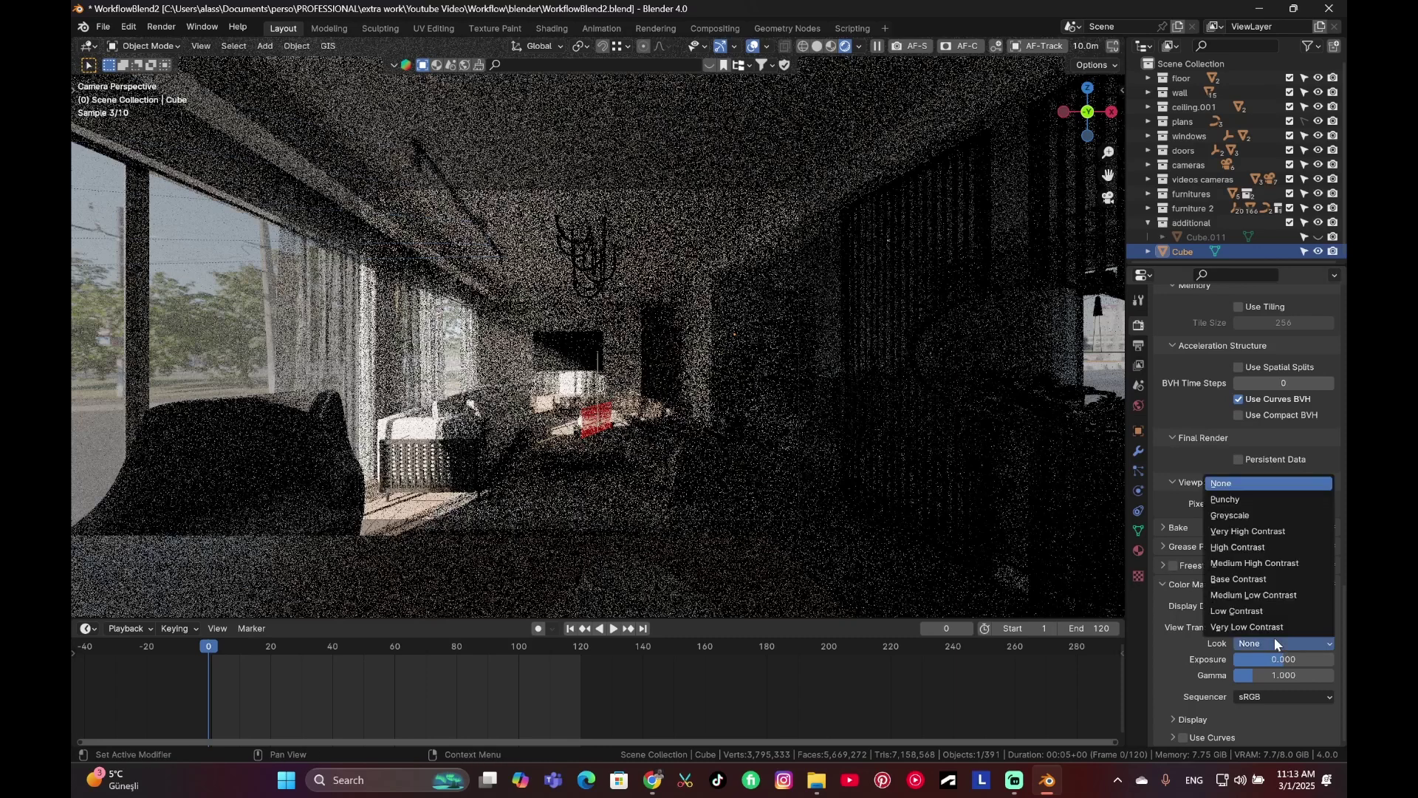
left_click(1248, 580)
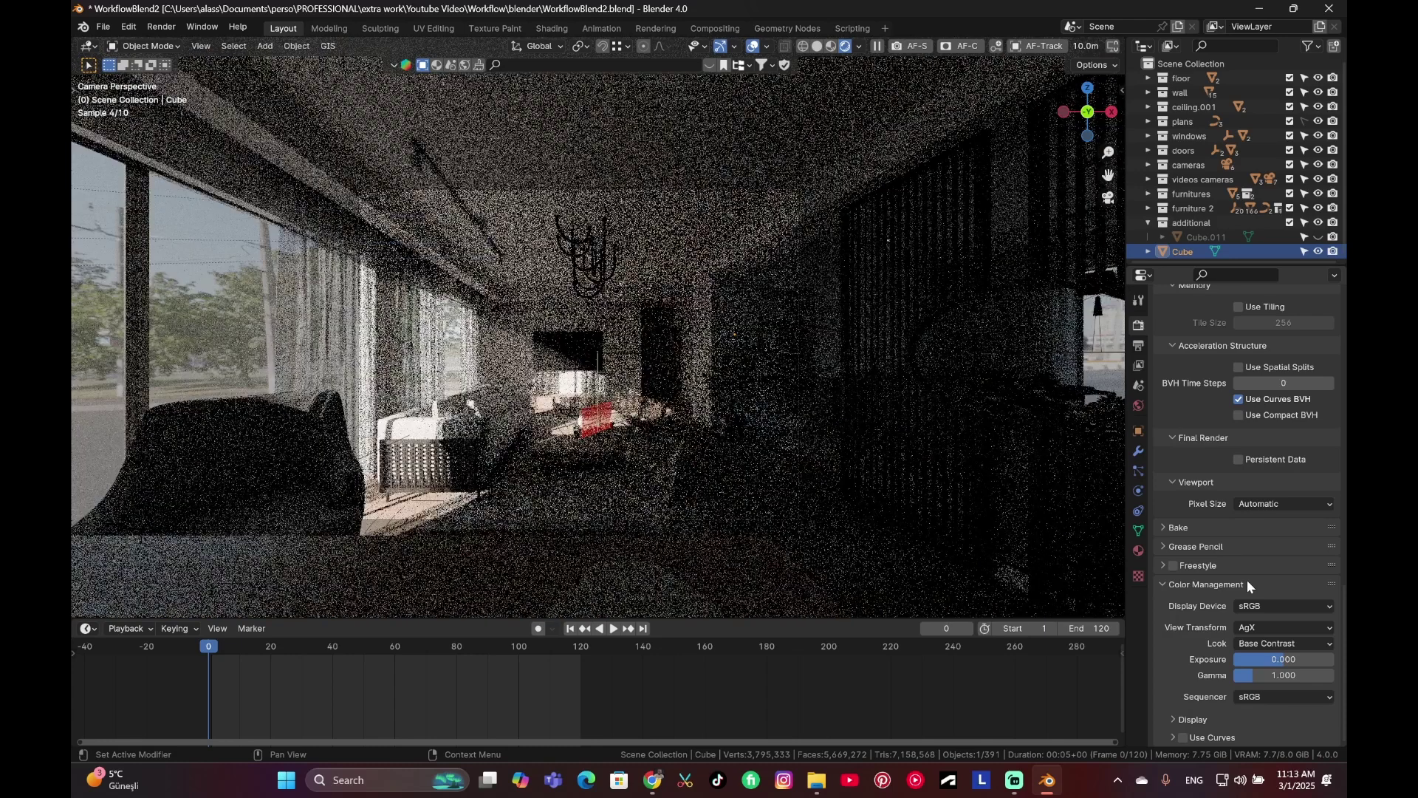
left_click(1213, 565)
scroll(1296, 602, "down", 2)
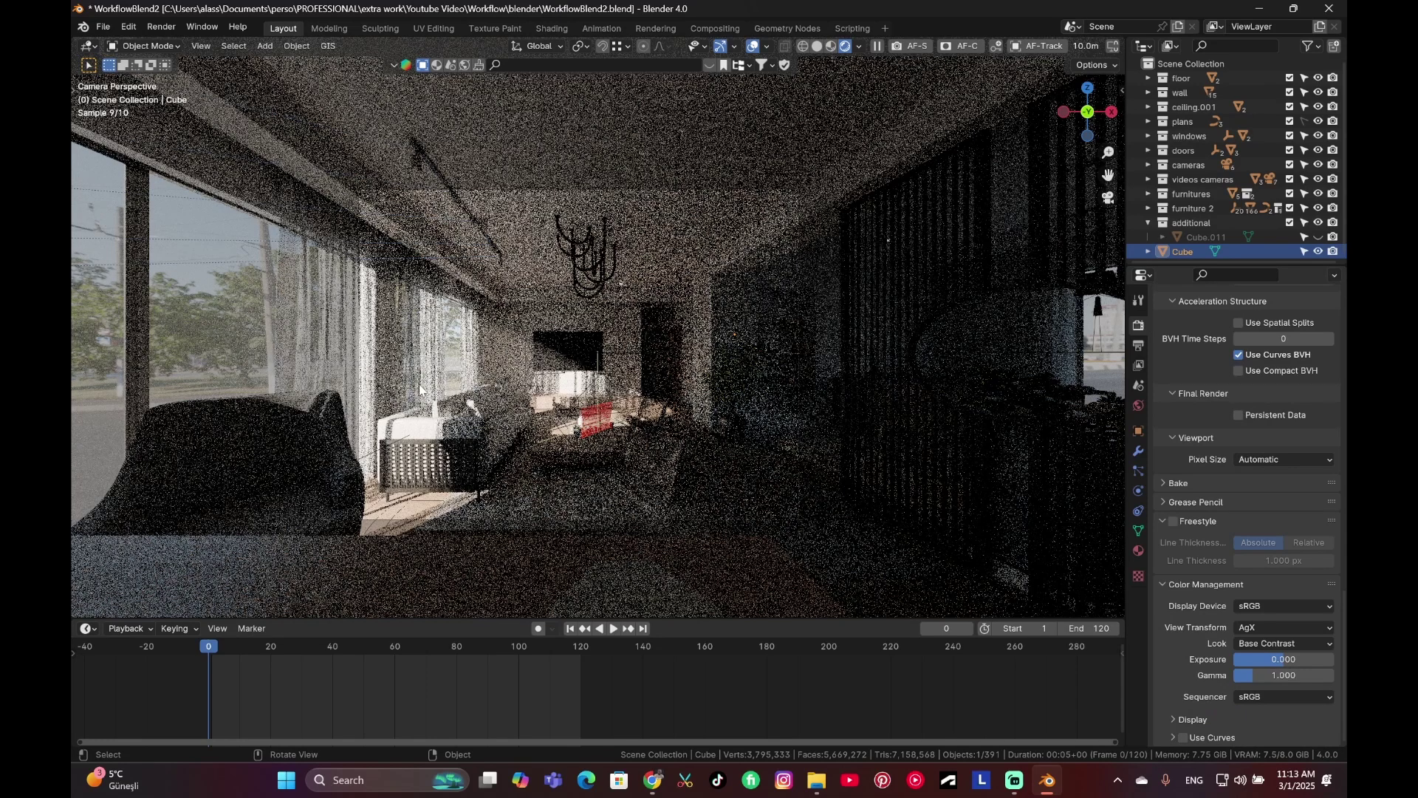
Step: Display the file's orphan data in the Outliner and purge the unused data-blocks
left_click(1172, 46)
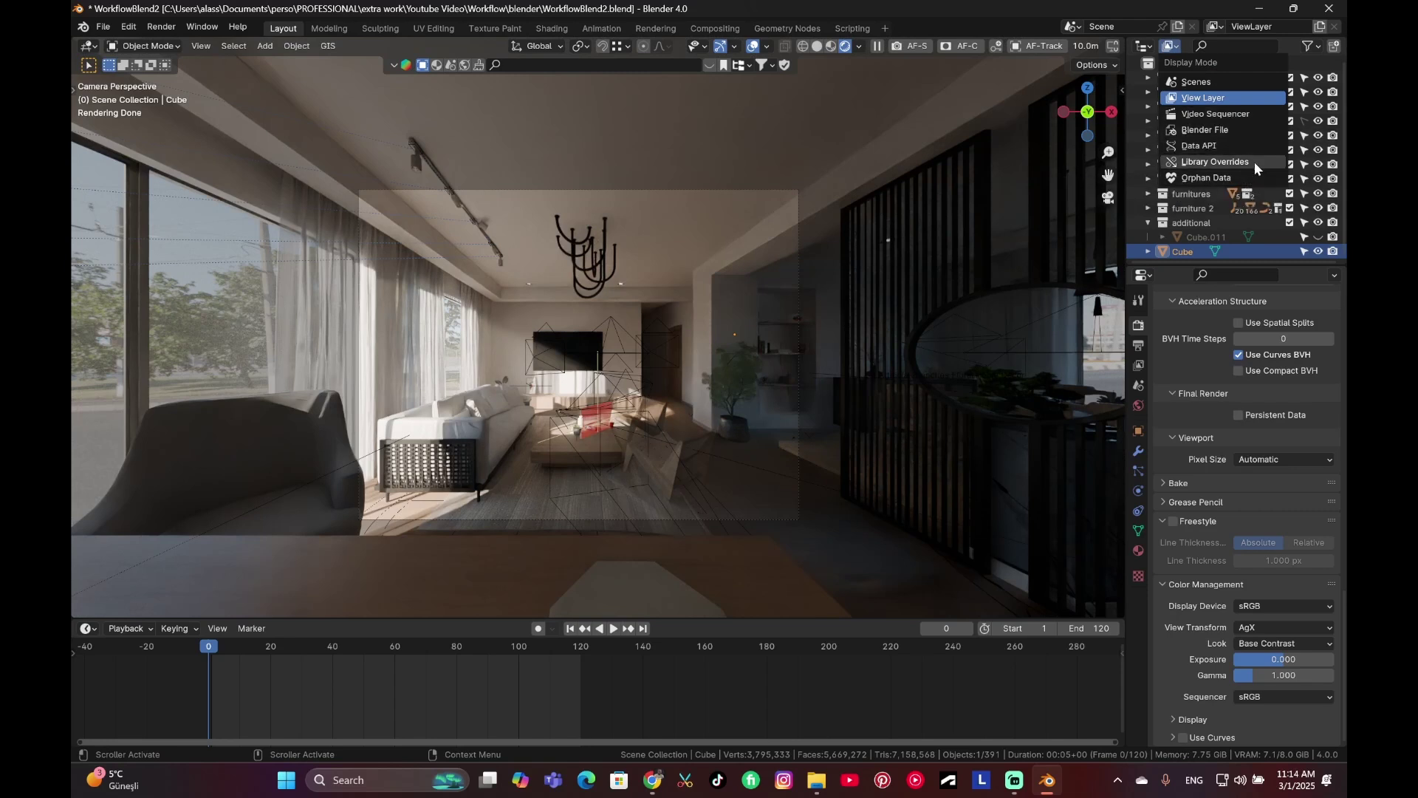
left_click(1231, 179)
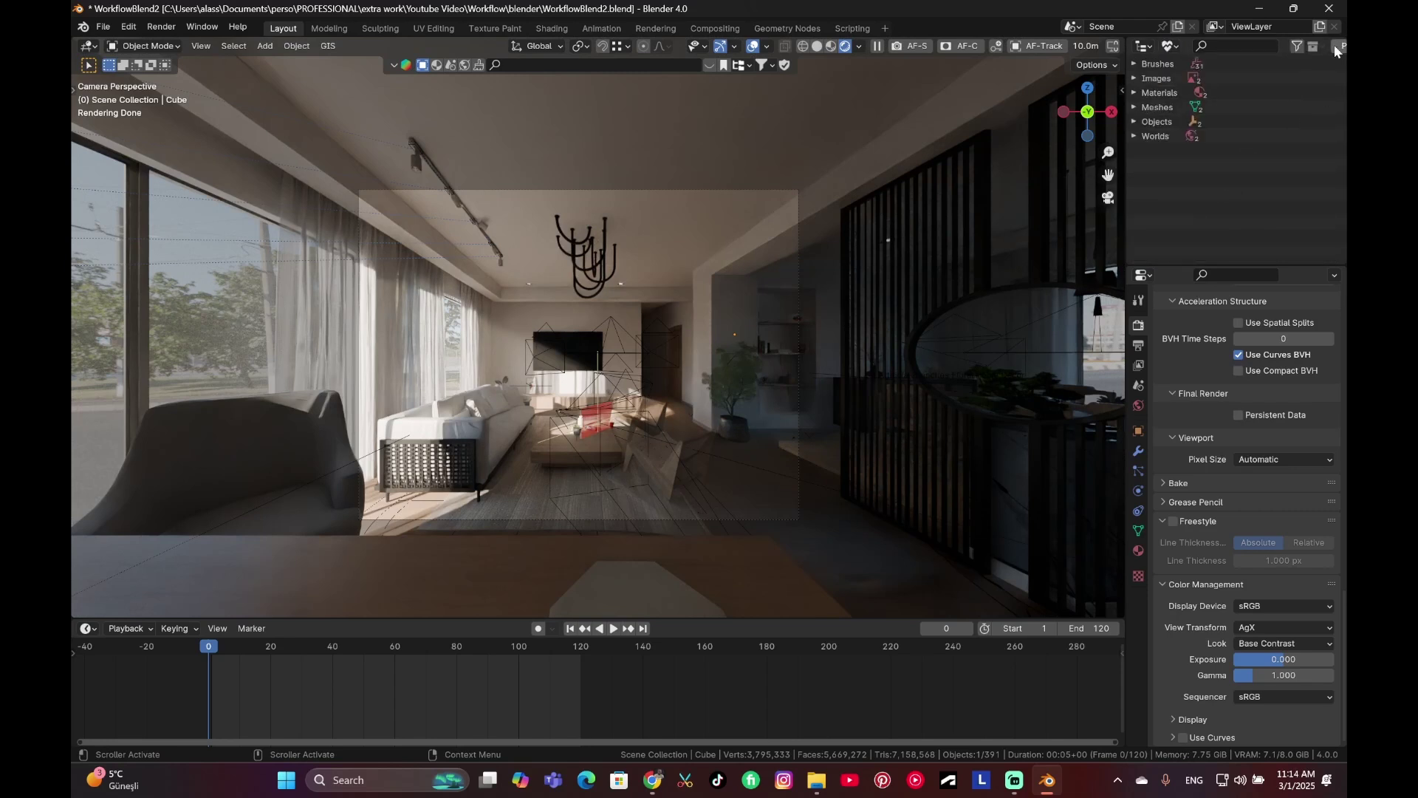
left_click(1338, 48)
left_click(1030, 56)
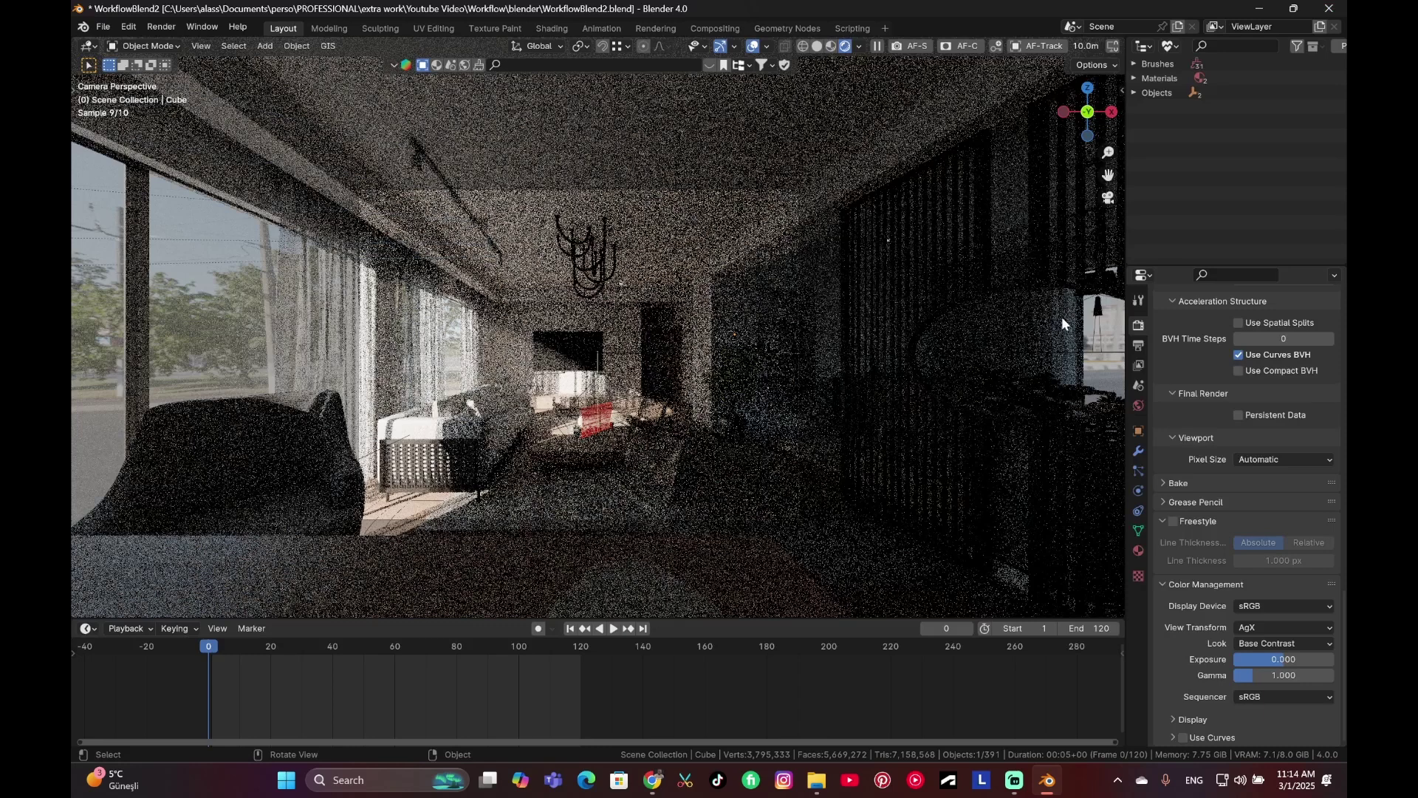
Step: Select the slatted partition and bring up the Photographer add-on's controls beside the viewport
left_click(1061, 316)
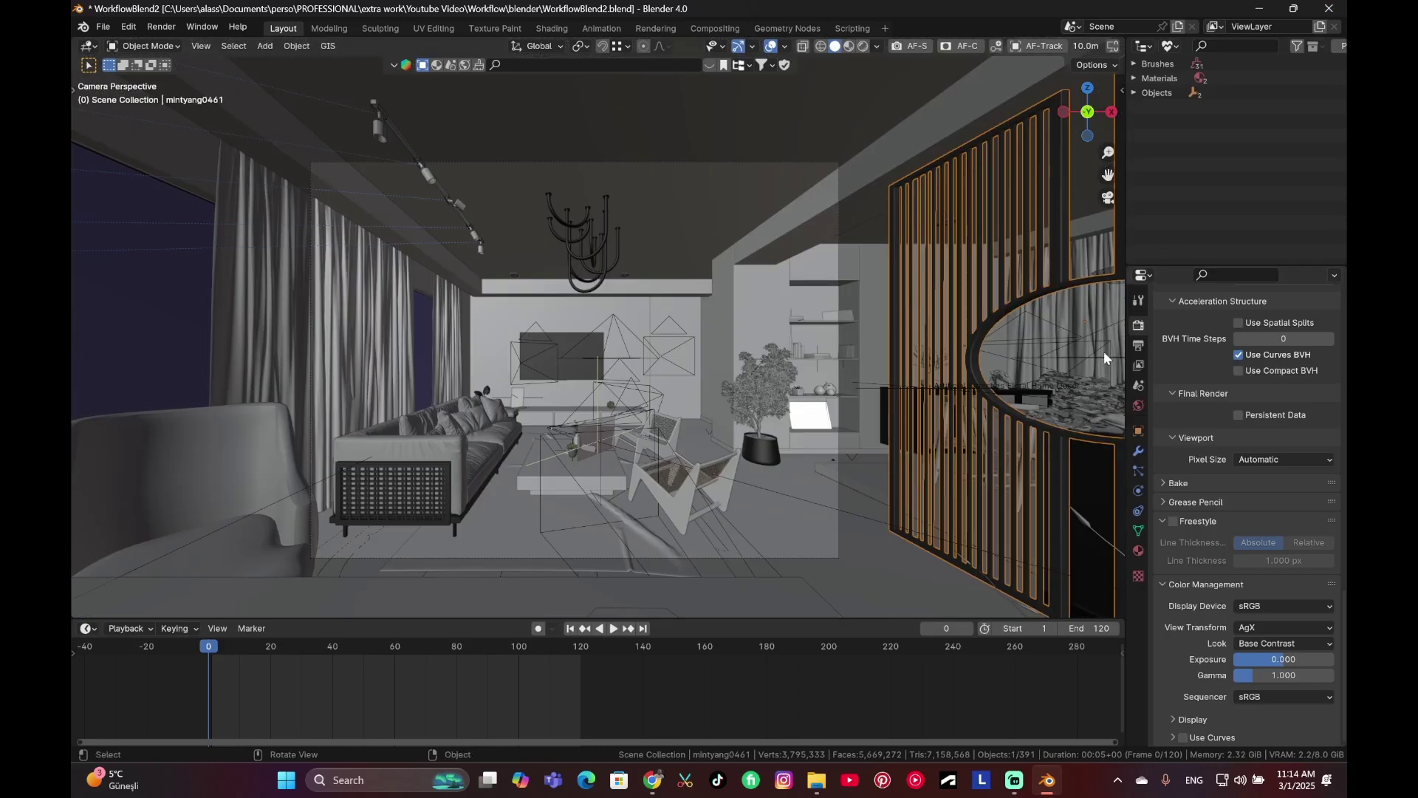
left_click(1121, 95)
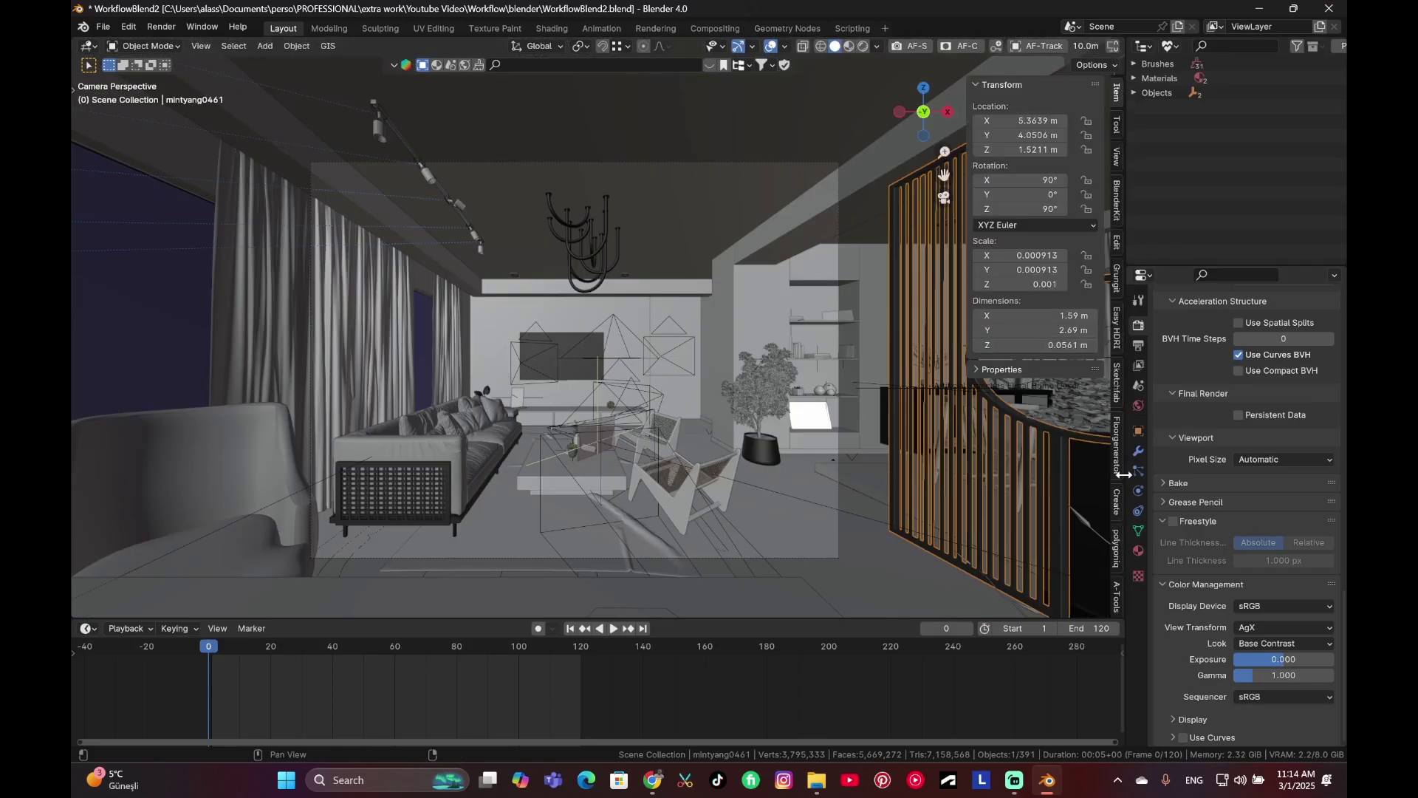
scroll(1122, 478, "down", 8)
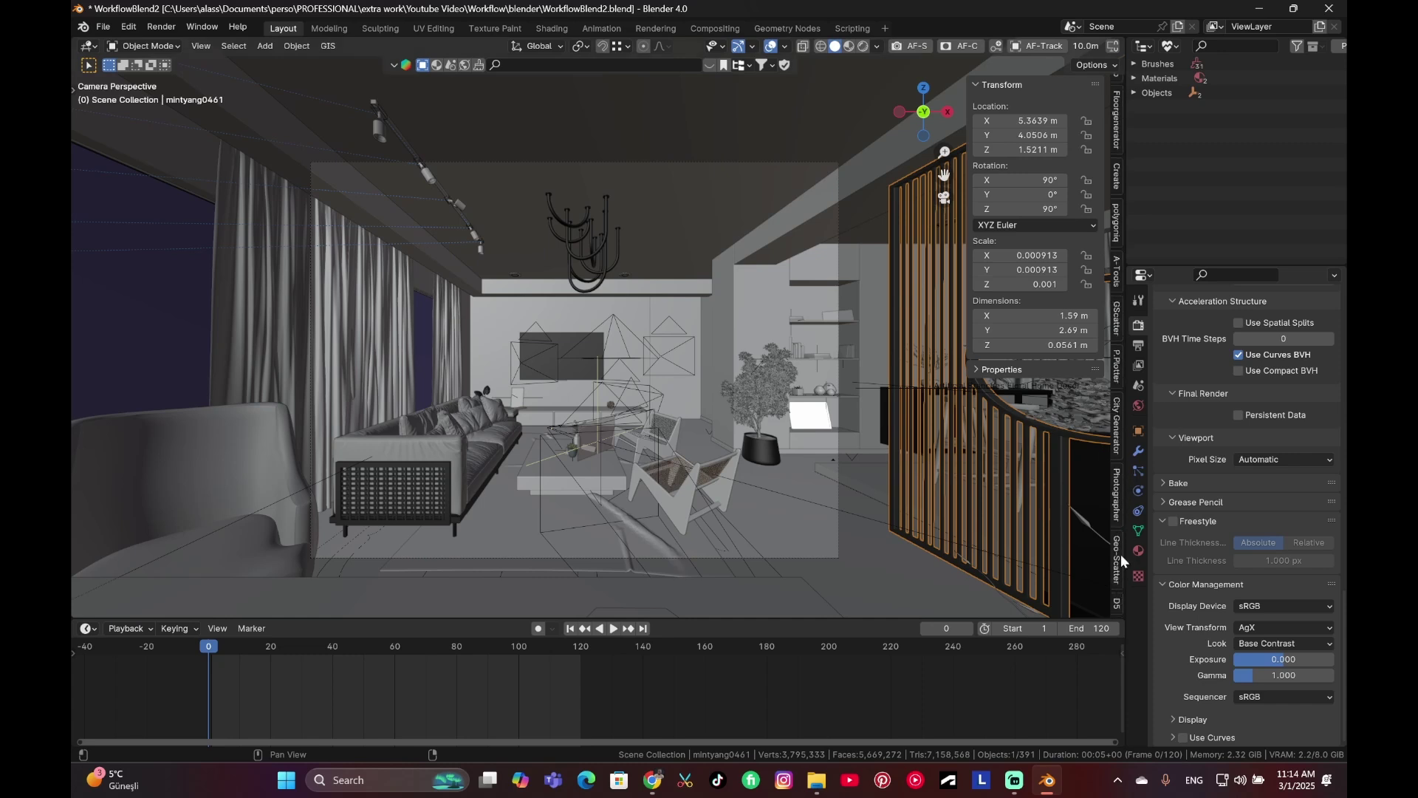
scroll(1117, 369, "up", 10)
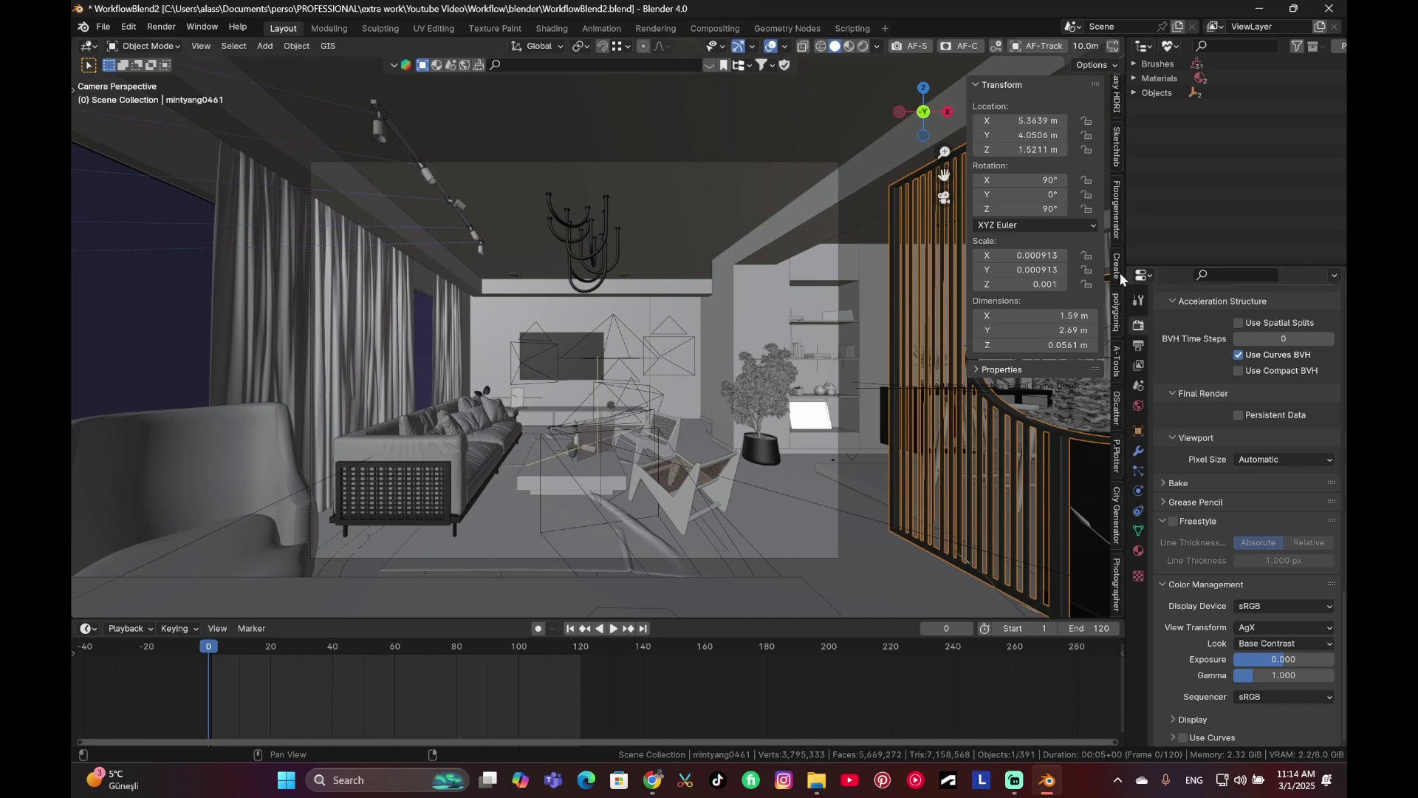
scroll(1120, 296, "down", 8)
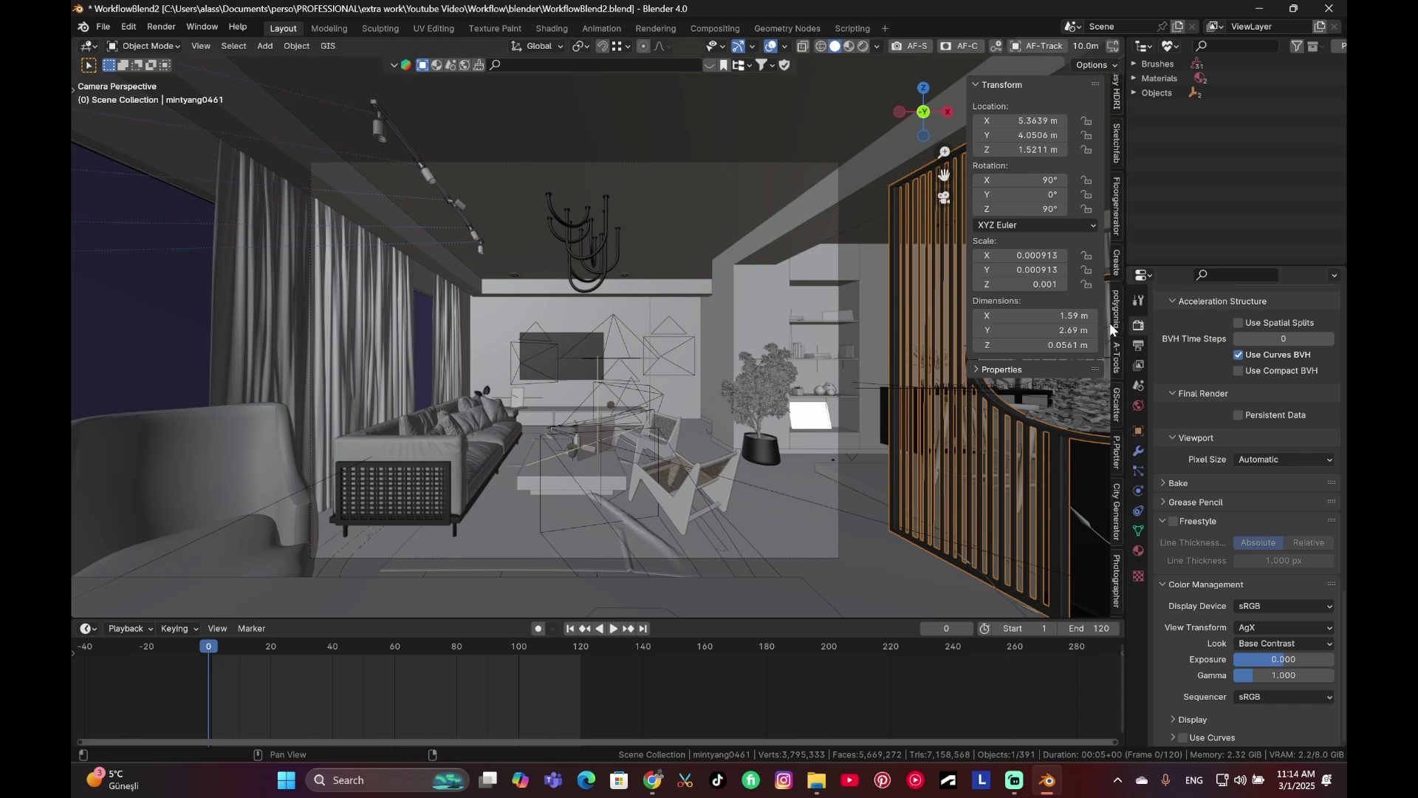
left_click(1117, 591)
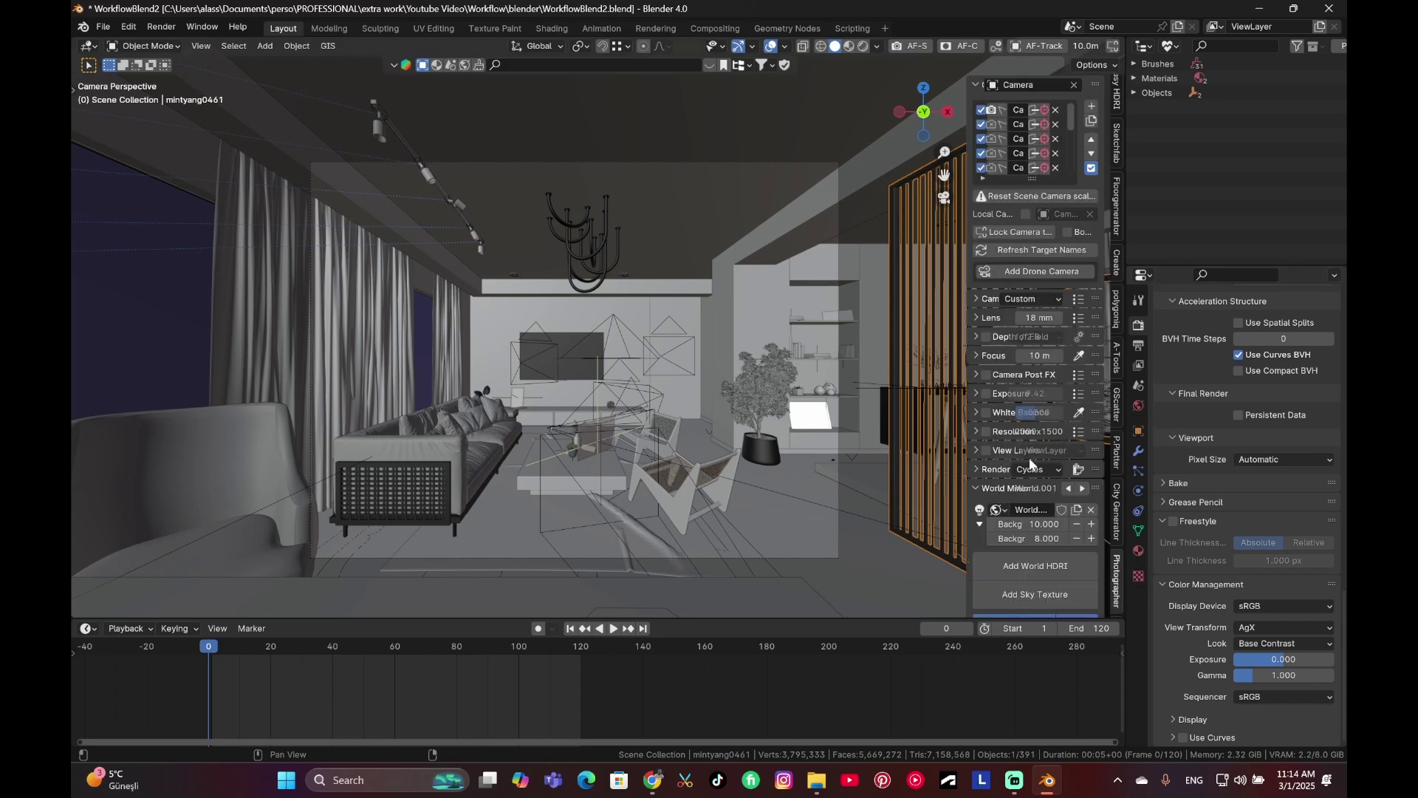
Step: Review the Photographer add-on's camera settings, including the Camera Post FX options
scroll(1036, 474, "down", 2)
scroll(726, 396, "down", 2)
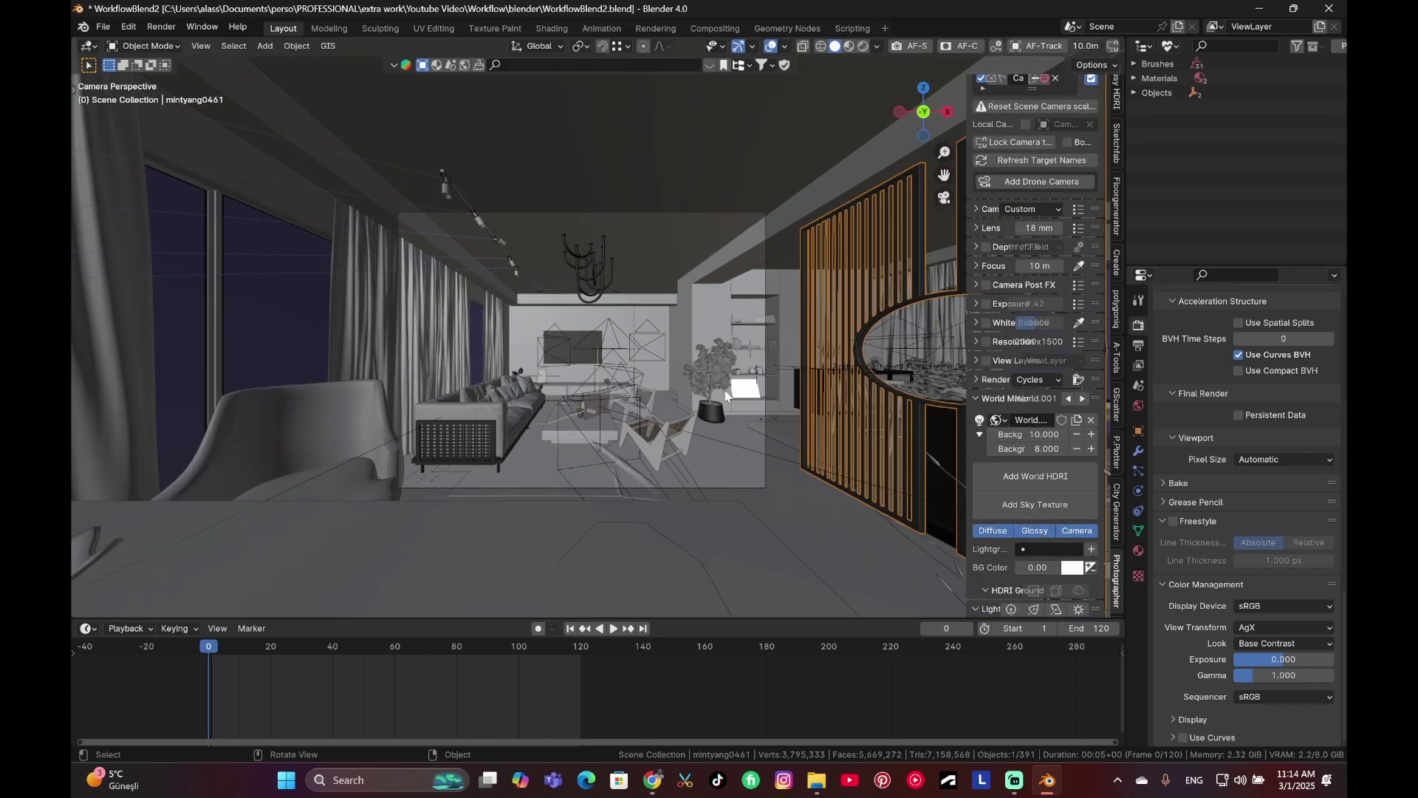
scroll(672, 394, "up", 4)
scroll(672, 396, "down", 2)
scroll(675, 412, "up", 2)
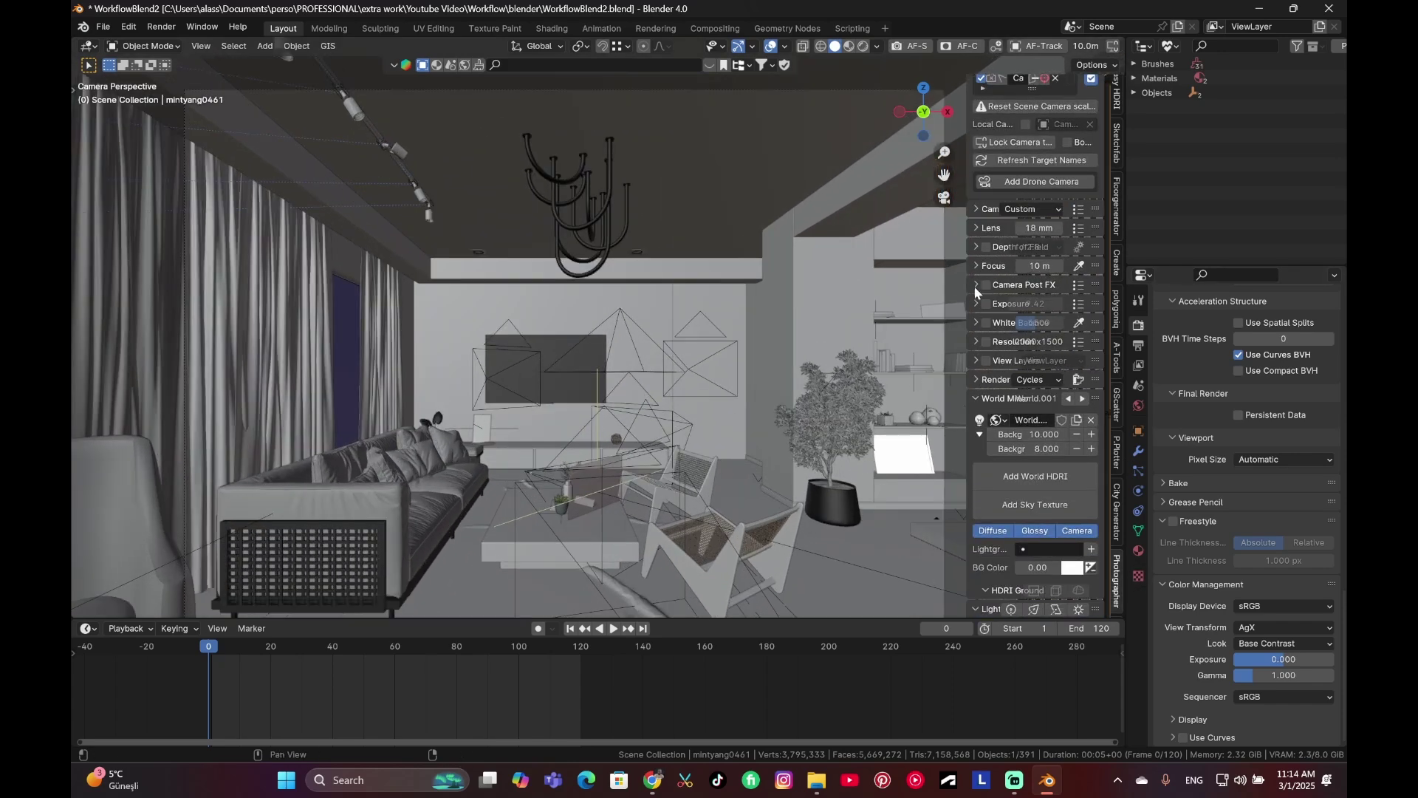
left_click(974, 285)
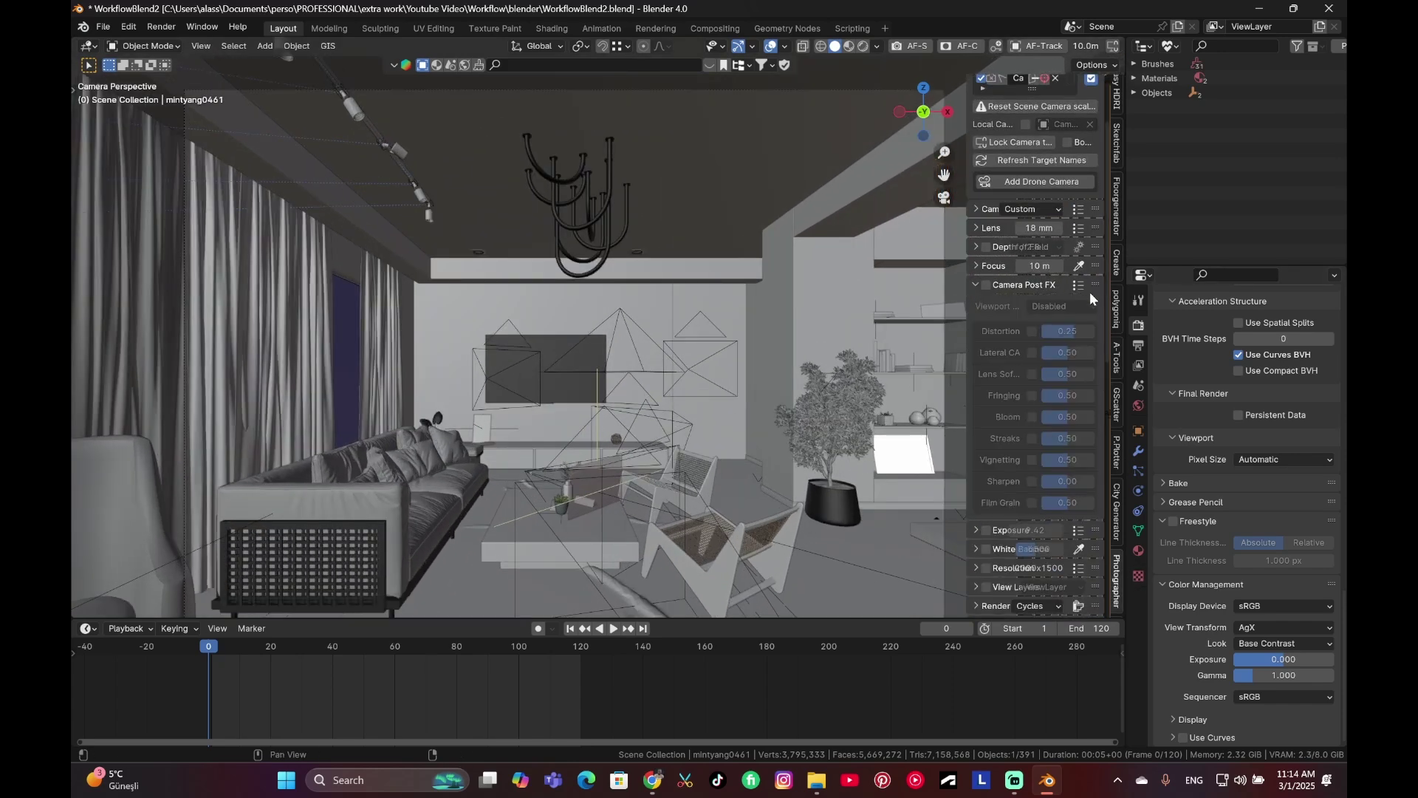
left_click(977, 286)
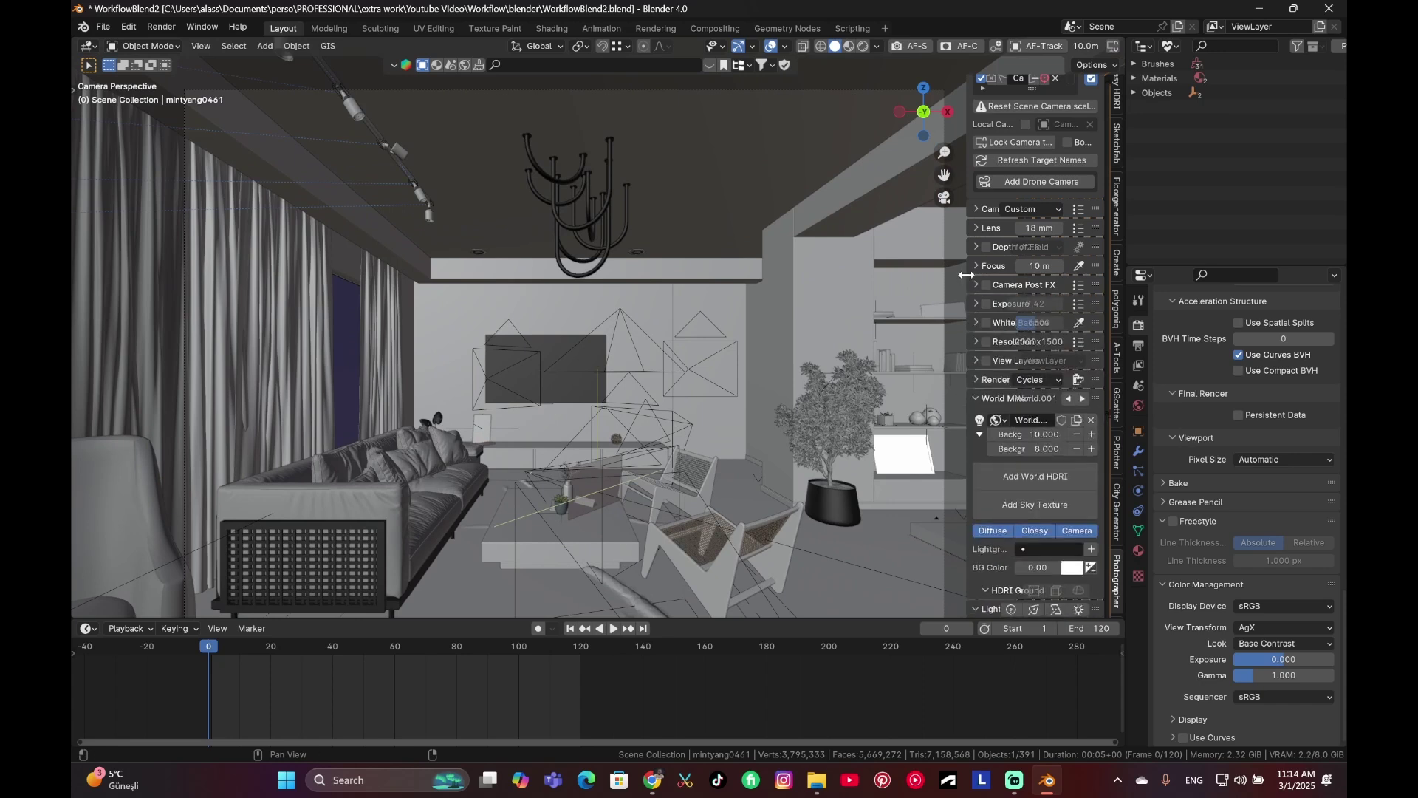
Step: Widen the Photographer controls, examine the camera, World Mixer and Light Mixer settings, and collapse the camera list
mouse_move(969, 286)
left_mouse_down()
mouse_move(914, 288)
mouse_move(949, 290)
left_mouse_up()
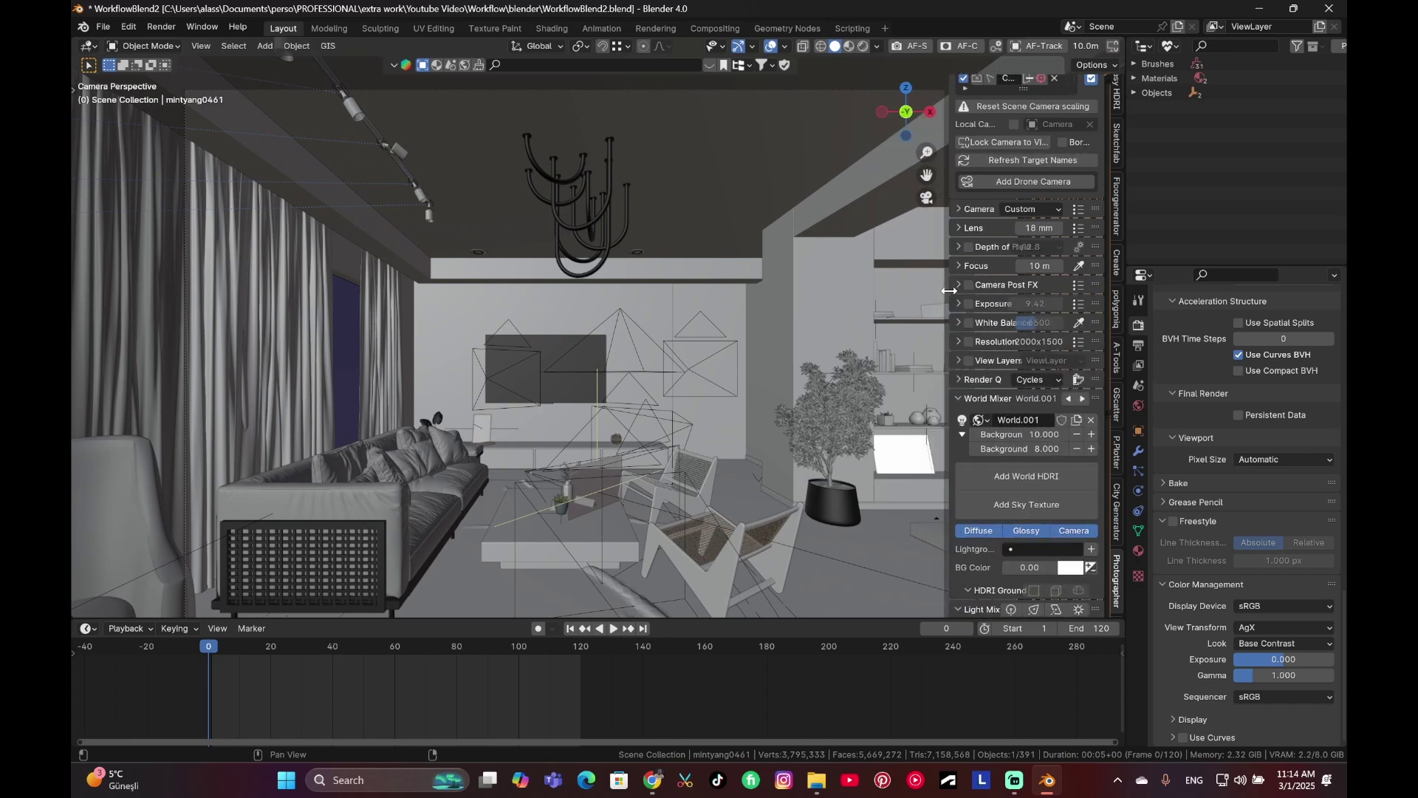
scroll(764, 349, "down", 2)
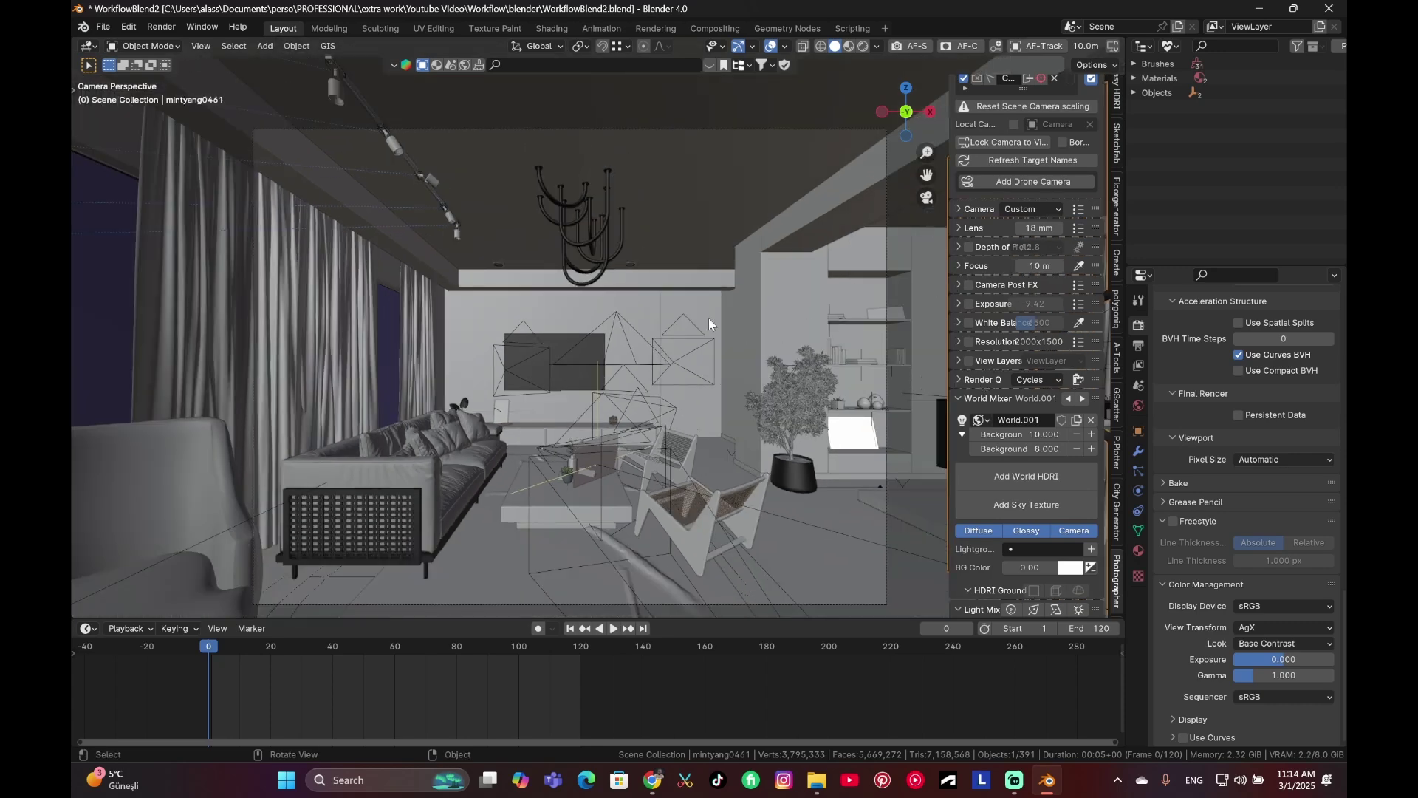
left_click(708, 318)
scroll(1047, 348, "down", 4)
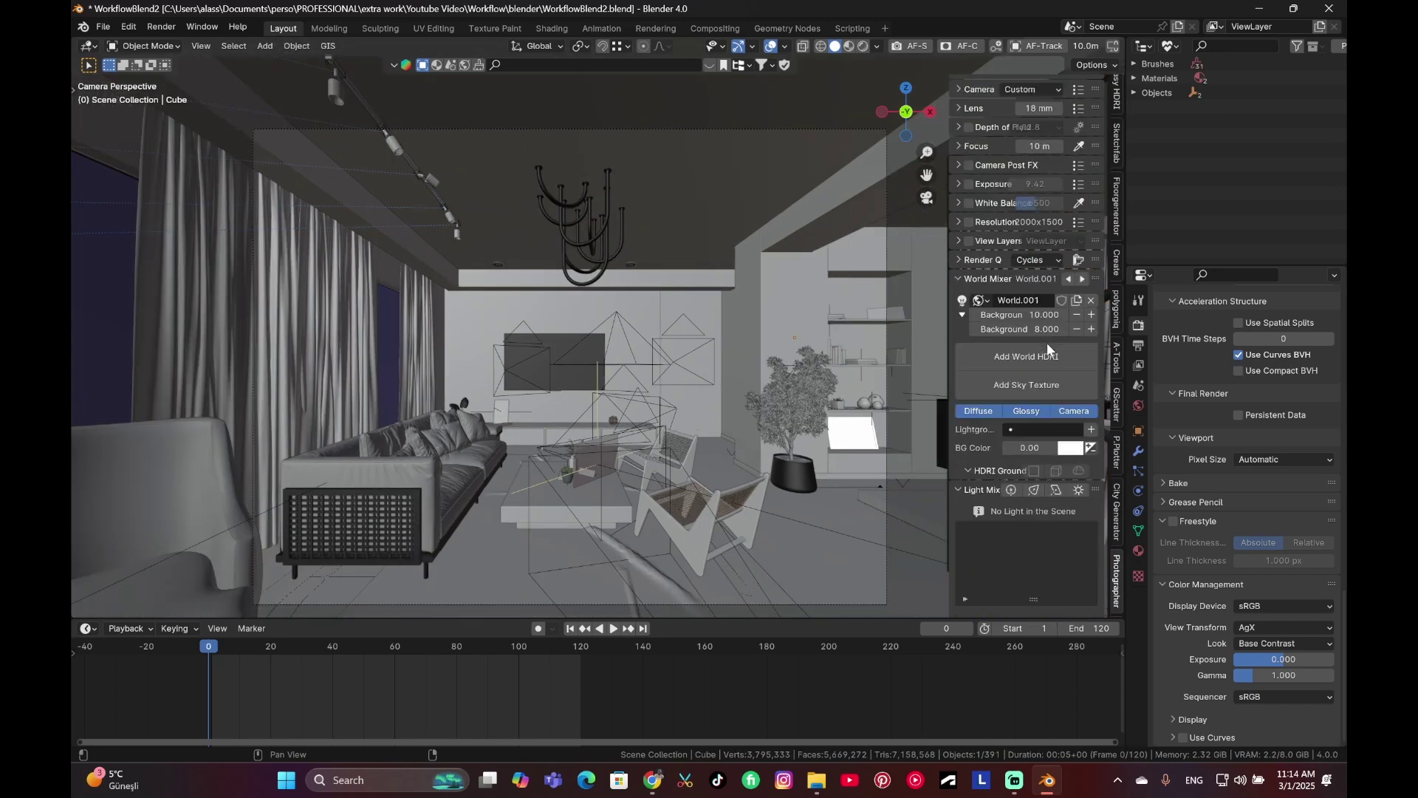
scroll(1047, 348, "down", 6)
scroll(1034, 377, "up", 12)
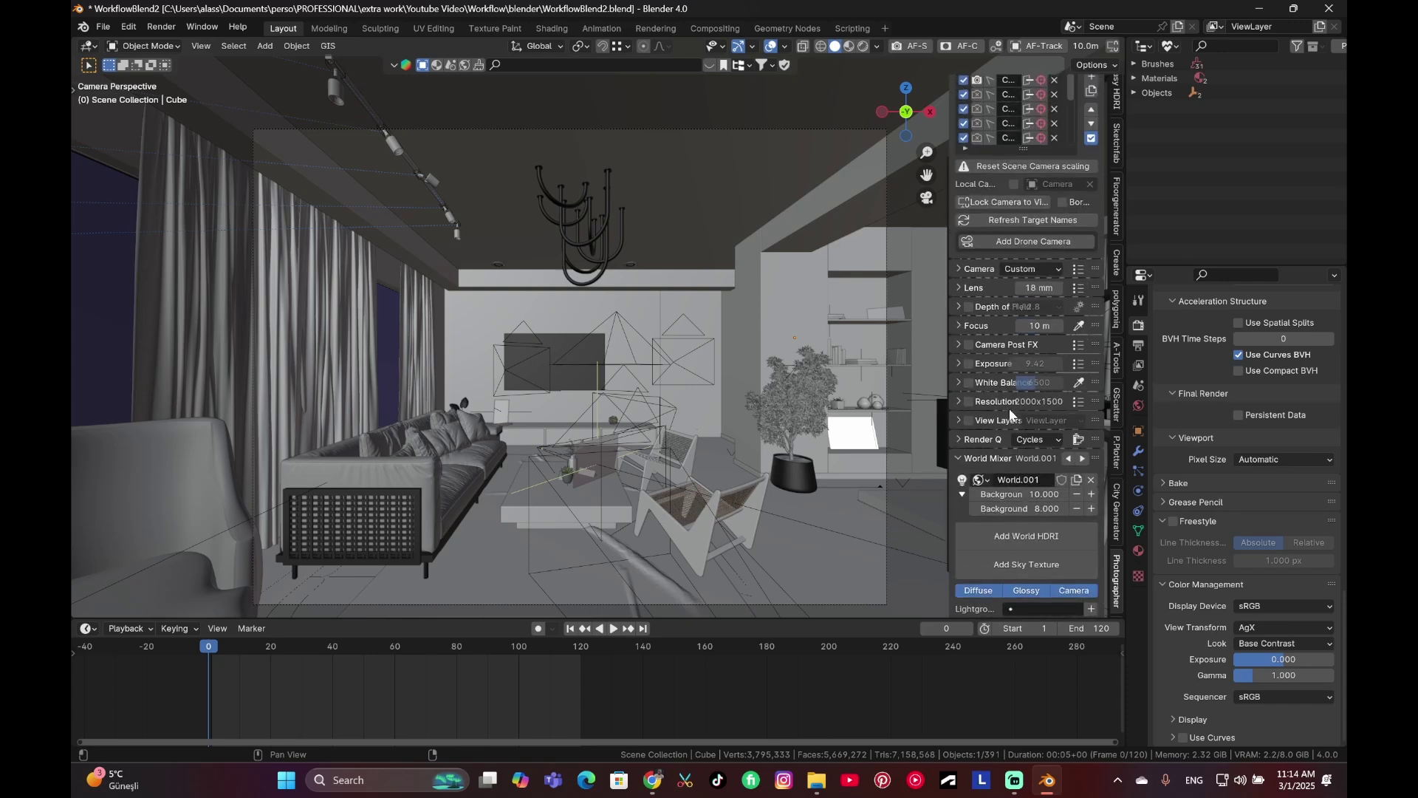
scroll(1010, 414, "up", 1)
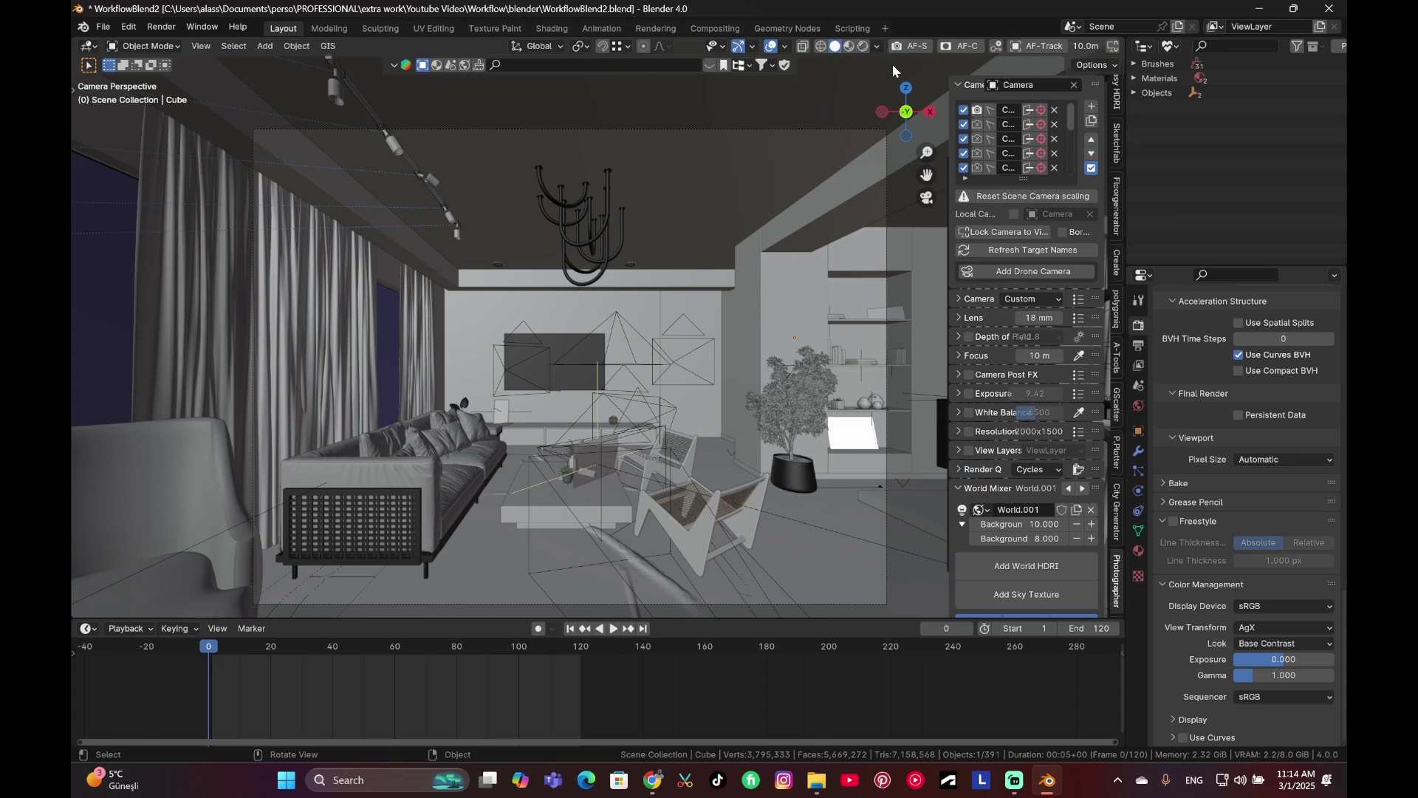
left_click(958, 85)
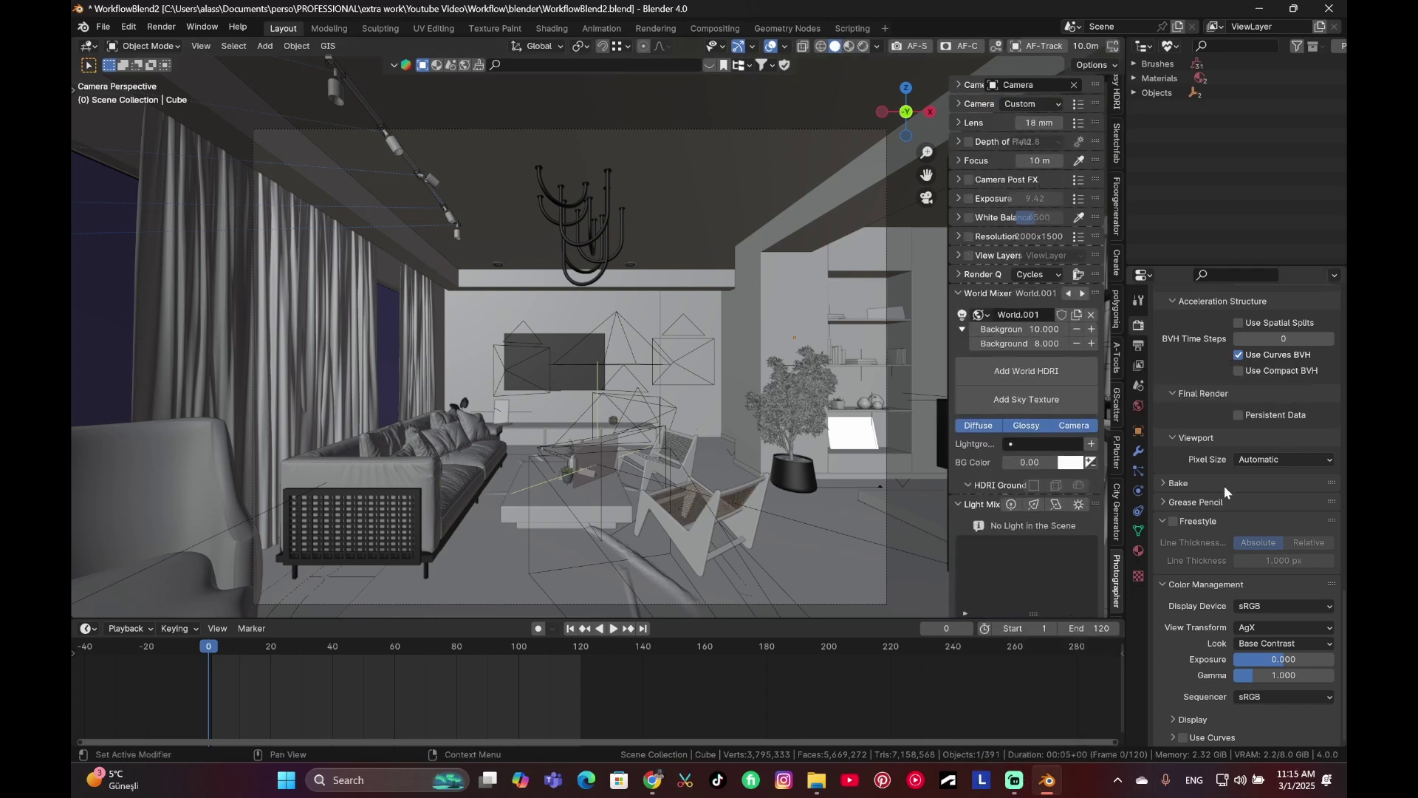
scroll(1216, 494, "up", 2)
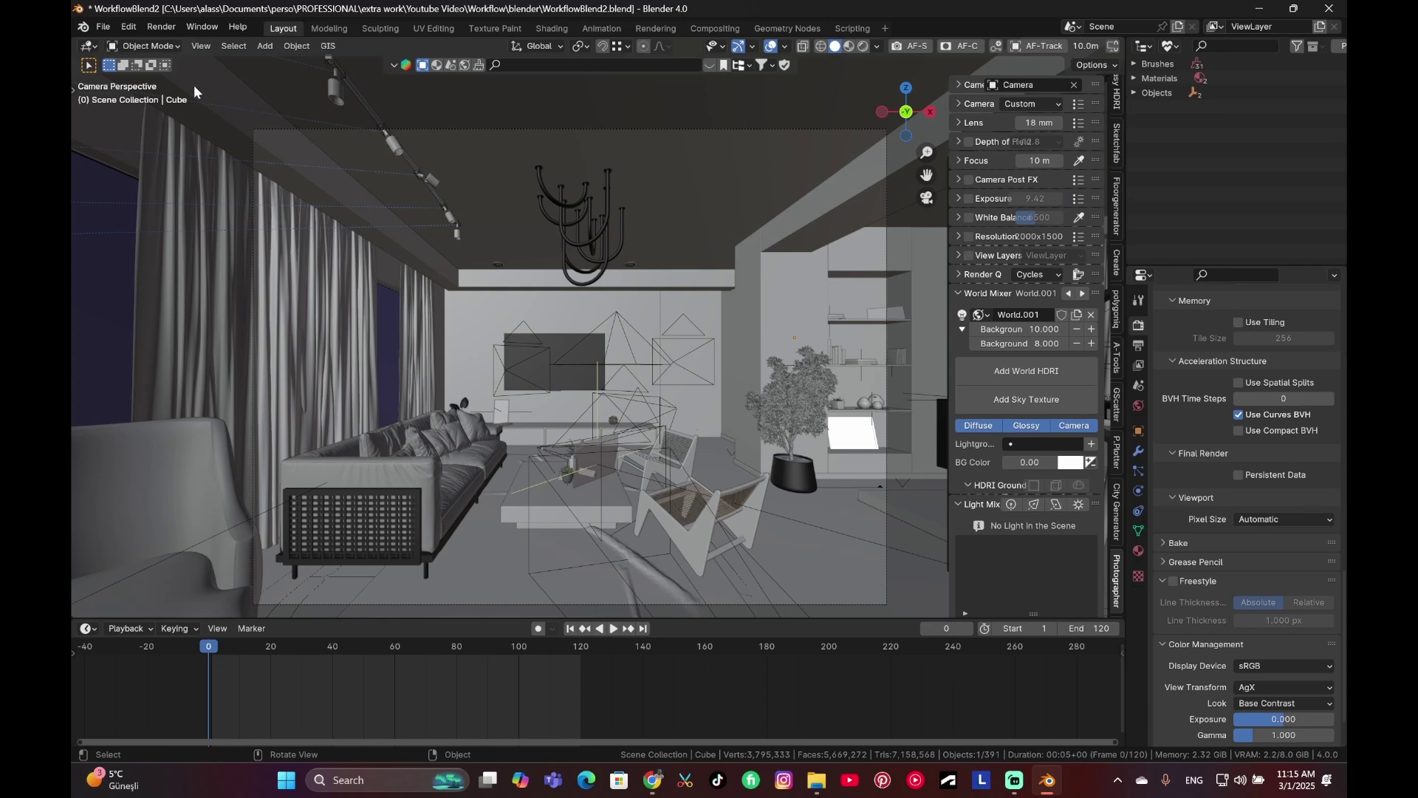